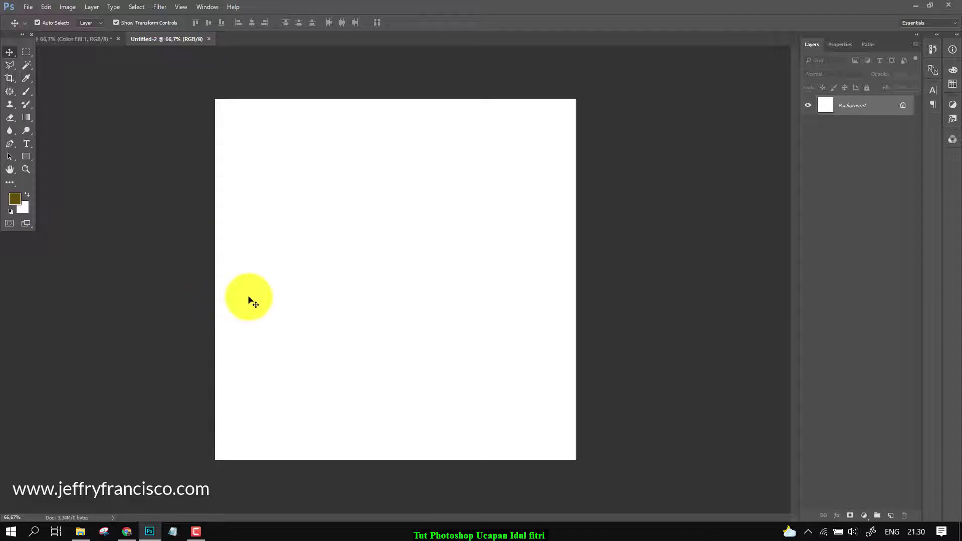
{"action": "scroll", "coordinate": [250, 301], "scroll_direction": "up", "scroll_amount": 2}
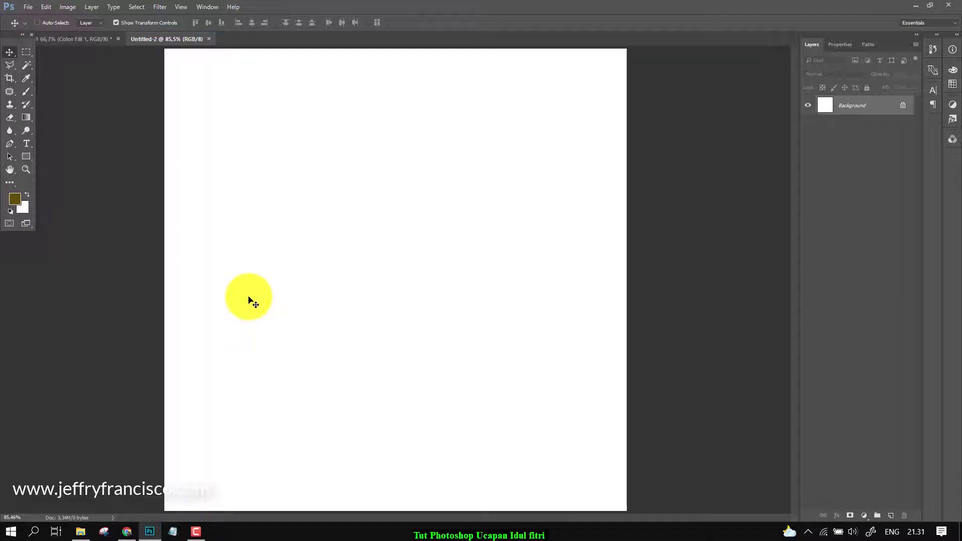
{"action": "scroll", "coordinate": [249, 298], "scroll_direction": "down", "scroll_amount": 2}
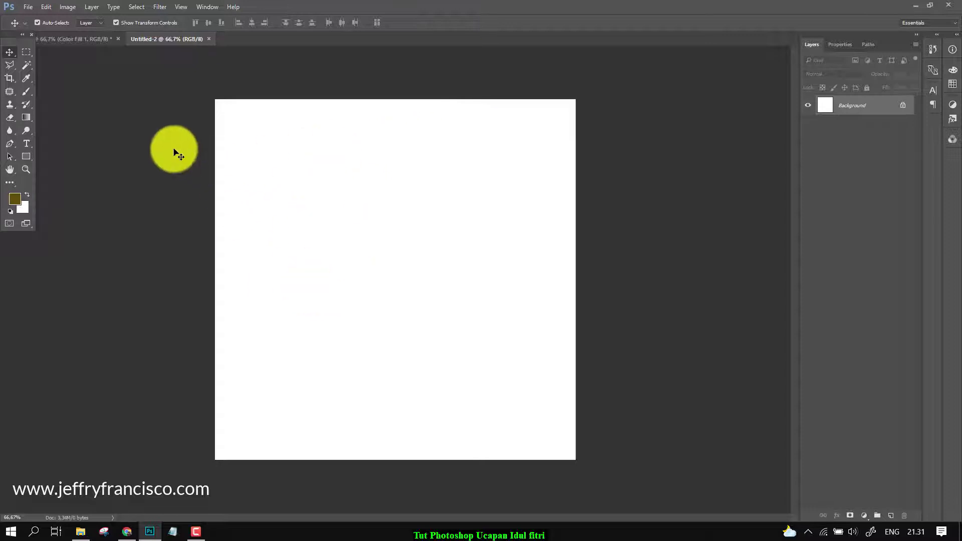
{"action": "left_click", "coordinate": [24, 7]}
{"action": "left_click", "coordinate": [25, 5]}
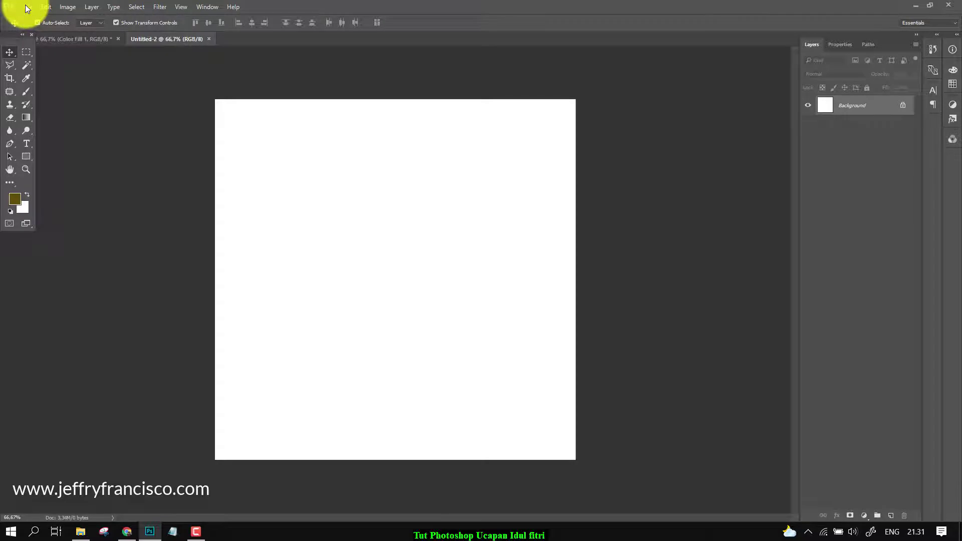
Step: View the Photoshop system information and close it
{"action": "left_click", "coordinate": [232, 8]}
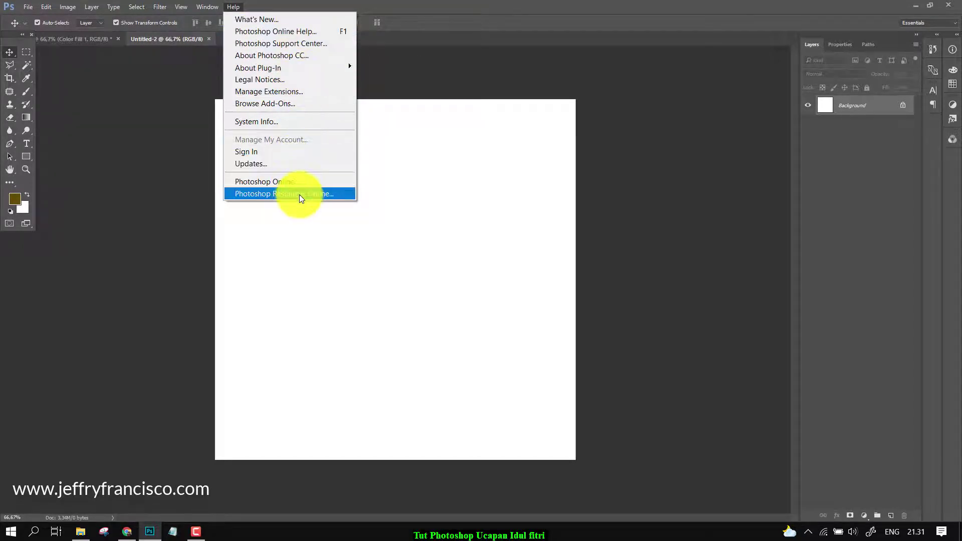
{"action": "left_click", "coordinate": [308, 120]}
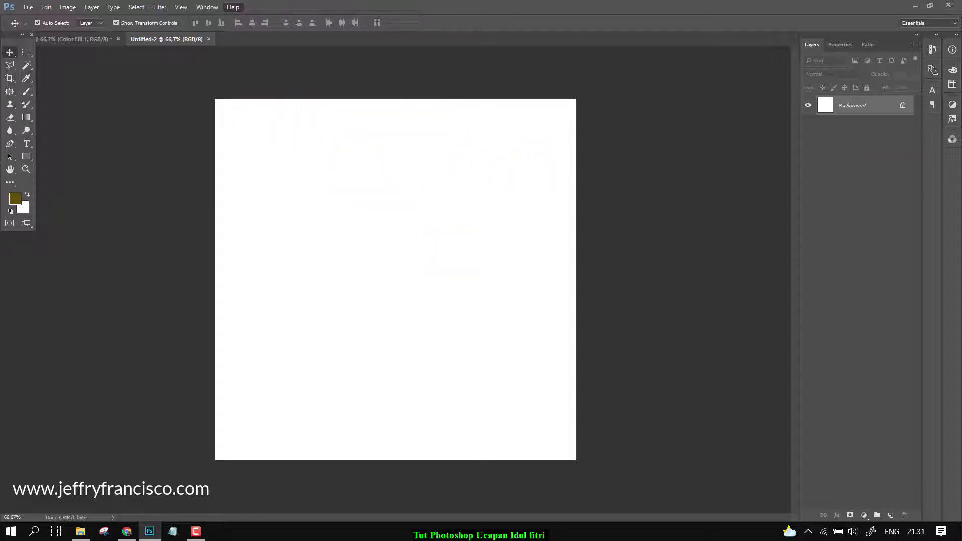
{"action": "left_click", "coordinate": [608, 141]}
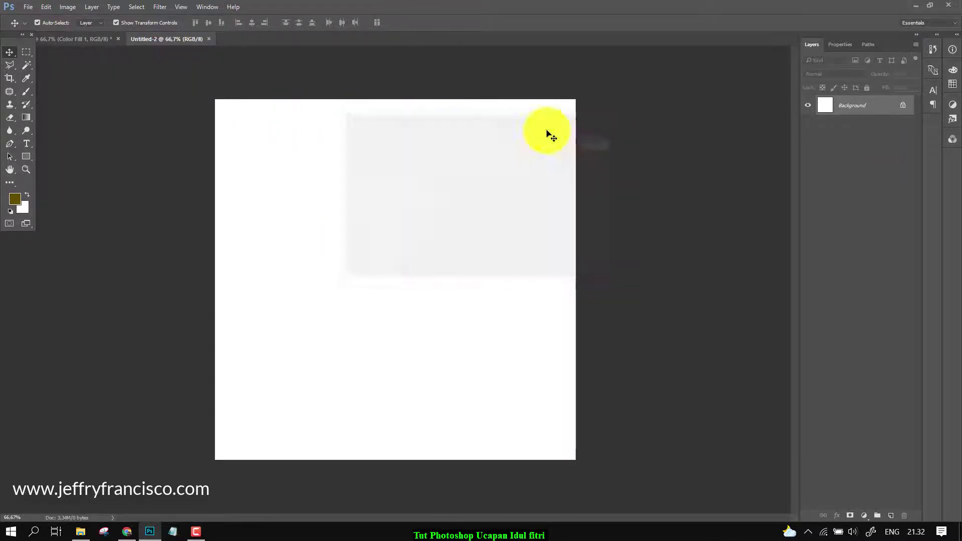
Step: Check the installed release in the About Photoshop CC window and dismiss it
{"action": "left_click", "coordinate": [234, 7]}
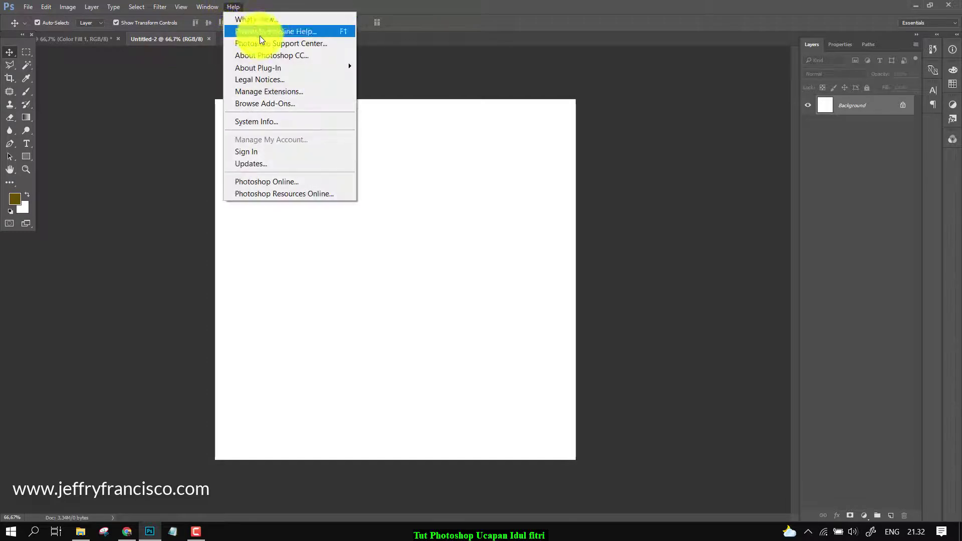
{"action": "left_click", "coordinate": [278, 56]}
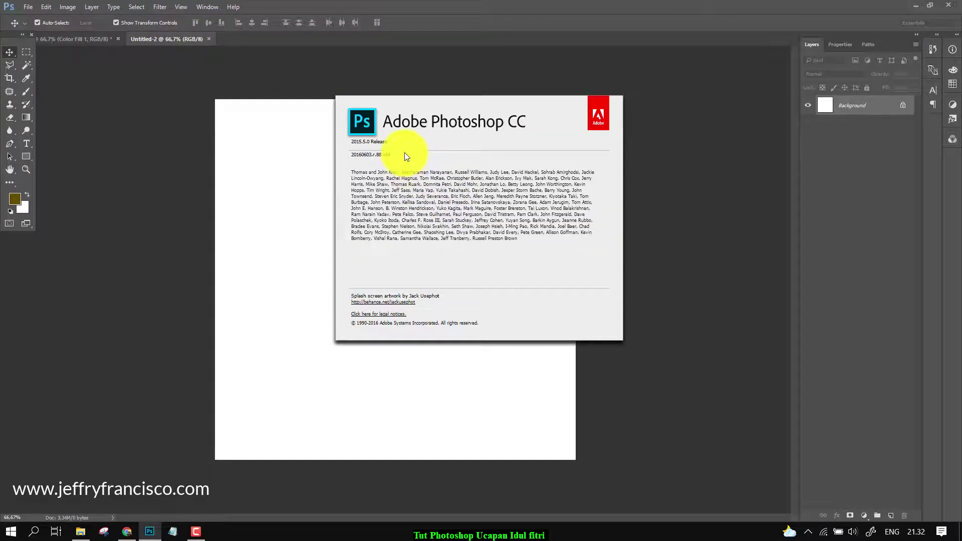
{"action": "left_click", "coordinate": [372, 144]}
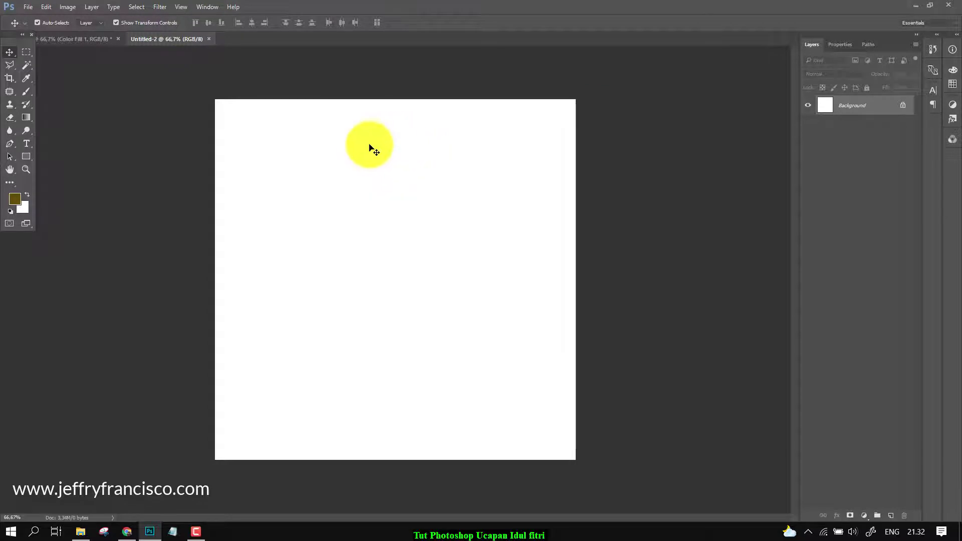
{"action": "left_click", "coordinate": [233, 8]}
{"action": "left_click", "coordinate": [293, 59]}
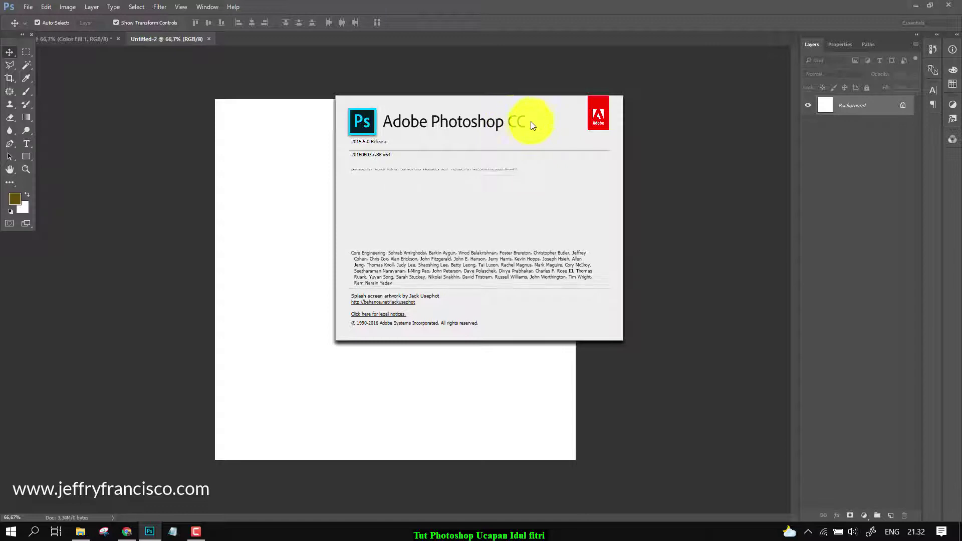
{"action": "left_click", "coordinate": [489, 120]}
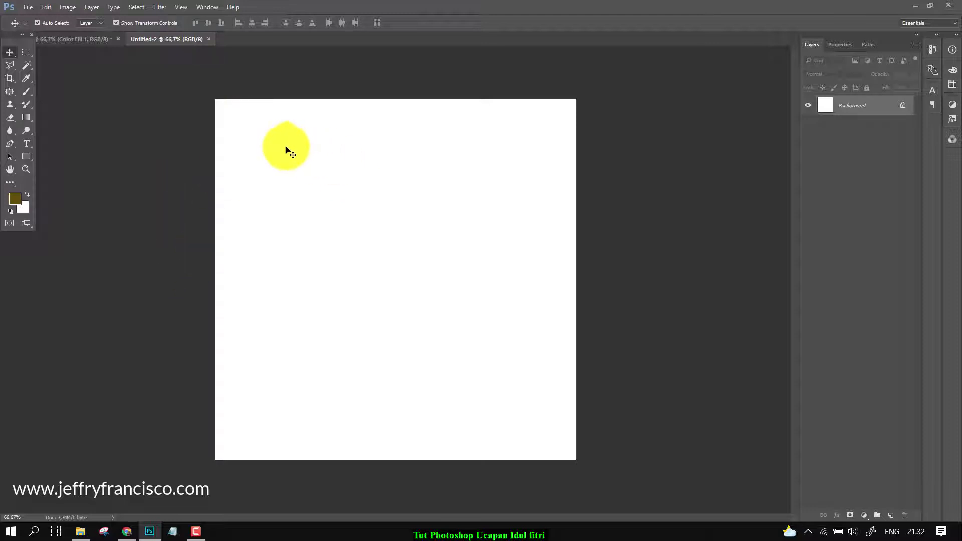
Step: Create a new 1080 by 1080 pixel document in 8-bit RGB Color with a white background
{"action": "left_click", "coordinate": [29, 7]}
{"action": "left_click", "coordinate": [33, 15]}
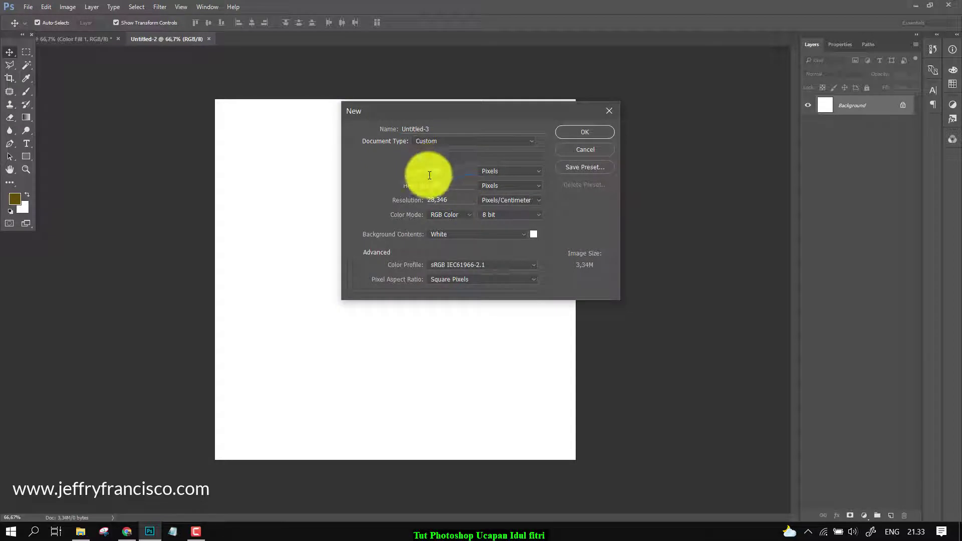
{"action": "left_click", "coordinate": [451, 184]}
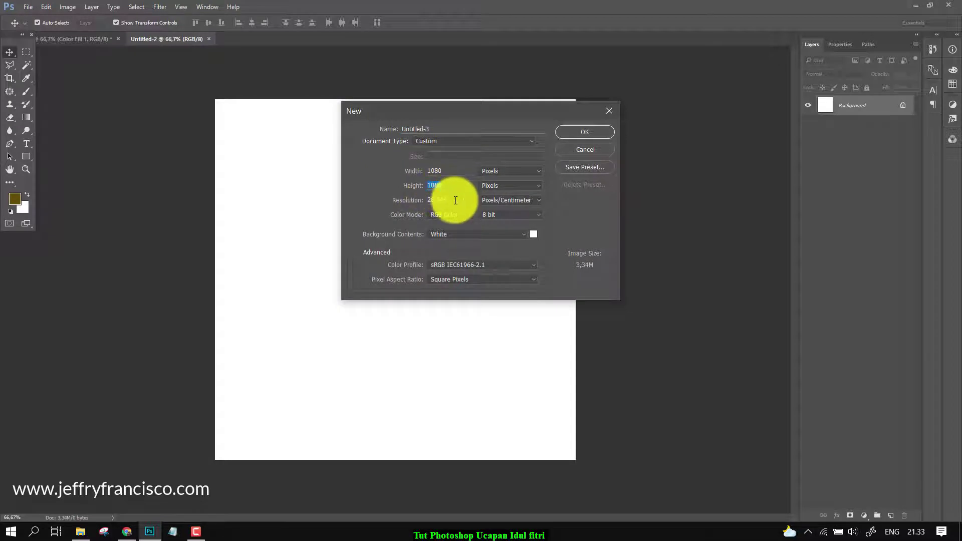
{"action": "left_click_drag", "start_coordinate": [458, 199], "coordinate": [413, 199]}
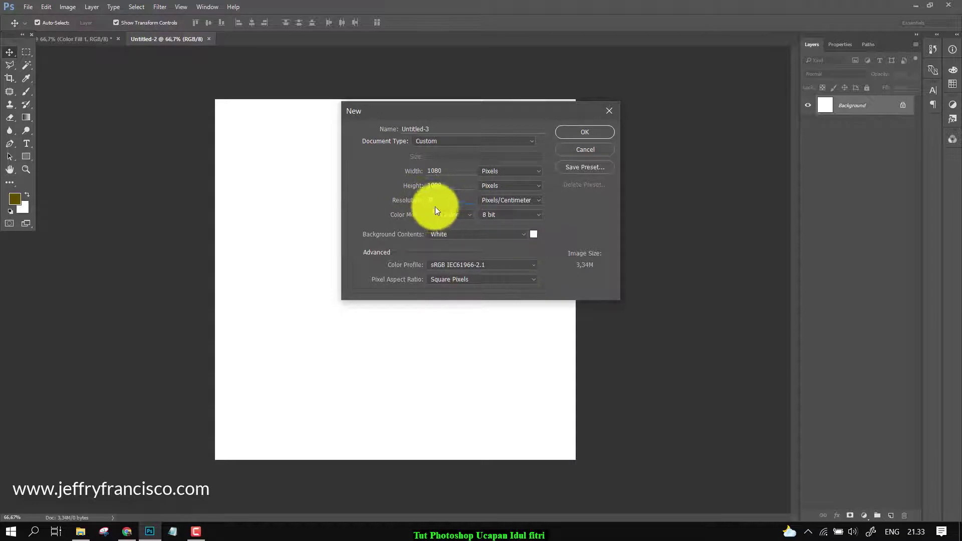
{"action": "left_click", "coordinate": [587, 132]}
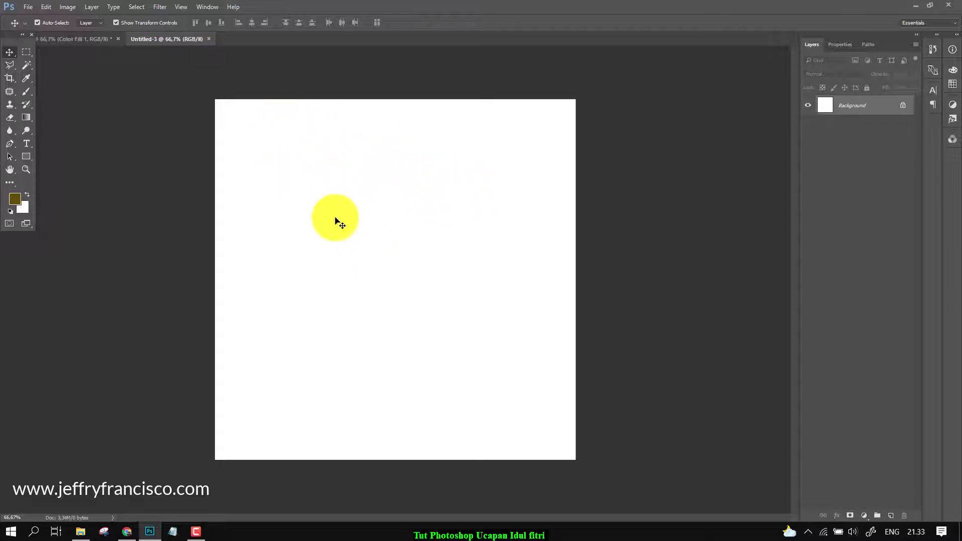
{"action": "left_click", "coordinate": [864, 516]}
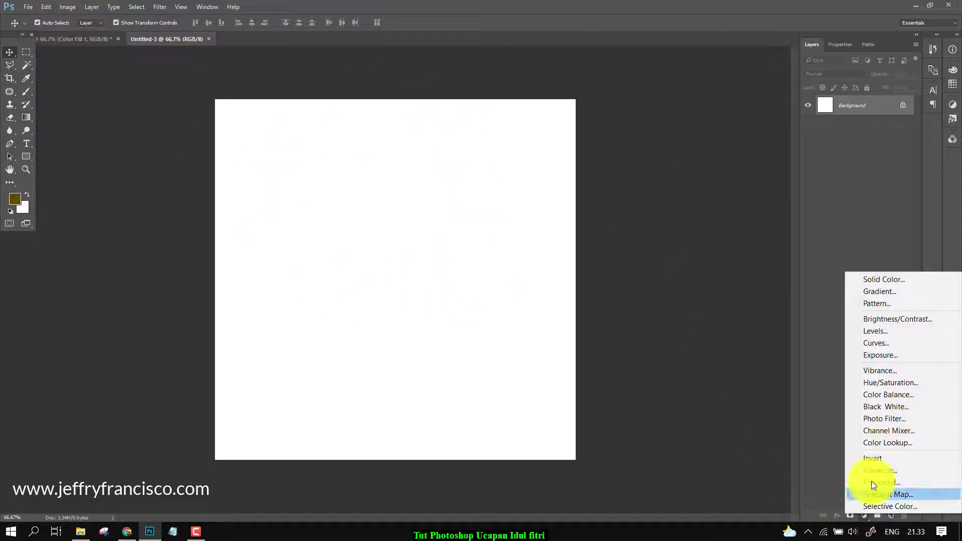
{"action": "left_click", "coordinate": [888, 278]}
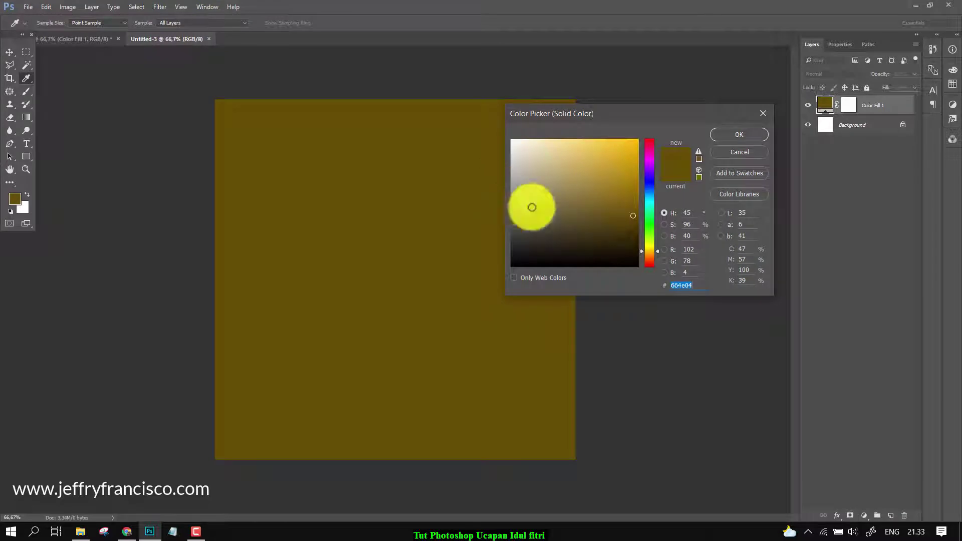
{"action": "left_click", "coordinate": [743, 150]}
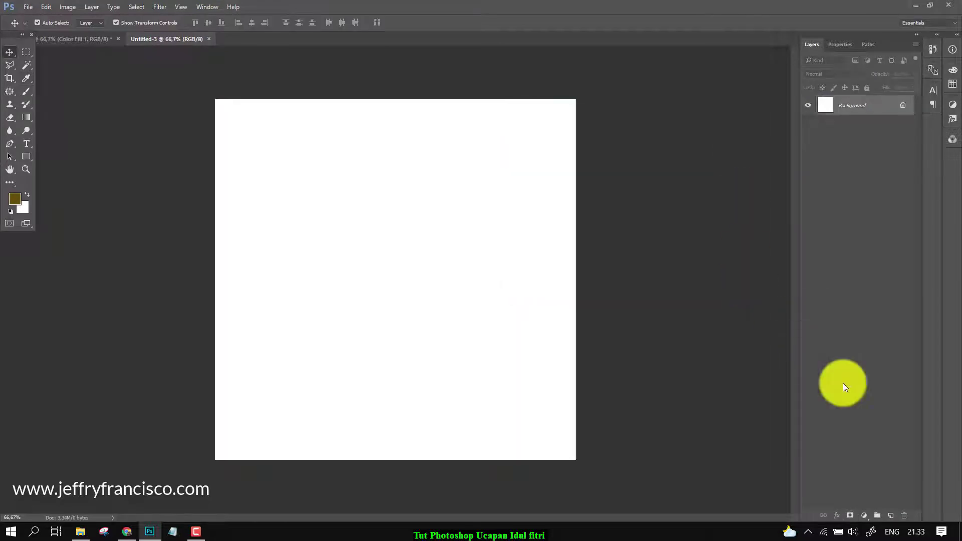
Step: Add a Gradient fill layer above the background and open its gradient for editing
{"action": "left_click", "coordinate": [865, 516]}
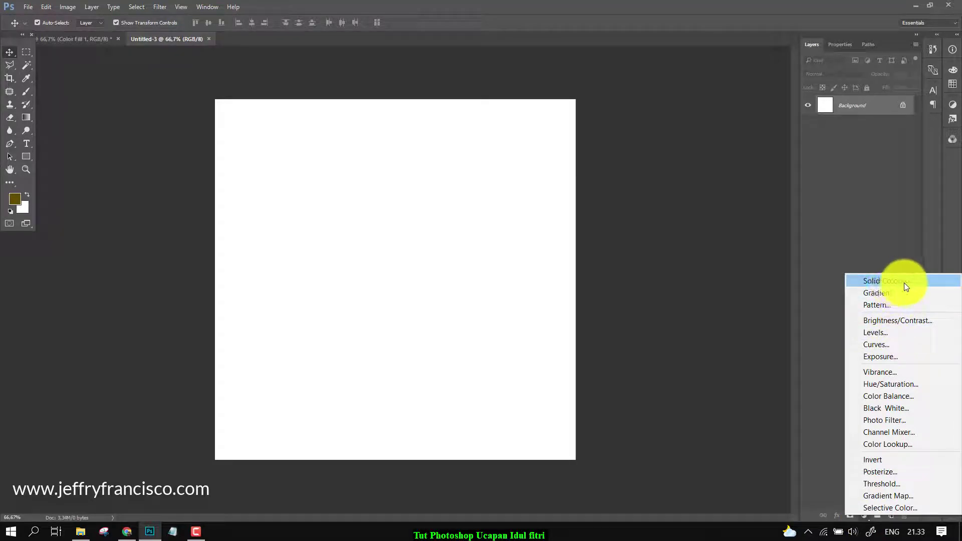
{"action": "left_click", "coordinate": [895, 294]}
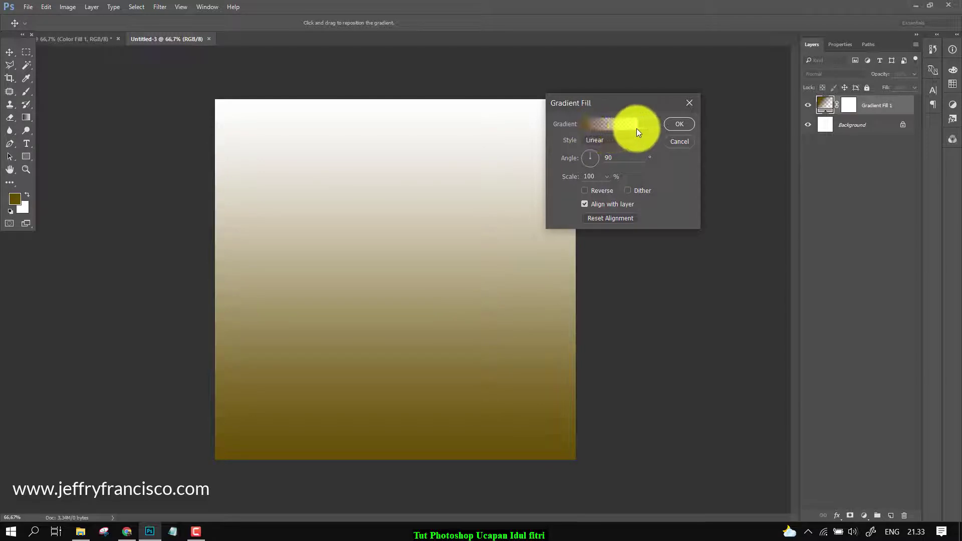
{"action": "left_click", "coordinate": [620, 127]}
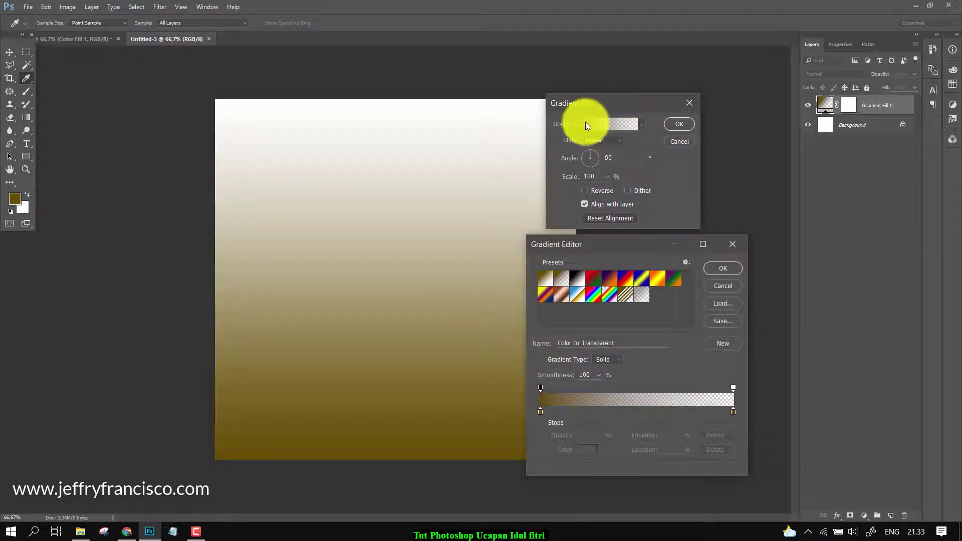
Step: Set the gradient's end color stop at location 100% to dark blue 040966
{"action": "left_click", "coordinate": [733, 412]}
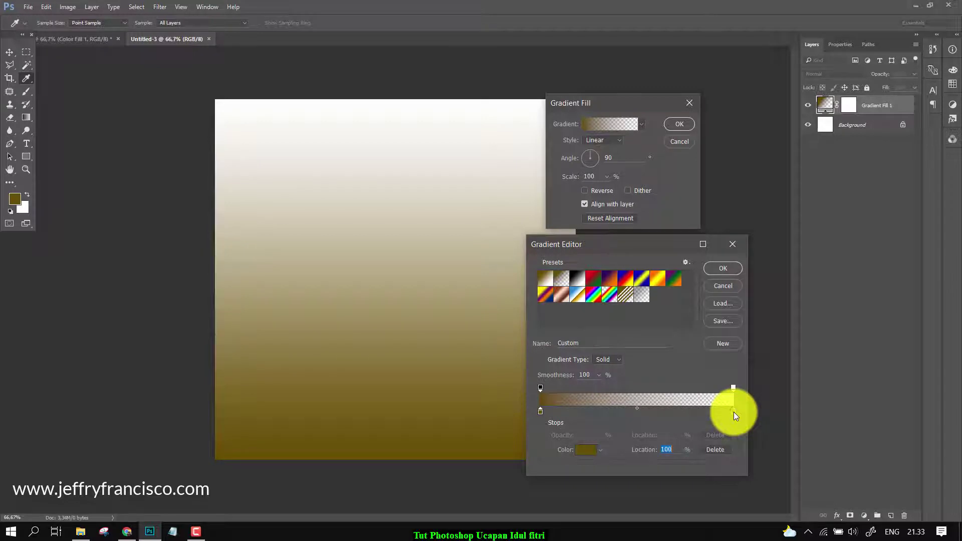
{"action": "left_click", "coordinate": [585, 453]}
{"action": "left_click", "coordinate": [649, 184]}
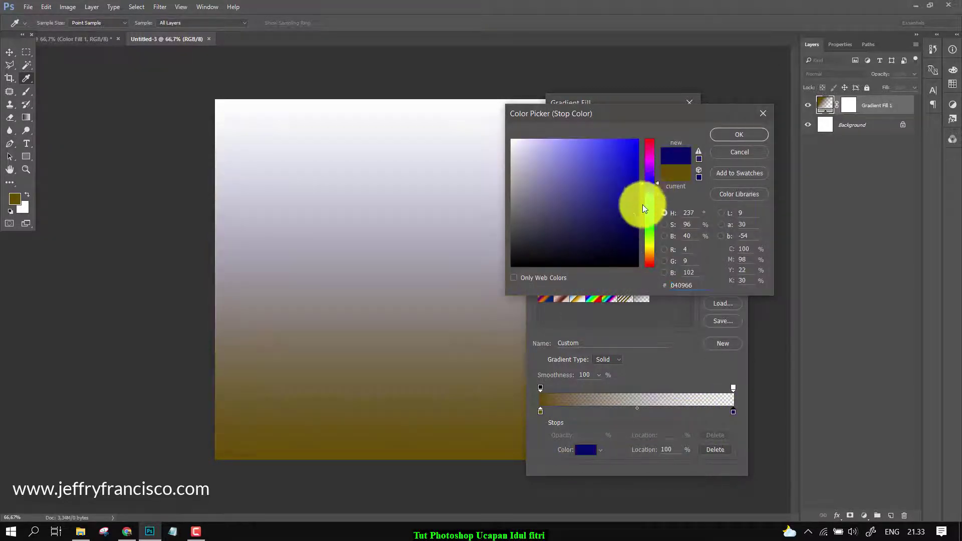
{"action": "left_click", "coordinate": [732, 134]}
Step: Set the gradient's start color stop at location 0% to a dark navy blue
{"action": "left_click", "coordinate": [541, 411]}
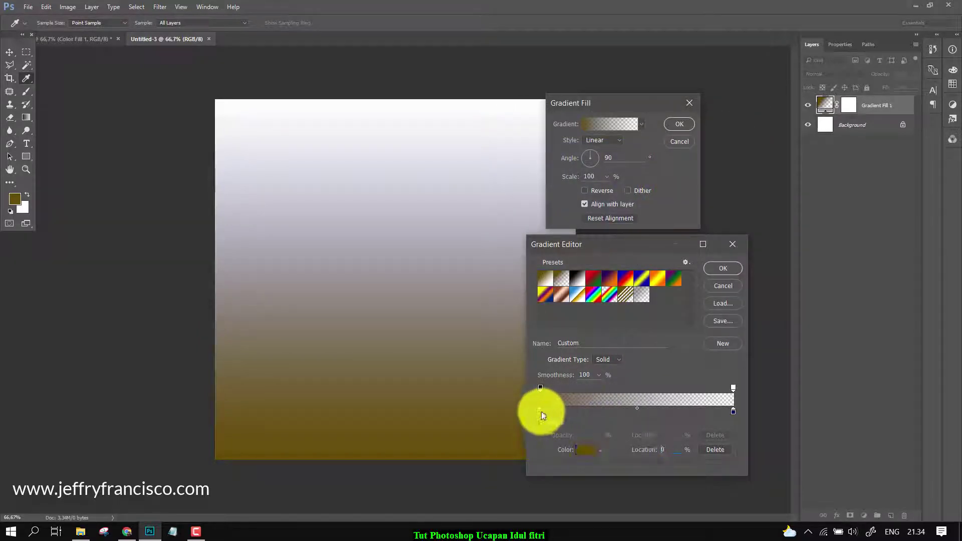
{"action": "left_click", "coordinate": [587, 450]}
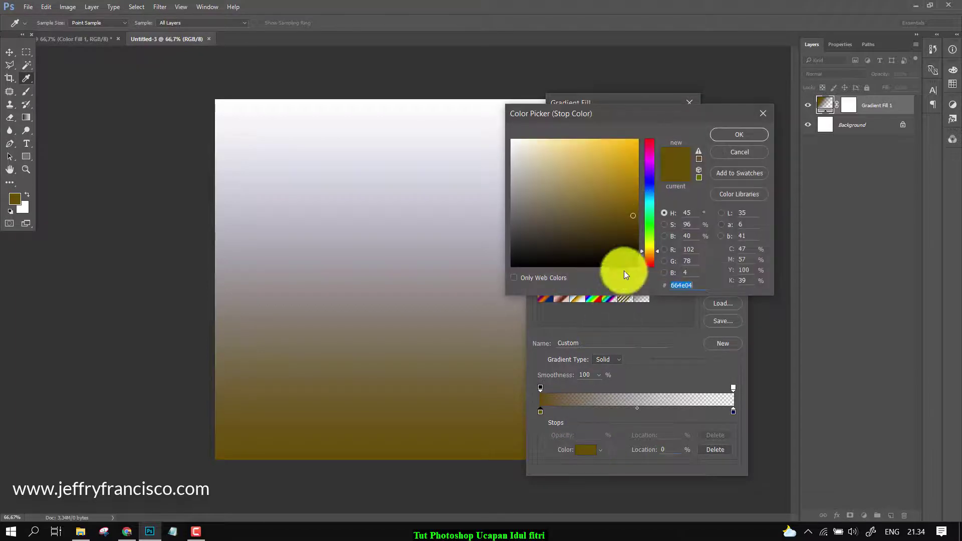
{"action": "left_click_drag", "start_coordinate": [648, 196], "coordinate": [650, 188]}
{"action": "mouse_move", "coordinate": [626, 229]}
{"action": "left_mouse_down"}
{"action": "mouse_move", "coordinate": [644, 236]}
{"action": "mouse_move", "coordinate": [634, 233]}
{"action": "left_mouse_up"}
{"action": "left_click", "coordinate": [726, 138]}
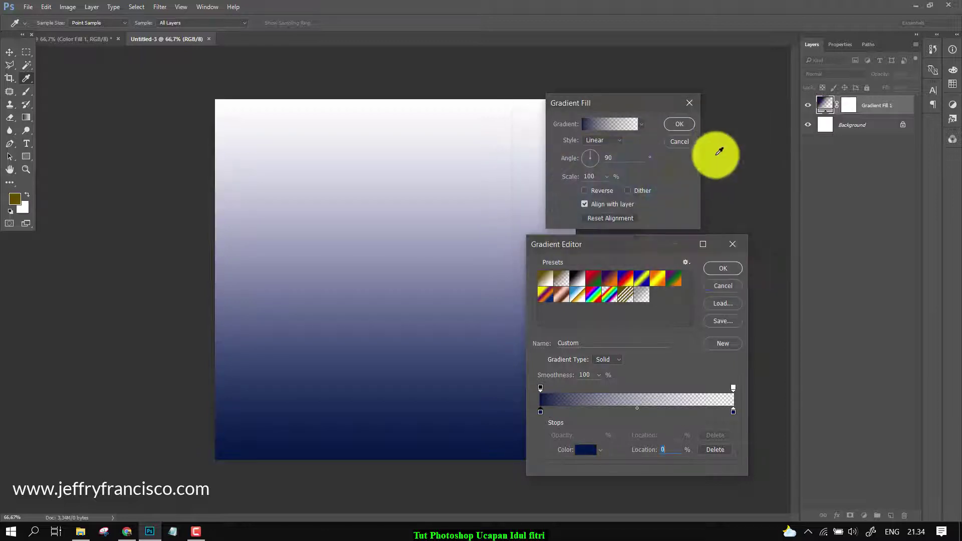
Step: Try the first three gradient presets, including Black, White and Foreground to Transparent
{"action": "left_click", "coordinate": [734, 411]}
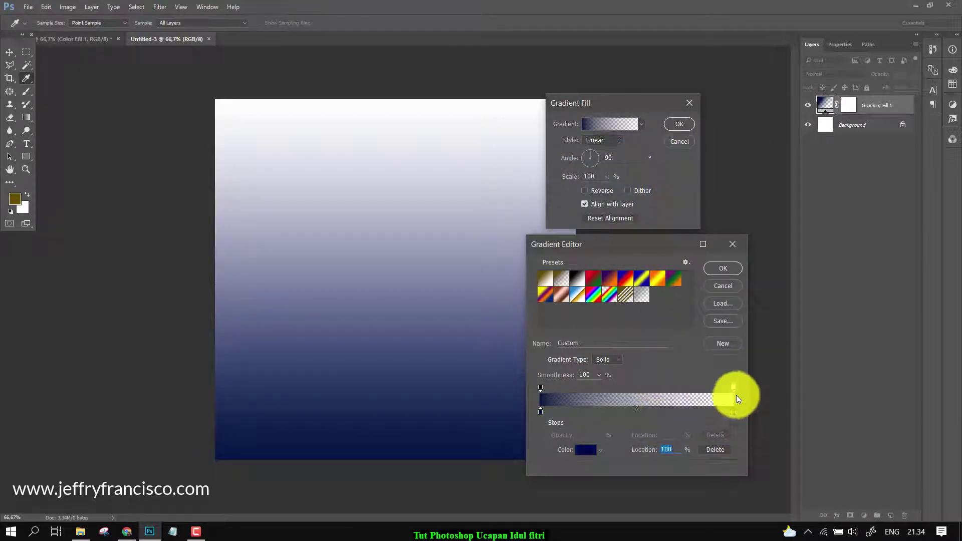
{"action": "left_click", "coordinate": [576, 281]}
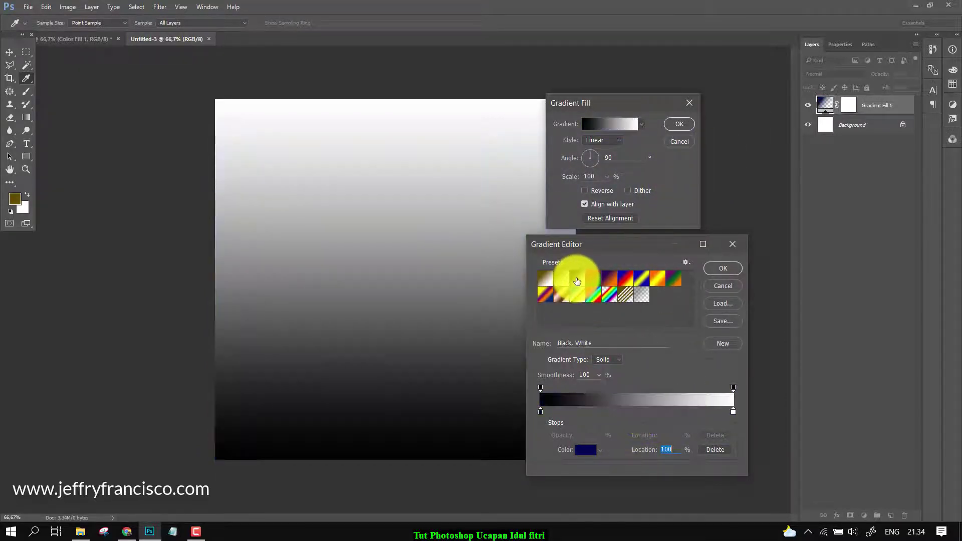
{"action": "left_click", "coordinate": [561, 279]}
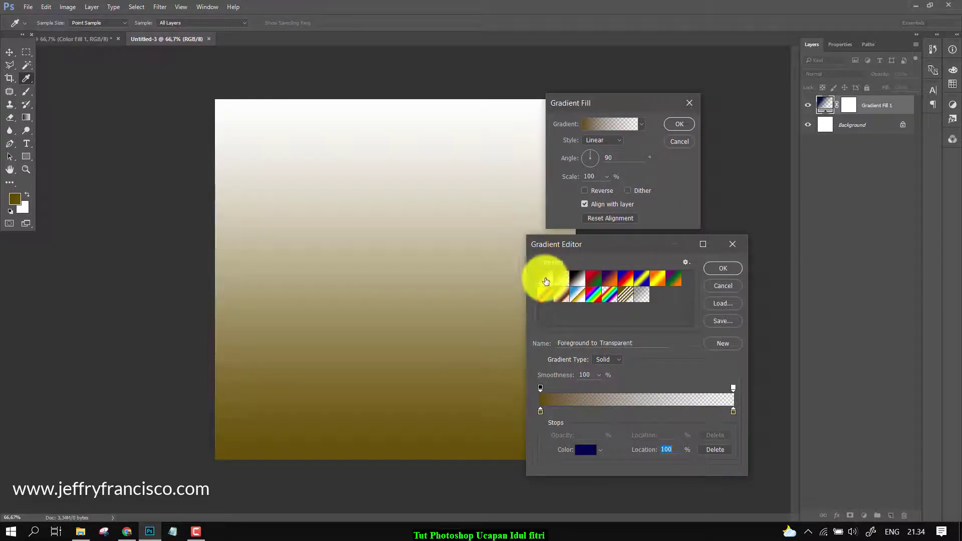
{"action": "left_click", "coordinate": [545, 279]}
Step: Apply the Red, Green gradient preset and recolor its end stop at location 100% to dark navy blue
{"action": "left_click", "coordinate": [591, 281]}
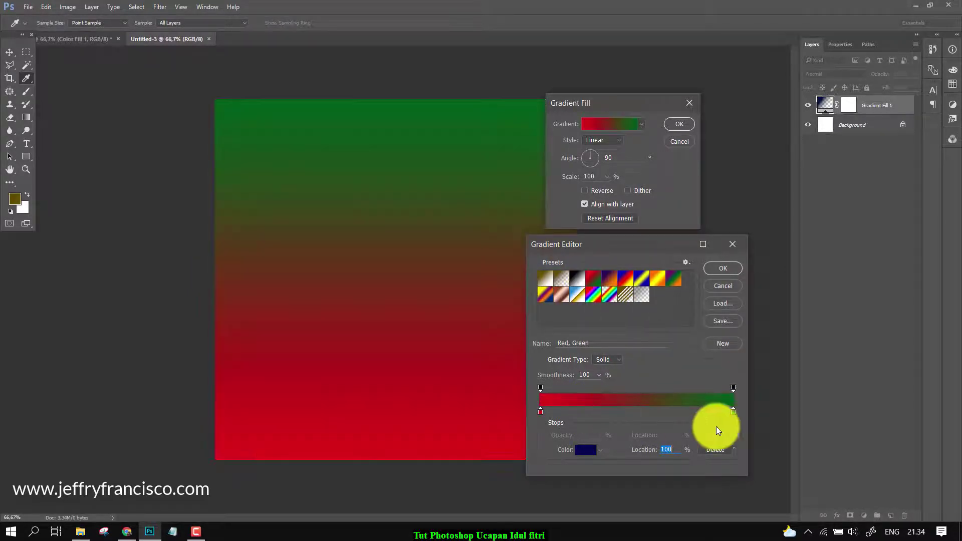
{"action": "left_click", "coordinate": [732, 412]}
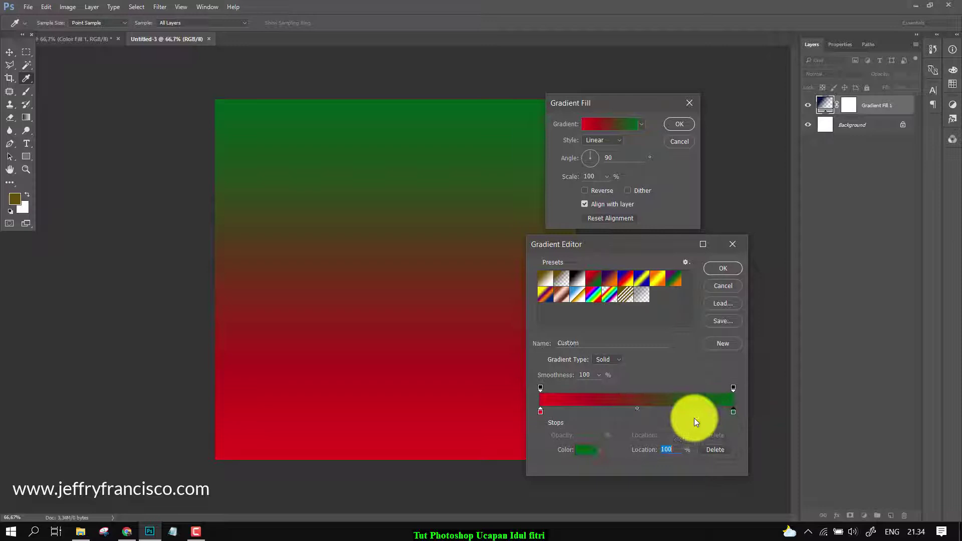
{"action": "left_click", "coordinate": [584, 450]}
{"action": "left_click", "coordinate": [648, 186]}
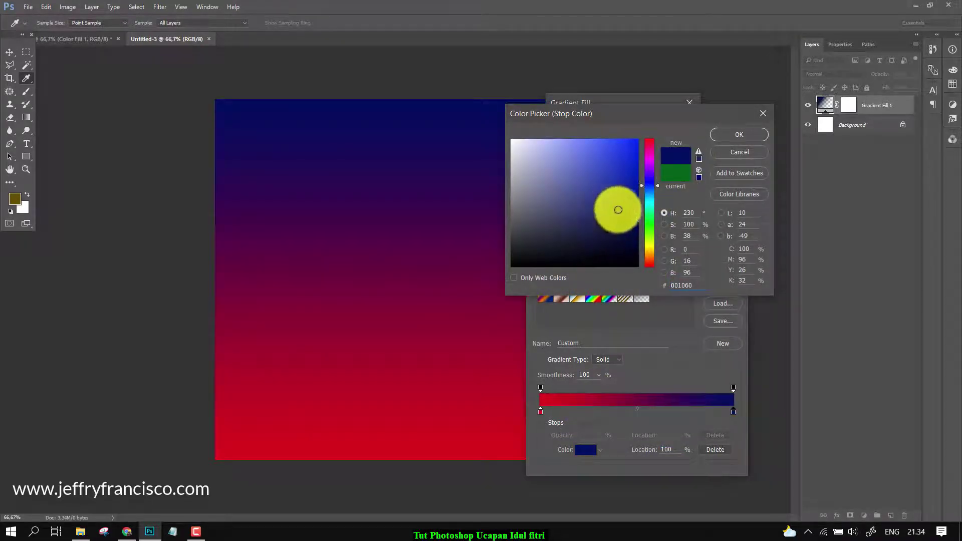
{"action": "left_click", "coordinate": [742, 135]}
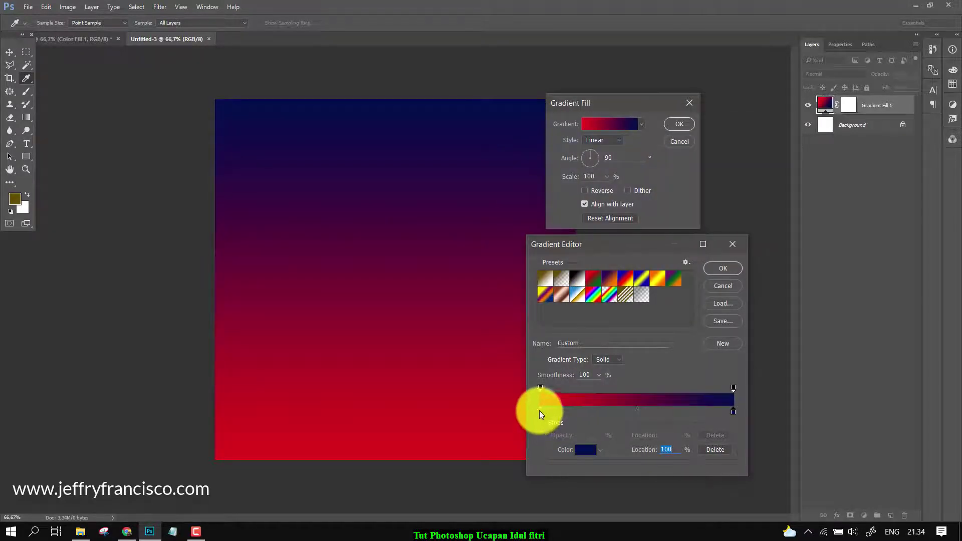
Step: Recolor the gradient's start stop at location 0% to blue 02307c and set the color midpoint to 42%
{"action": "left_click", "coordinate": [540, 411]}
{"action": "left_click", "coordinate": [585, 449]}
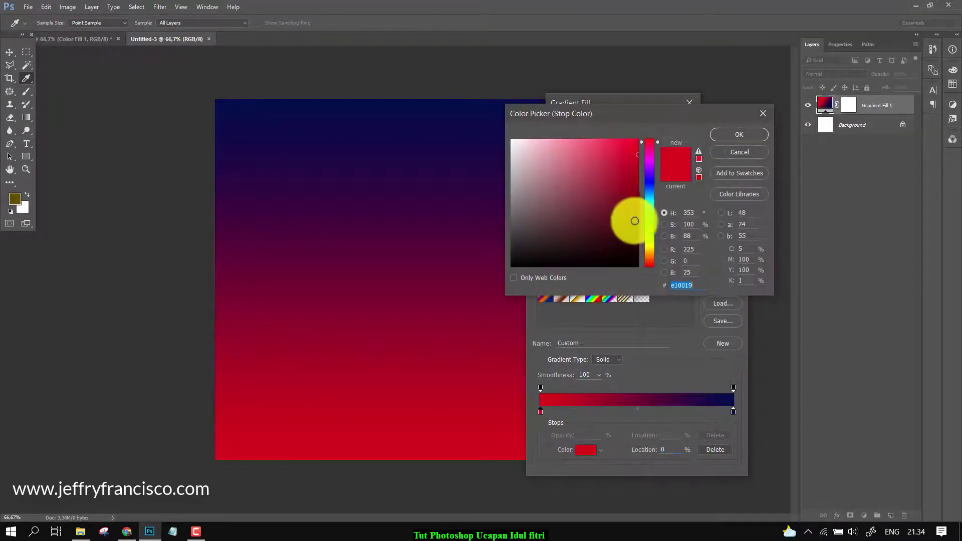
{"action": "left_click", "coordinate": [650, 190]}
{"action": "left_click", "coordinate": [634, 202]}
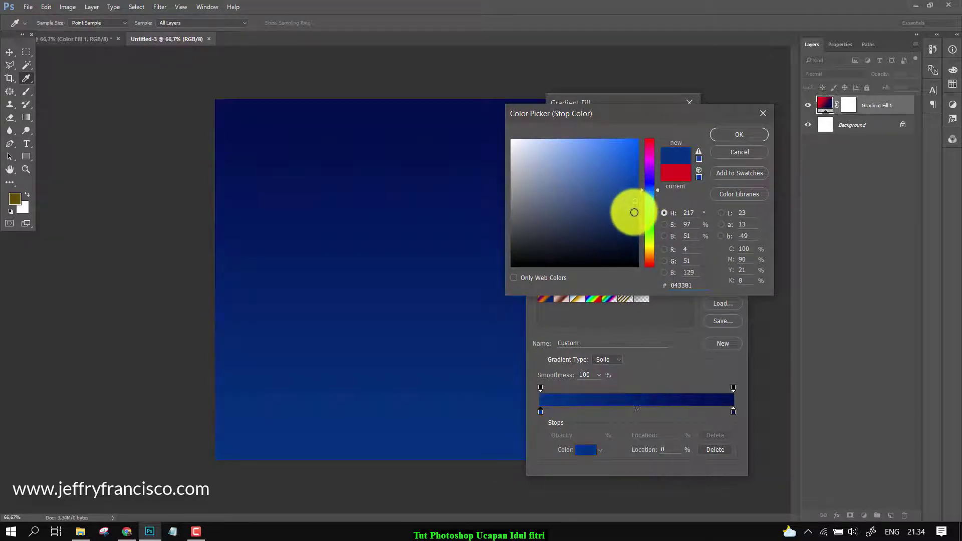
{"action": "left_click", "coordinate": [635, 223]}
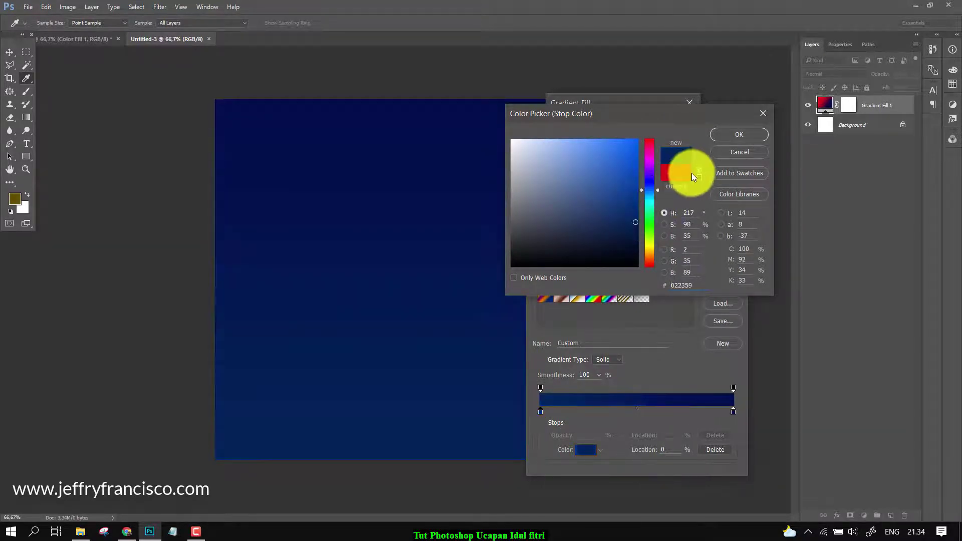
{"action": "left_click", "coordinate": [635, 204]}
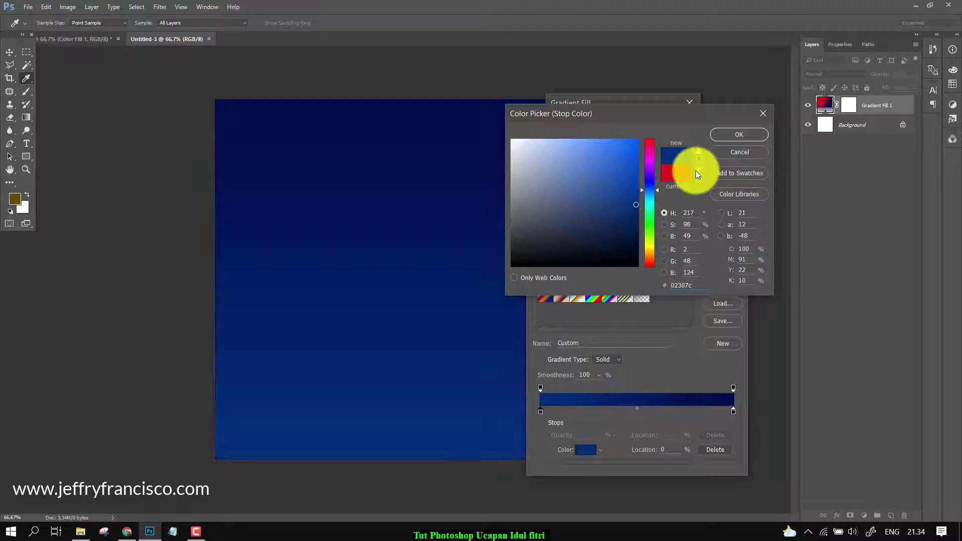
{"action": "left_click", "coordinate": [724, 134]}
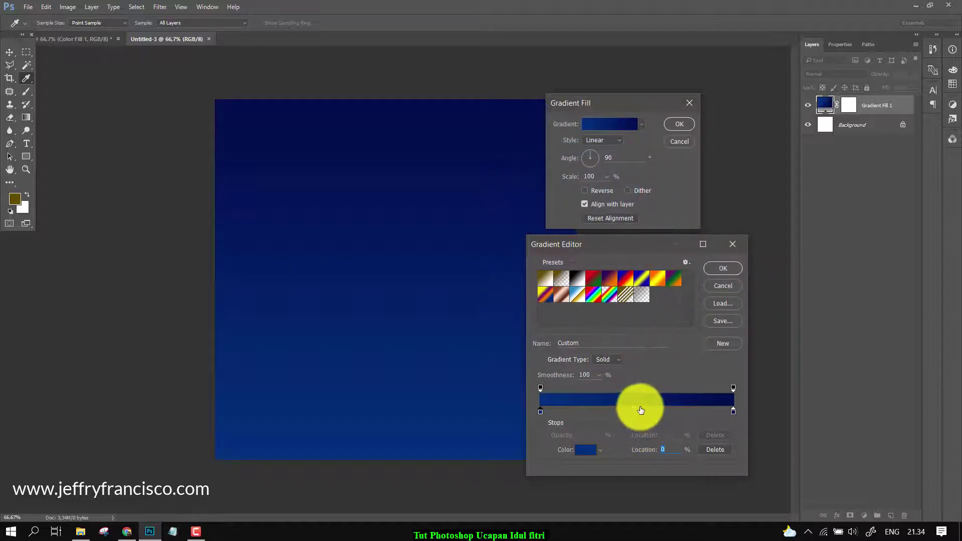
{"action": "left_click_drag", "start_coordinate": [635, 408], "coordinate": [622, 408]}
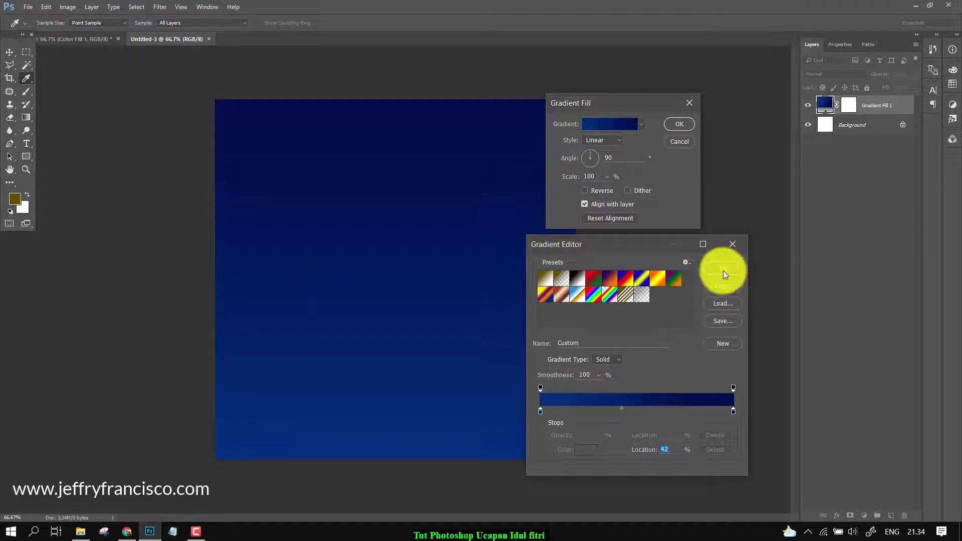
{"action": "left_click", "coordinate": [723, 269]}
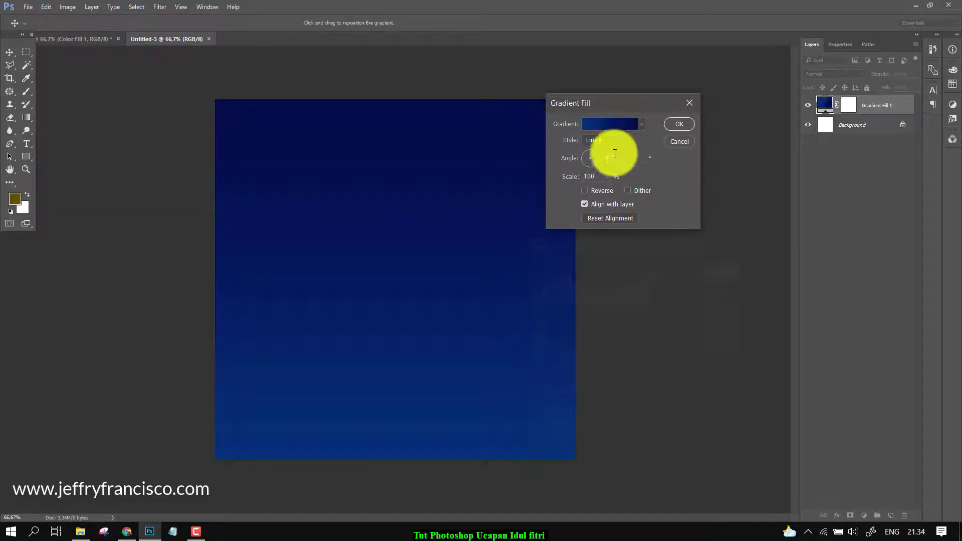
Step: Try the Angle, Reflected and Diamond styles on the gradient fill
{"action": "left_click", "coordinate": [639, 122]}
{"action": "left_click", "coordinate": [641, 123]}
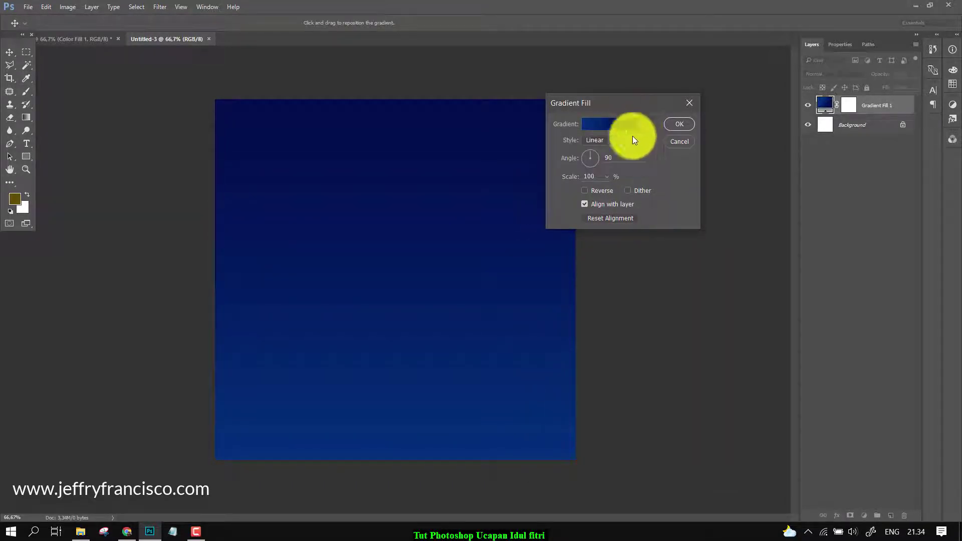
{"action": "left_click", "coordinate": [615, 143]}
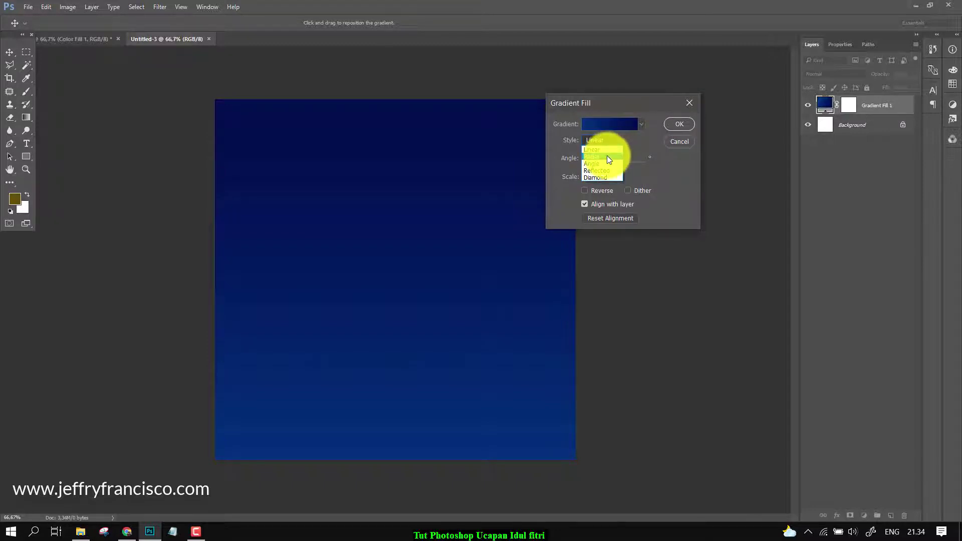
{"action": "left_click", "coordinate": [610, 150]}
{"action": "left_click", "coordinate": [619, 141]}
{"action": "left_click", "coordinate": [613, 149]}
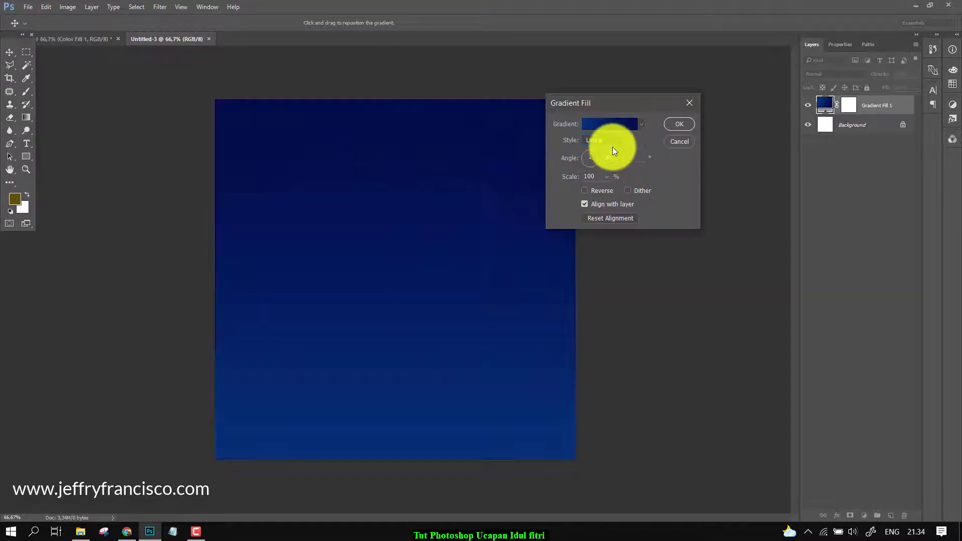
{"action": "left_click", "coordinate": [618, 139]}
{"action": "left_click", "coordinate": [596, 163]}
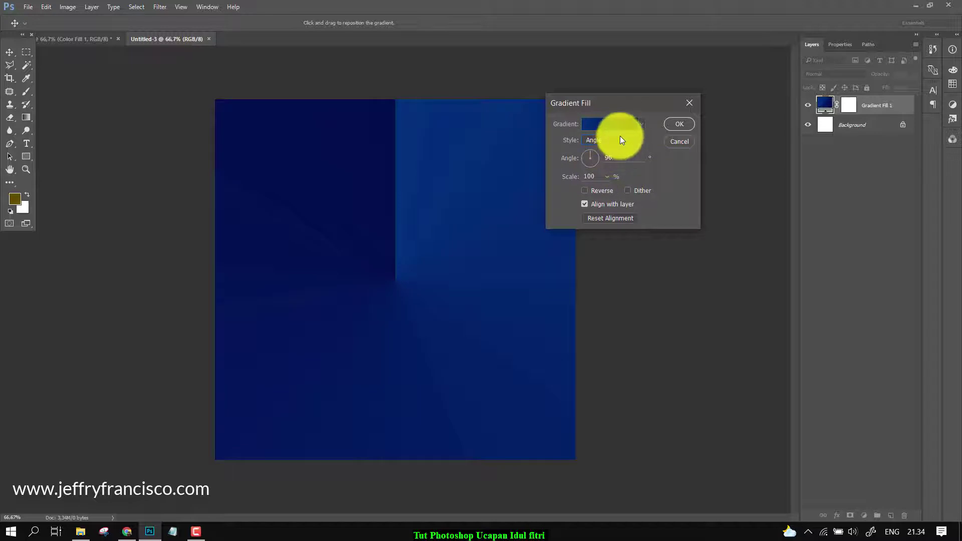
{"action": "left_click", "coordinate": [609, 168]}
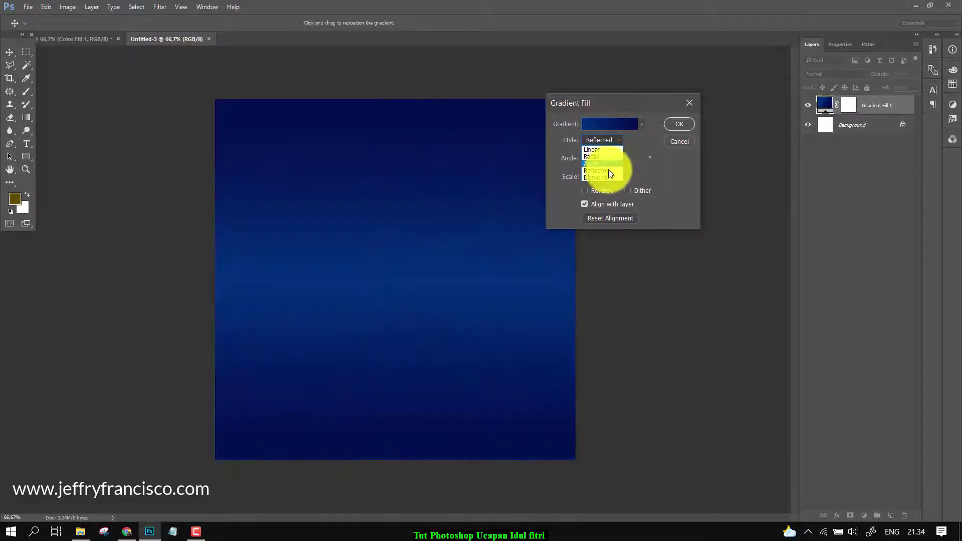
{"action": "left_click", "coordinate": [608, 176]}
Step: Set the gradient style to Linear and apply the gradient fill
{"action": "left_click", "coordinate": [616, 142]}
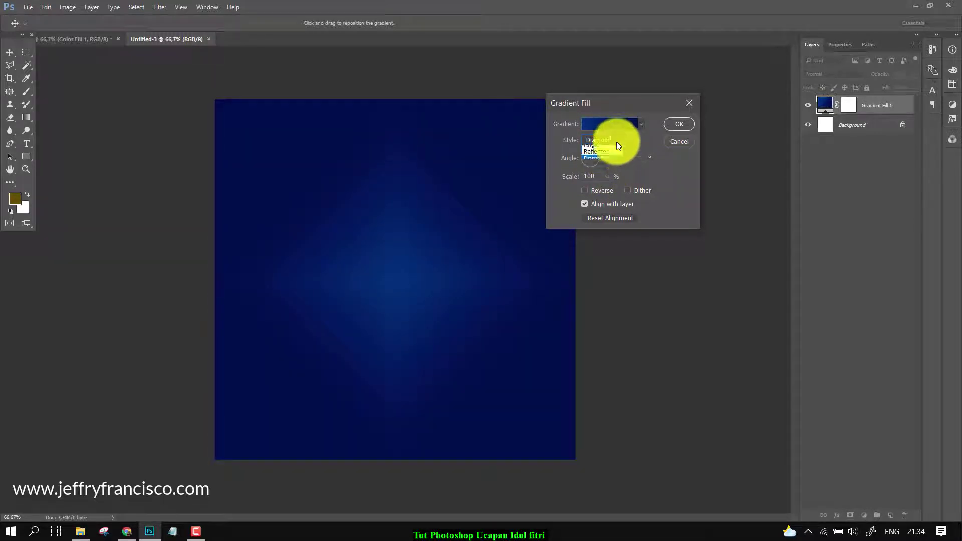
{"action": "left_click", "coordinate": [609, 149]}
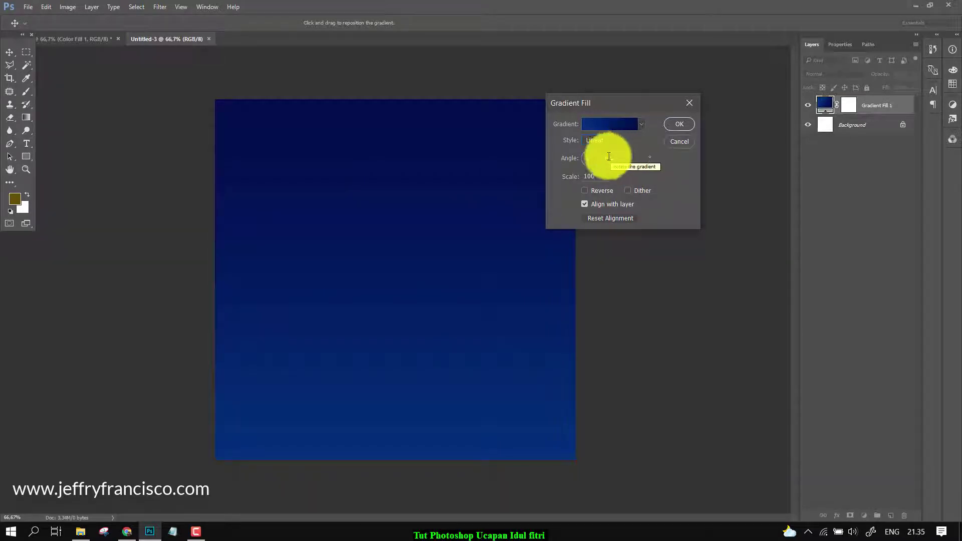
{"action": "left_click", "coordinate": [675, 125]}
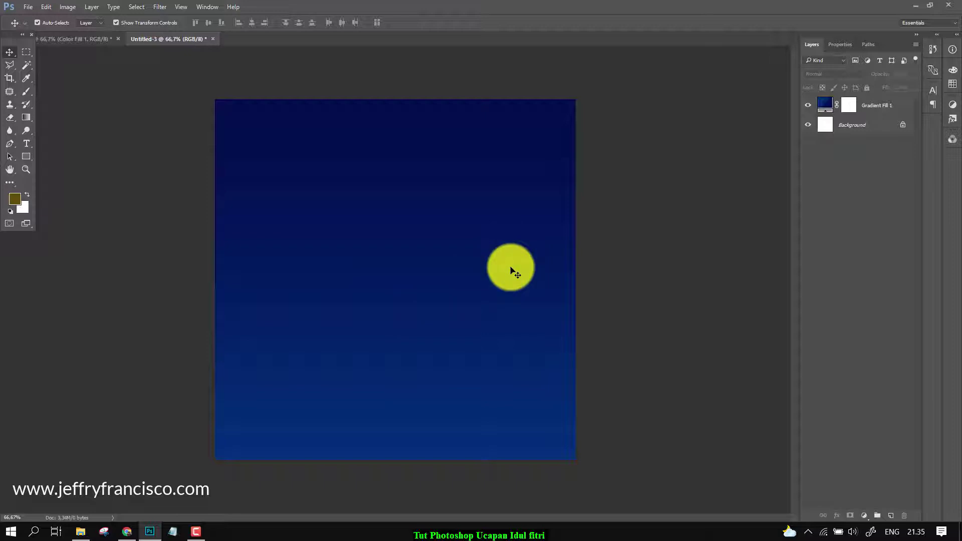
Step: Draw a filled circle of about 365 px with the Ellipse tool in the upper left area of the canvas
{"action": "left_click", "coordinate": [29, 157]}
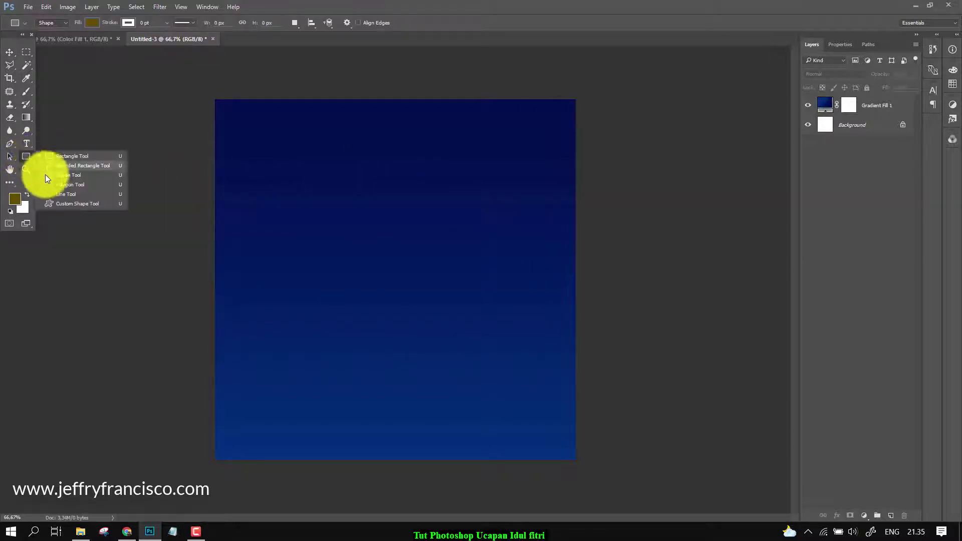
{"action": "left_click", "coordinate": [59, 174]}
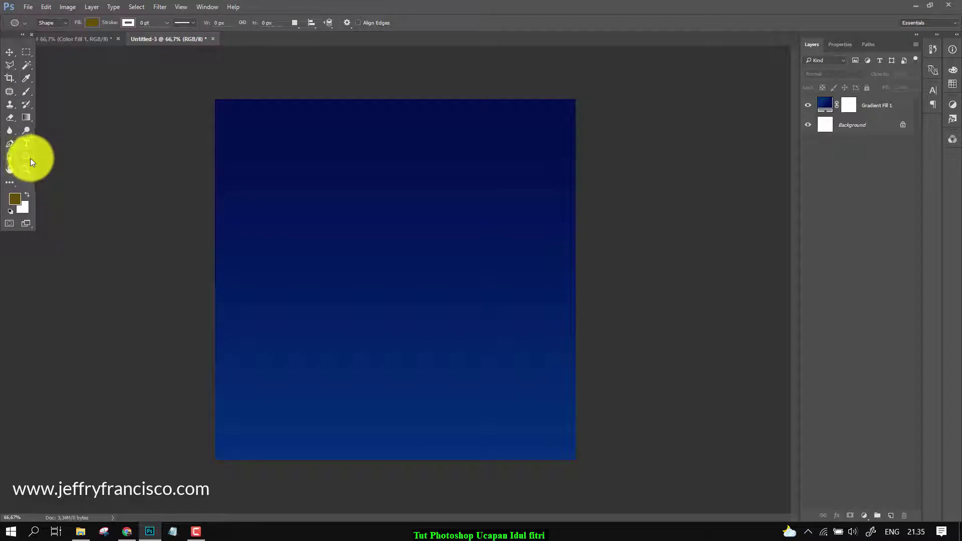
{"action": "left_click", "coordinate": [31, 158]}
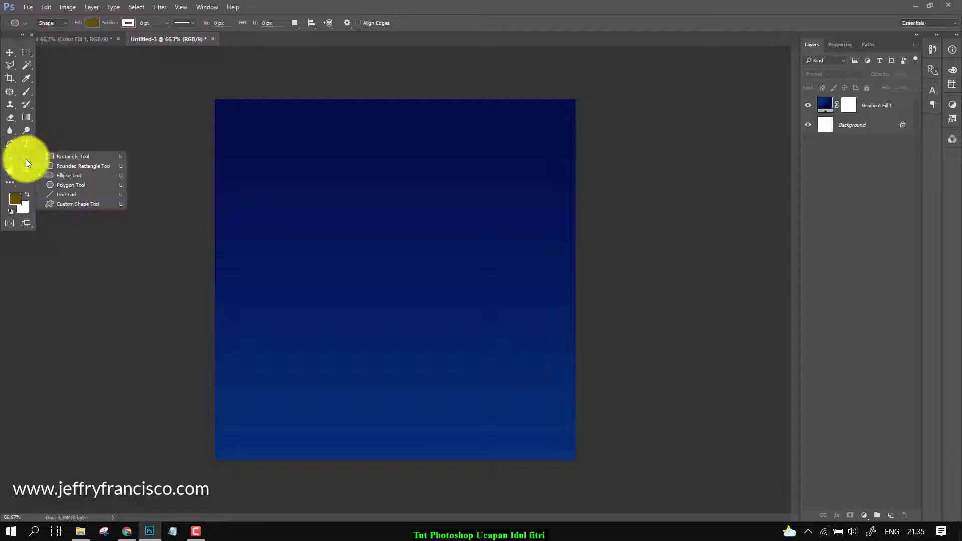
{"action": "left_click", "coordinate": [75, 179]}
{"action": "left_click_drag", "start_coordinate": [269, 162], "coordinate": [389, 311]}
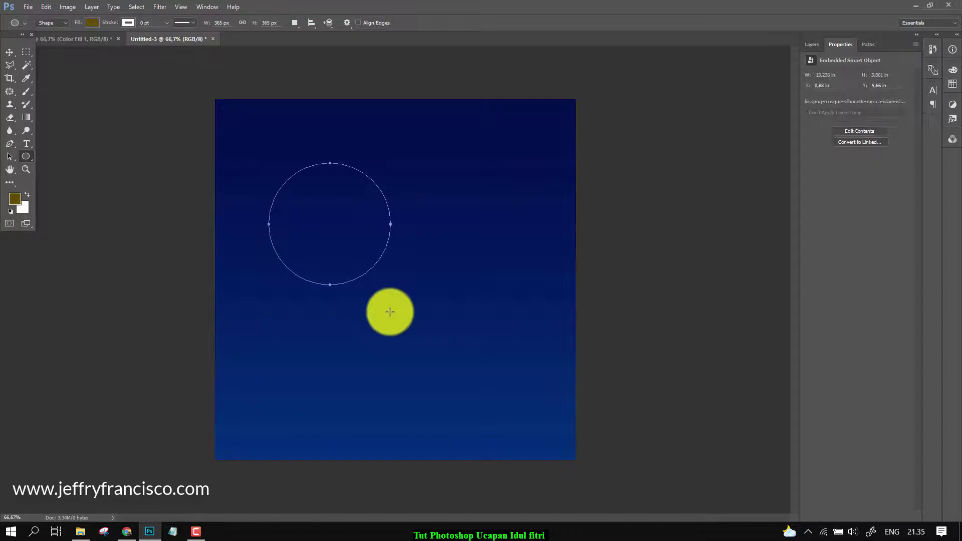
{"action": "left_click", "coordinate": [9, 52]}
{"action": "left_click", "coordinate": [150, 227]}
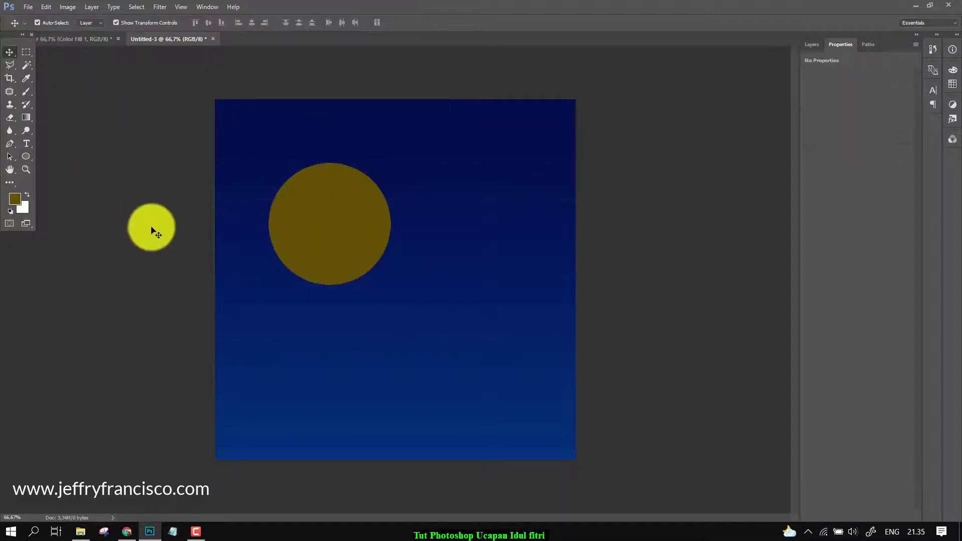
Step: Move the circle closer to the canvas's upper left corner, at about X 93 px and Y 137 px
{"action": "left_click", "coordinate": [334, 225]}
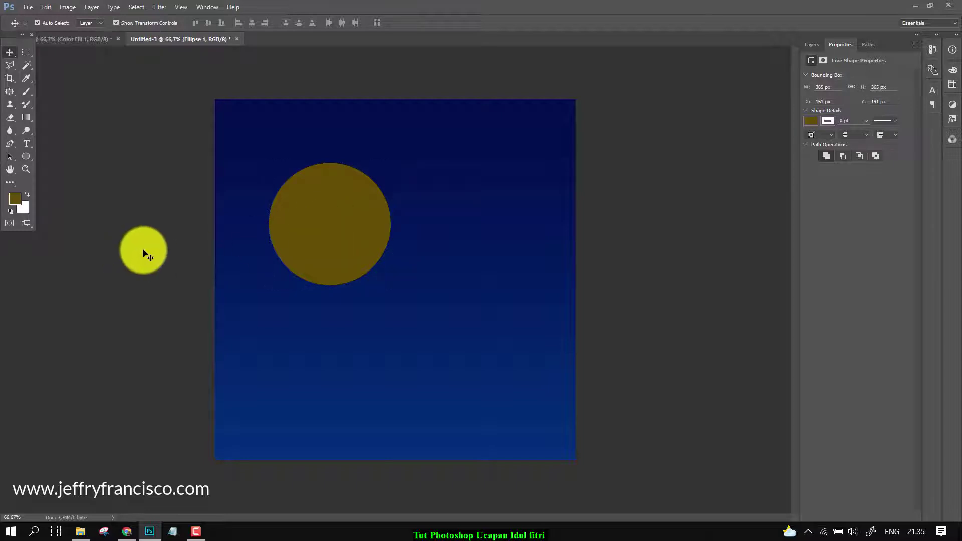
{"action": "left_click", "coordinate": [145, 254]}
{"action": "left_click_drag", "start_coordinate": [308, 232], "coordinate": [294, 194]}
{"action": "right_click", "coordinate": [293, 194]}
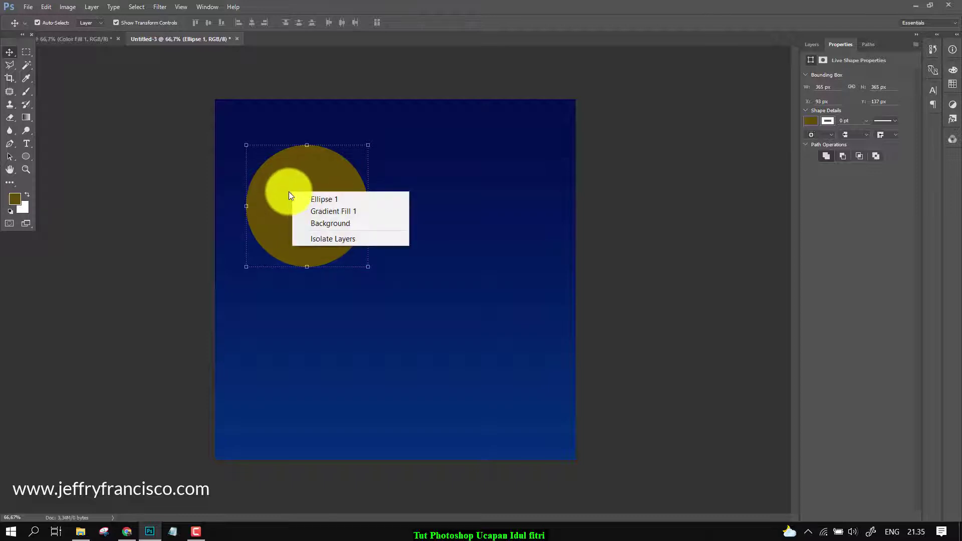
{"action": "left_click", "coordinate": [290, 193]}
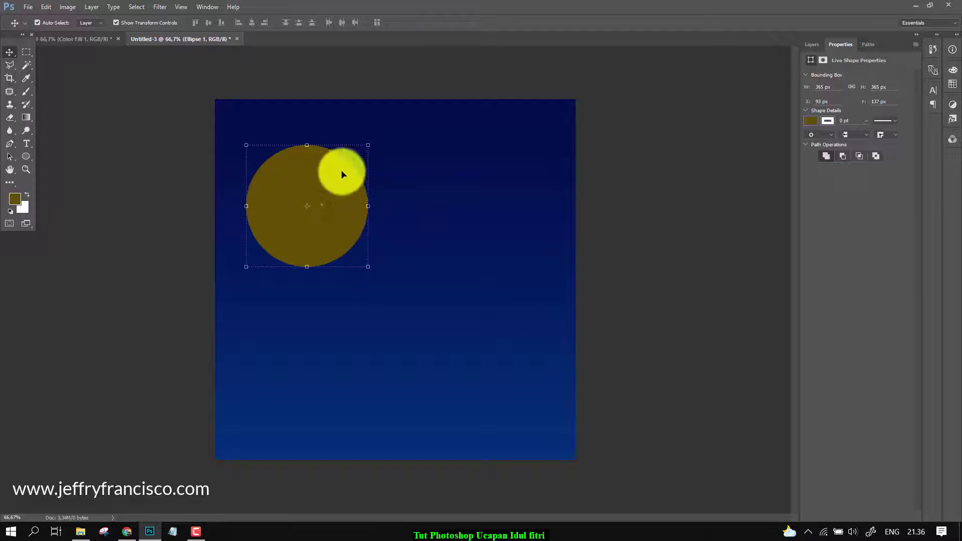
Step: Duplicate the circle's layer and offset the copy slightly up and to the right of the original circle
{"action": "left_click", "coordinate": [812, 44]}
{"action": "right_click", "coordinate": [862, 106]}
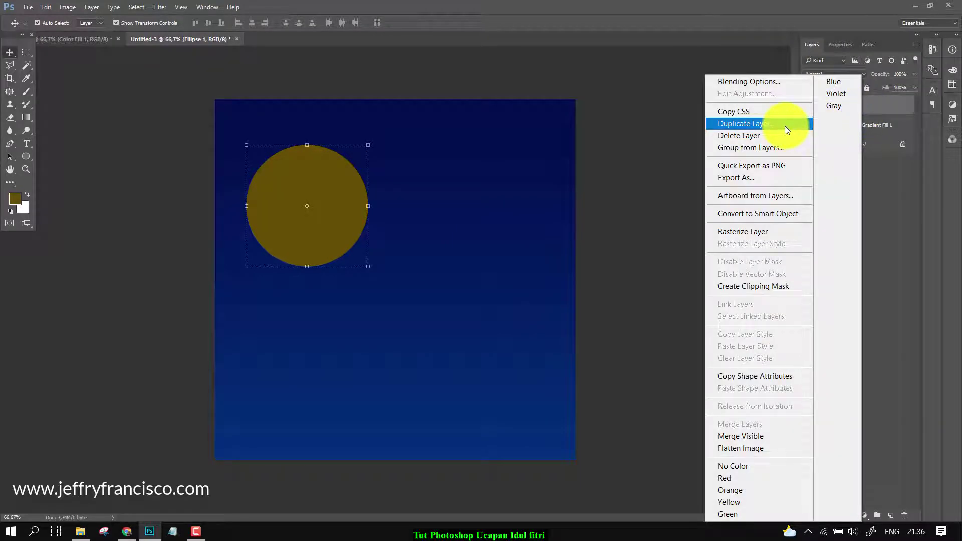
{"action": "left_click", "coordinate": [874, 182]}
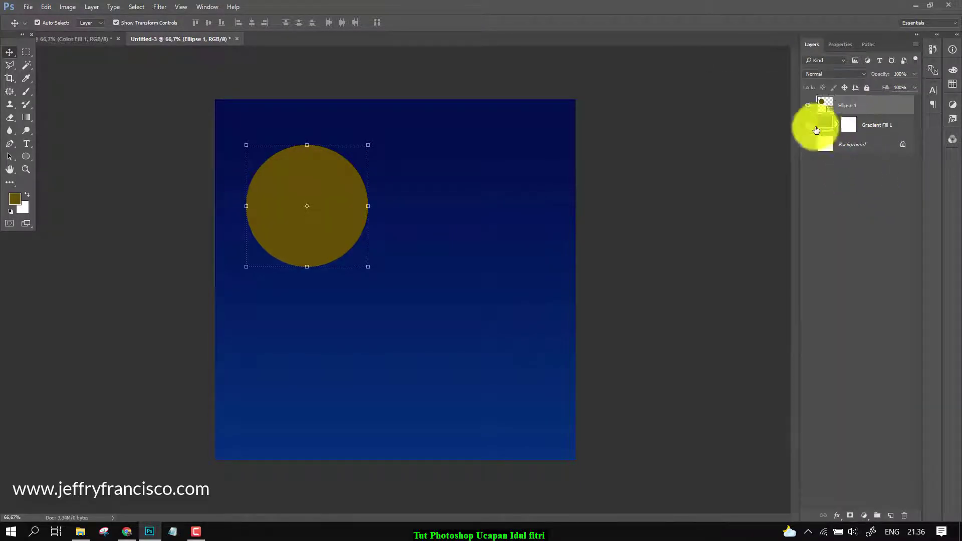
{"action": "key", "text": "ctrl"}
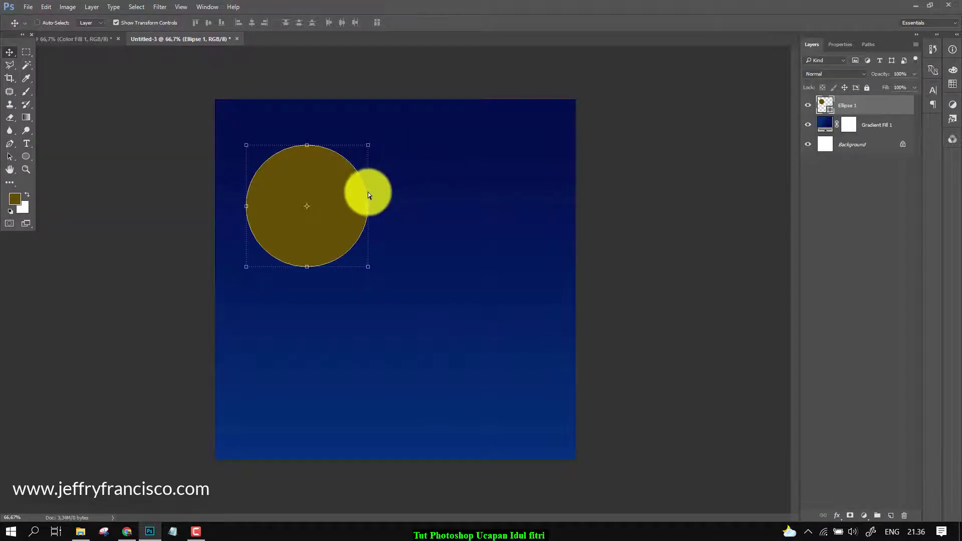
{"action": "key", "text": "ctrl+j"}
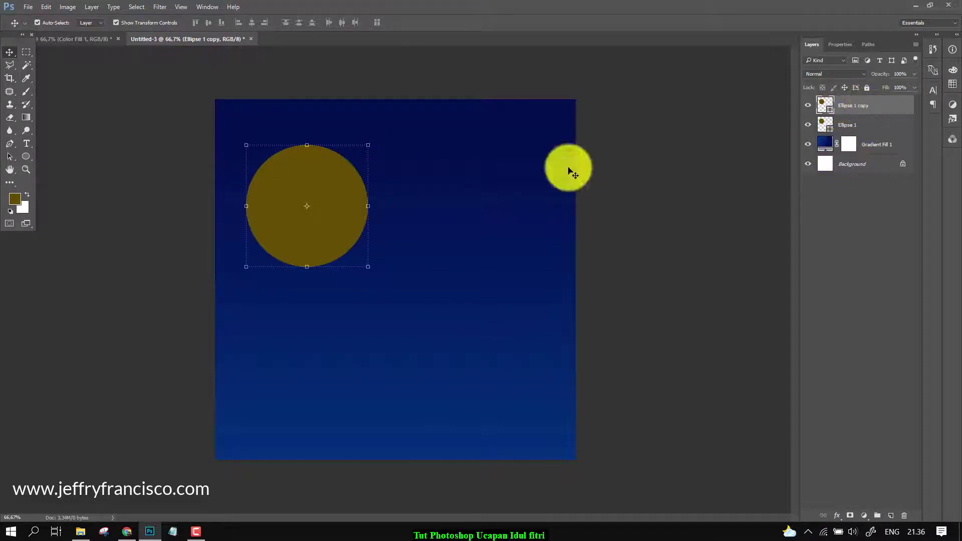
{"action": "left_click_drag", "start_coordinate": [296, 180], "coordinate": [336, 142]}
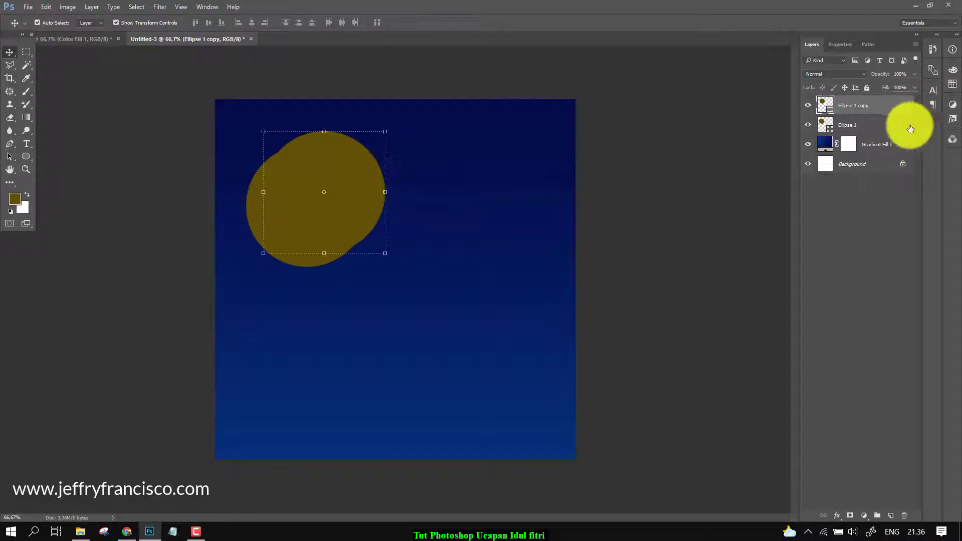
{"action": "left_click_drag", "start_coordinate": [371, 181], "coordinate": [365, 182]}
Step: Recolor the circle copy bright yellow and shift it slightly farther up and right to widen the exposed crescent
{"action": "double_click", "coordinate": [830, 113]}
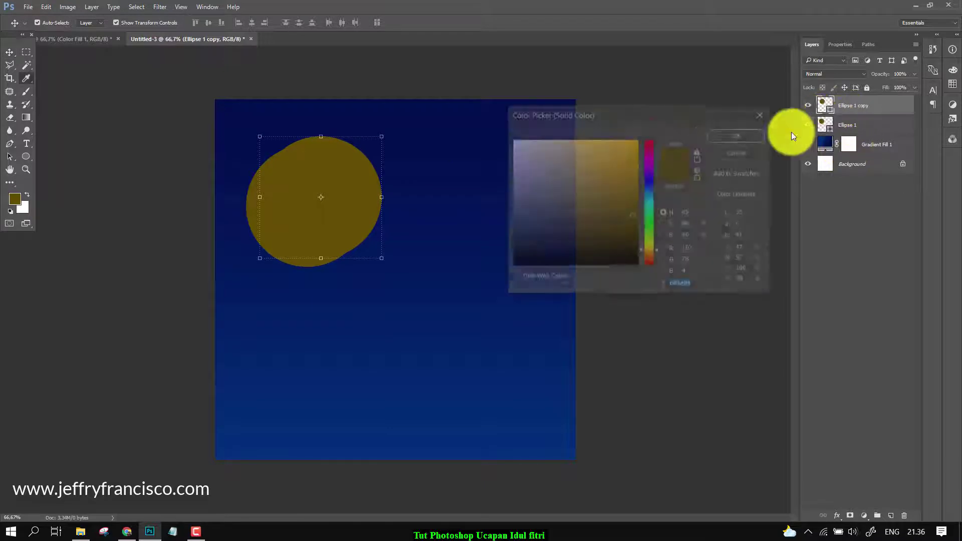
{"action": "left_click_drag", "start_coordinate": [612, 161], "coordinate": [658, 124]}
{"action": "left_click", "coordinate": [742, 140]}
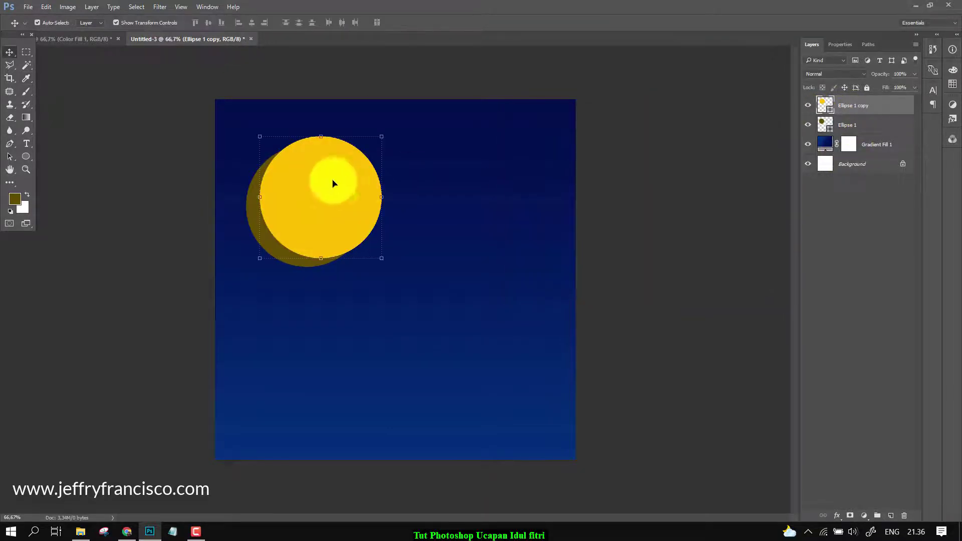
{"action": "left_click_drag", "start_coordinate": [344, 182], "coordinate": [342, 219]}
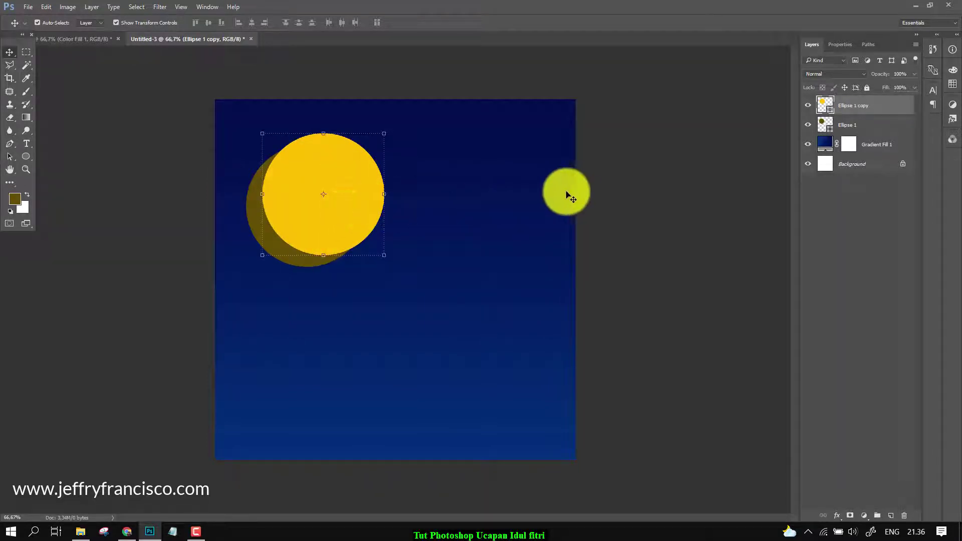
Step: Duplicate the dark Ellipse 1 layer, hide the original beneath it and select the duplicate
{"action": "left_click", "coordinate": [852, 125]}
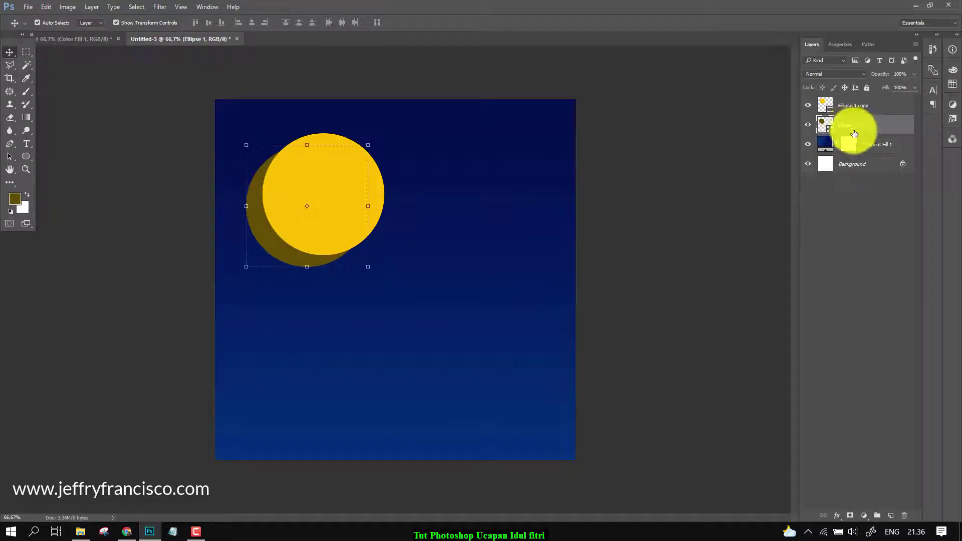
{"action": "mouse_move", "coordinate": [854, 133]}
{"action": "left_mouse_down"}
{"action": "mouse_move", "coordinate": [859, 145]}
{"action": "mouse_move", "coordinate": [847, 146]}
{"action": "left_mouse_up"}
{"action": "left_click", "coordinate": [807, 144]}
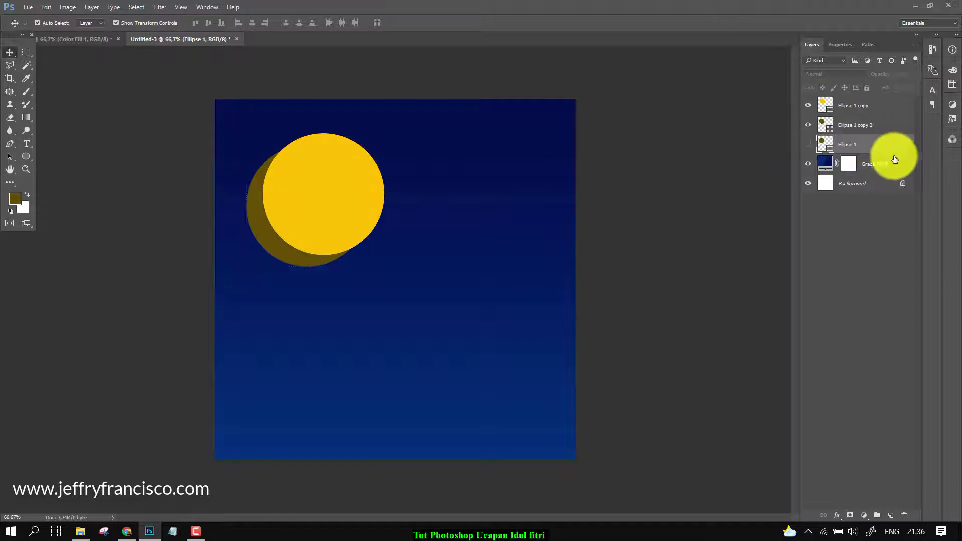
{"action": "left_click", "coordinate": [850, 126]}
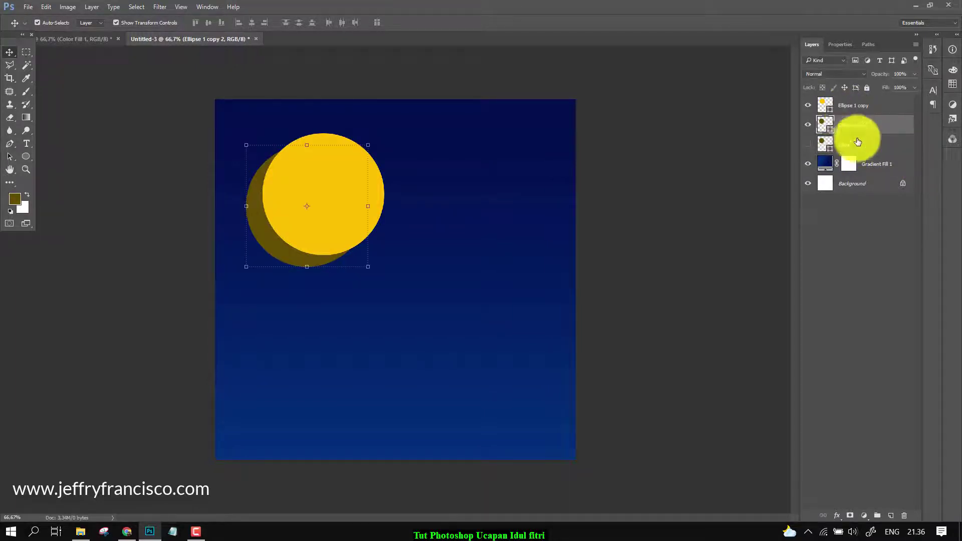
{"action": "left_click", "coordinate": [857, 144]}
{"action": "left_click", "coordinate": [869, 128]}
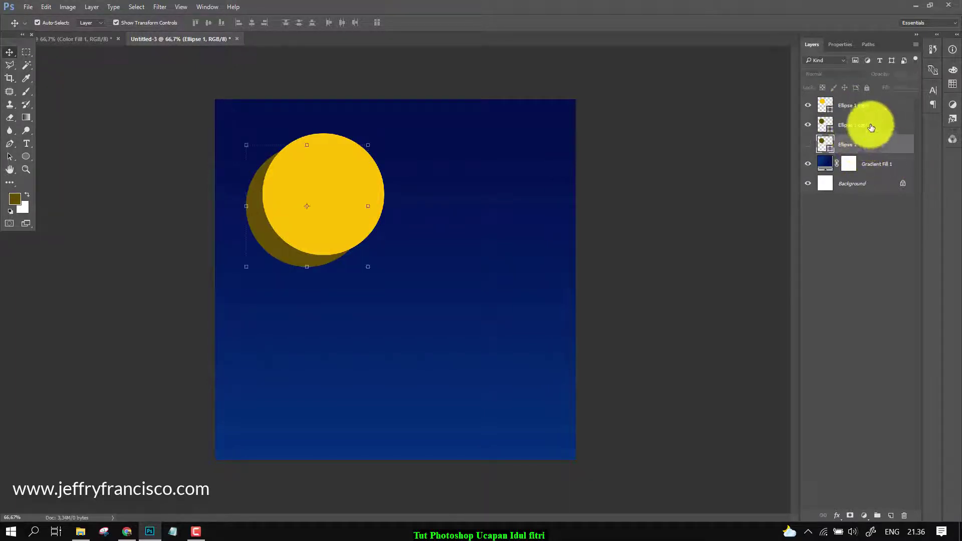
Step: Combine the yellow circle and the dark circle copy beneath it with Subtract Front Shape to form a crescent moon
{"action": "left_click", "coordinate": [866, 108]}
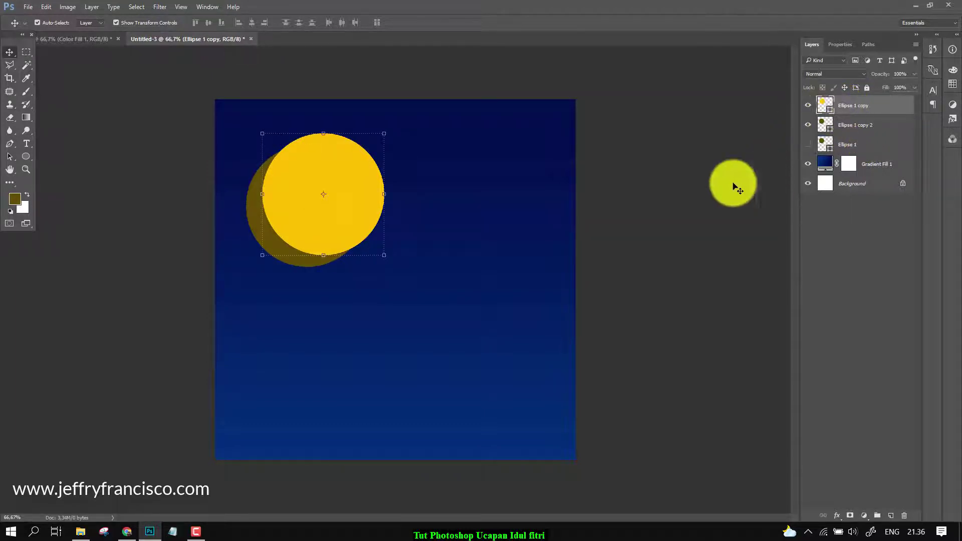
{"action": "left_click", "coordinate": [893, 126], "text": "shift"}
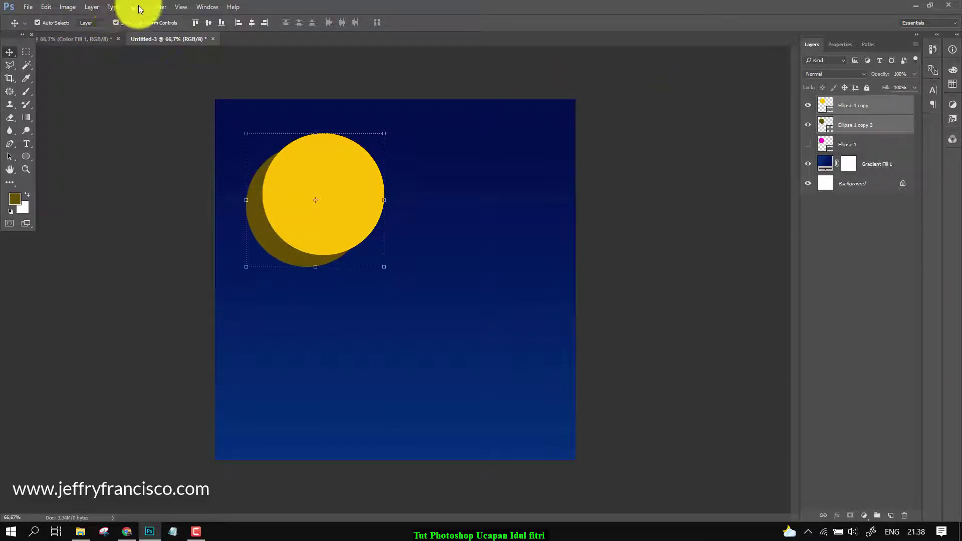
{"action": "left_click", "coordinate": [91, 7]}
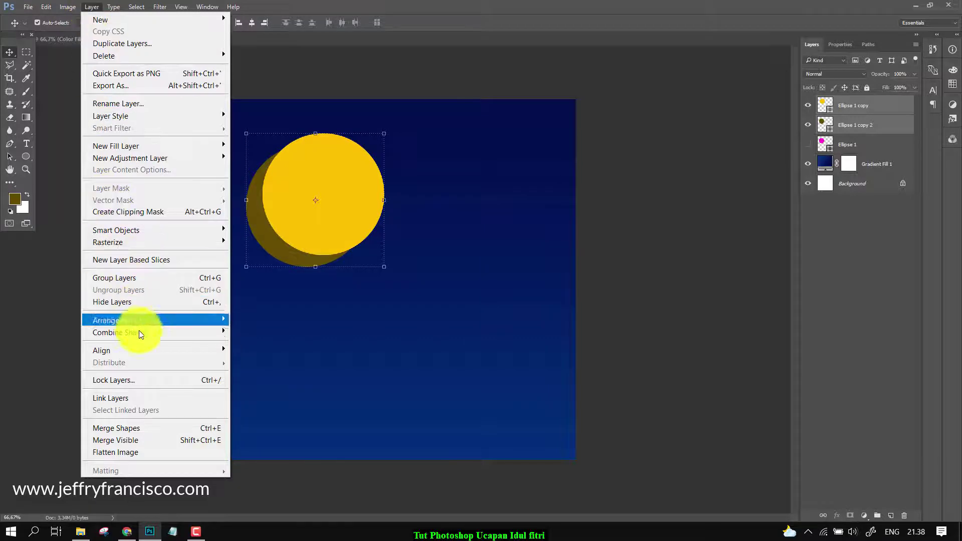
{"action": "mouse_move", "coordinate": [140, 334]}
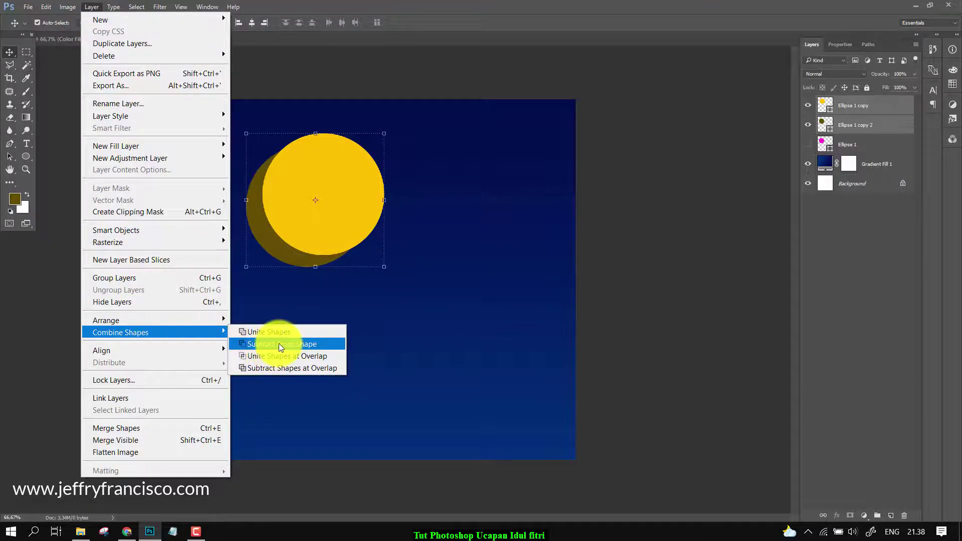
{"action": "left_click", "coordinate": [292, 345]}
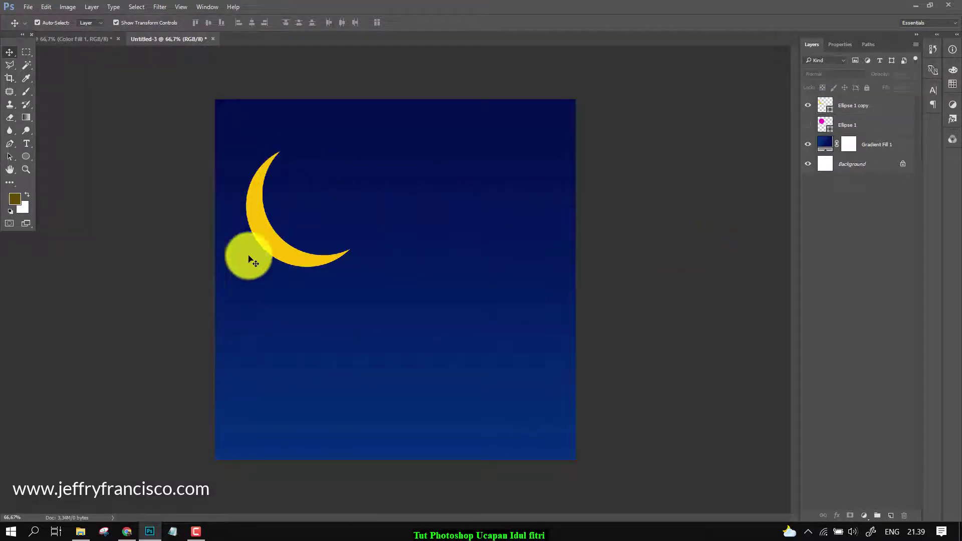
{"action": "left_click", "coordinate": [834, 175]}
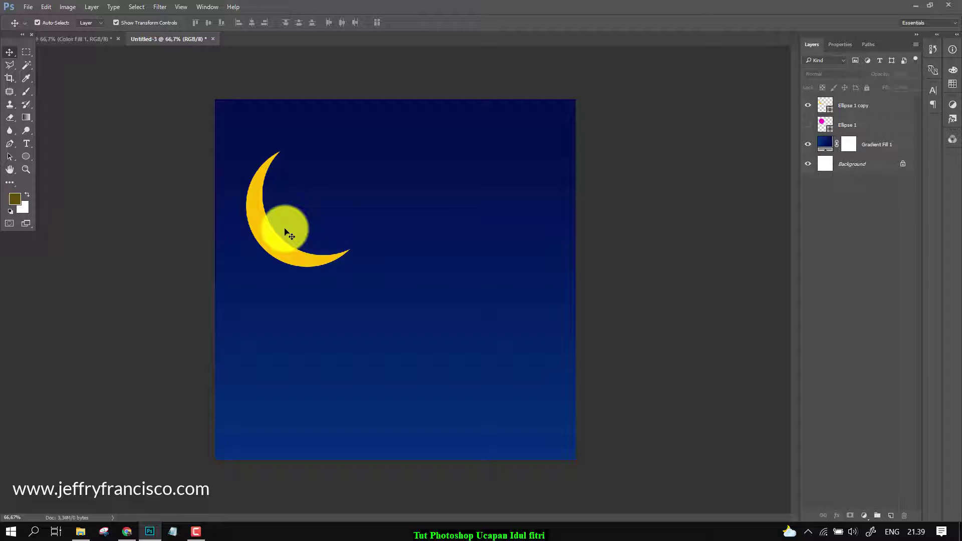
Step: Duplicate the crescent layer, hide the original beneath it and rename the original "sabit master"
{"action": "left_click", "coordinate": [288, 253]}
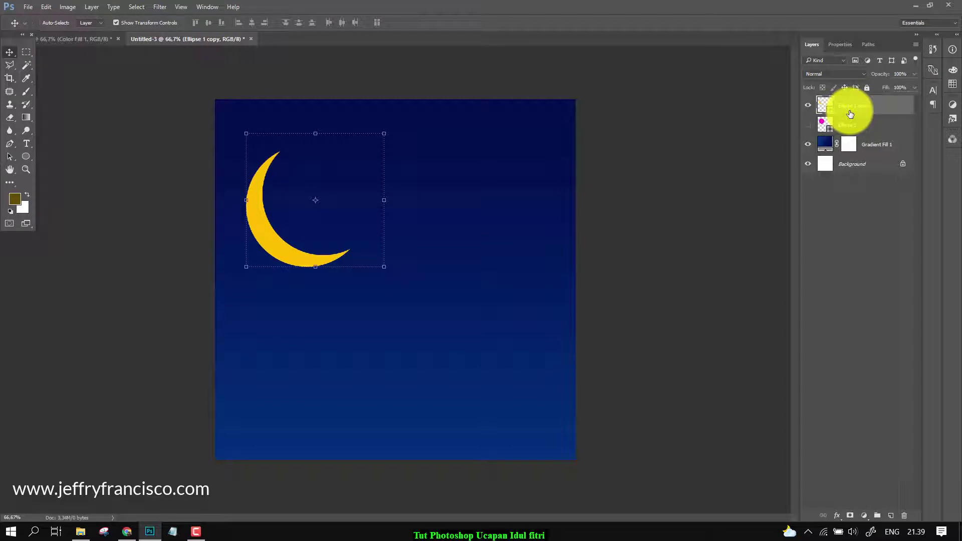
{"action": "key", "text": "ctrl+j"}
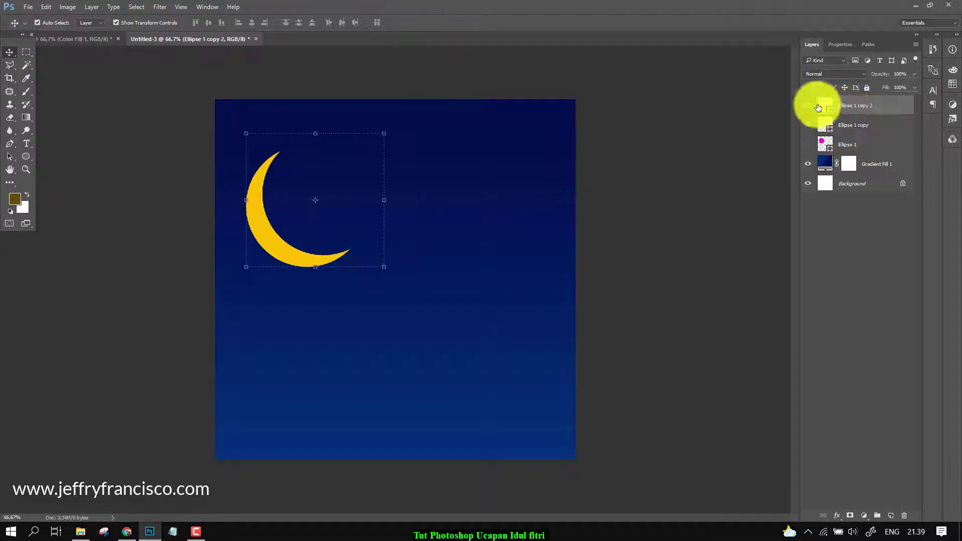
{"action": "left_click", "coordinate": [851, 125]}
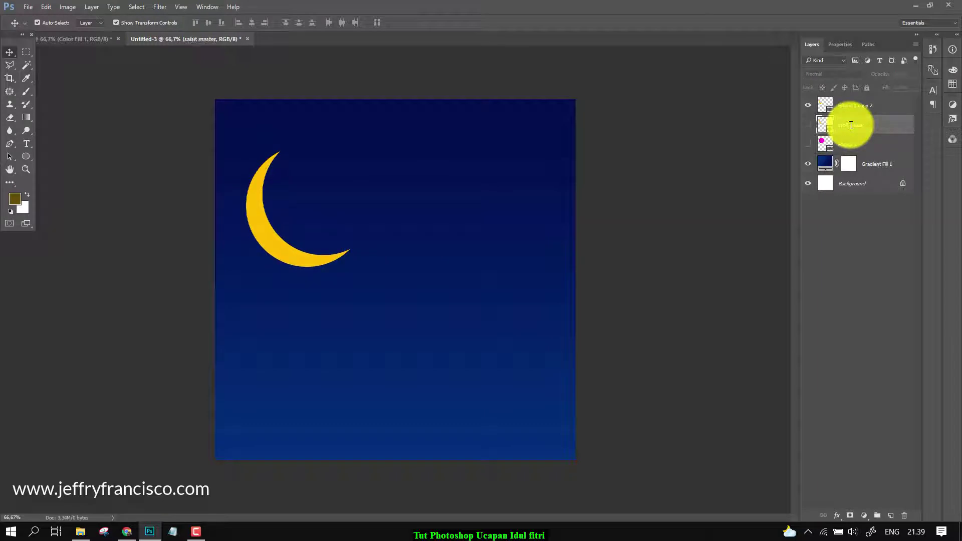
Step: Rename the hidden full-circle layer "lingkaran master"
{"action": "left_click", "coordinate": [843, 145]}
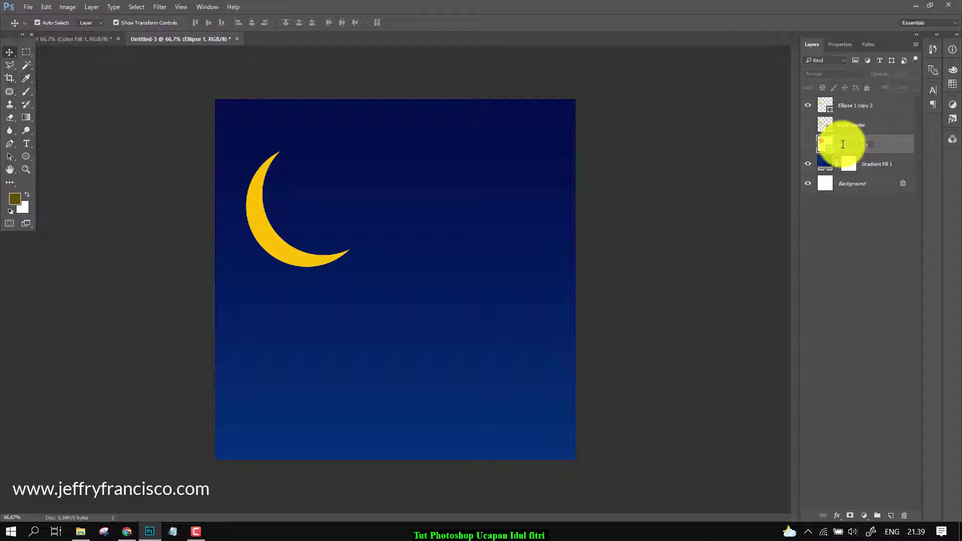
{"action": "type", "text": "master"}
{"action": "key", "text": "Return"}
{"action": "left_click", "coordinate": [846, 146]}
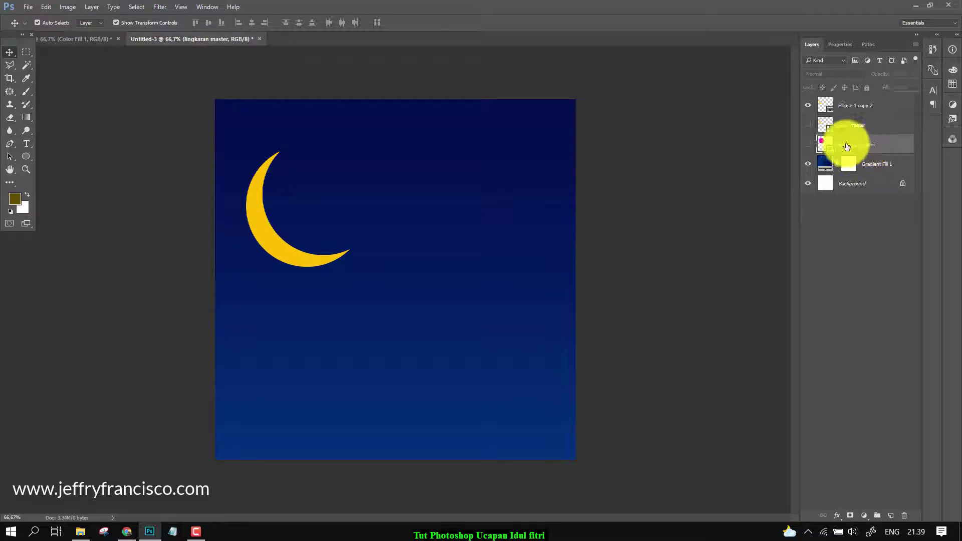
Step: Rename the visible crescent copy at the top of the layer stack "sabit 1"
{"action": "left_click", "coordinate": [854, 108]}
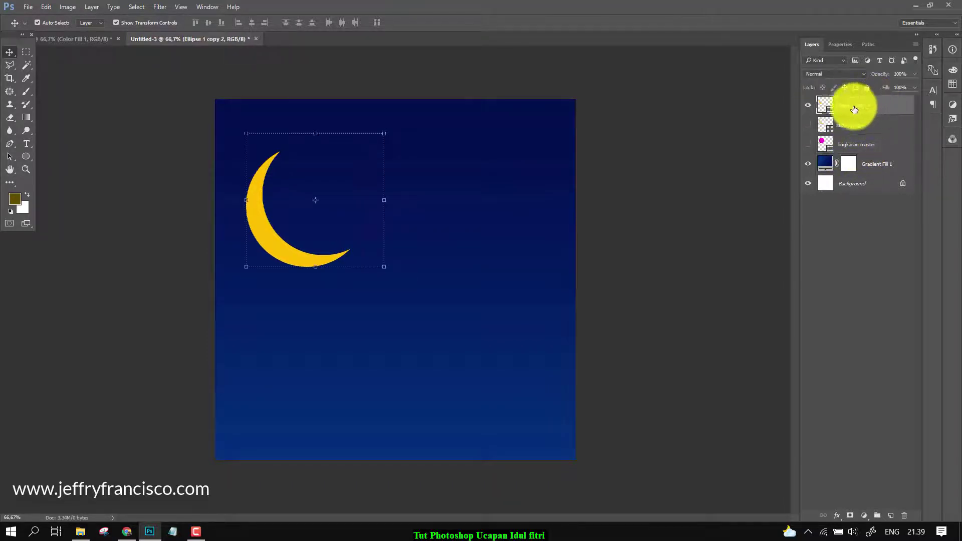
{"action": "double_click", "coordinate": [856, 105]}
{"action": "key", "text": "BackSpace"}
{"action": "type", "text": "sabit 1"}
{"action": "key", "text": "Return"}
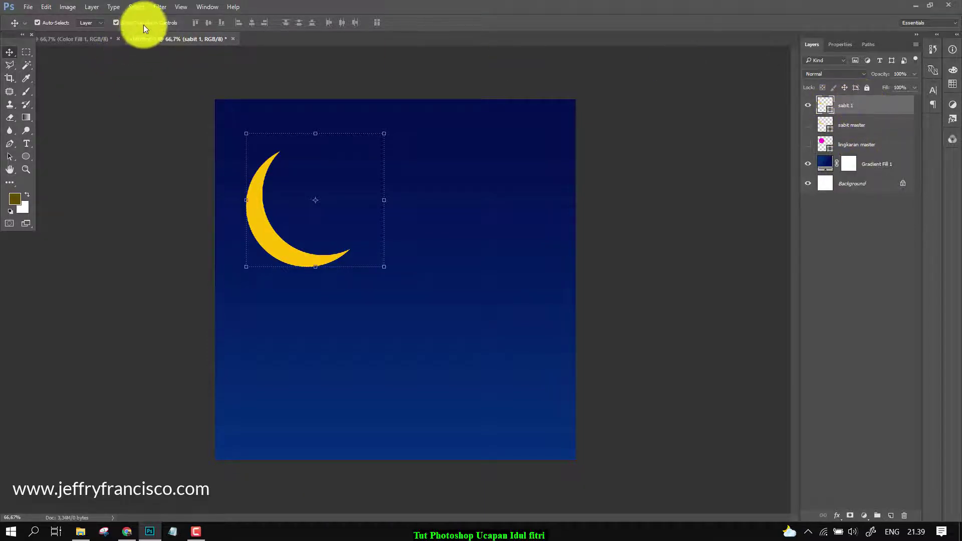
Step: Convert the sabit 1 layer to a smart object and apply a Gaussian Blur with a 27,7 pixel radius
{"action": "left_click", "coordinate": [158, 8]}
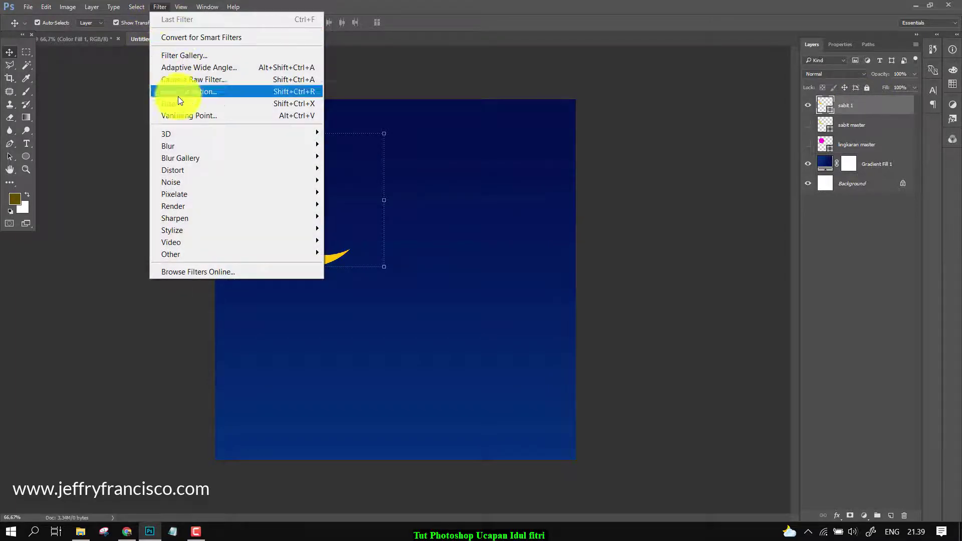
{"action": "mouse_move", "coordinate": [201, 146]}
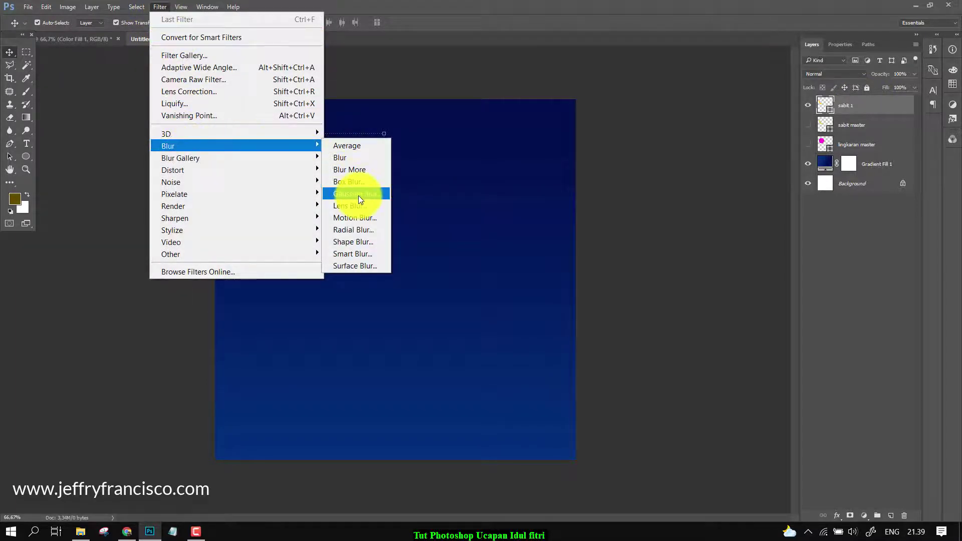
{"action": "left_click", "coordinate": [371, 197]}
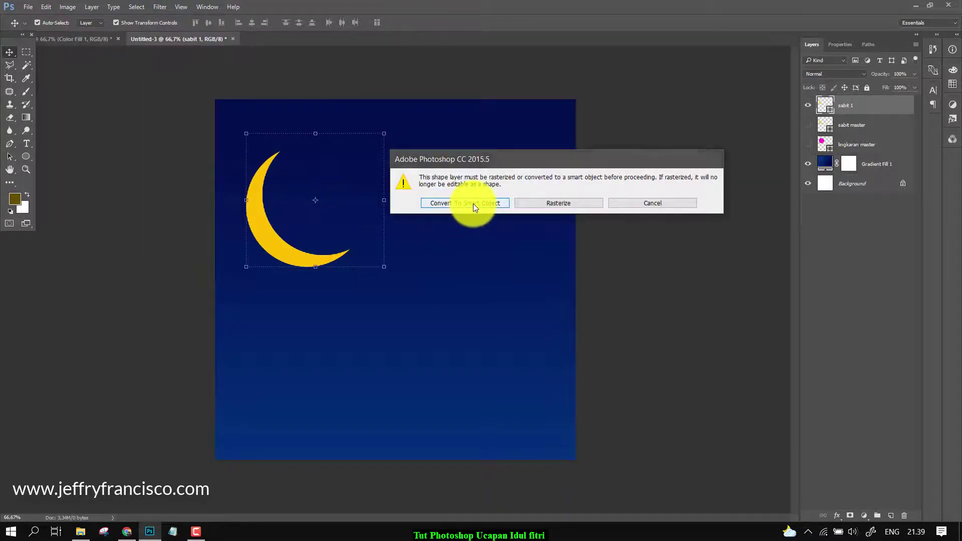
{"action": "left_click", "coordinate": [473, 204]}
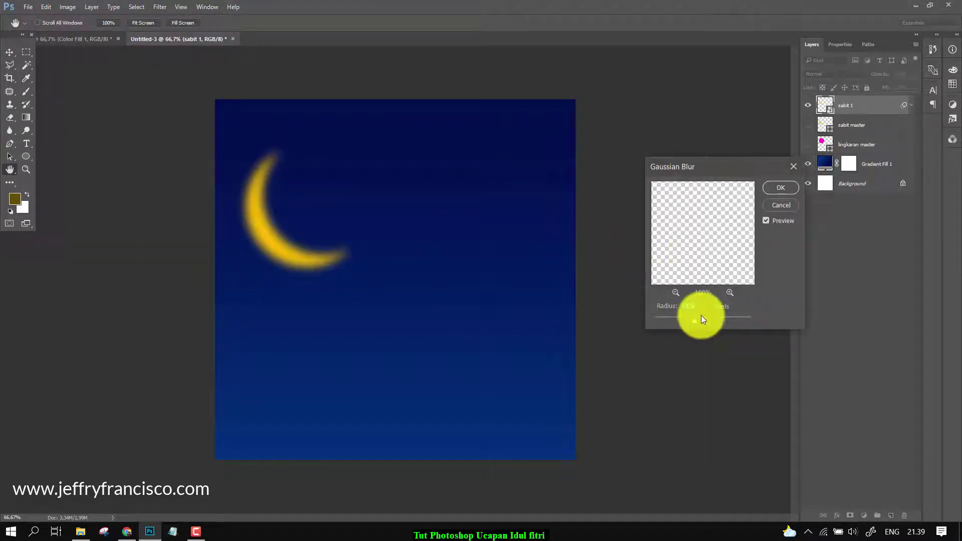
{"action": "mouse_move", "coordinate": [702, 316]}
{"action": "left_mouse_down"}
{"action": "mouse_move", "coordinate": [694, 315]}
{"action": "mouse_move", "coordinate": [702, 314]}
{"action": "left_mouse_up"}
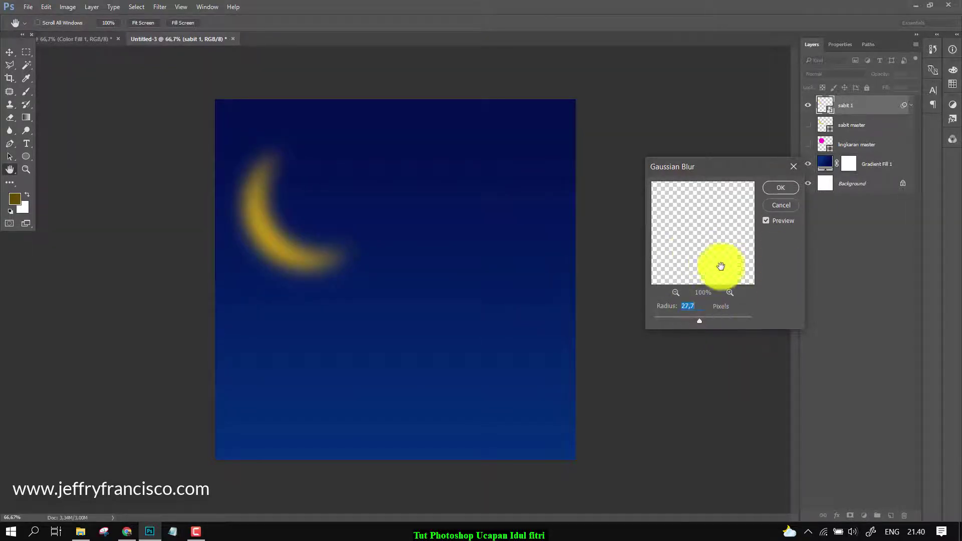
{"action": "left_click", "coordinate": [780, 188]}
{"action": "left_click", "coordinate": [843, 260]}
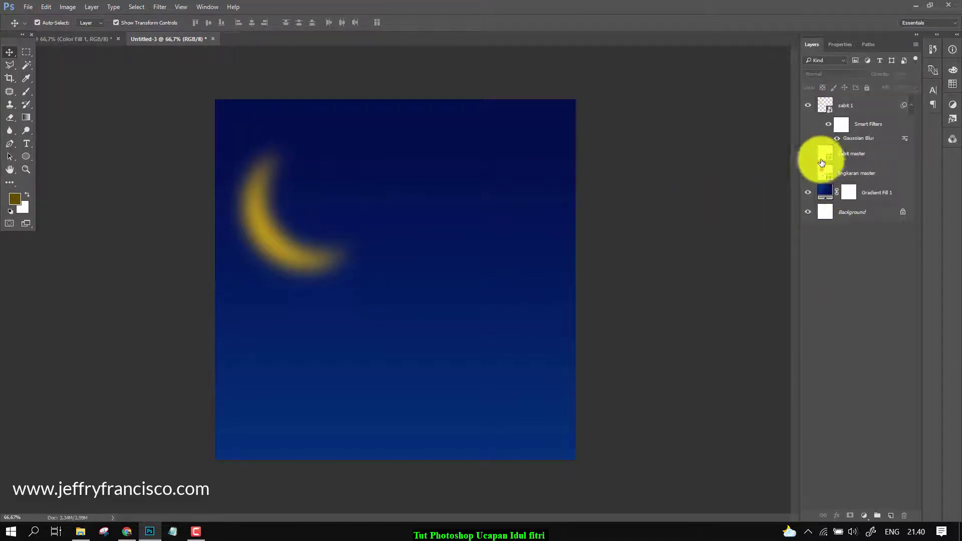
Step: Show the sabit master layer and give it a Gradient Overlay using the Copper preset
{"action": "left_click", "coordinate": [808, 153]}
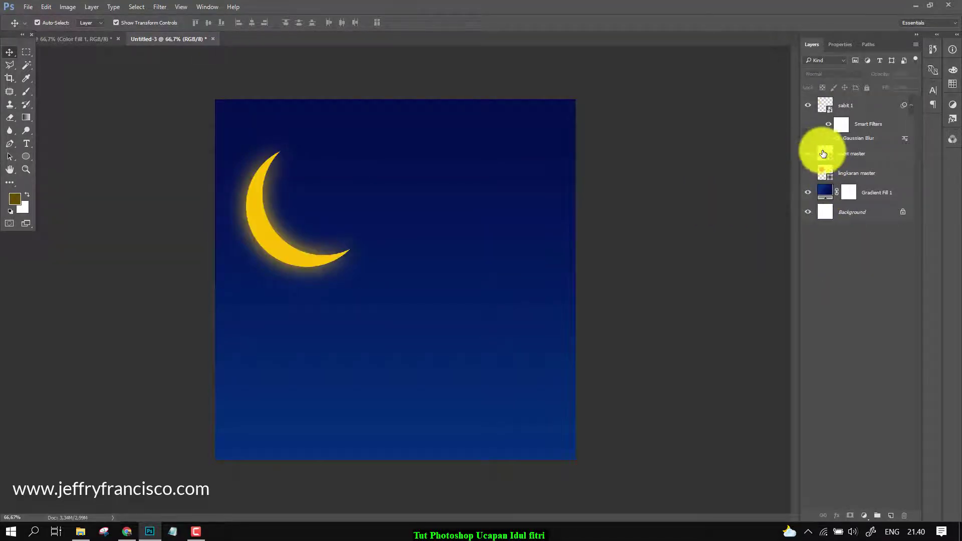
{"action": "left_click", "coordinate": [859, 153]}
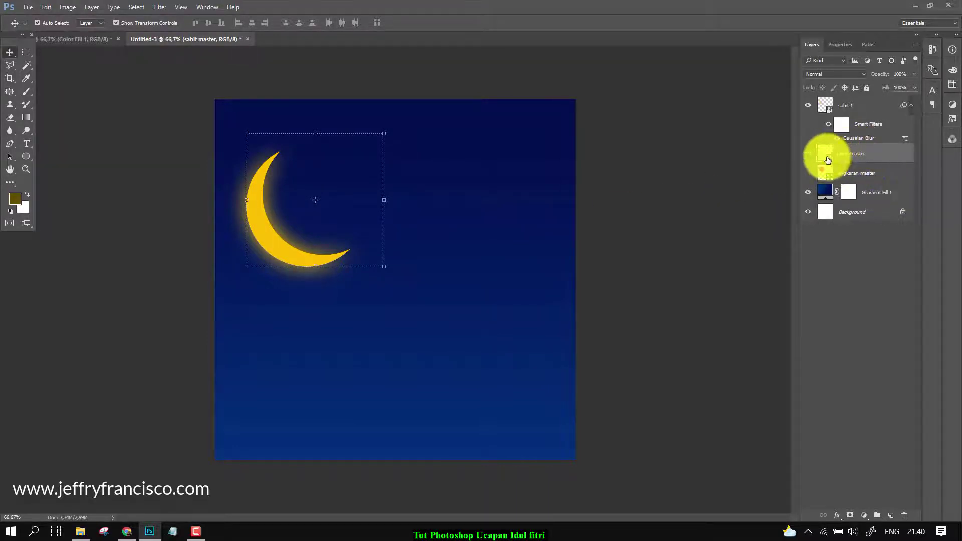
{"action": "left_click", "coordinate": [837, 516]}
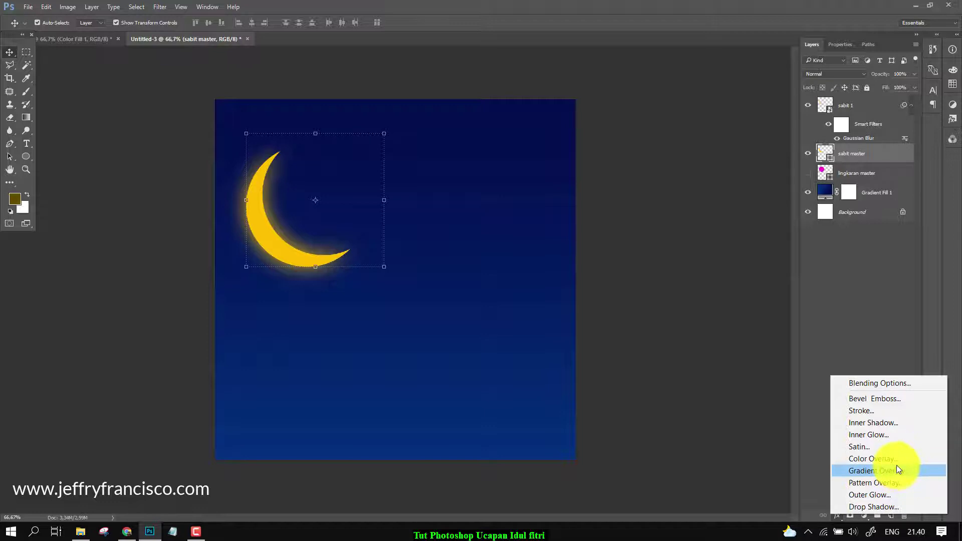
{"action": "left_click", "coordinate": [897, 467]}
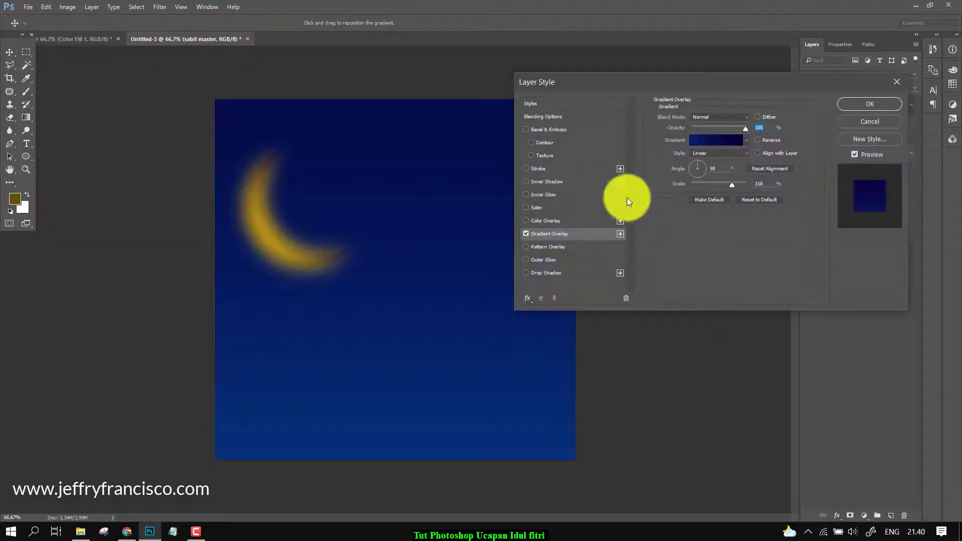
{"action": "left_click", "coordinate": [730, 139]}
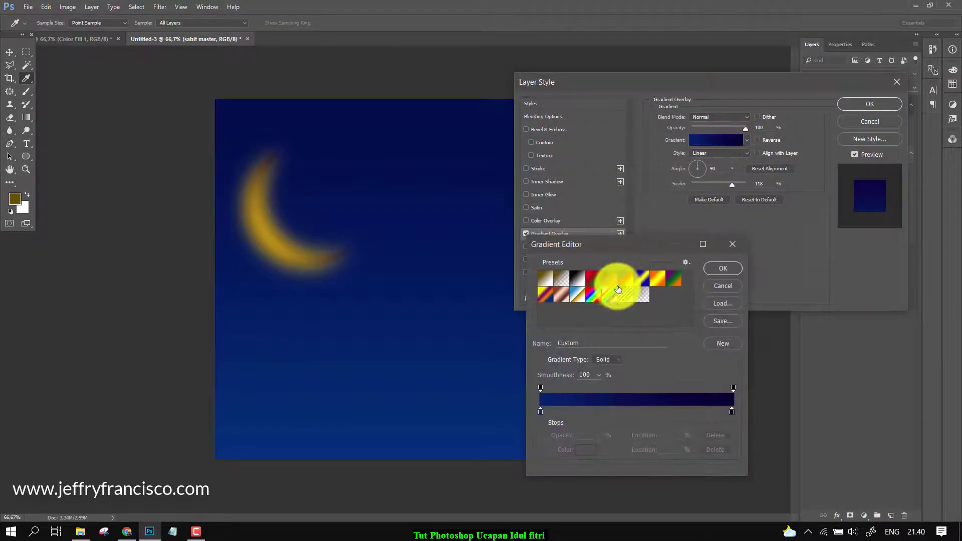
{"action": "left_click", "coordinate": [660, 279]}
{"action": "left_click", "coordinate": [562, 297]}
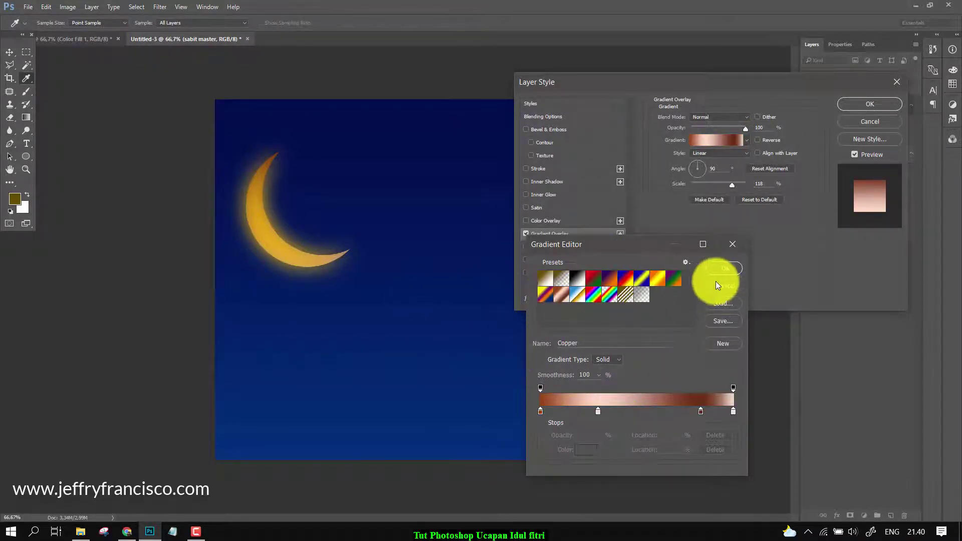
{"action": "left_click", "coordinate": [721, 270]}
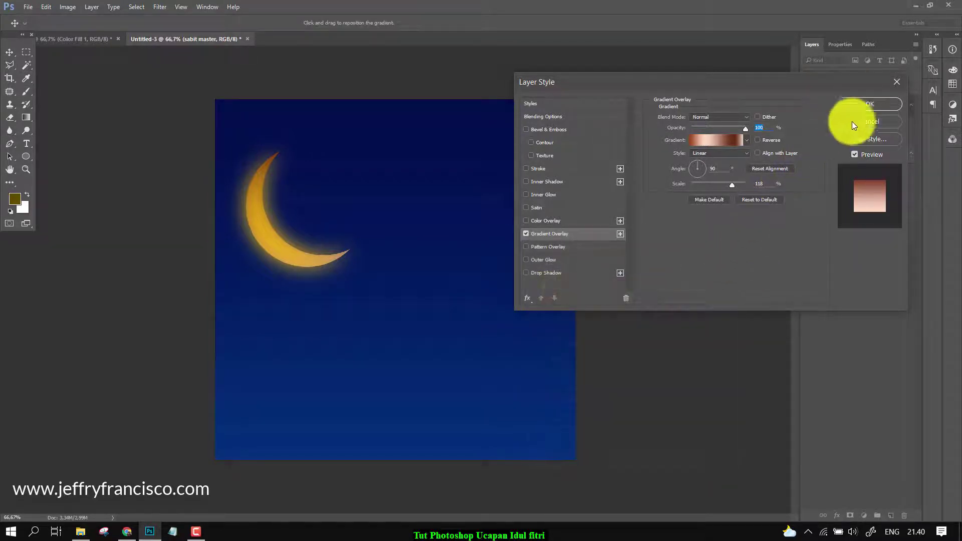
Step: Try different blend modes on the crescent's gradient overlay and return it to Normal
{"action": "left_click", "coordinate": [741, 116]}
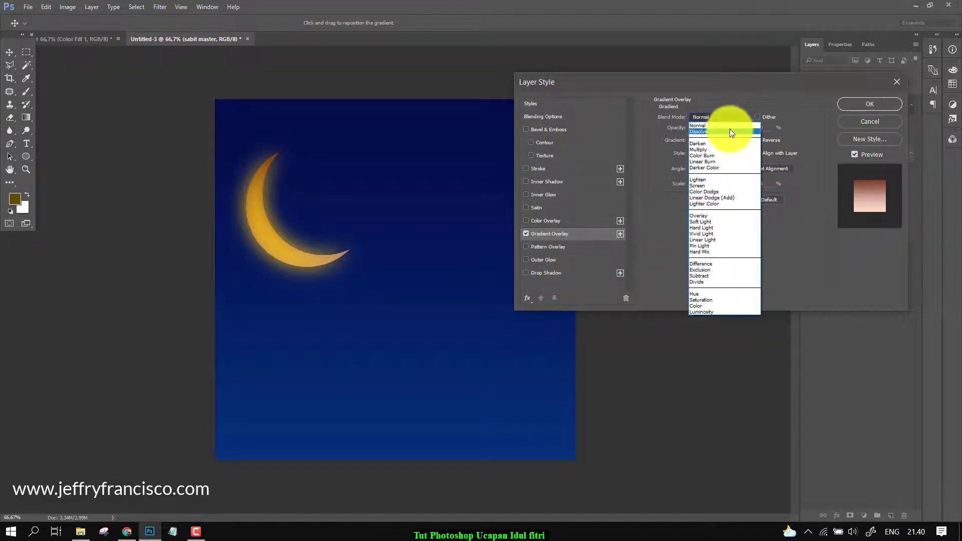
{"action": "left_click", "coordinate": [731, 126]}
{"action": "scroll", "coordinate": [732, 119], "scroll_direction": "down", "scroll_amount": 6}
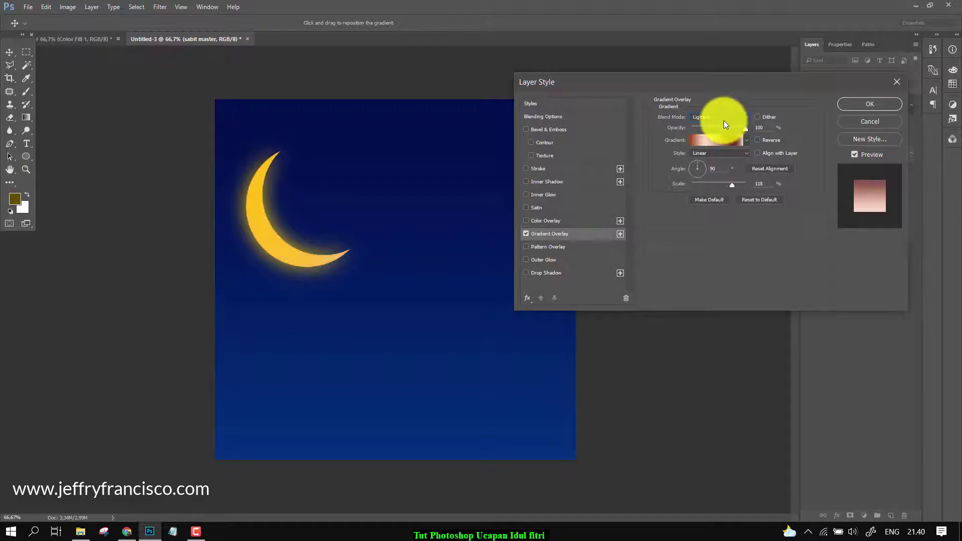
{"action": "scroll", "coordinate": [724, 121], "scroll_direction": "down", "scroll_amount": 4}
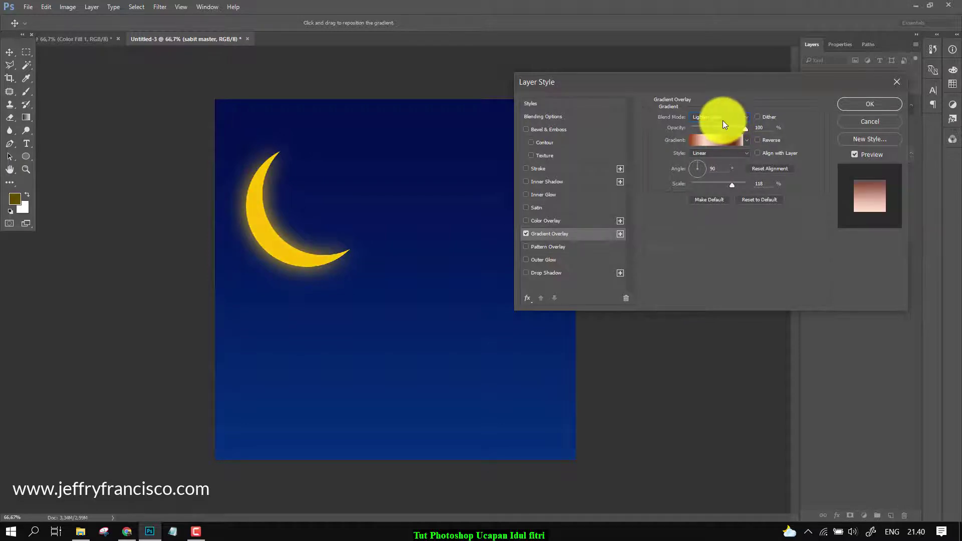
{"action": "scroll", "coordinate": [723, 118], "scroll_direction": "down", "scroll_amount": 6}
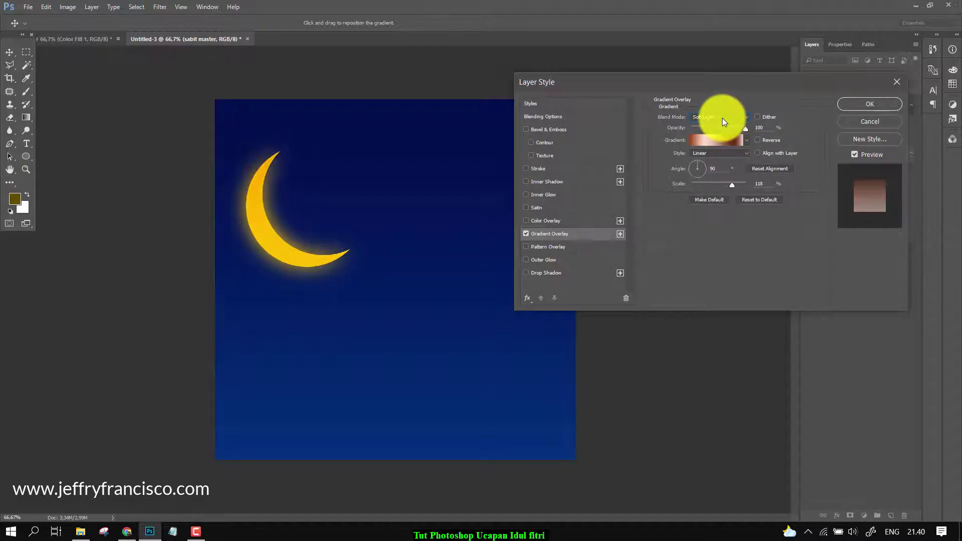
{"action": "scroll", "coordinate": [721, 118], "scroll_direction": "down", "scroll_amount": 6}
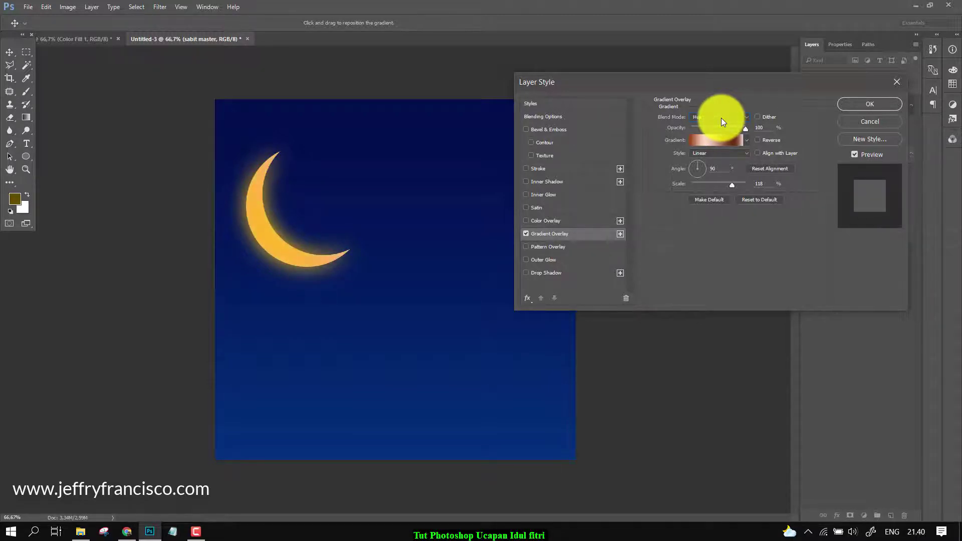
{"action": "scroll", "coordinate": [721, 118], "scroll_direction": "down", "scroll_amount": 2}
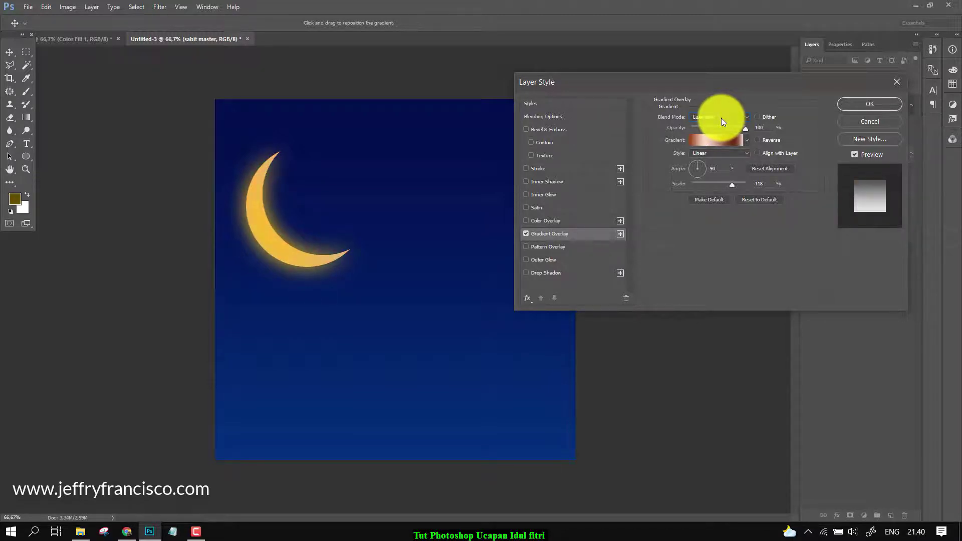
{"action": "scroll", "coordinate": [720, 118], "scroll_direction": "up", "scroll_amount": 14}
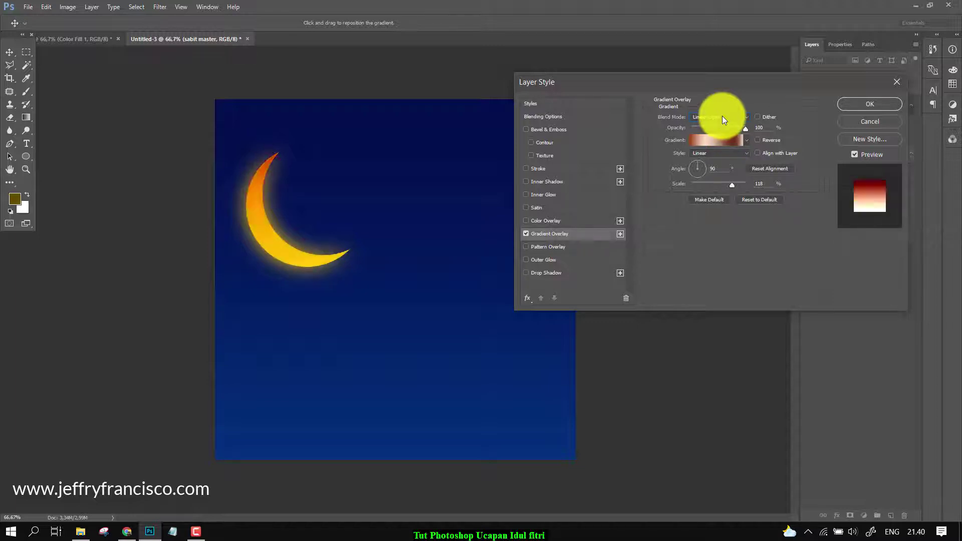
{"action": "scroll", "coordinate": [721, 119], "scroll_direction": "down", "scroll_amount": 1}
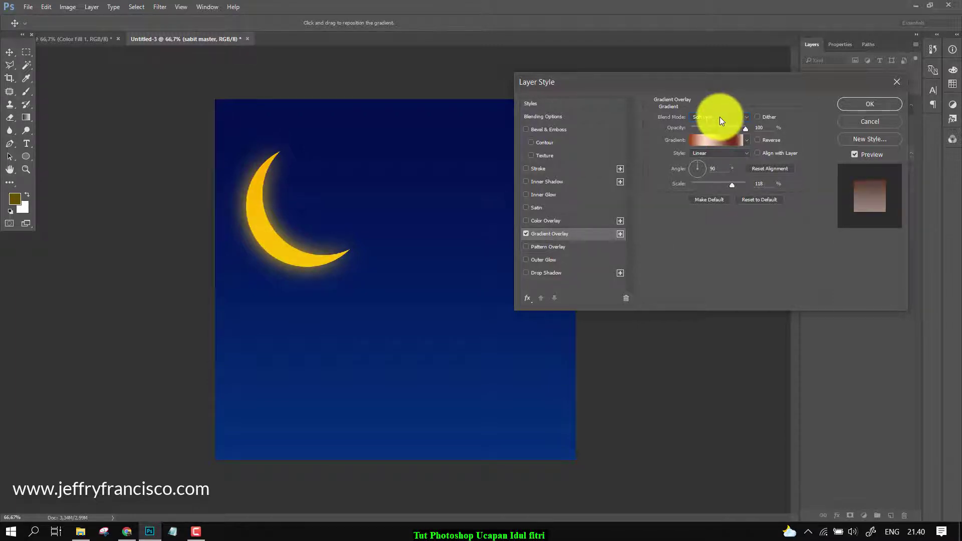
{"action": "scroll", "coordinate": [719, 121], "scroll_direction": "down", "scroll_amount": 1}
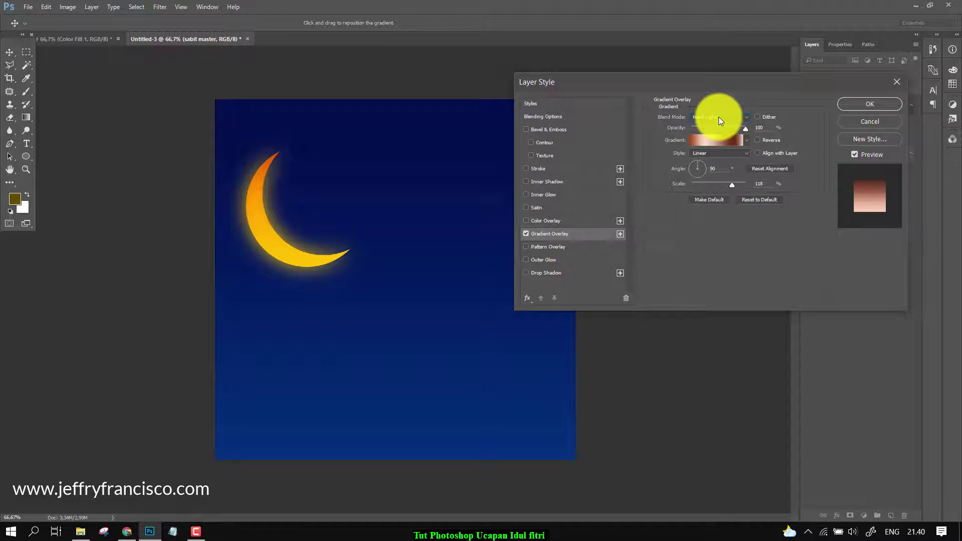
{"action": "scroll", "coordinate": [719, 117], "scroll_direction": "up", "scroll_amount": 1}
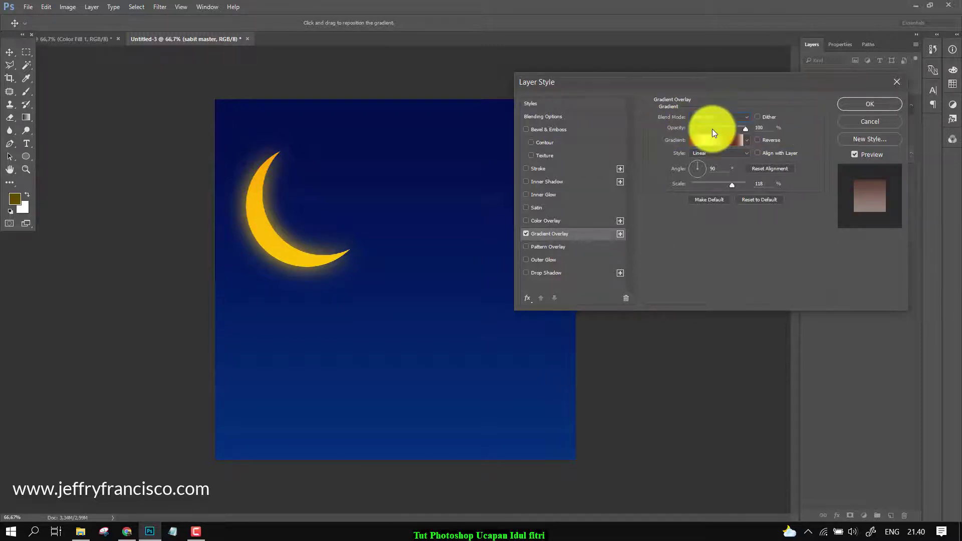
{"action": "scroll", "coordinate": [716, 116], "scroll_direction": "up", "scroll_amount": 4}
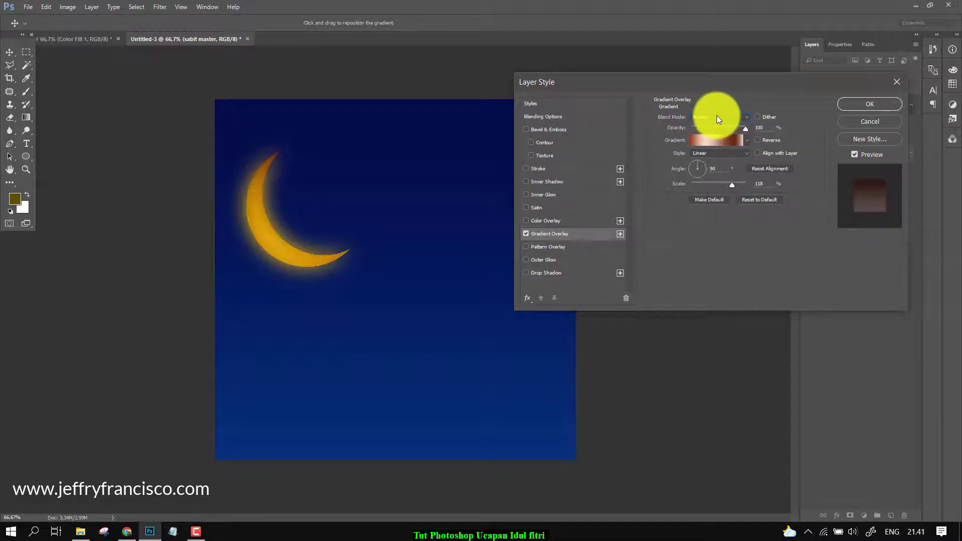
{"action": "scroll", "coordinate": [716, 115], "scroll_direction": "up", "scroll_amount": 8}
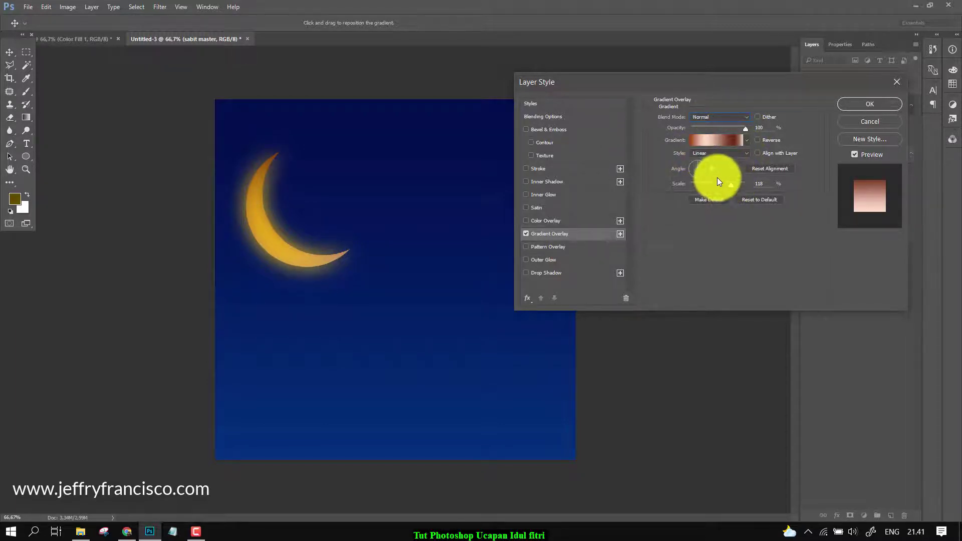
Step: Set the crescent's gradient overlay to a 54% scale and a 140° angle, and apply the layer style
{"action": "left_click_drag", "start_coordinate": [731, 184], "coordinate": [692, 164]}
{"action": "left_click", "coordinate": [689, 170]}
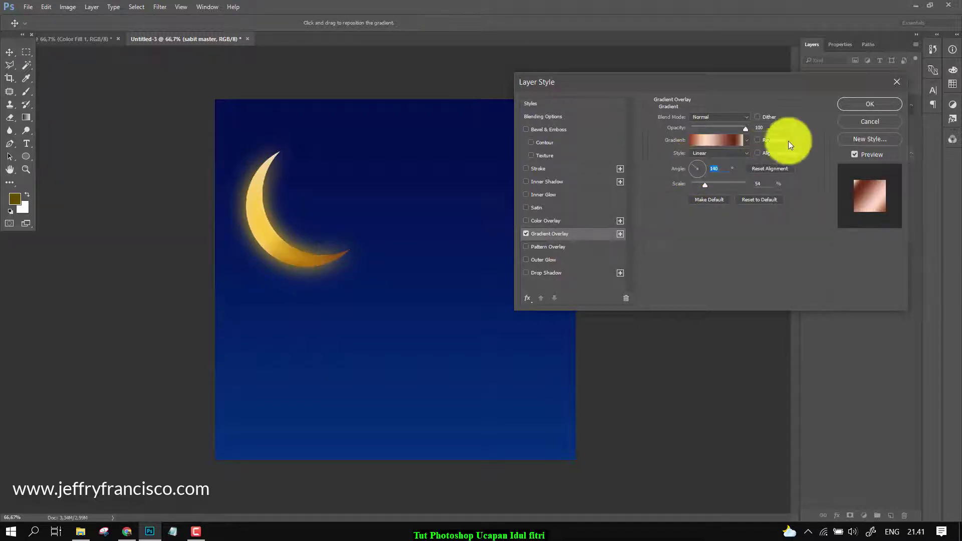
{"action": "left_click", "coordinate": [853, 109]}
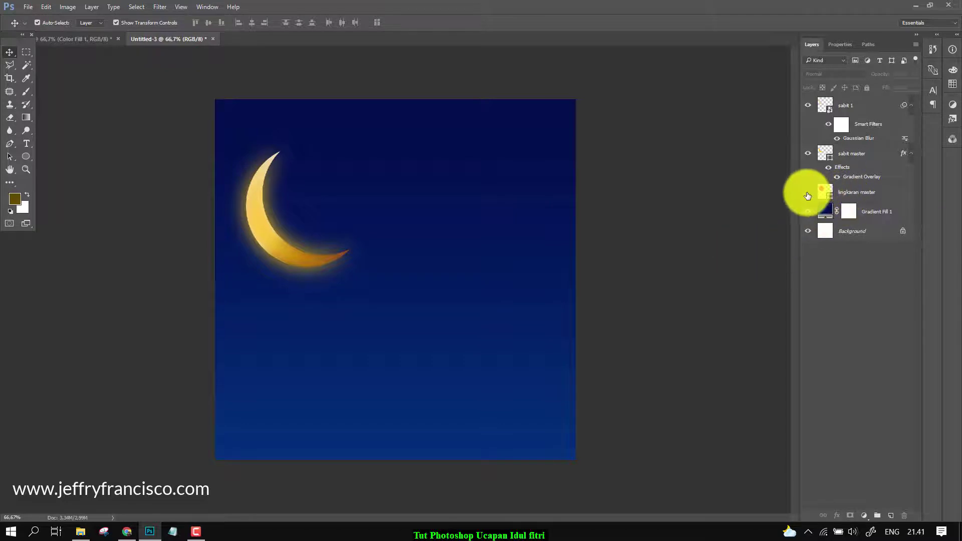
{"action": "left_click", "coordinate": [807, 231]}
{"action": "left_click", "coordinate": [808, 192]}
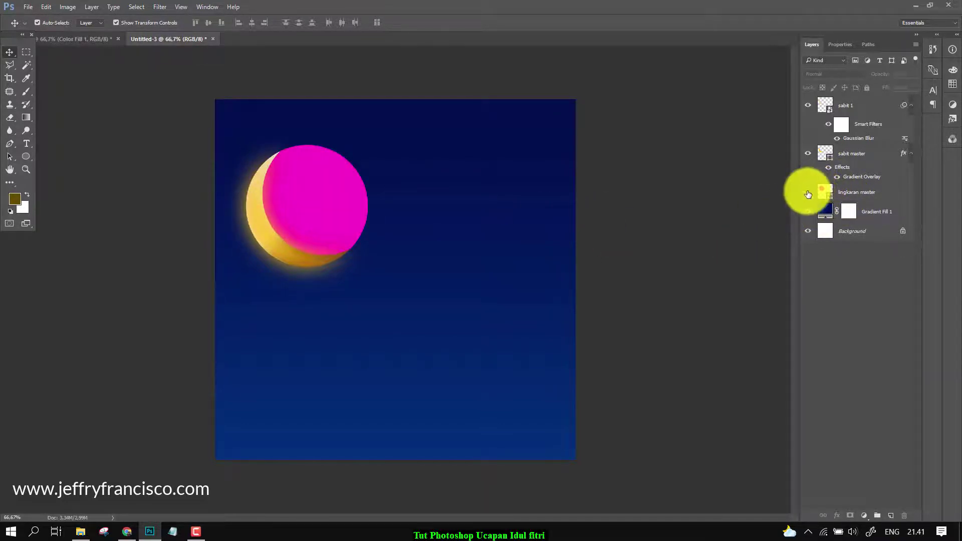
{"action": "left_click", "coordinate": [807, 193]}
Step: Duplicate the hidden lingkaran master layer and make the copy visible
{"action": "left_click", "coordinate": [860, 195]}
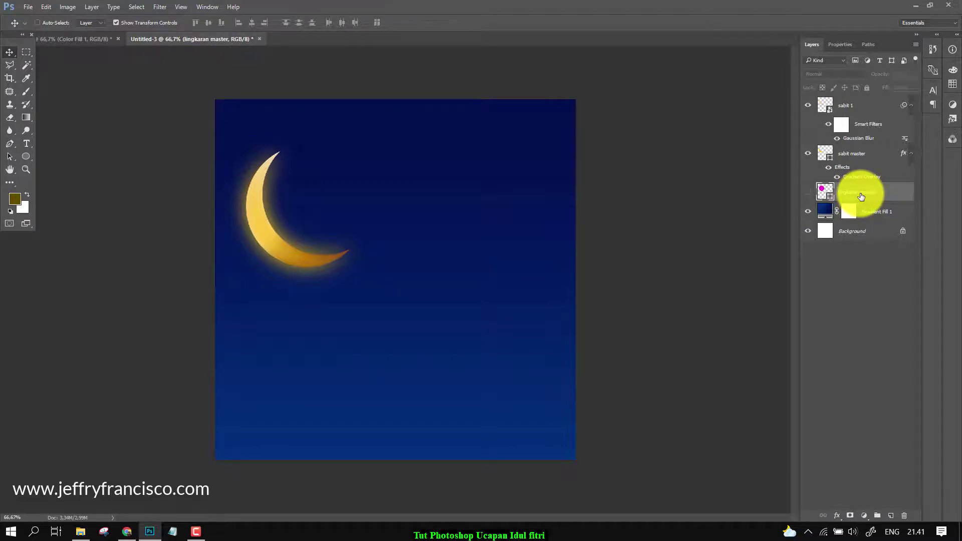
{"action": "key", "text": "ctrl+j"}
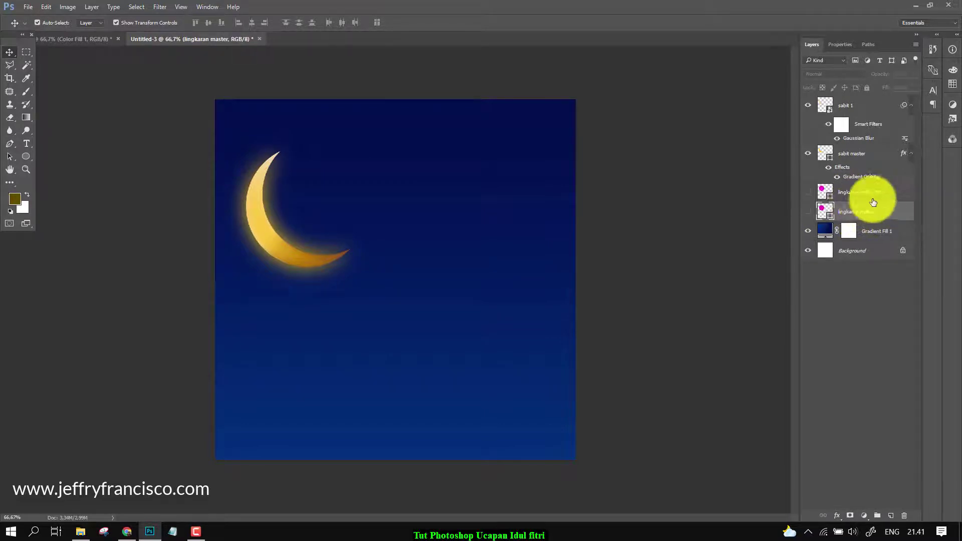
{"action": "left_click", "coordinate": [808, 193]}
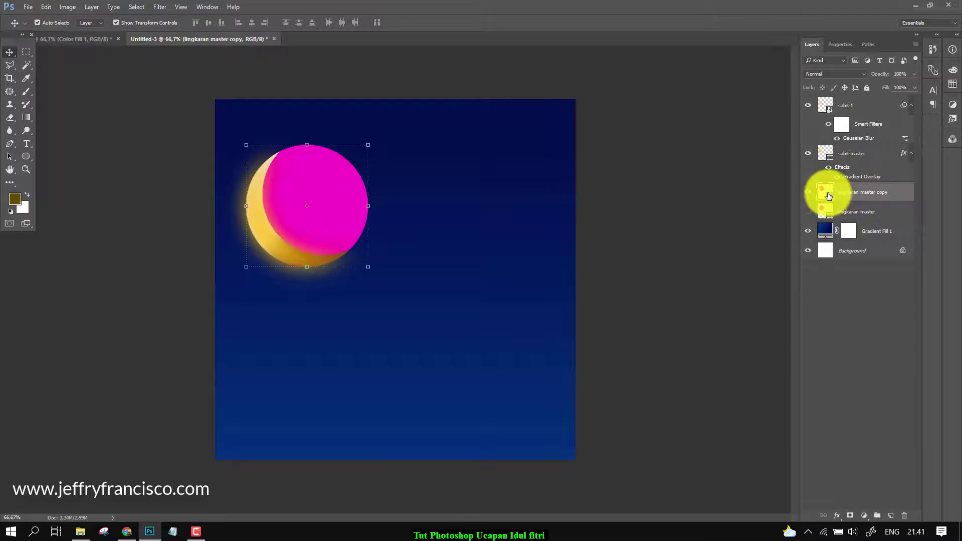
Step: Recolor the lingkaran master copy circle to #fac840 by sampling the yellow of the crescent
{"action": "double_click", "coordinate": [832, 196]}
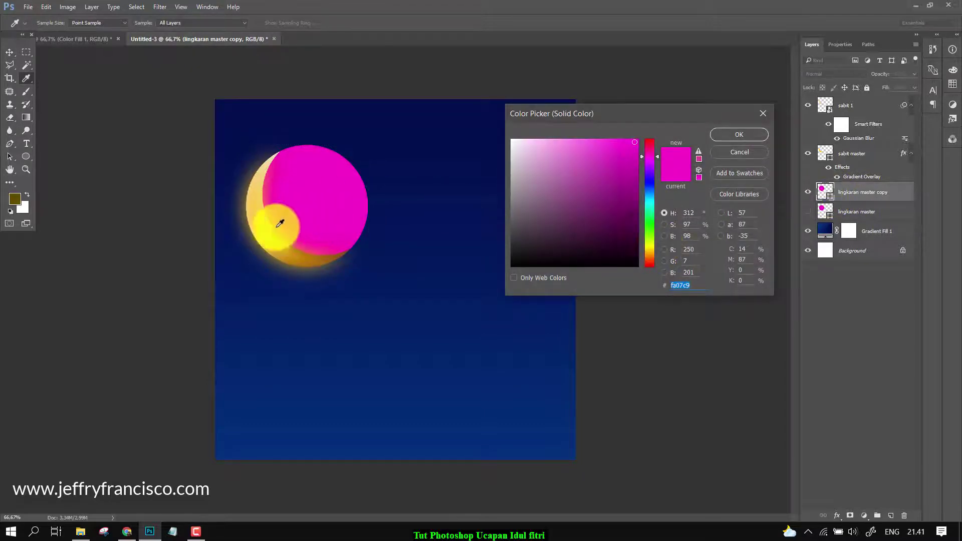
{"action": "left_click", "coordinate": [259, 217]}
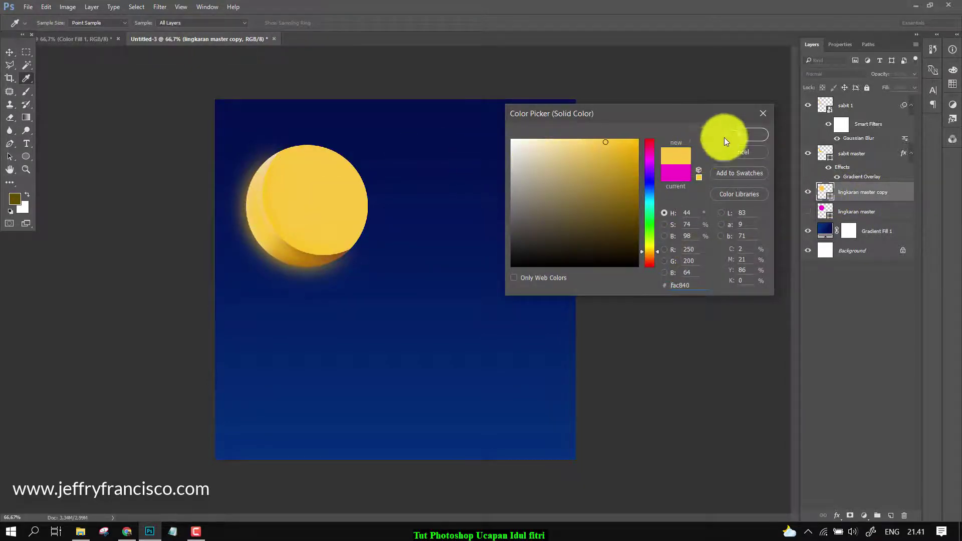
{"action": "left_click", "coordinate": [725, 137]}
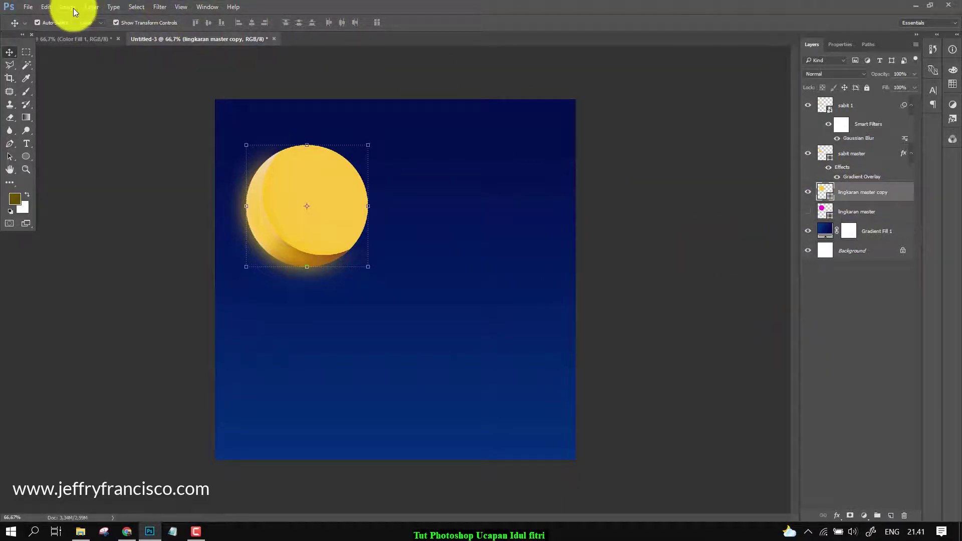
Step: Add a Gradient Overlay to the lingkaran master copy layer with Radial style and the Foreground to Background preset
{"action": "left_click", "coordinate": [837, 515]}
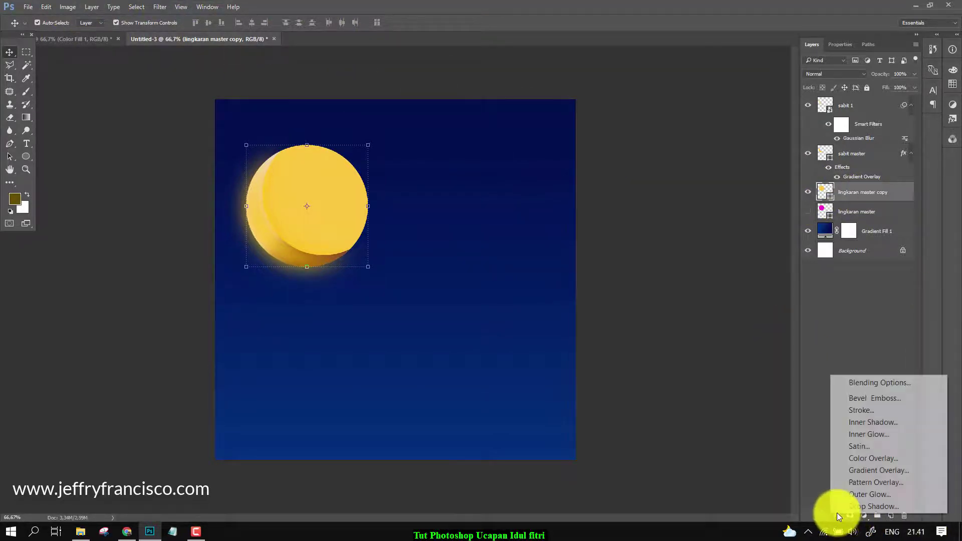
{"action": "left_click", "coordinate": [873, 471]}
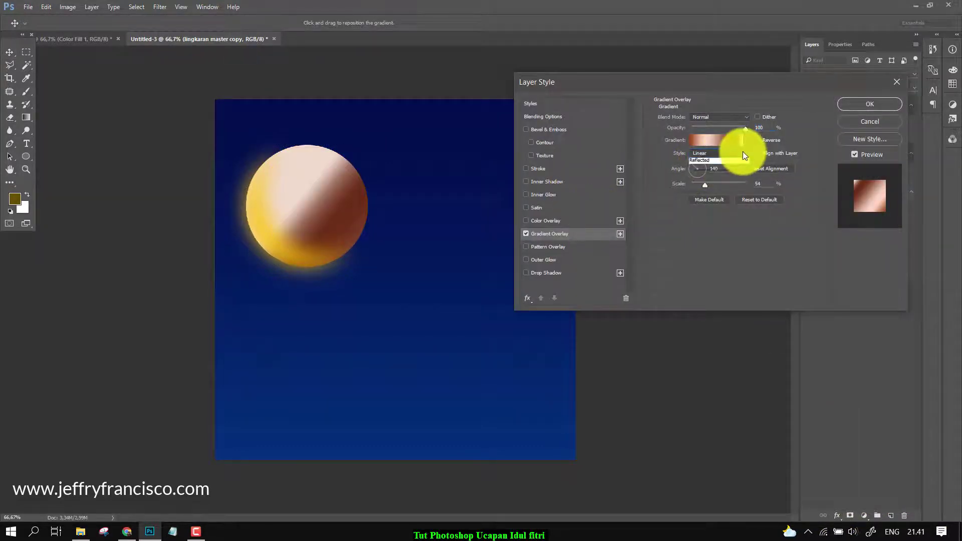
{"action": "left_click", "coordinate": [743, 151]}
{"action": "left_click", "coordinate": [732, 167]}
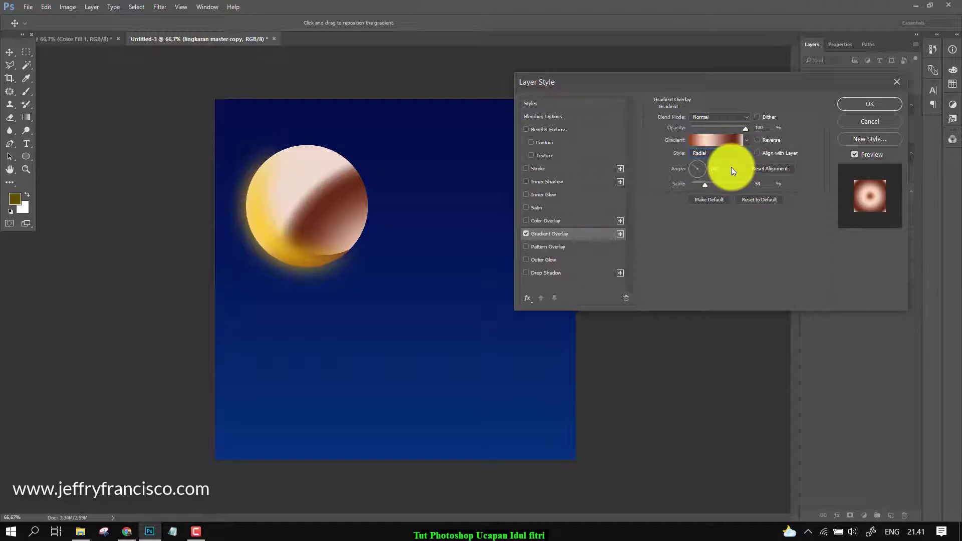
{"action": "left_click", "coordinate": [744, 142]}
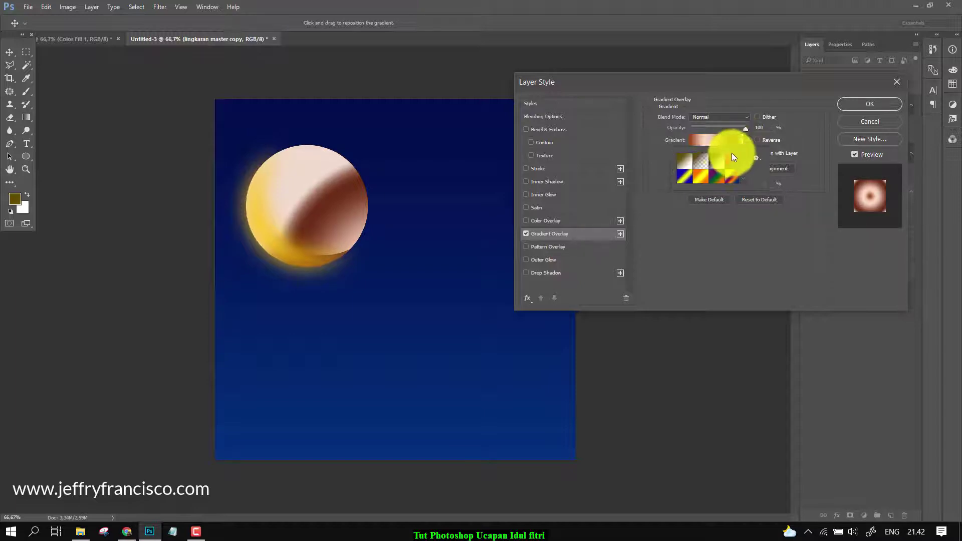
{"action": "left_click", "coordinate": [685, 161]}
{"action": "left_click", "coordinate": [761, 88]}
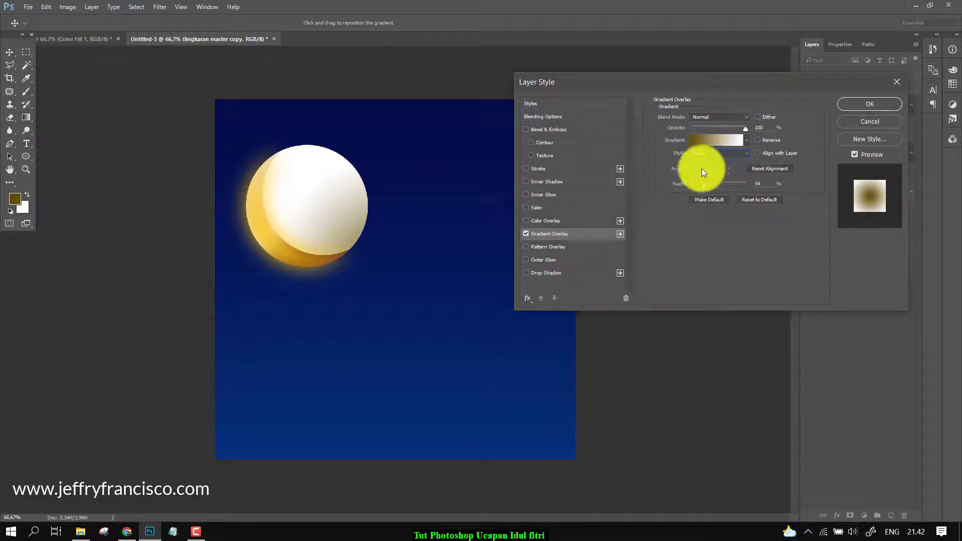
Step: Try the Reflected style at 85% scale on the circle's gradient overlay
{"action": "left_click", "coordinate": [718, 156]}
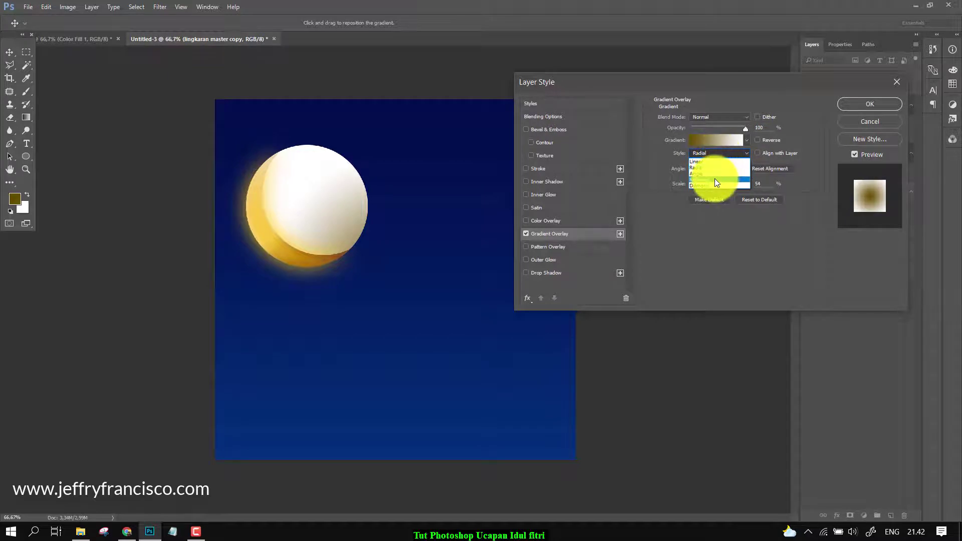
{"action": "left_click", "coordinate": [715, 179]}
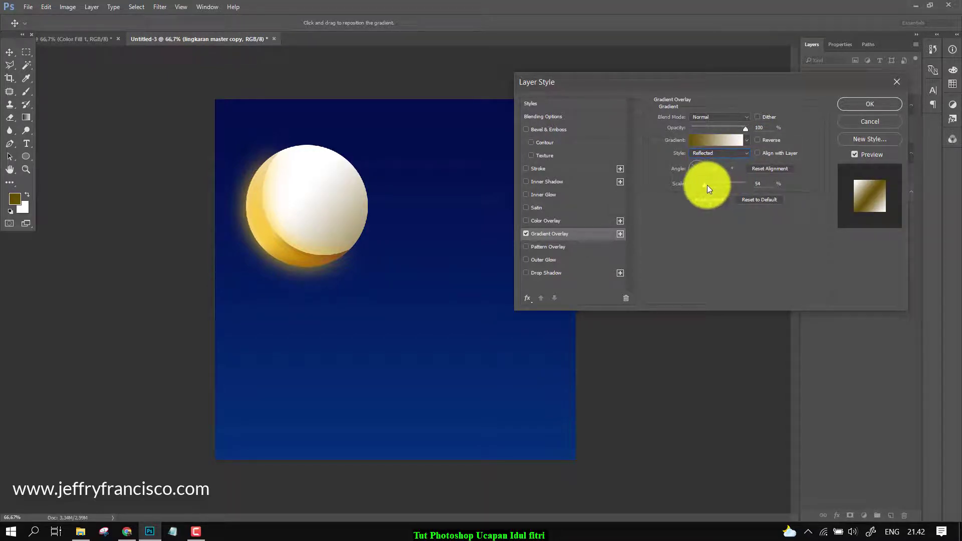
{"action": "left_click_drag", "start_coordinate": [707, 185], "coordinate": [718, 182]}
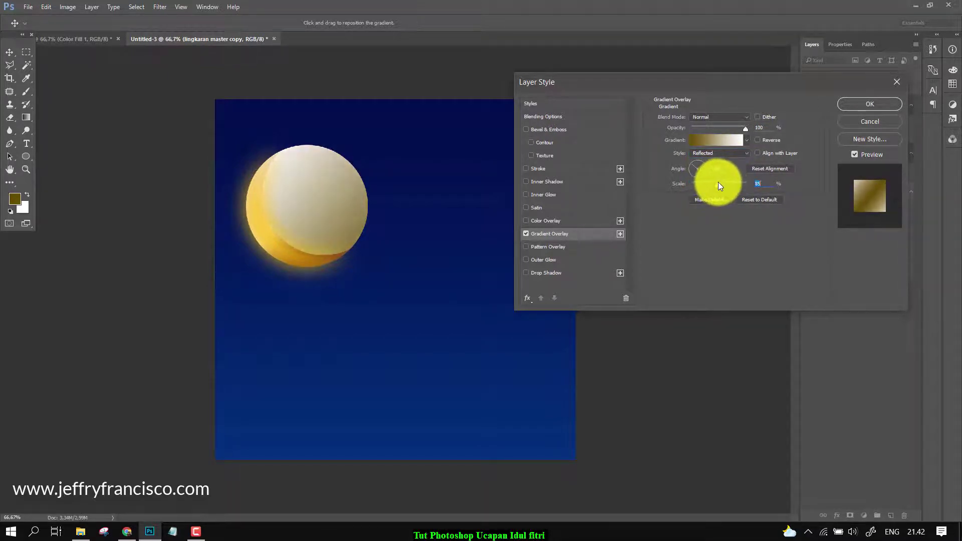
Step: Set the circle's gradient overlay to Radial style with an 80% scale and a 56° angle
{"action": "left_click", "coordinate": [720, 153]}
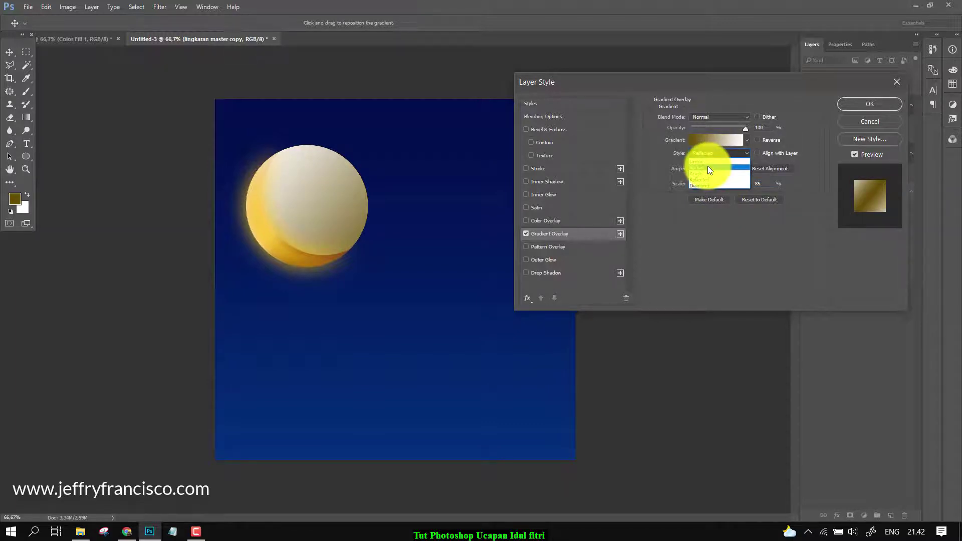
{"action": "left_click", "coordinate": [707, 167]}
{"action": "left_click_drag", "start_coordinate": [718, 186], "coordinate": [714, 185]}
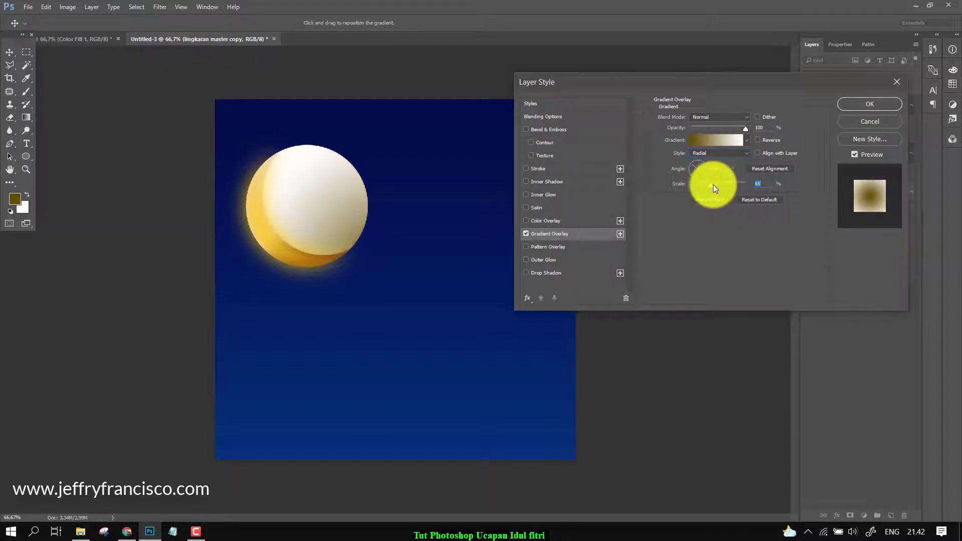
{"action": "type", "text": "80"}
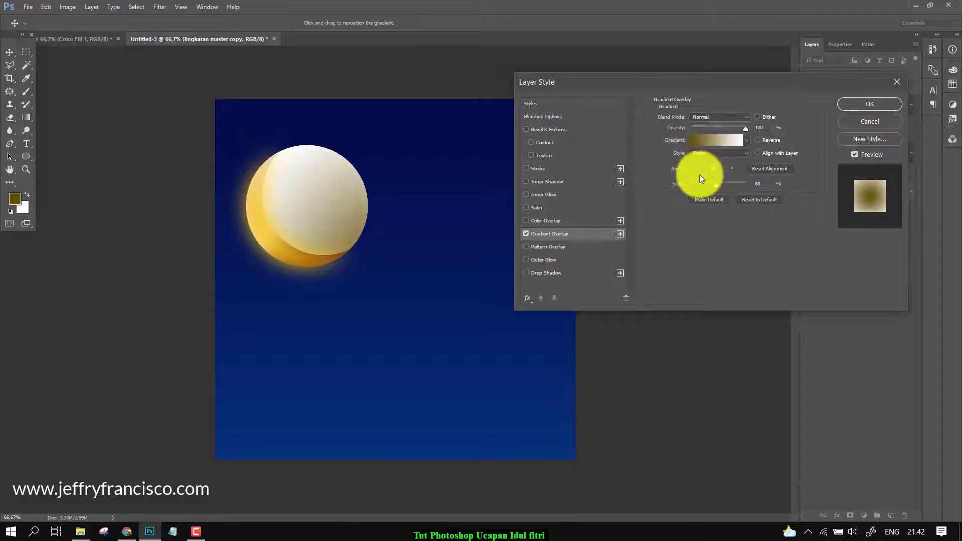
{"action": "left_click_drag", "start_coordinate": [695, 181], "coordinate": [690, 172]}
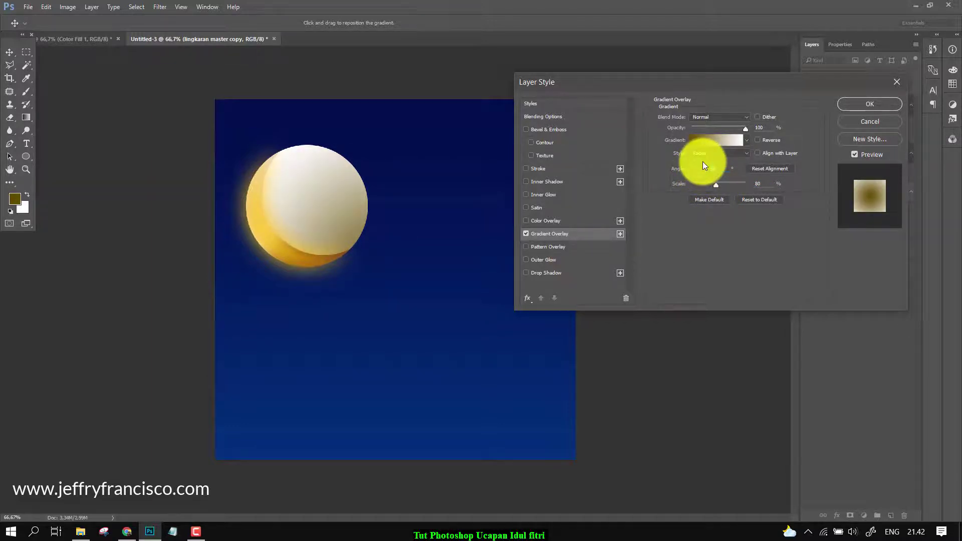
Step: Change the white stop of the circle's gradient overlay to yellow #f8df08 and apply the layer style
{"action": "left_click", "coordinate": [717, 142]}
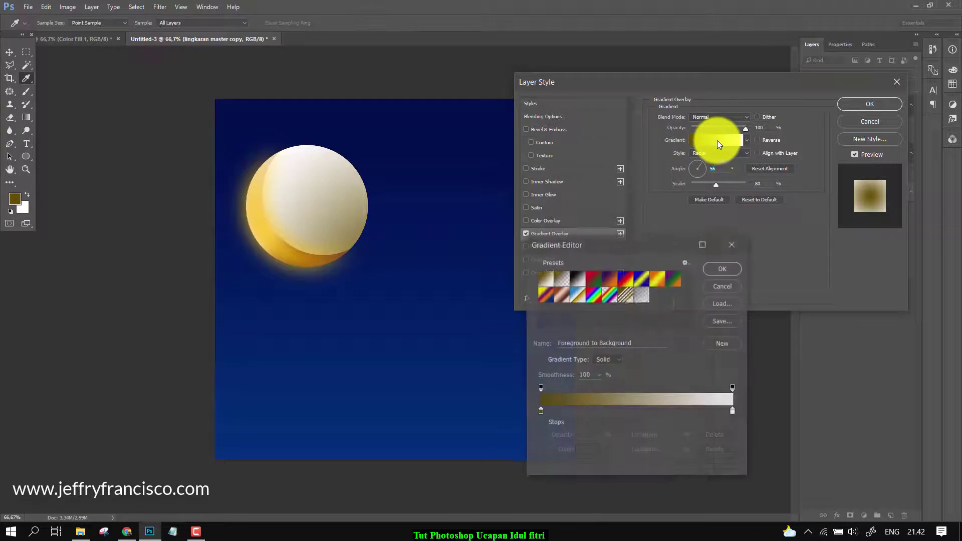
{"action": "left_click", "coordinate": [540, 412]}
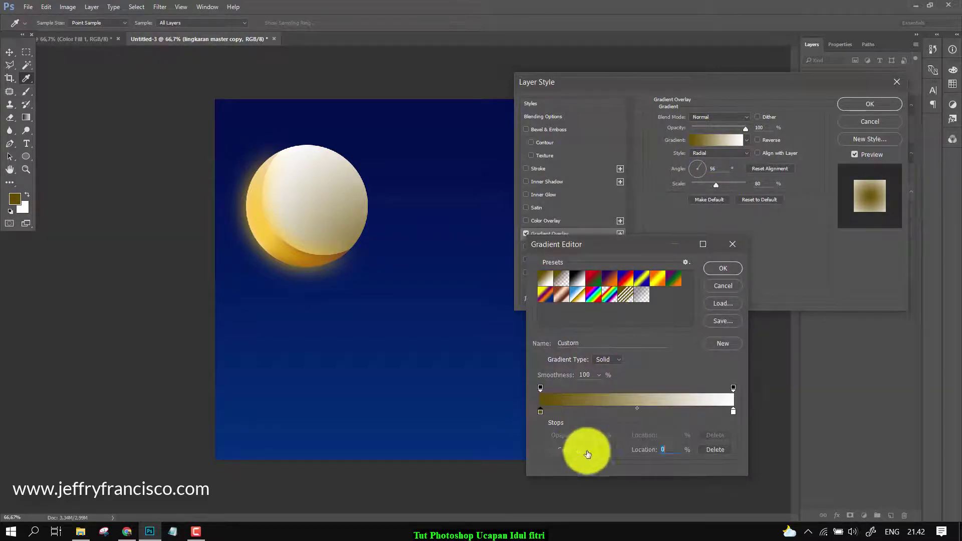
{"action": "left_click", "coordinate": [733, 412]}
{"action": "left_click", "coordinate": [585, 450]}
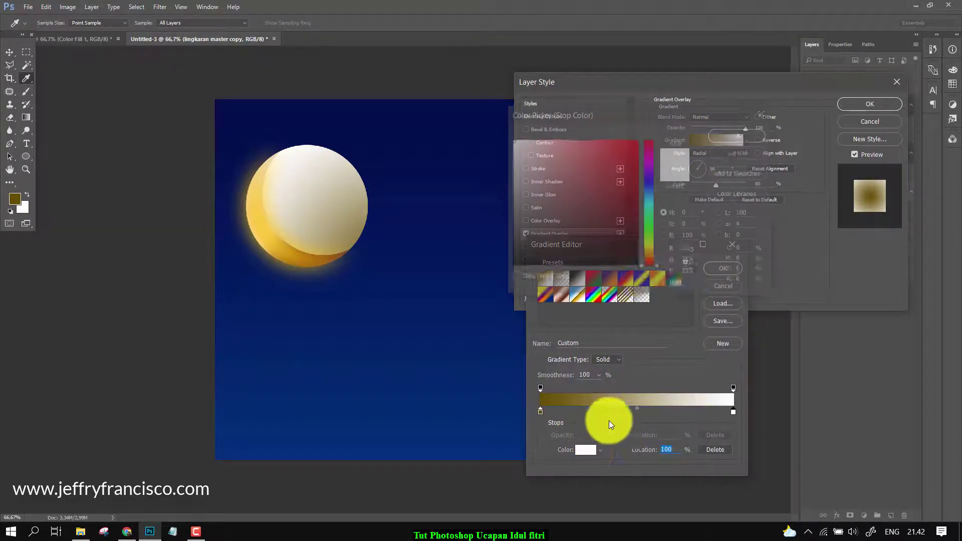
{"action": "left_click", "coordinate": [651, 249]}
{"action": "left_click", "coordinate": [635, 143]}
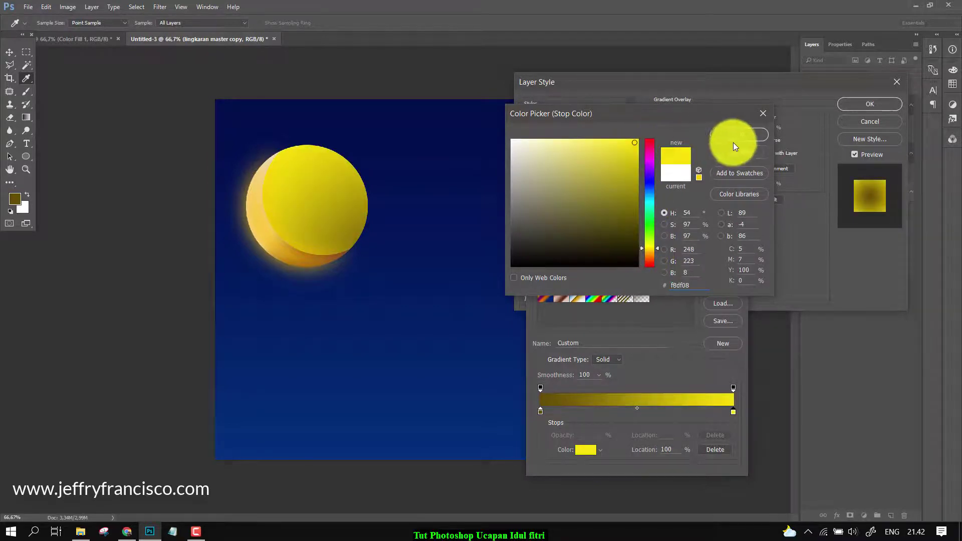
{"action": "left_click", "coordinate": [739, 134]}
{"action": "left_click", "coordinate": [728, 285]}
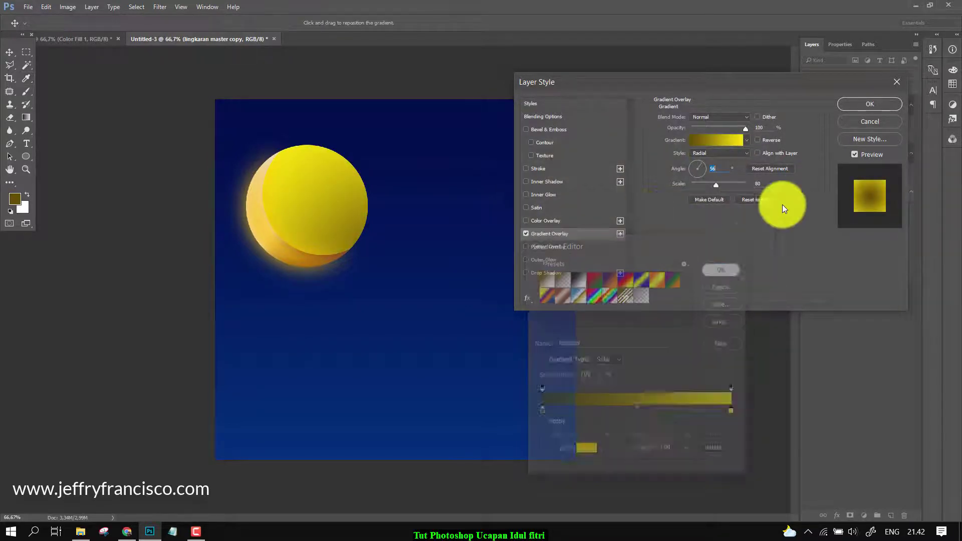
{"action": "left_click", "coordinate": [860, 108]}
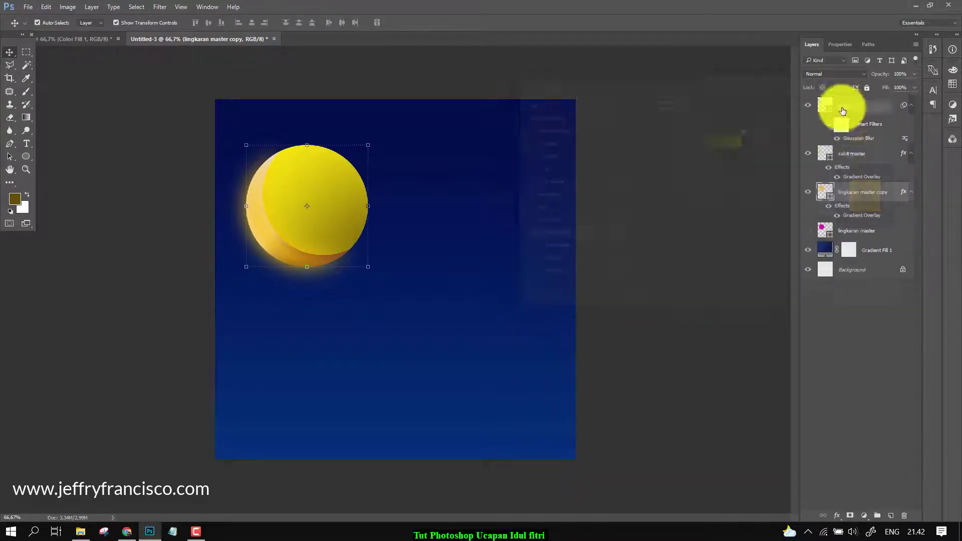
Step: Convert the lingkaran master copy circle to a smart object and apply a Gaussian Blur with a radius of about 179 pixels
{"action": "left_click", "coordinate": [140, 6]}
{"action": "mouse_move", "coordinate": [159, 7]}
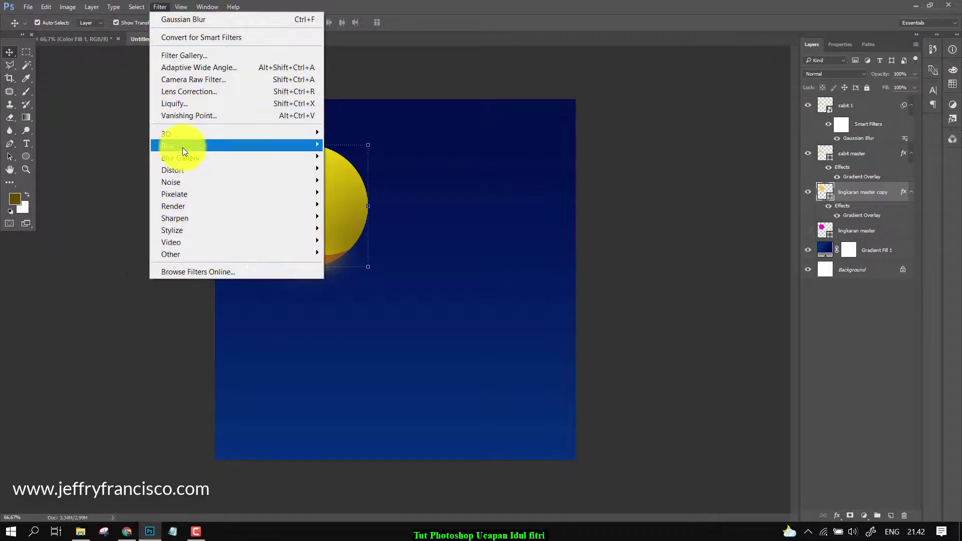
{"action": "mouse_move", "coordinate": [182, 148]}
{"action": "left_click", "coordinate": [370, 195]}
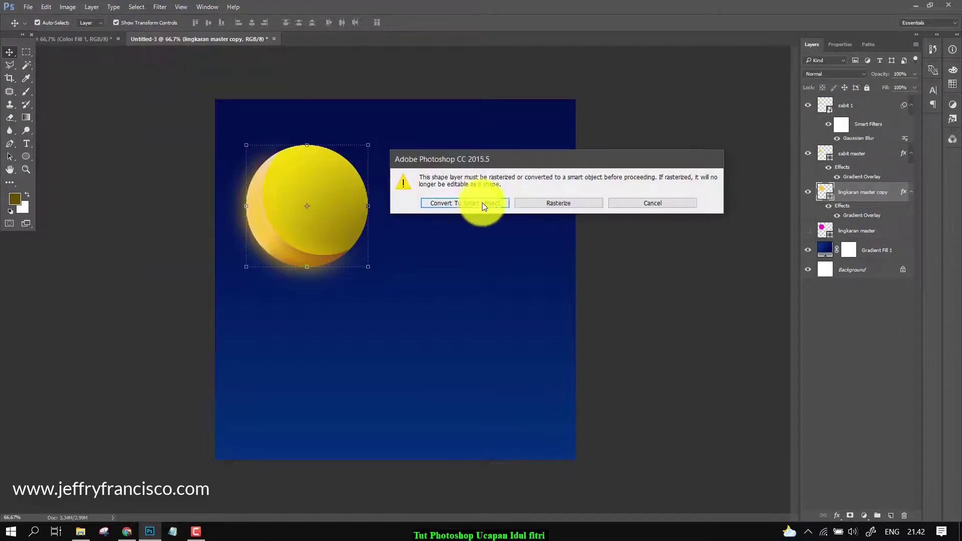
{"action": "left_click", "coordinate": [486, 203]}
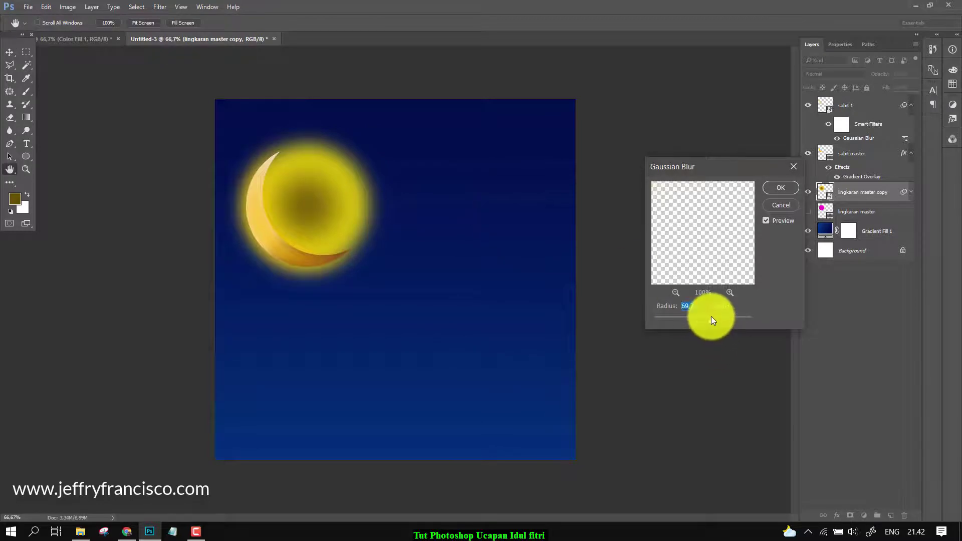
{"action": "left_click_drag", "start_coordinate": [720, 321], "coordinate": [730, 322]}
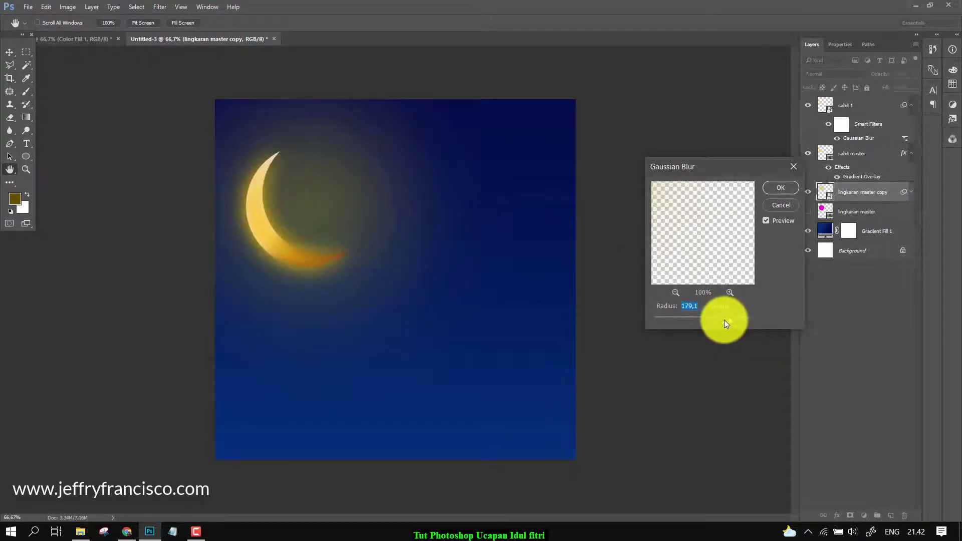
{"action": "left_click", "coordinate": [780, 189]}
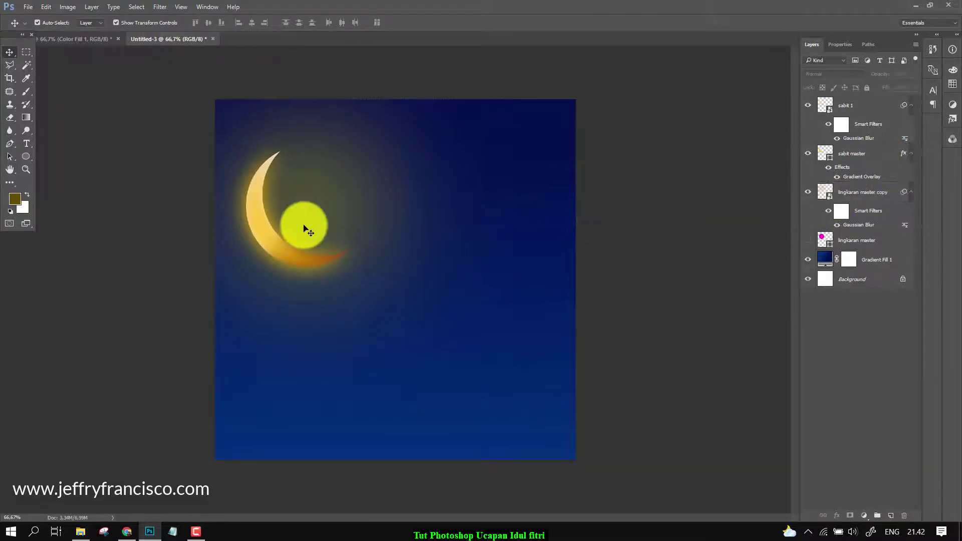
Step: Enlarge the blurred lingkaran master copy glow and reposition it behind the crescent
{"action": "left_click", "coordinate": [333, 210]}
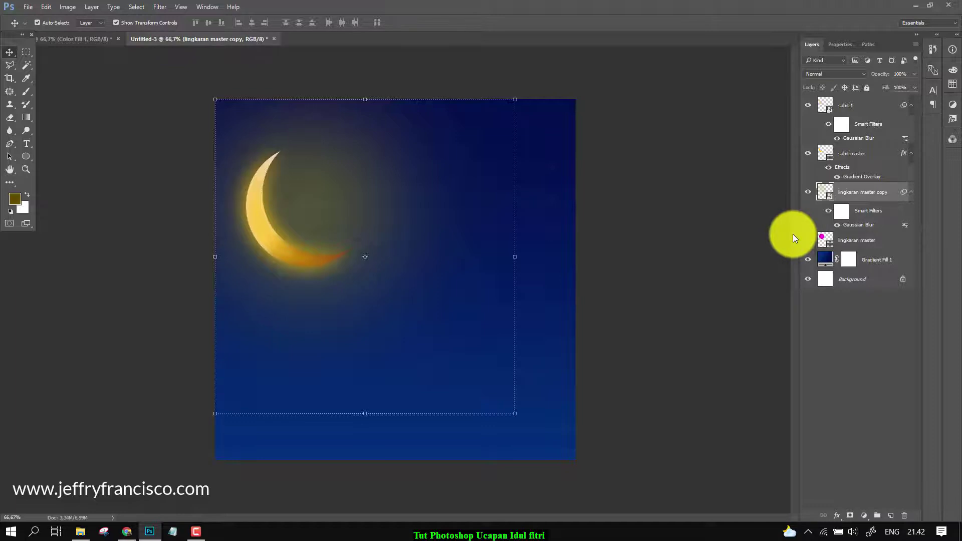
{"action": "left_click", "coordinate": [808, 240]}
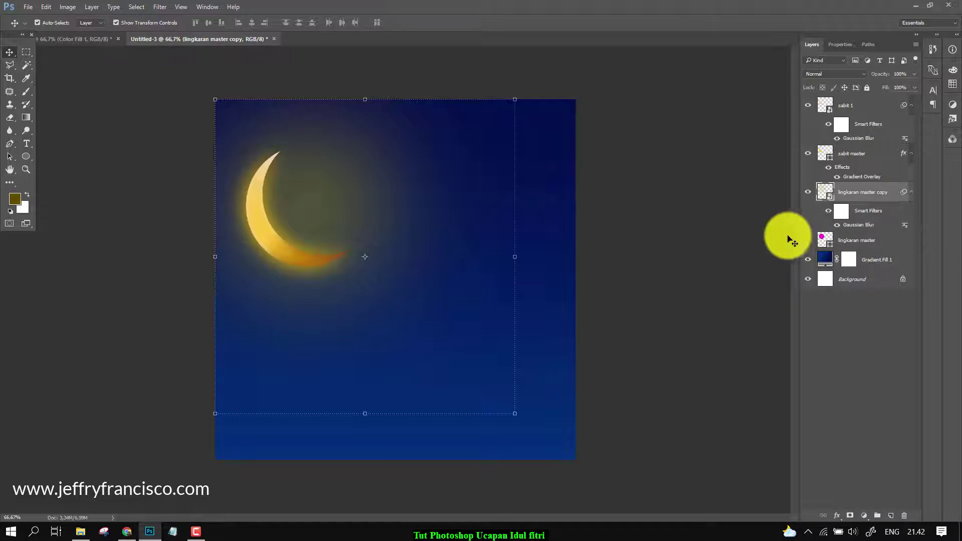
{"action": "left_click_drag", "start_coordinate": [333, 185], "coordinate": [279, 160]}
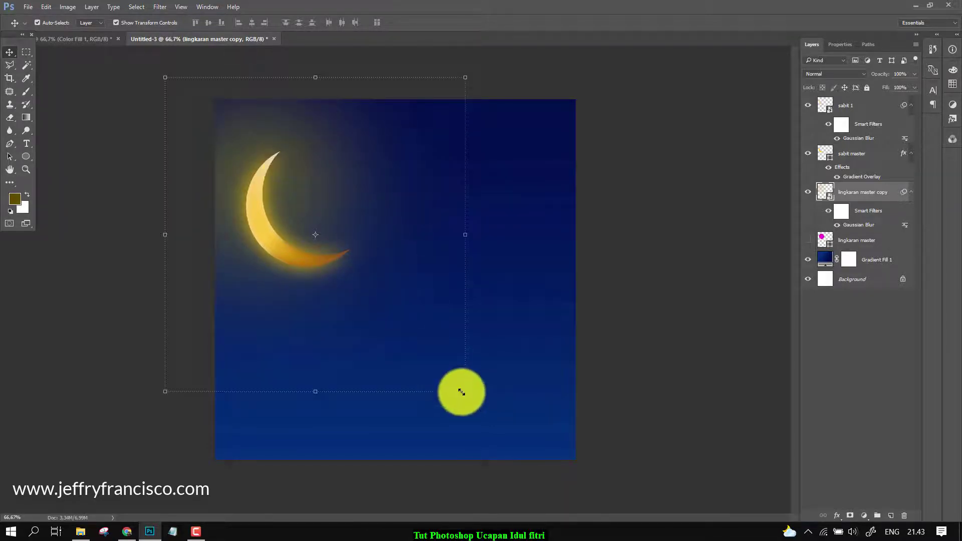
{"action": "left_click", "coordinate": [462, 394]}
{"action": "left_click_drag", "start_coordinate": [321, 245], "coordinate": [408, 303]}
{"action": "left_click_drag", "start_coordinate": [326, 204], "coordinate": [307, 174]}
{"action": "left_click", "coordinate": [339, 24]}
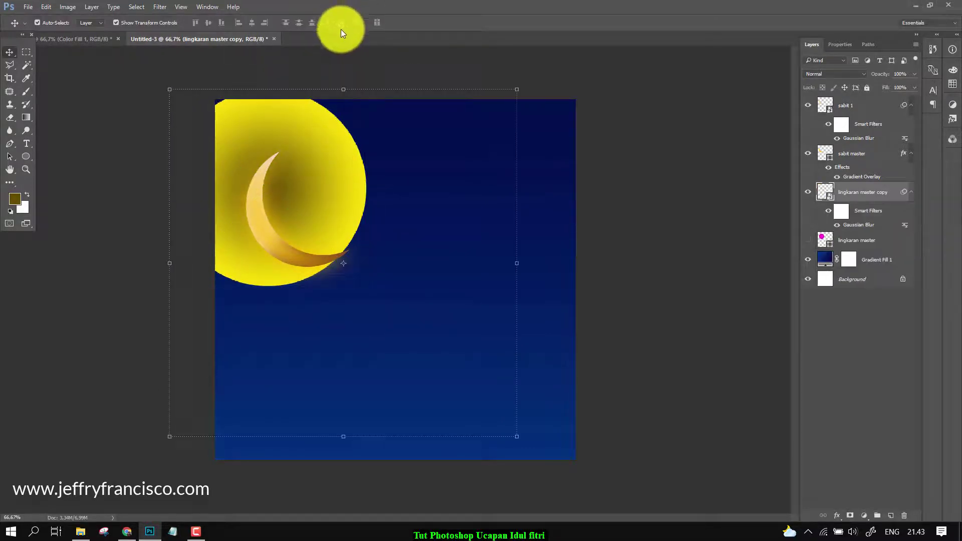
{"action": "mouse_move", "coordinate": [340, 199]}
{"action": "left_mouse_down"}
{"action": "mouse_move", "coordinate": [345, 205]}
{"action": "mouse_move", "coordinate": [343, 191]}
{"action": "left_mouse_up"}
{"action": "left_click", "coordinate": [626, 280]}
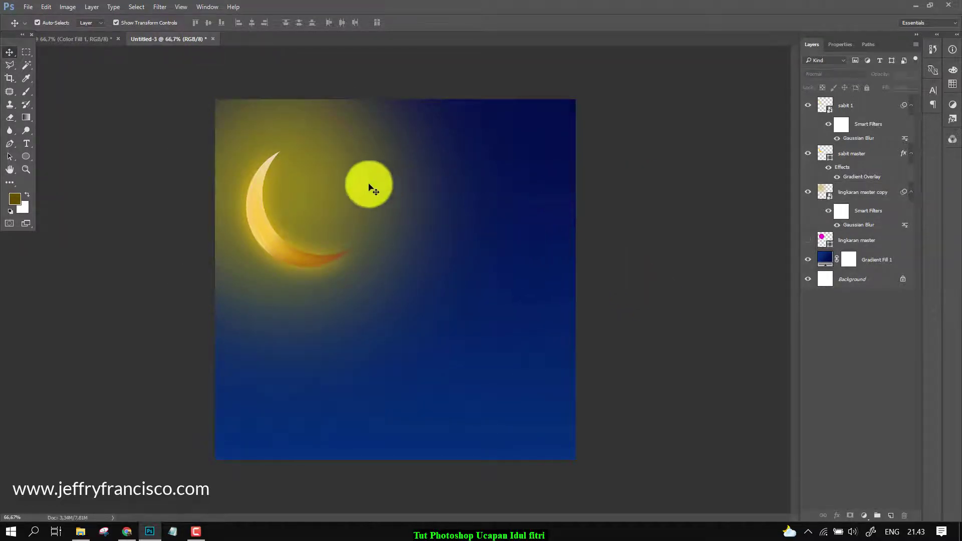
Step: Lower the opacity of the lingkaran master copy layer to soften the glow around the crescent
{"action": "left_click", "coordinate": [369, 186]}
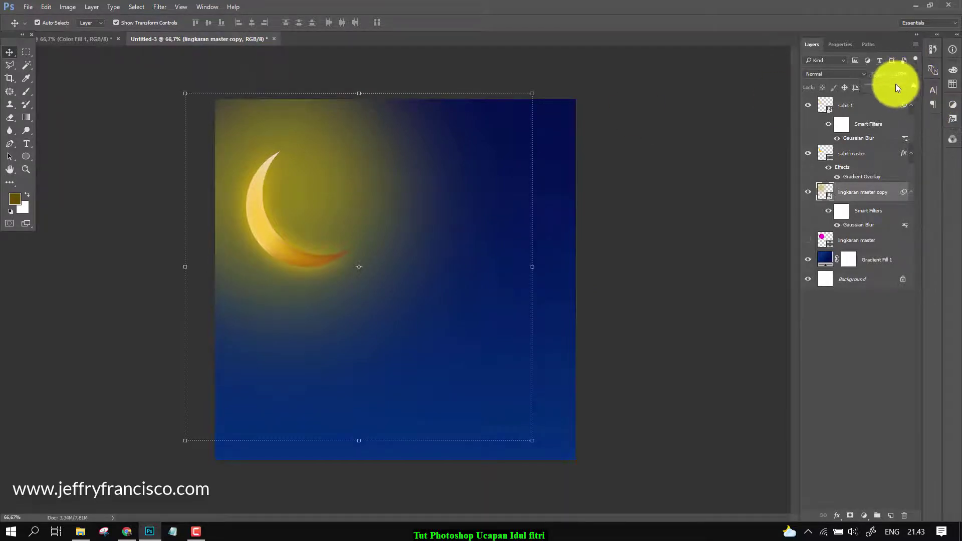
{"action": "left_click_drag", "start_coordinate": [895, 84], "coordinate": [893, 85]}
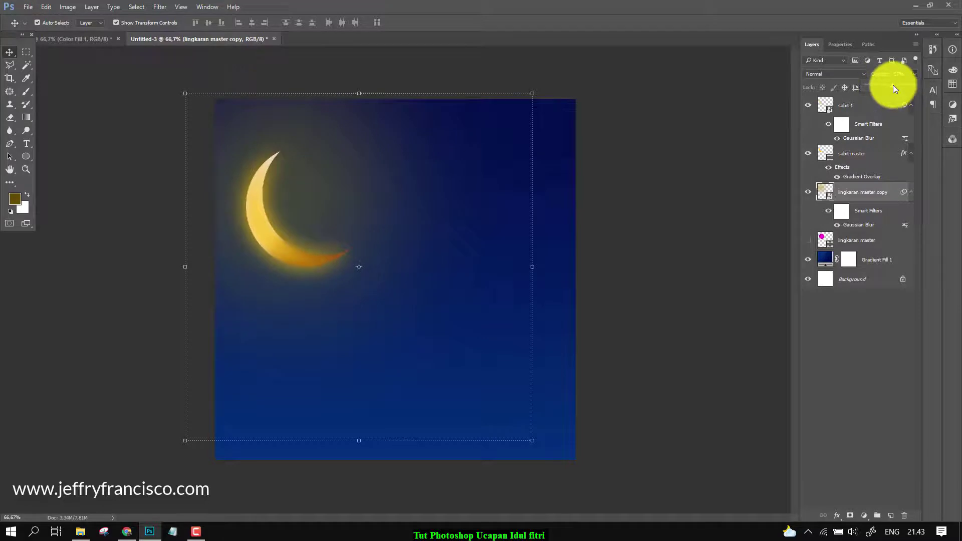
{"action": "left_click", "coordinate": [672, 196]}
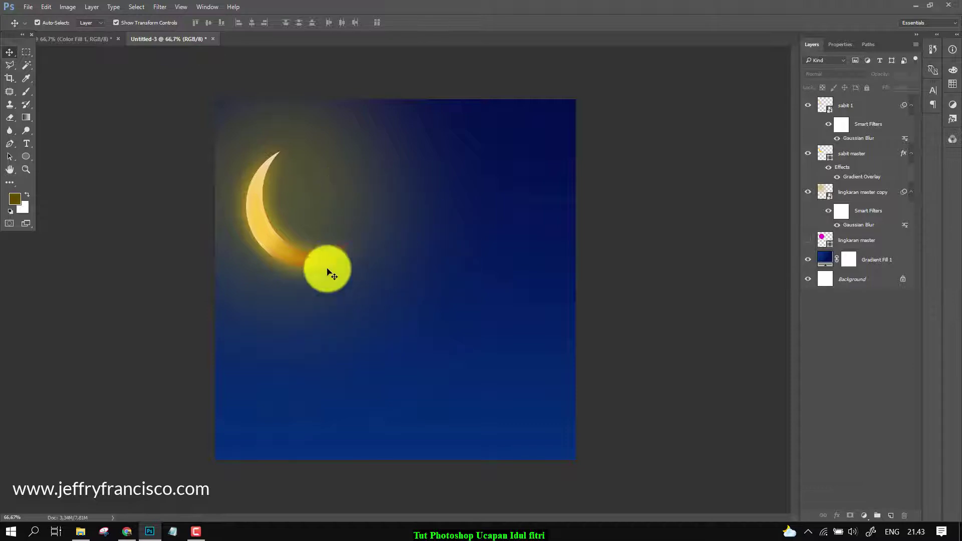
Step: Edit the Gradient Fill 1 background gradient and shift its color midpoint to about 40%
{"action": "left_click", "coordinate": [487, 244]}
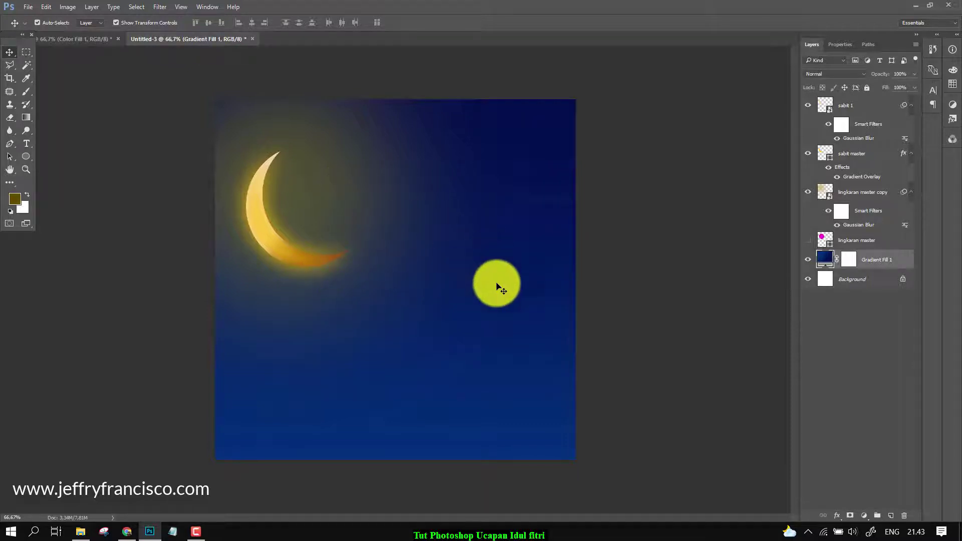
{"action": "left_click", "coordinate": [836, 514]}
{"action": "left_click", "coordinate": [826, 313]}
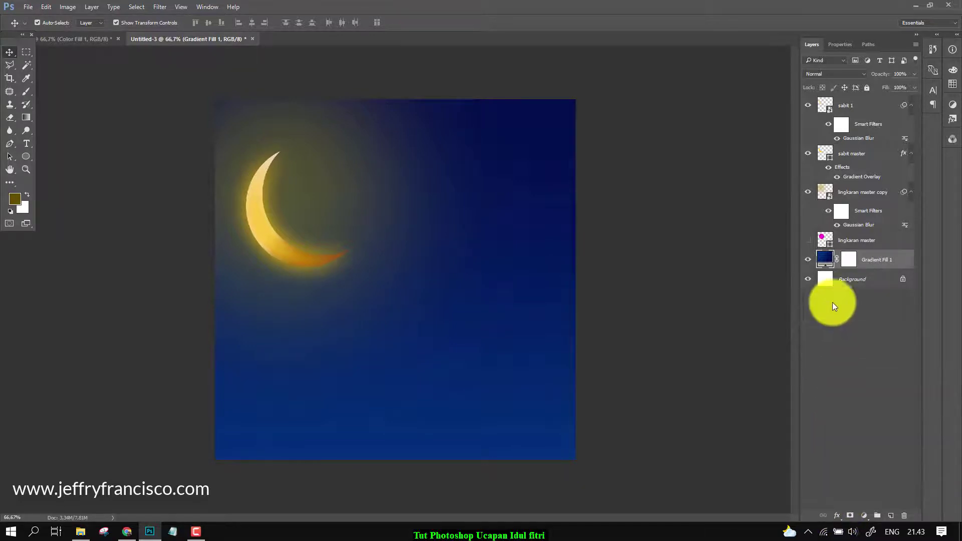
{"action": "double_click", "coordinate": [823, 256]}
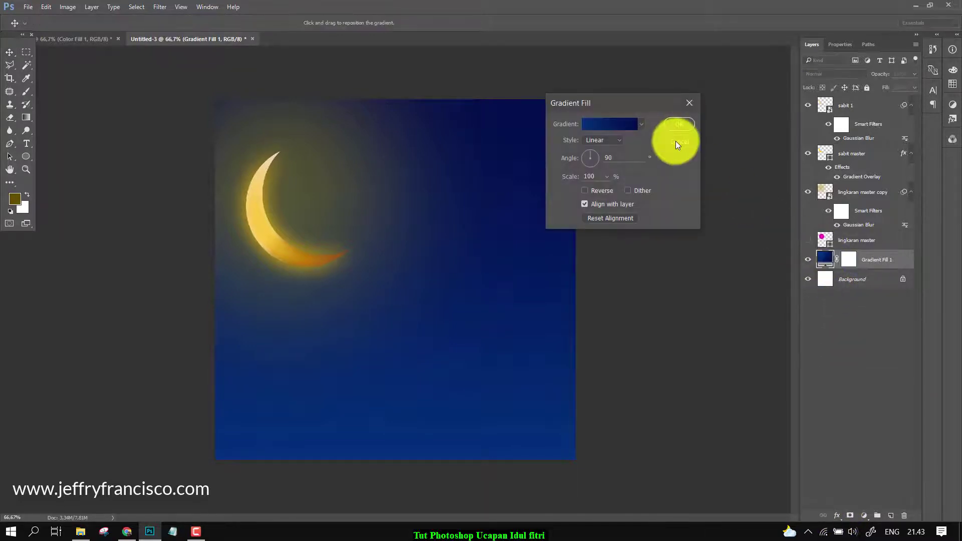
{"action": "left_click", "coordinate": [621, 127]}
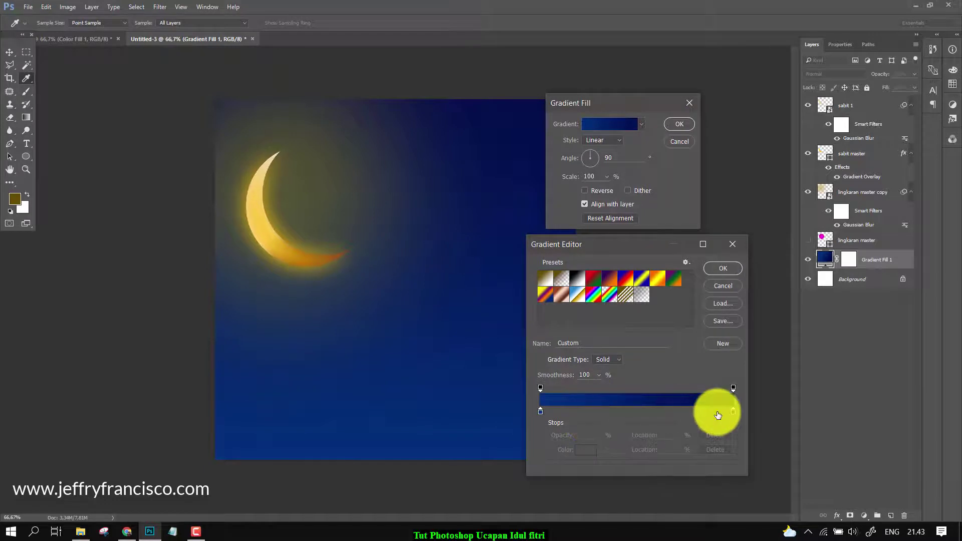
{"action": "left_click", "coordinate": [734, 411]}
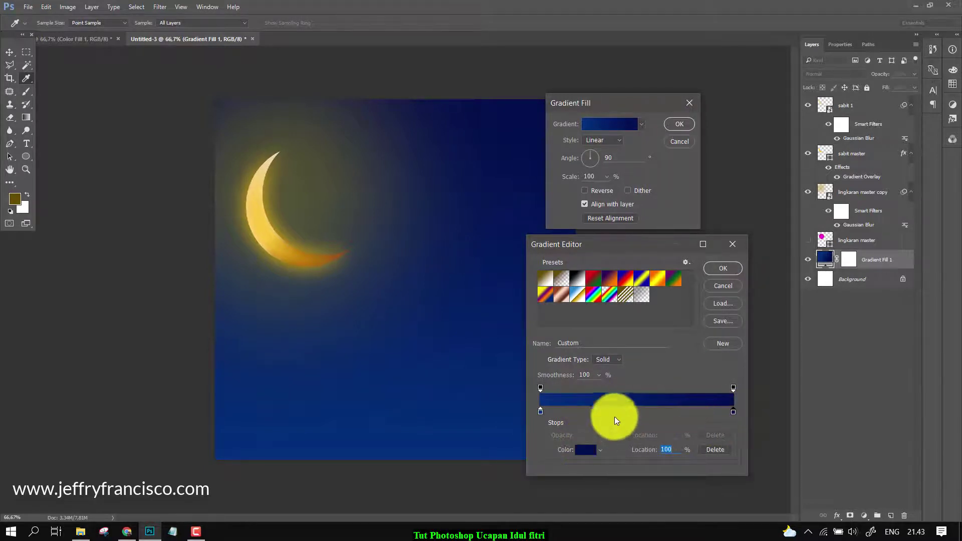
{"action": "left_click", "coordinate": [644, 410]}
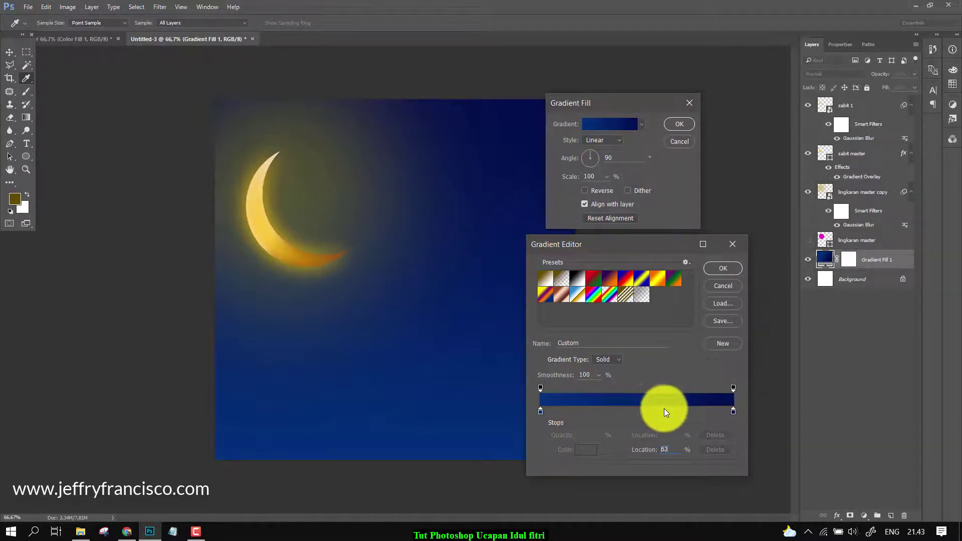
{"action": "left_click_drag", "start_coordinate": [663, 408], "coordinate": [639, 408]}
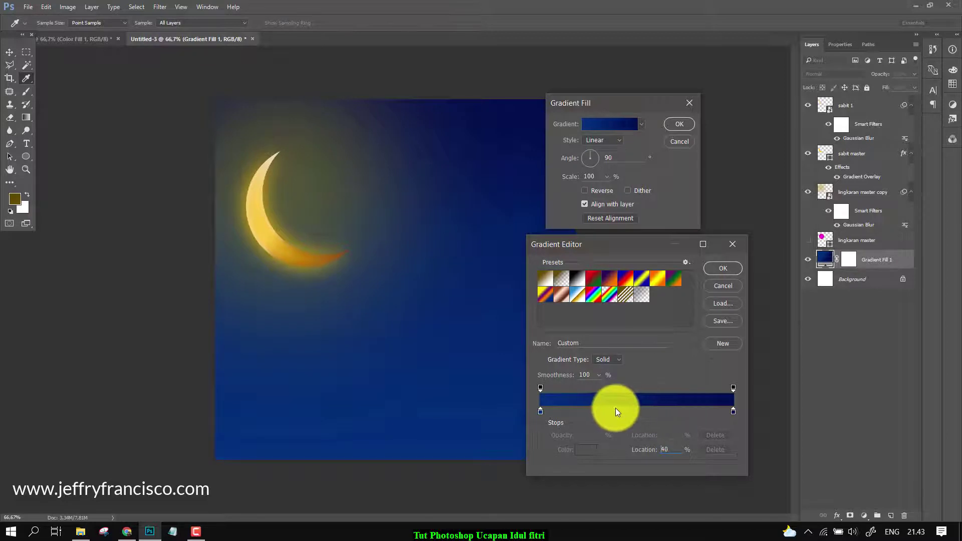
Step: Darken the background gradient's stops, setting the one at 100% to #010b3e and the one at 0% to #032866
{"action": "left_click", "coordinate": [733, 412]}
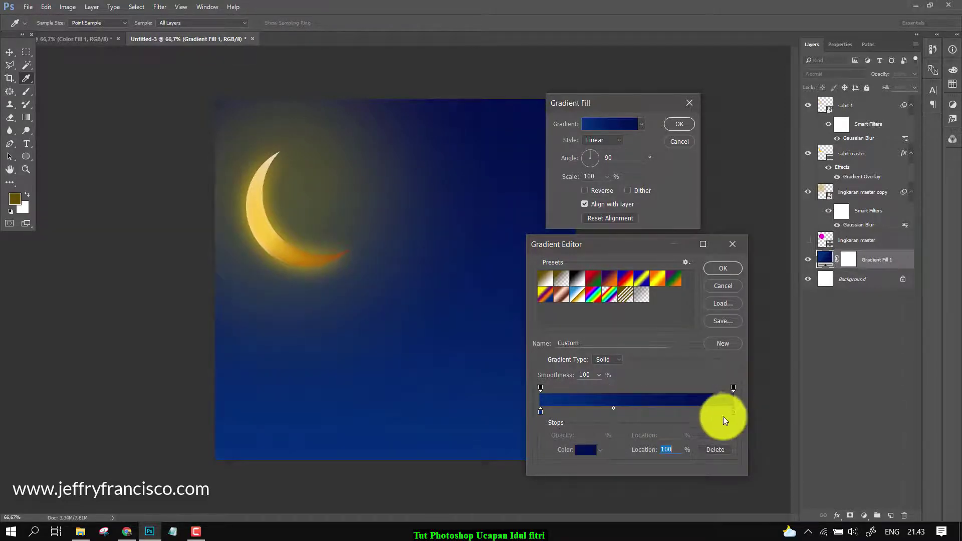
{"action": "left_click", "coordinate": [586, 449]}
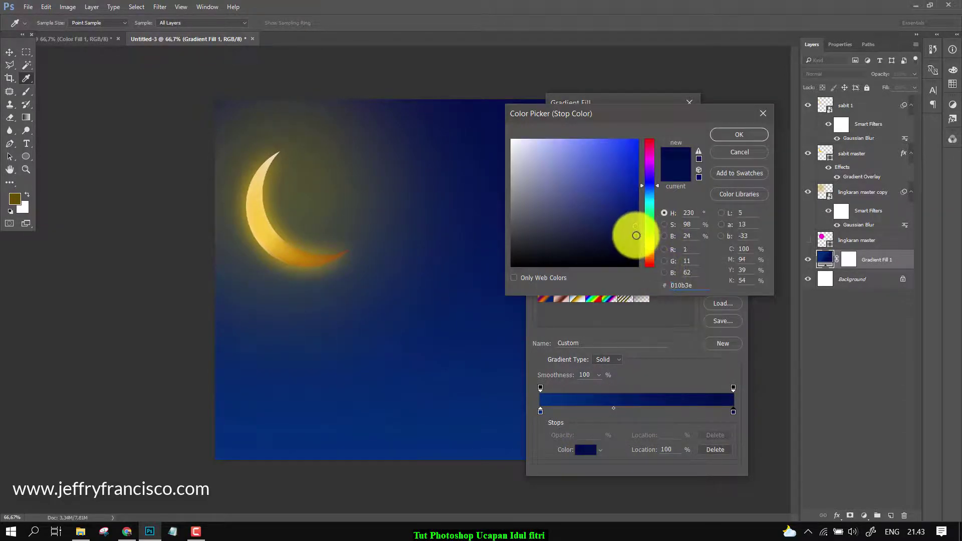
{"action": "left_click", "coordinate": [722, 139]}
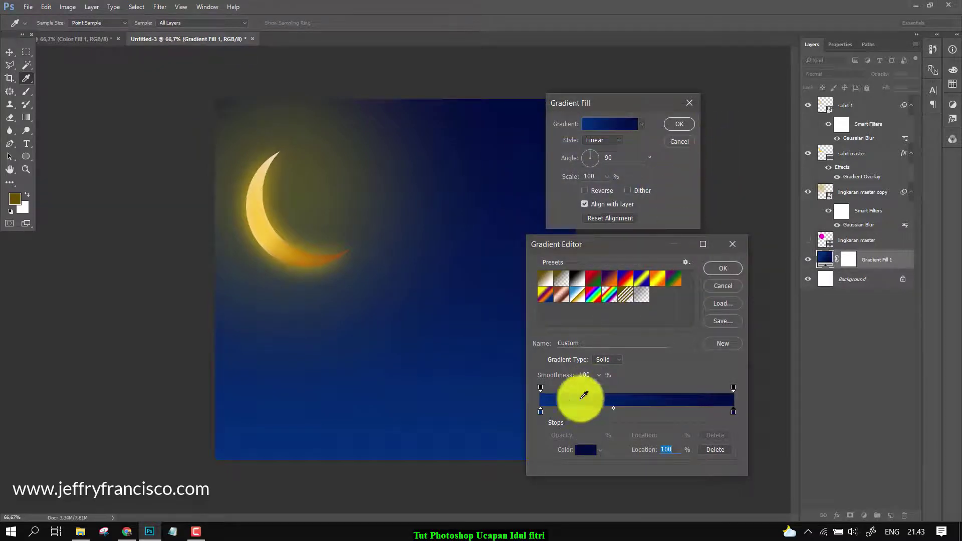
{"action": "left_click", "coordinate": [541, 412]}
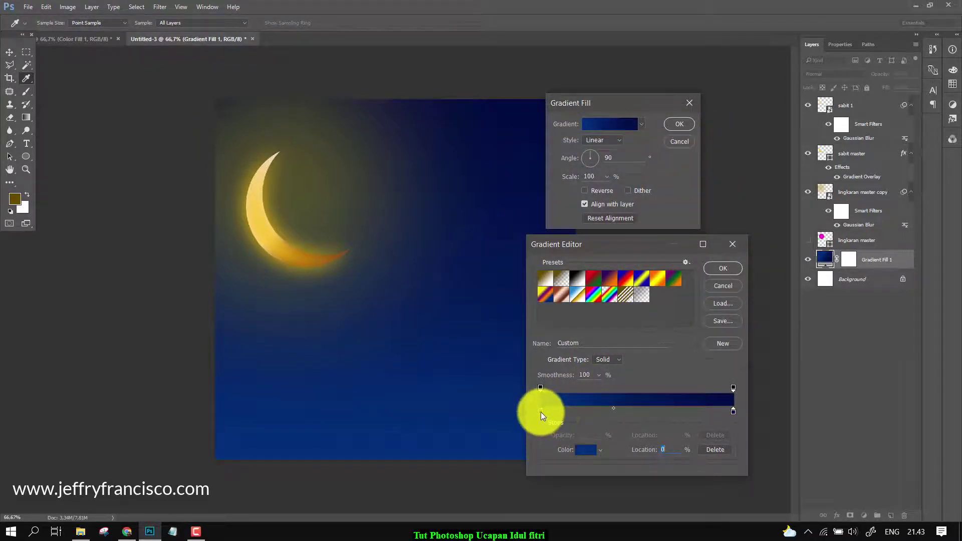
{"action": "left_click", "coordinate": [585, 450]}
{"action": "left_click", "coordinate": [635, 215]}
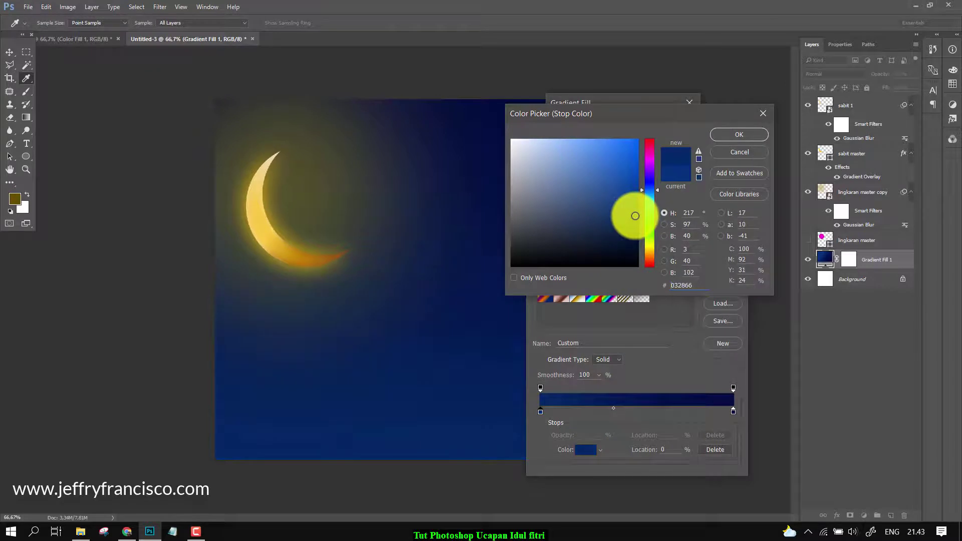
{"action": "left_click", "coordinate": [737, 152]}
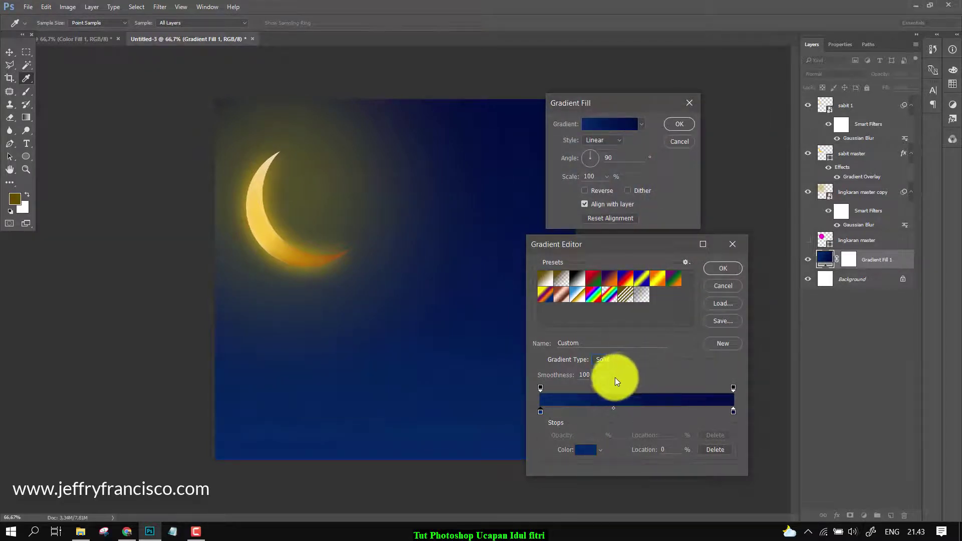
Step: Try the Noise gradient type on the background gradient and return it to Solid
{"action": "left_click", "coordinate": [607, 376]}
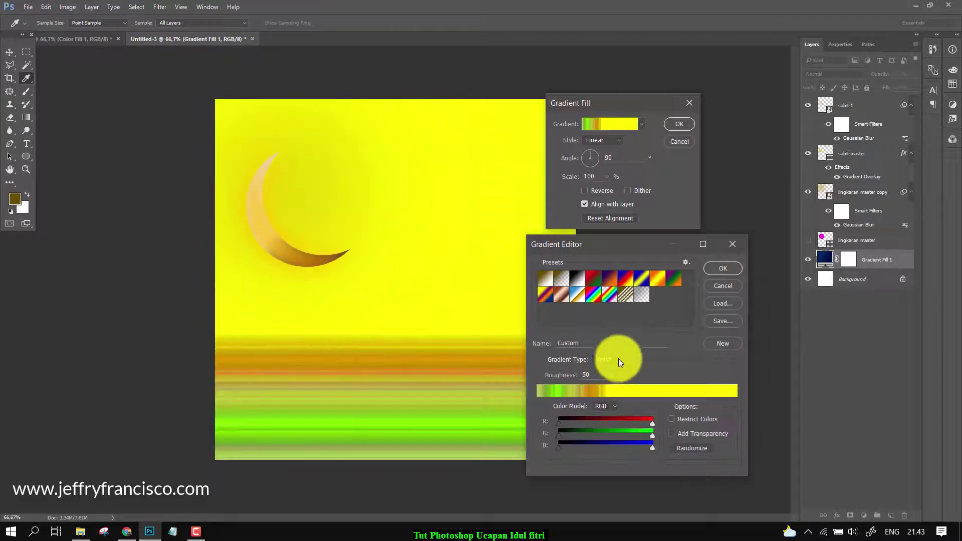
{"action": "left_click", "coordinate": [611, 361]}
{"action": "left_click", "coordinate": [609, 368]}
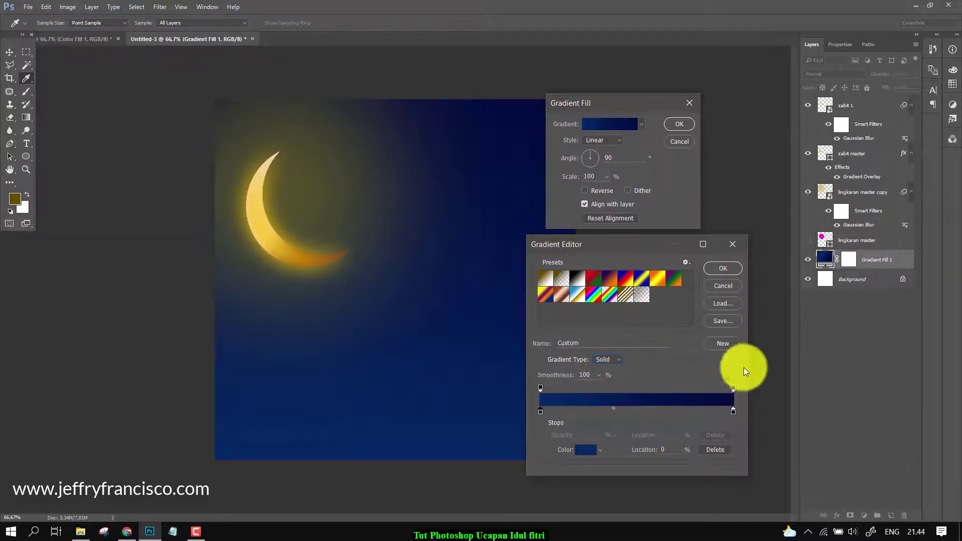
Step: Try the Radial style on the background gradient fill and return it to Linear at an angle of about -148°
{"action": "left_click", "coordinate": [721, 262]}
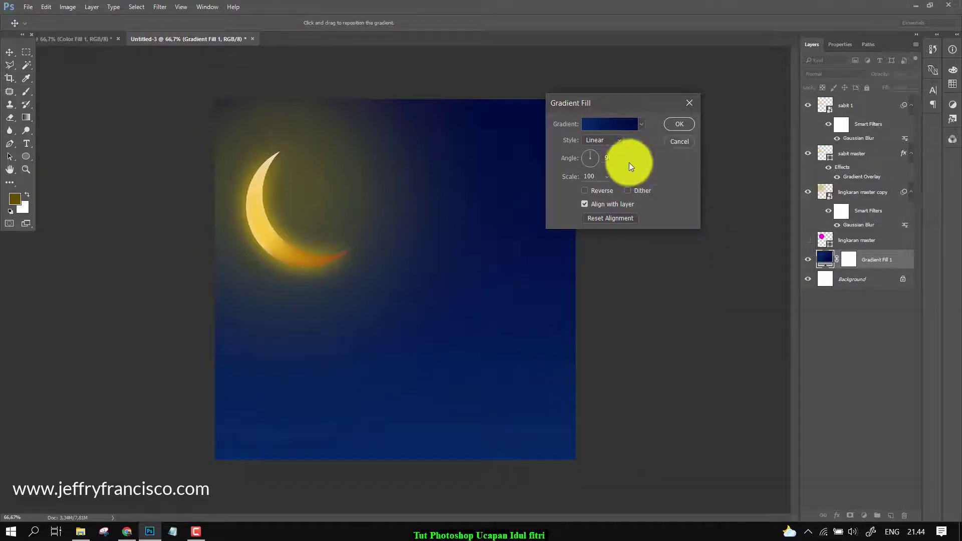
{"action": "left_click", "coordinate": [609, 155]}
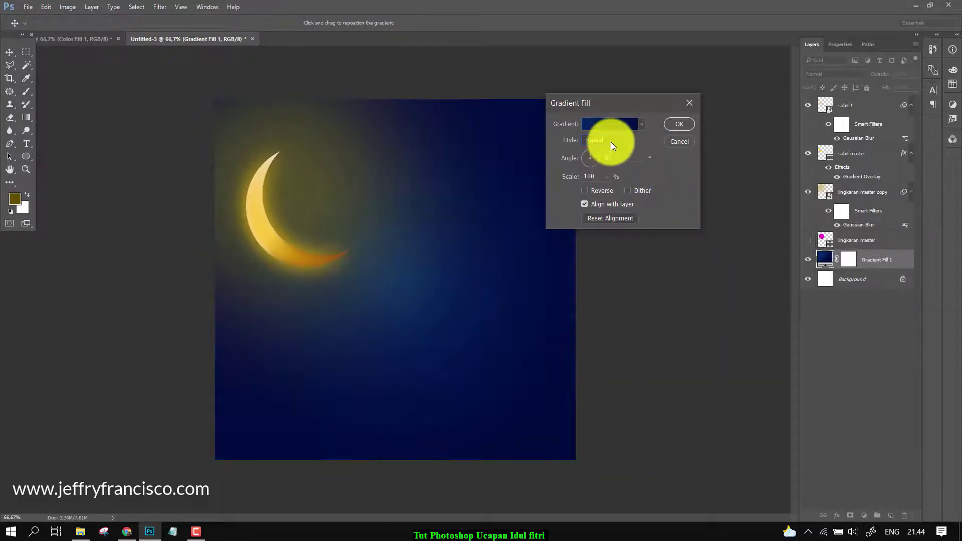
{"action": "left_click", "coordinate": [612, 140]}
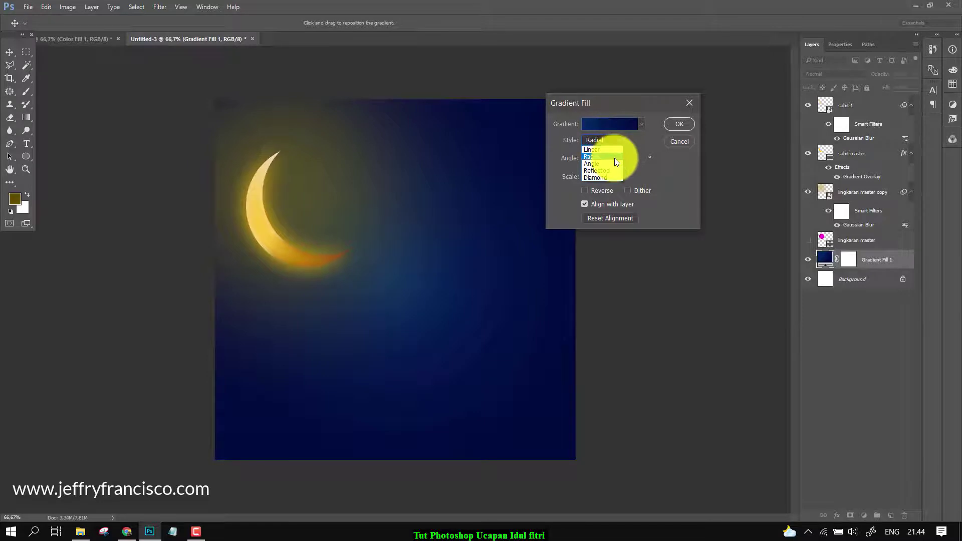
{"action": "left_click", "coordinate": [614, 158]}
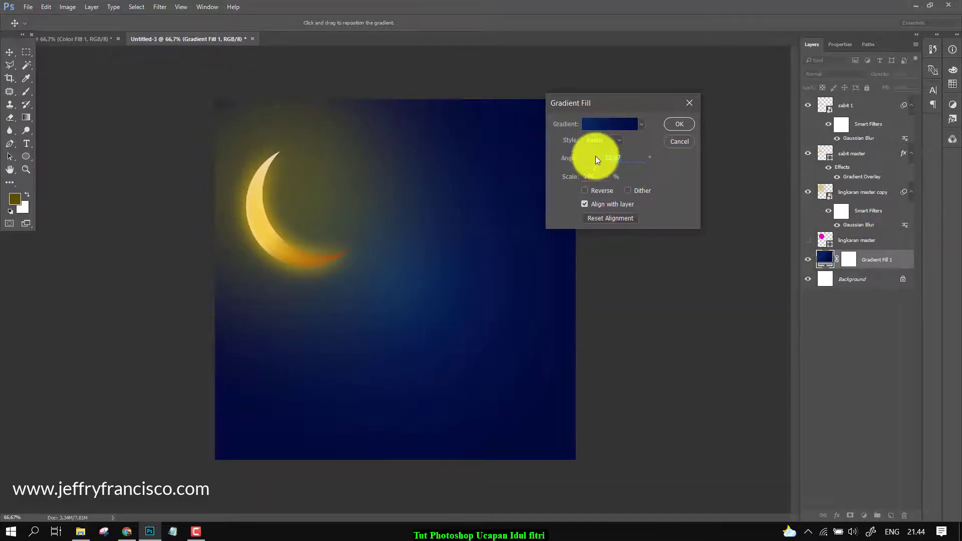
{"action": "left_click_drag", "start_coordinate": [588, 150], "coordinate": [584, 163]}
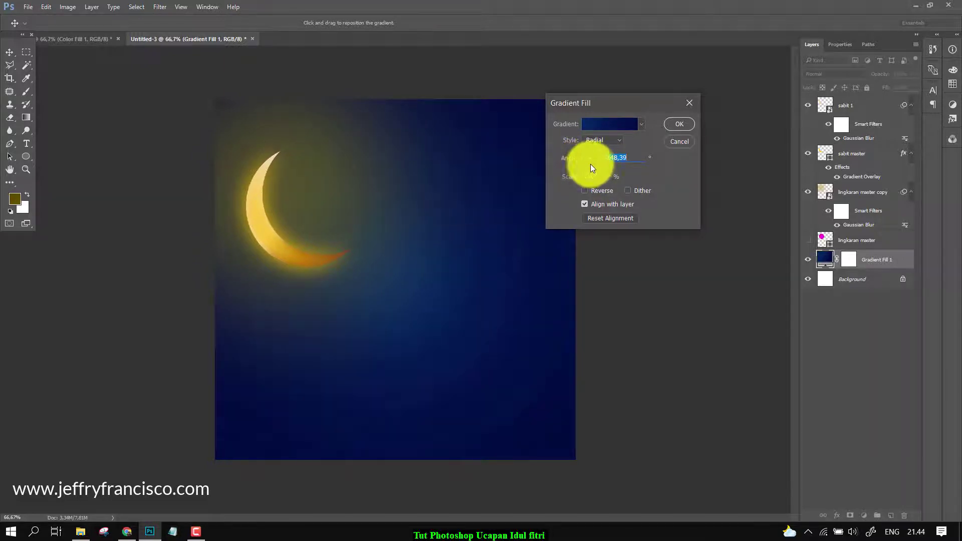
{"action": "left_click", "coordinate": [599, 142]}
{"action": "left_click", "coordinate": [600, 150]}
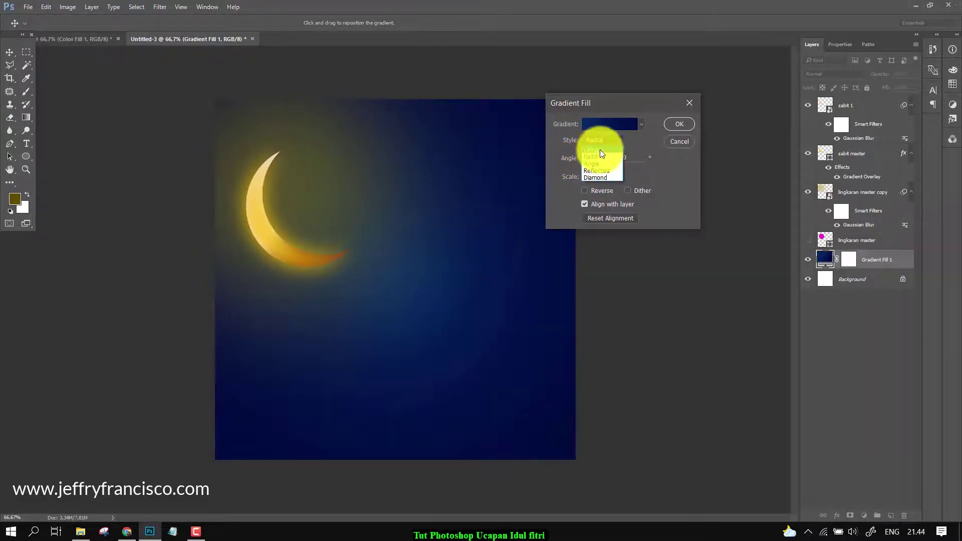
{"action": "left_click", "coordinate": [673, 125]}
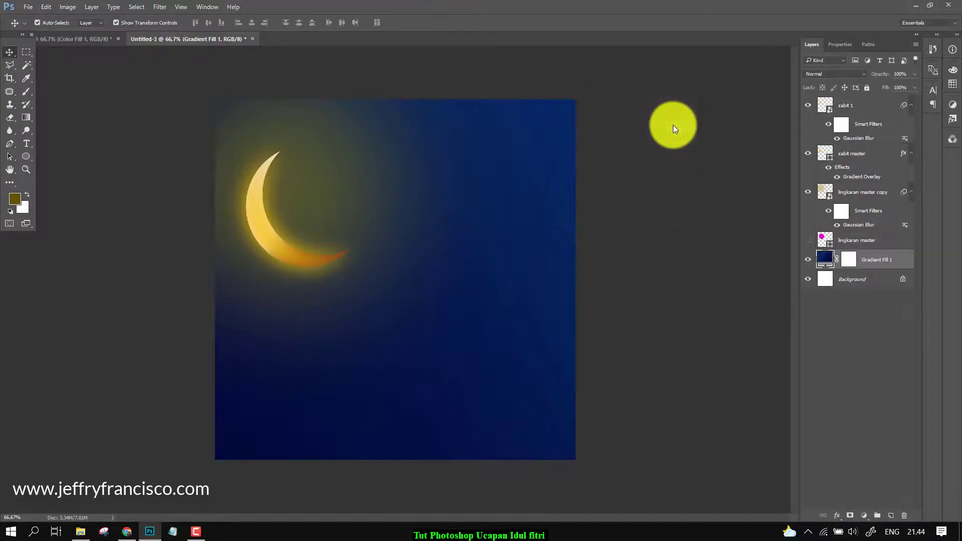
{"action": "left_click", "coordinate": [646, 235]}
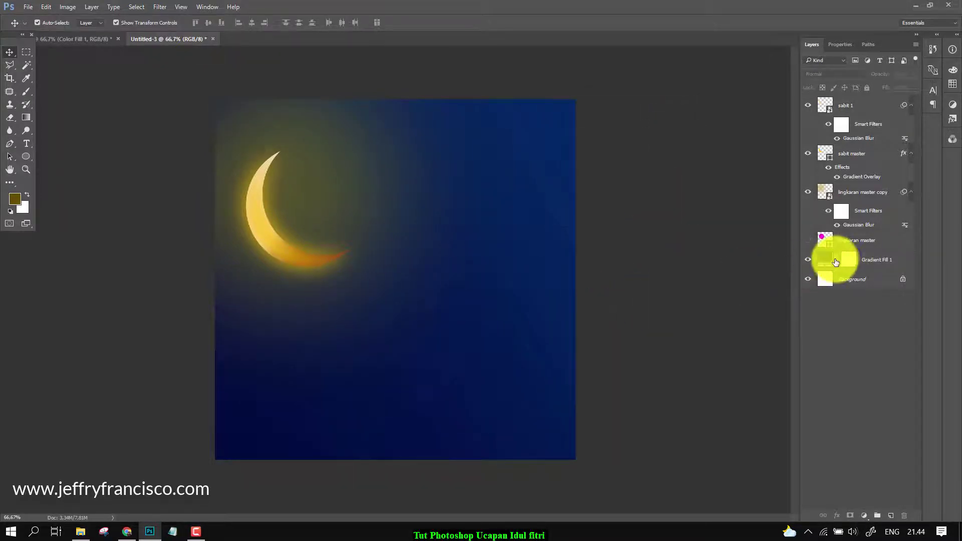
Step: Set the Gradient Fill 1 background's angle to 90° and adjust the gradient's scale
{"action": "double_click", "coordinate": [825, 260]}
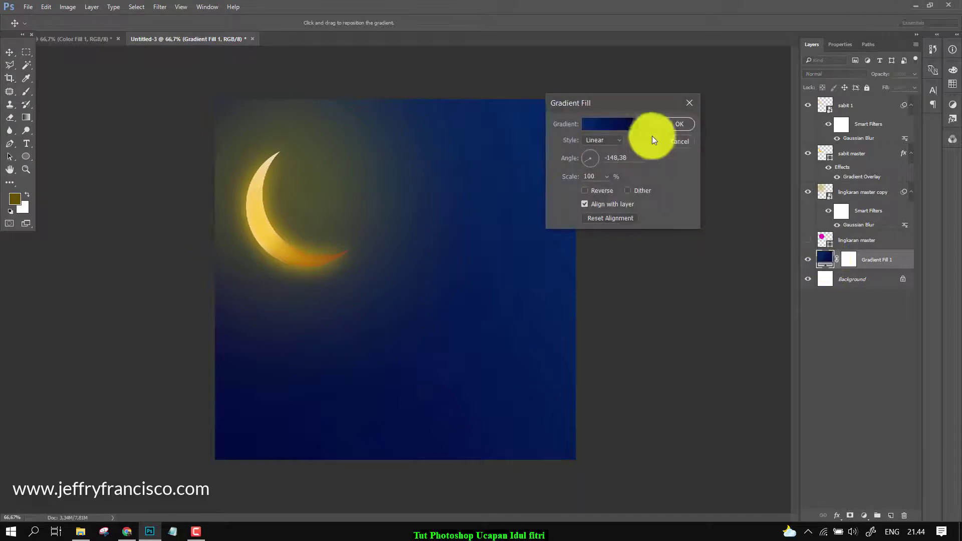
{"action": "left_click", "coordinate": [592, 151]}
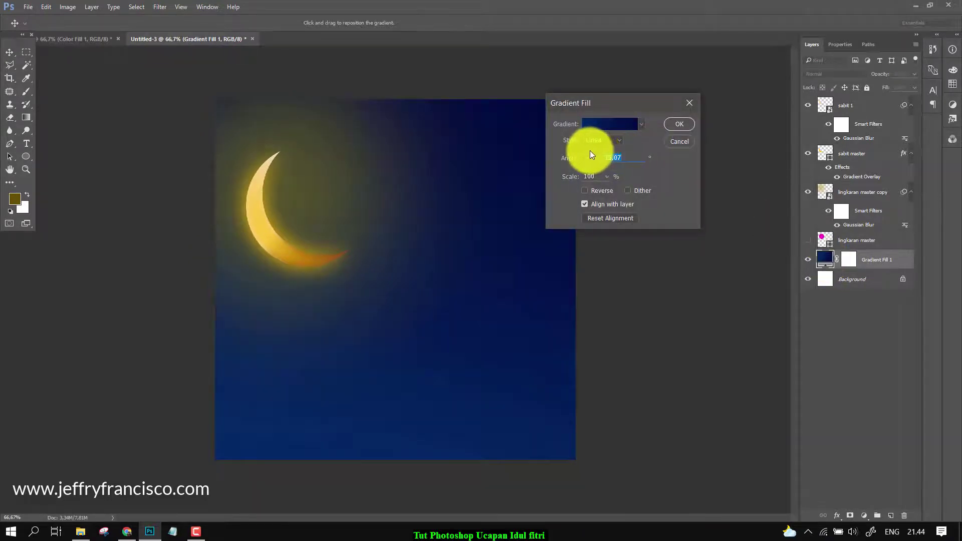
{"action": "left_click", "coordinate": [589, 150]}
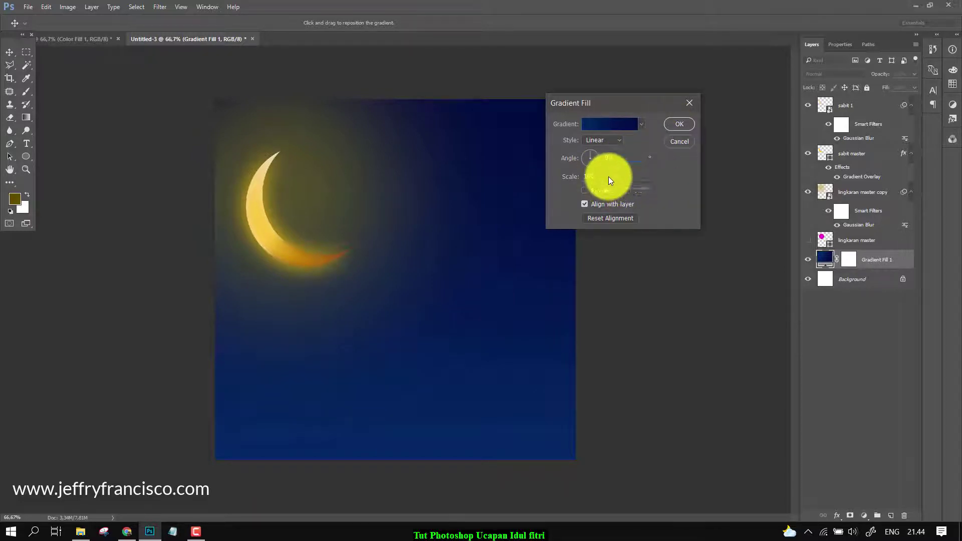
{"action": "mouse_move", "coordinate": [623, 189]}
{"action": "left_mouse_down"}
{"action": "mouse_move", "coordinate": [636, 188]}
{"action": "mouse_move", "coordinate": [607, 187]}
{"action": "left_mouse_up"}
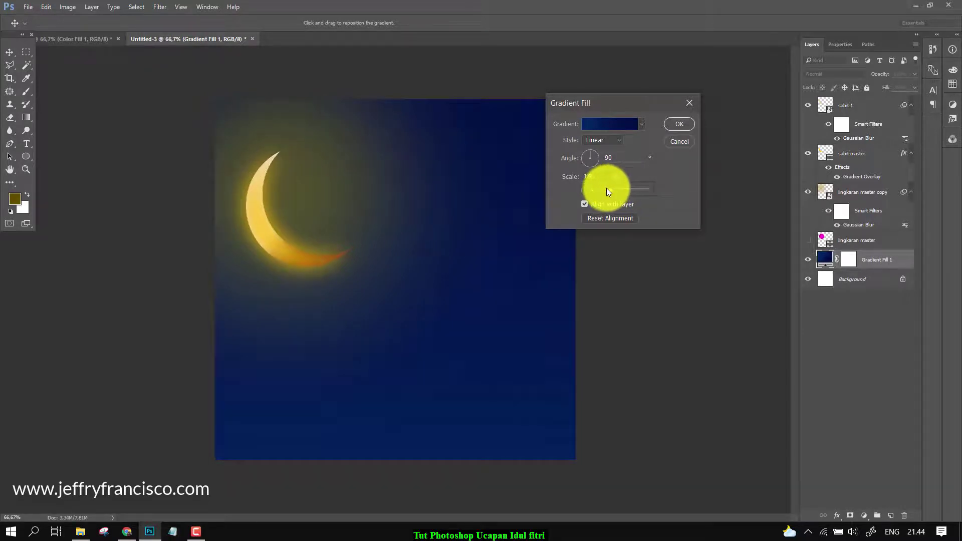
{"action": "left_click", "coordinate": [674, 122]}
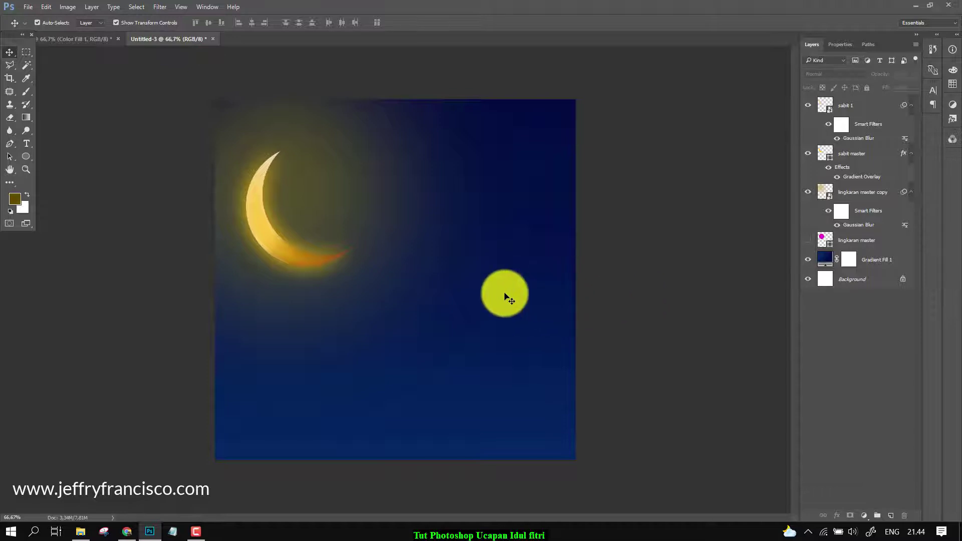
Step: Set up the Brush tool with the soft 15 px preset and add a new layer directly above Gradient Fill 1
{"action": "left_click", "coordinate": [30, 95]}
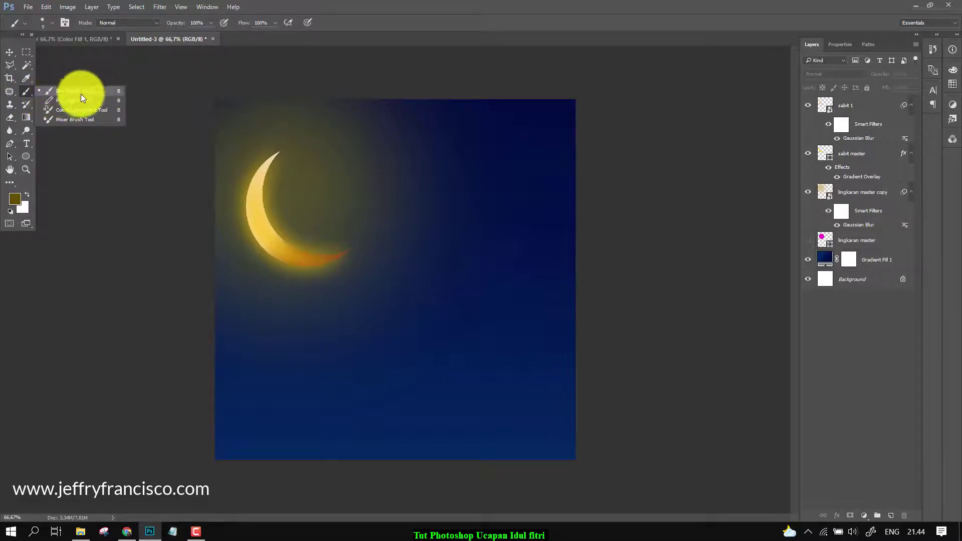
{"action": "left_click", "coordinate": [58, 88]}
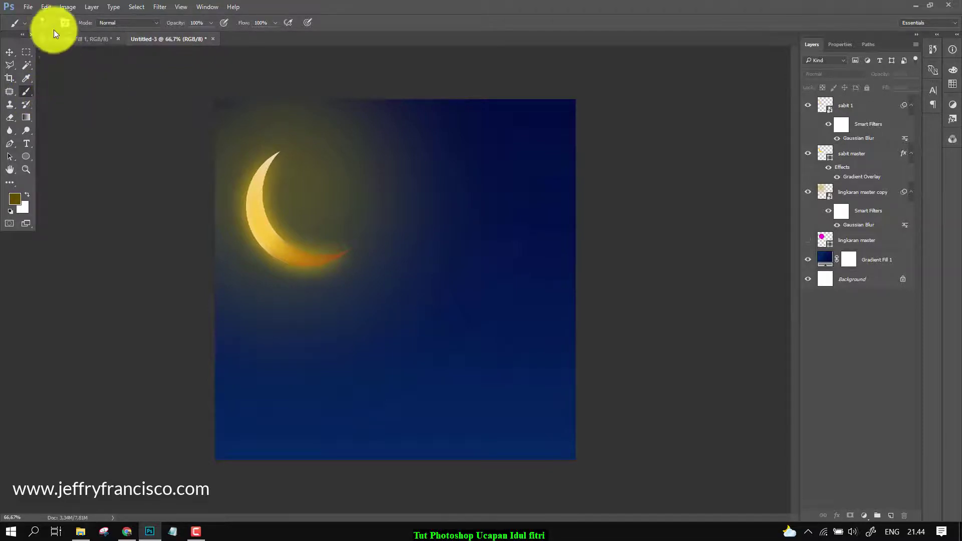
{"action": "left_click", "coordinate": [52, 23]}
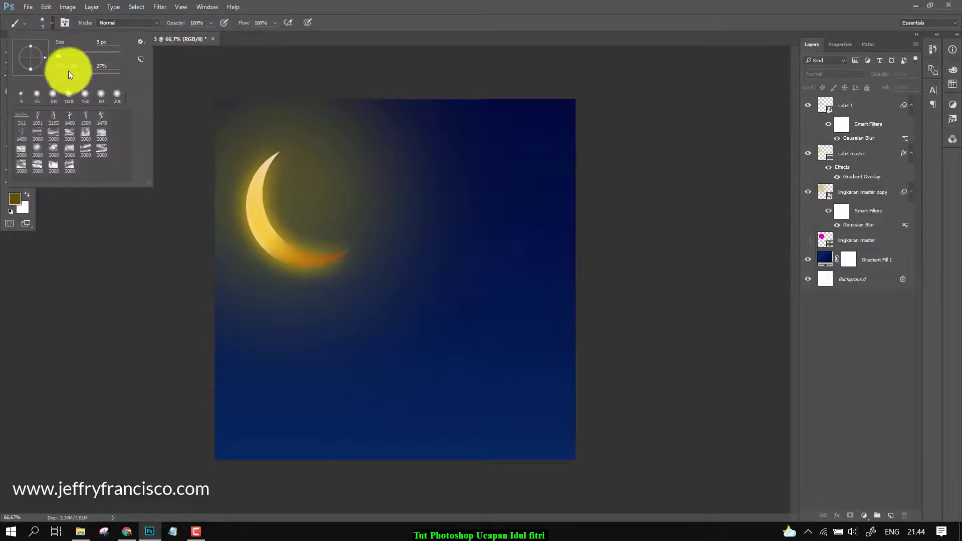
{"action": "left_click", "coordinate": [39, 96]}
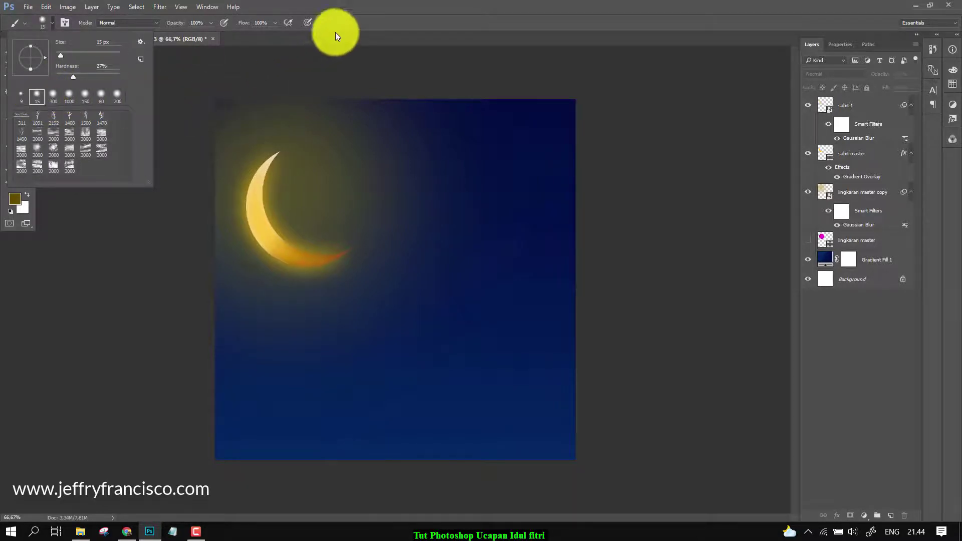
{"action": "left_click", "coordinate": [608, 130]}
{"action": "left_click_drag", "start_coordinate": [853, 259], "coordinate": [849, 334]}
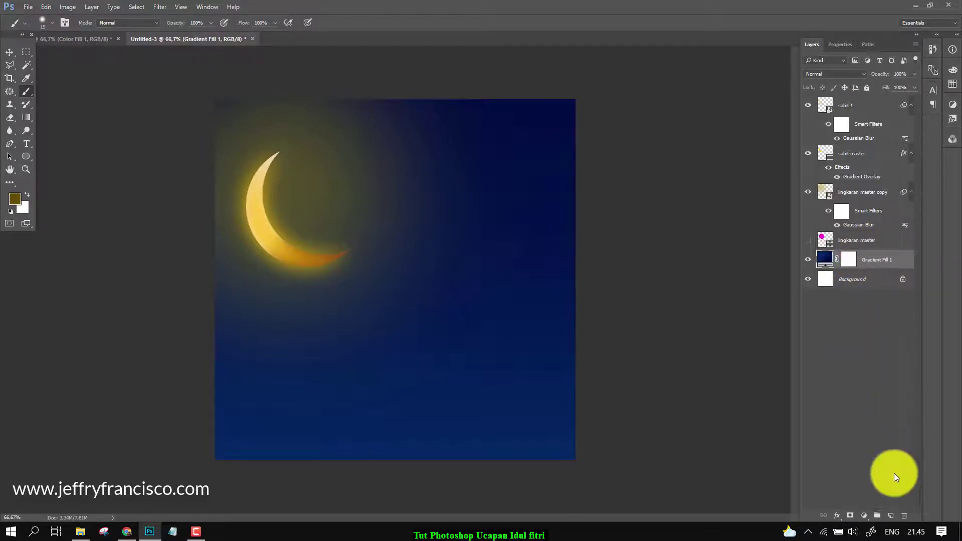
{"action": "left_click", "coordinate": [892, 516]}
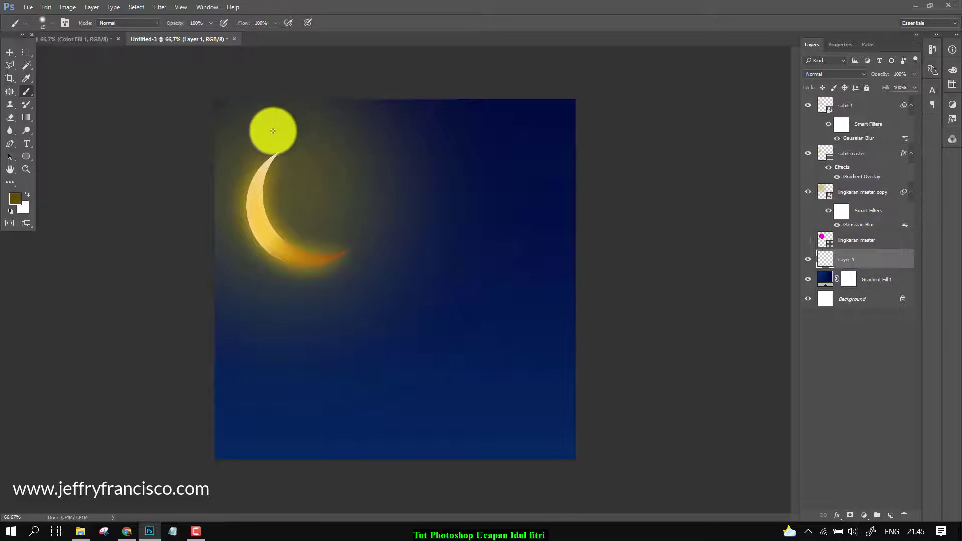
Step: Paint scattered 15 px dots as stars around the crescent and across the upper part of the sky on Layer 1
{"action": "left_click", "coordinate": [404, 141]}
{"action": "left_click", "coordinate": [508, 145]}
{"action": "left_click", "coordinate": [517, 212]}
{"action": "left_click", "coordinate": [412, 240]}
{"action": "left_click", "coordinate": [405, 212]}
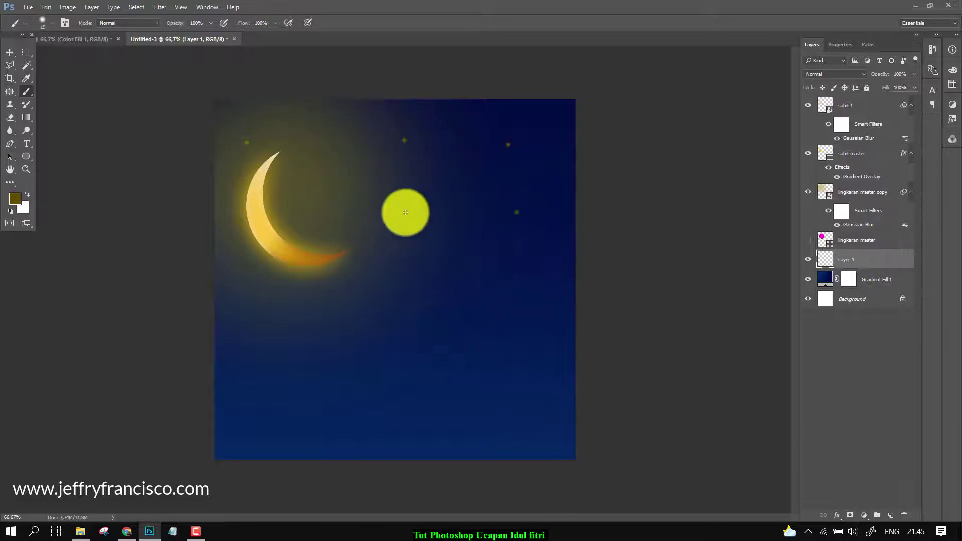
{"action": "left_click", "coordinate": [318, 191]}
{"action": "left_click", "coordinate": [439, 271]}
{"action": "left_click", "coordinate": [396, 310]}
{"action": "left_click", "coordinate": [257, 306]}
{"action": "left_click", "coordinate": [227, 243]}
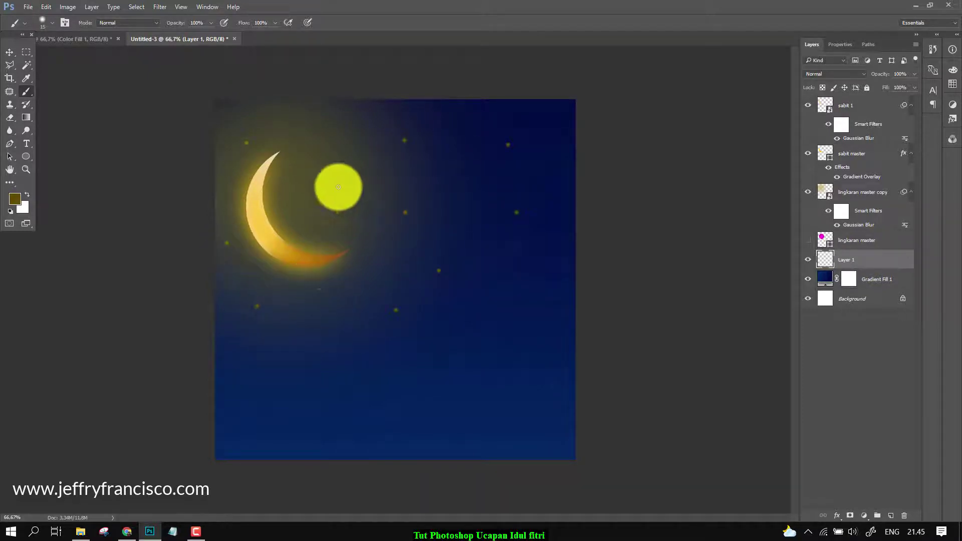
{"action": "left_click", "coordinate": [339, 183]}
{"action": "left_click", "coordinate": [328, 113]}
{"action": "left_click", "coordinate": [490, 143]}
{"action": "left_click", "coordinate": [451, 176]}
{"action": "left_click", "coordinate": [535, 183]}
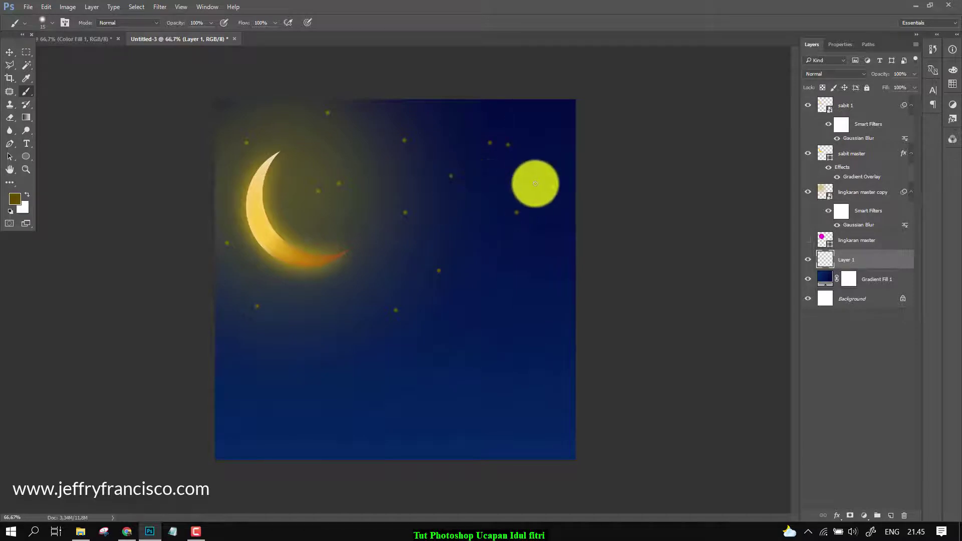
Step: Reduce the brush size and dot many smaller stars between the larger ones across the upper sky
{"action": "left_click", "coordinate": [53, 25]}
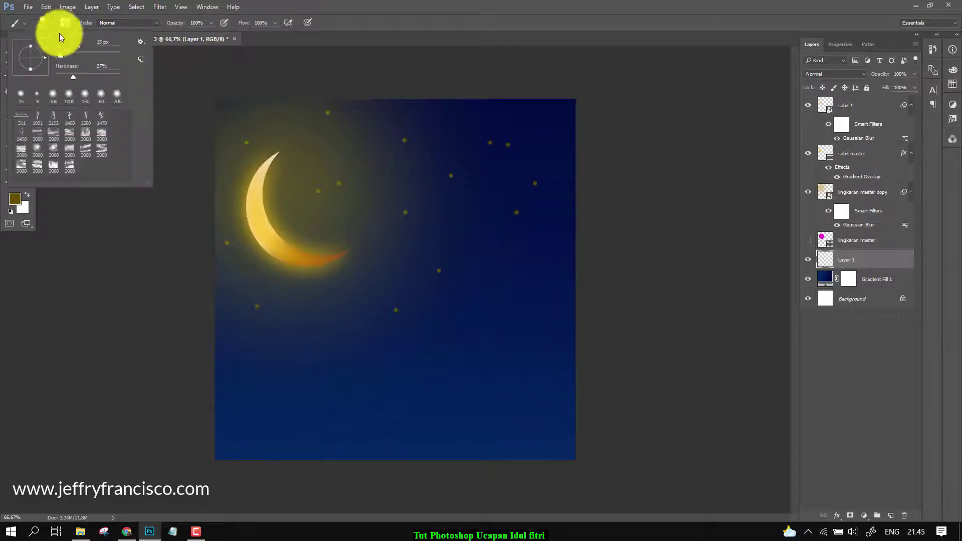
{"action": "left_click_drag", "start_coordinate": [61, 56], "coordinate": [59, 55]}
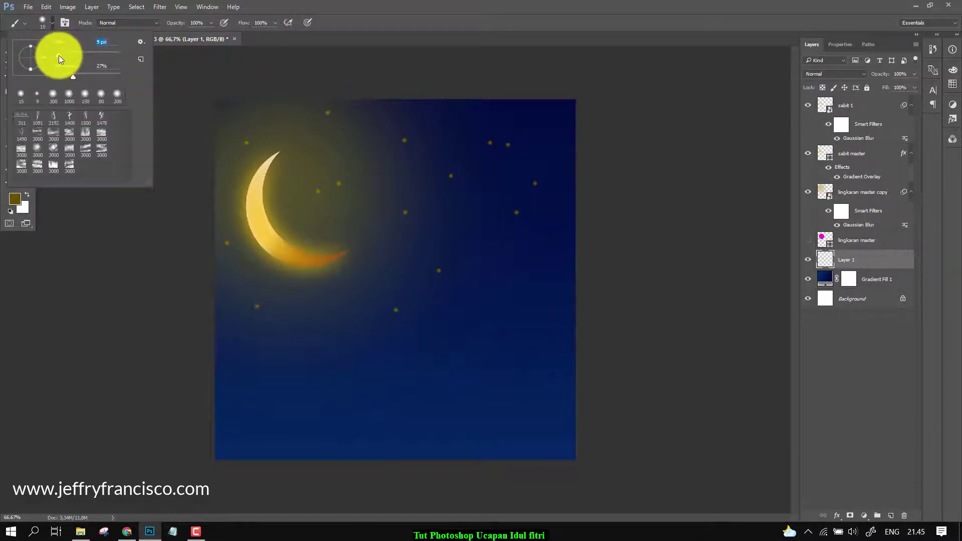
{"action": "left_click", "coordinate": [317, 33]}
{"action": "left_click", "coordinate": [465, 111]}
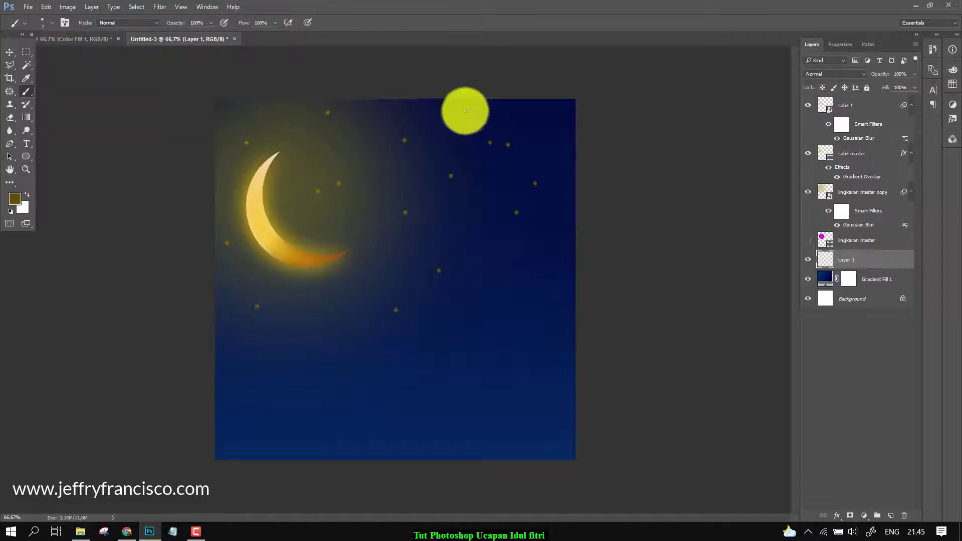
{"action": "left_click", "coordinate": [574, 124]}
{"action": "left_click", "coordinate": [514, 191]}
{"action": "left_click", "coordinate": [535, 314]}
{"action": "left_click", "coordinate": [482, 262]}
{"action": "left_click", "coordinate": [434, 240]}
{"action": "left_click", "coordinate": [397, 298]}
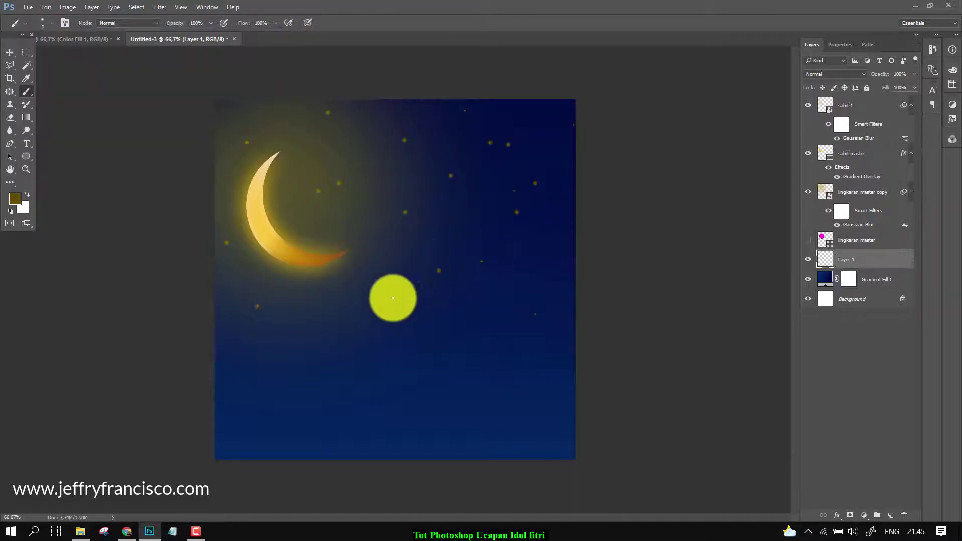
{"action": "left_click", "coordinate": [343, 315]}
{"action": "left_click", "coordinate": [232, 302]}
{"action": "left_click", "coordinate": [362, 120]}
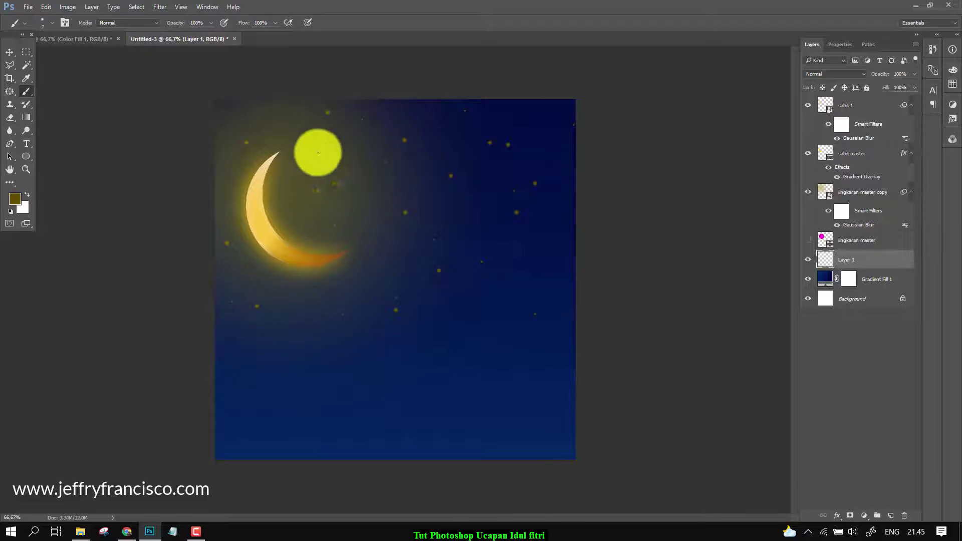
{"action": "left_click", "coordinate": [330, 132]}
{"action": "left_click", "coordinate": [432, 107]}
{"action": "left_click", "coordinate": [444, 159]}
{"action": "left_click", "coordinate": [508, 231]}
{"action": "left_click", "coordinate": [494, 270]}
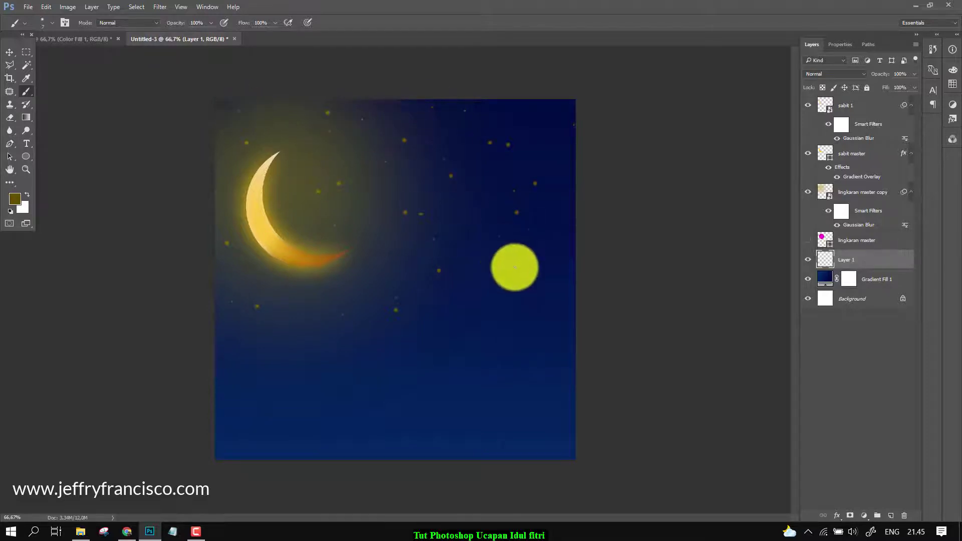
{"action": "left_click", "coordinate": [477, 303]}
{"action": "left_click", "coordinate": [554, 140]}
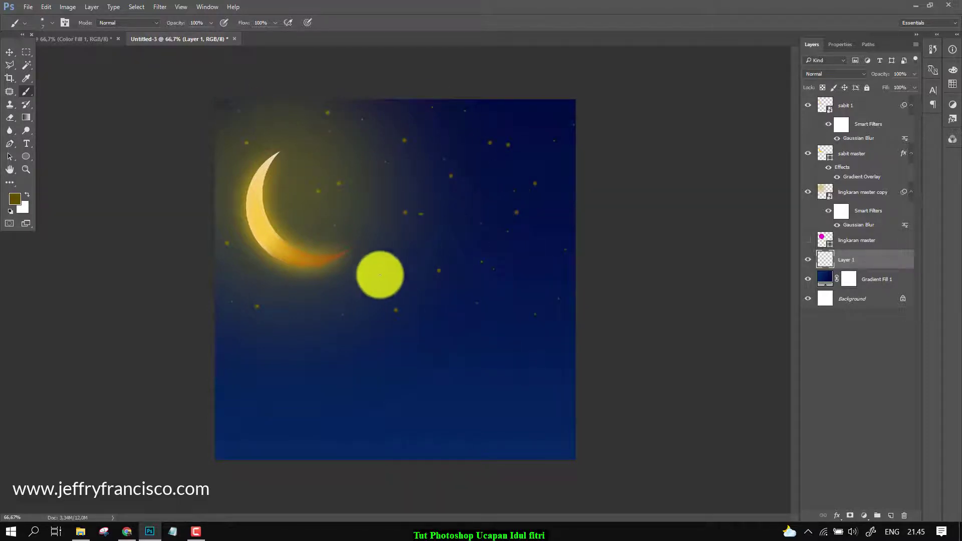
{"action": "left_click", "coordinate": [372, 257]}
{"action": "left_click", "coordinate": [288, 308]}
{"action": "left_click", "coordinate": [559, 299]}
{"action": "left_click", "coordinate": [565, 250]}
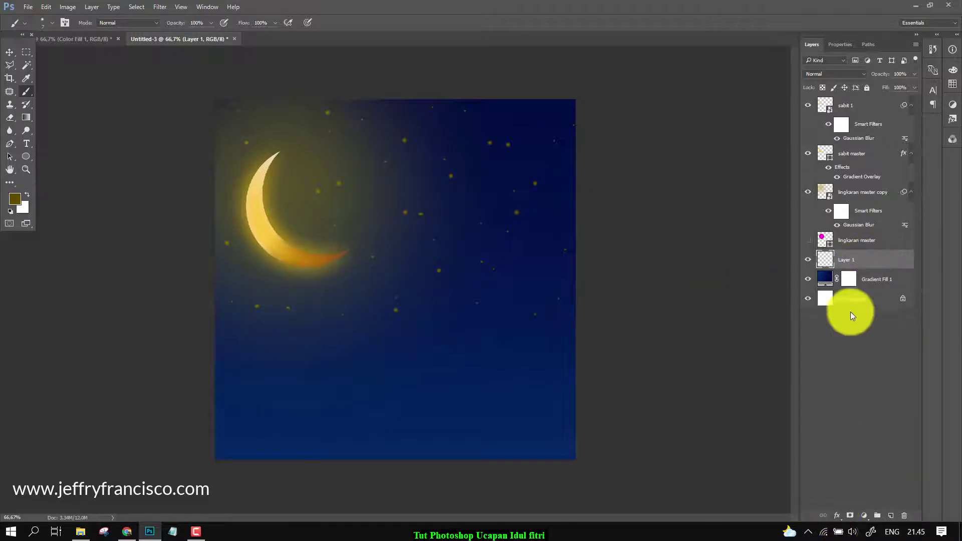
Step: Rename the star layer, Layer 1, as Bintang
{"action": "double_click", "coordinate": [846, 260]}
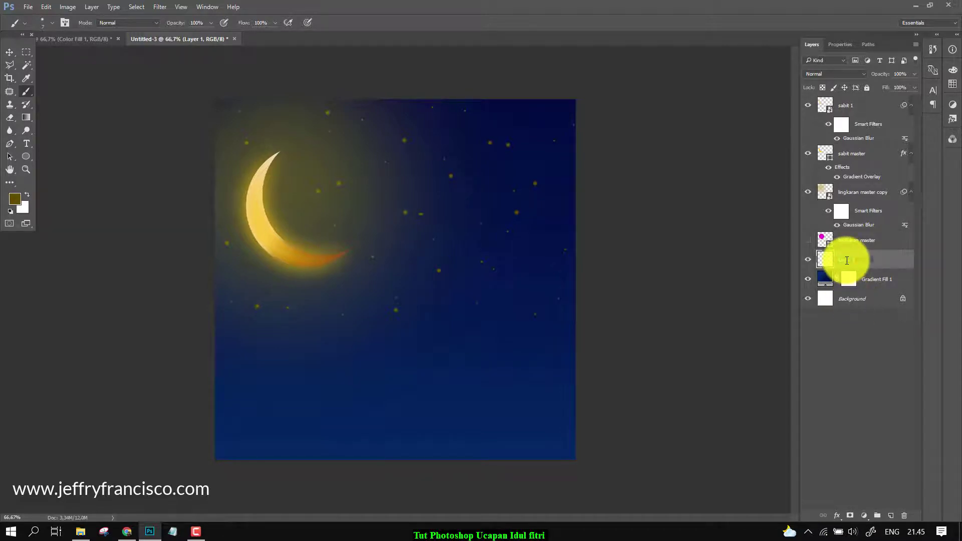
{"action": "type", "text": "Bintang"}
{"action": "key", "text": "Return"}
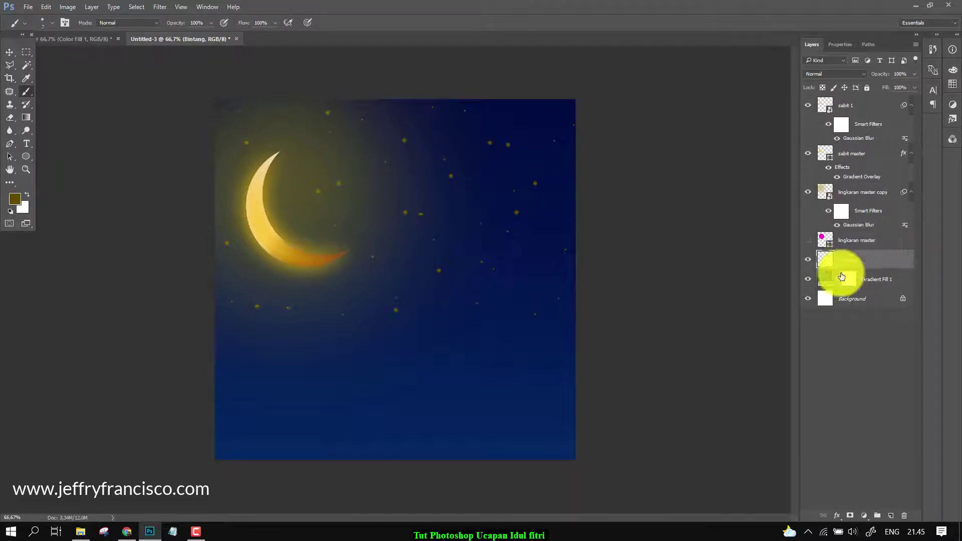
Step: Add an Outer Glow effect to the Bintang layer and set its glow colour to light yellow, #efed6d
{"action": "left_click", "coordinate": [836, 515]}
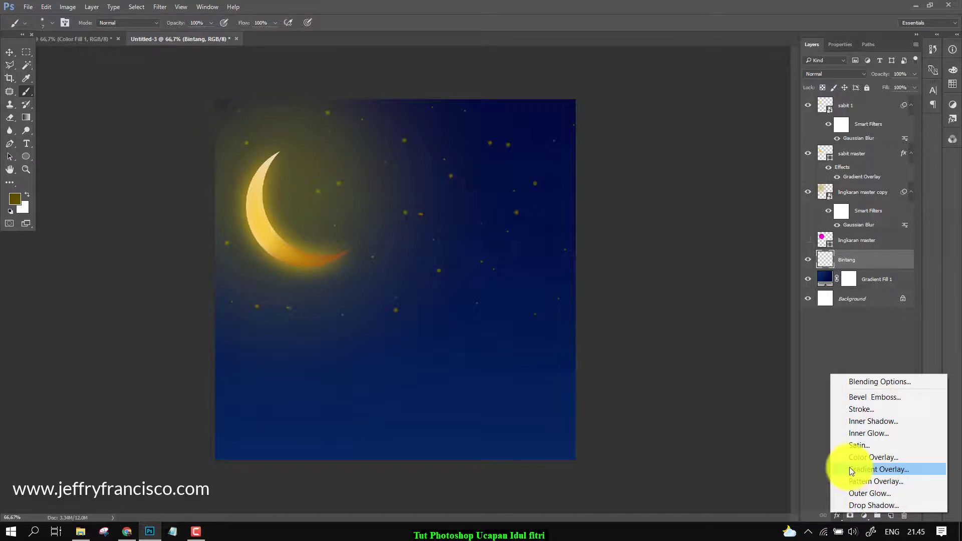
{"action": "left_click", "coordinate": [862, 493]}
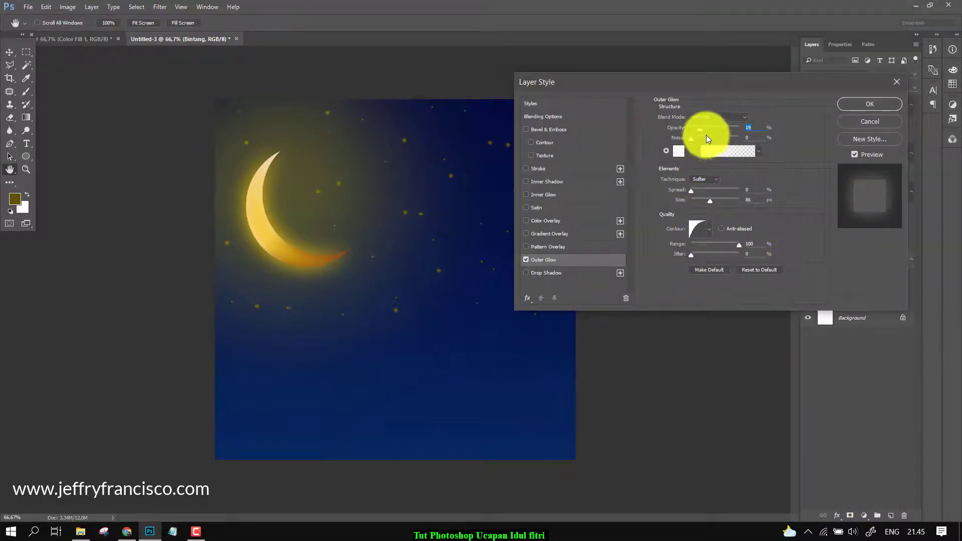
{"action": "left_click", "coordinate": [679, 152]}
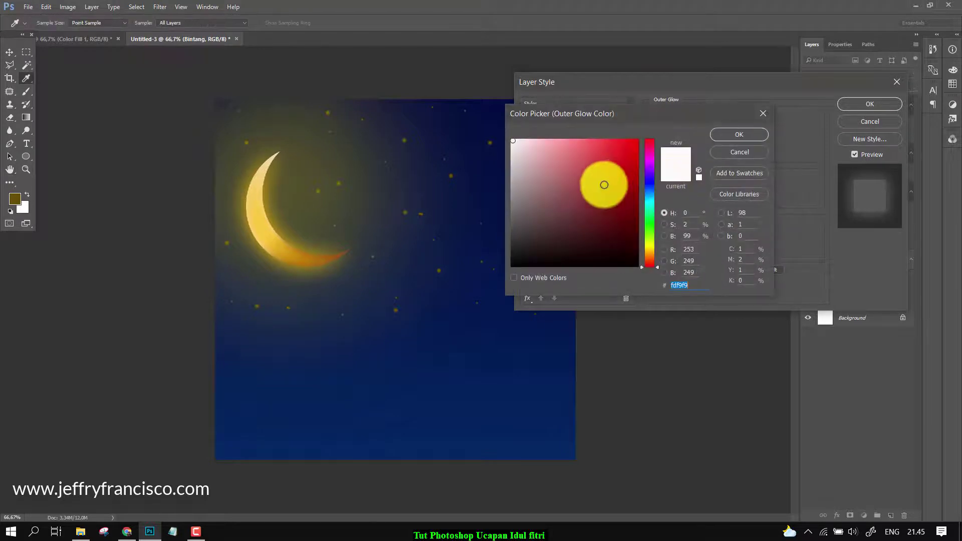
{"action": "left_click", "coordinate": [649, 247]}
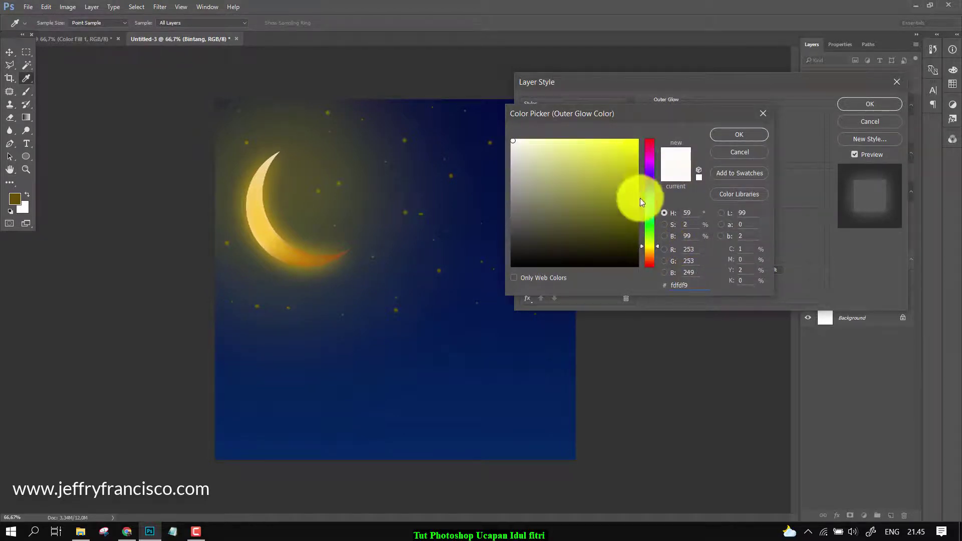
{"action": "left_click", "coordinate": [580, 146]}
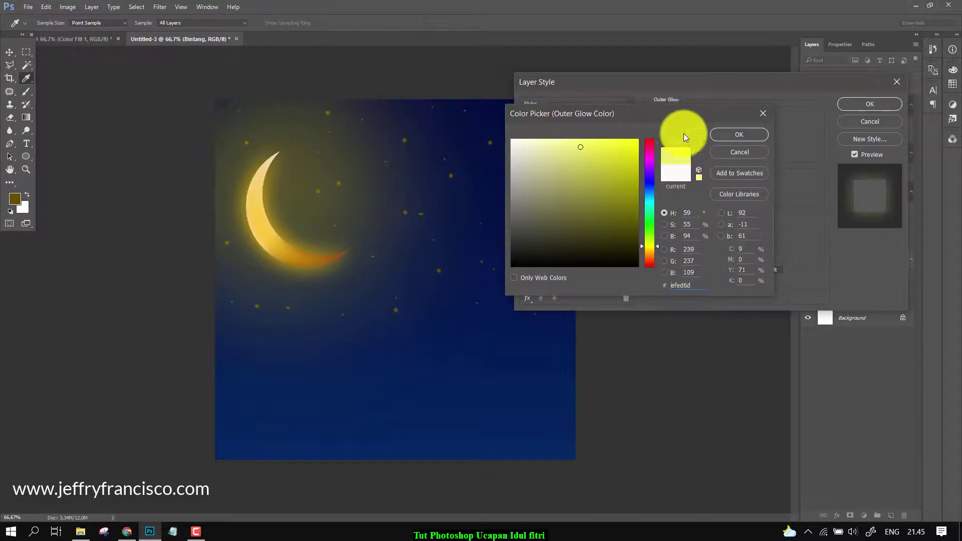
{"action": "left_click", "coordinate": [730, 134]}
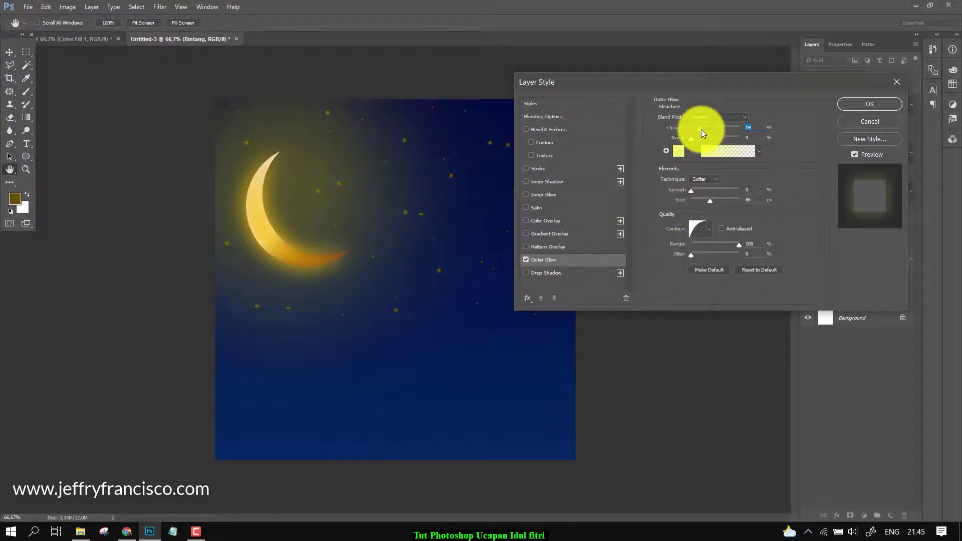
Step: Set the stars' Outer Glow to 26% opacity and 27 px size, and apply the layer style
{"action": "left_click_drag", "start_coordinate": [701, 129], "coordinate": [717, 130]}
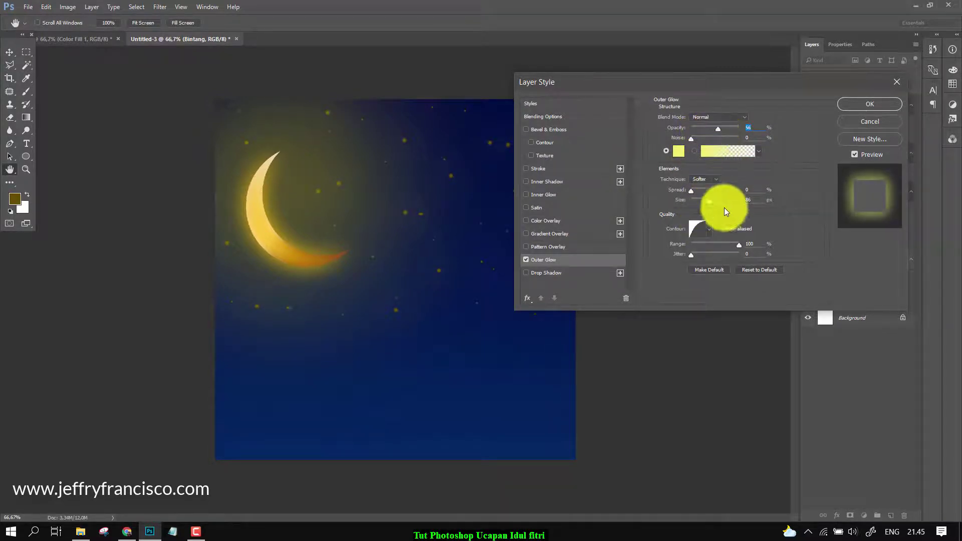
{"action": "left_click_drag", "start_coordinate": [714, 203], "coordinate": [700, 204]}
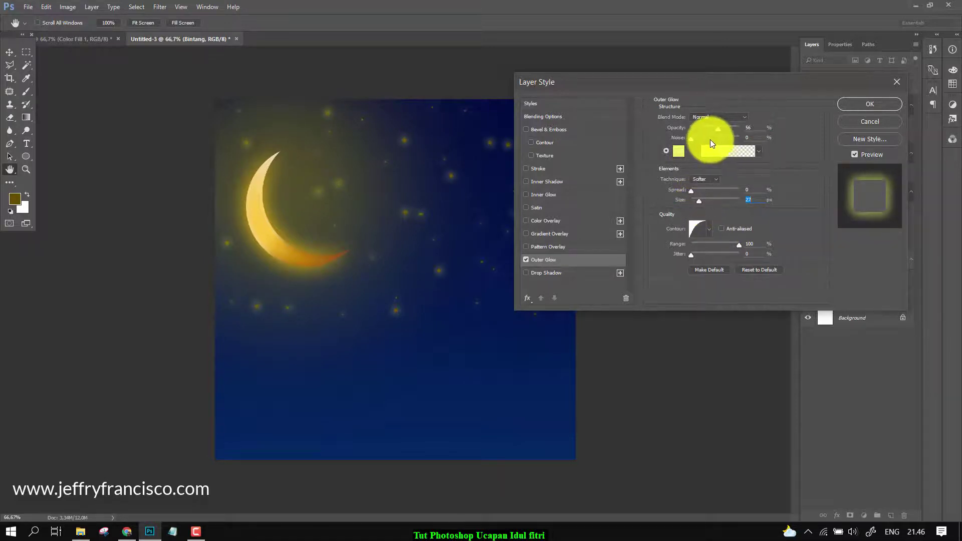
{"action": "left_click_drag", "start_coordinate": [717, 129], "coordinate": [700, 128]}
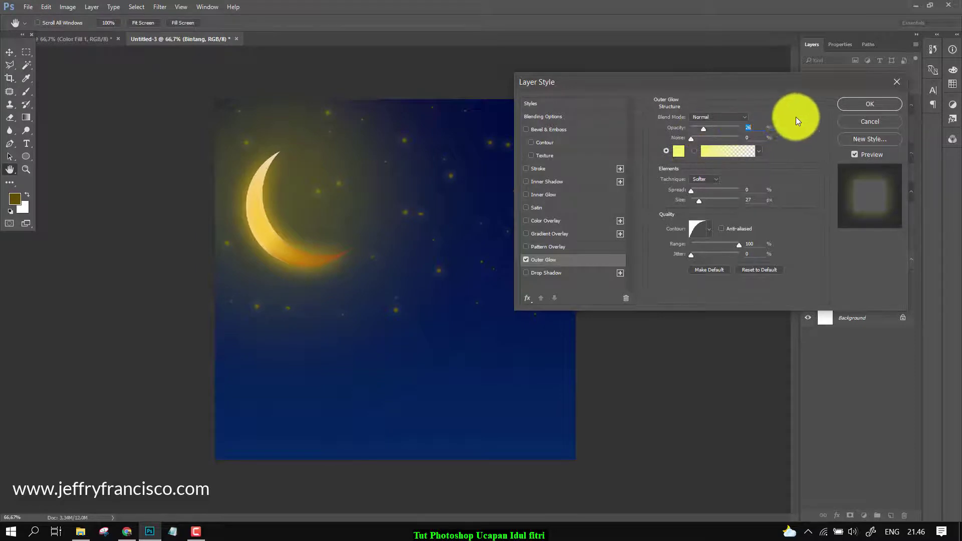
{"action": "left_click", "coordinate": [865, 107]}
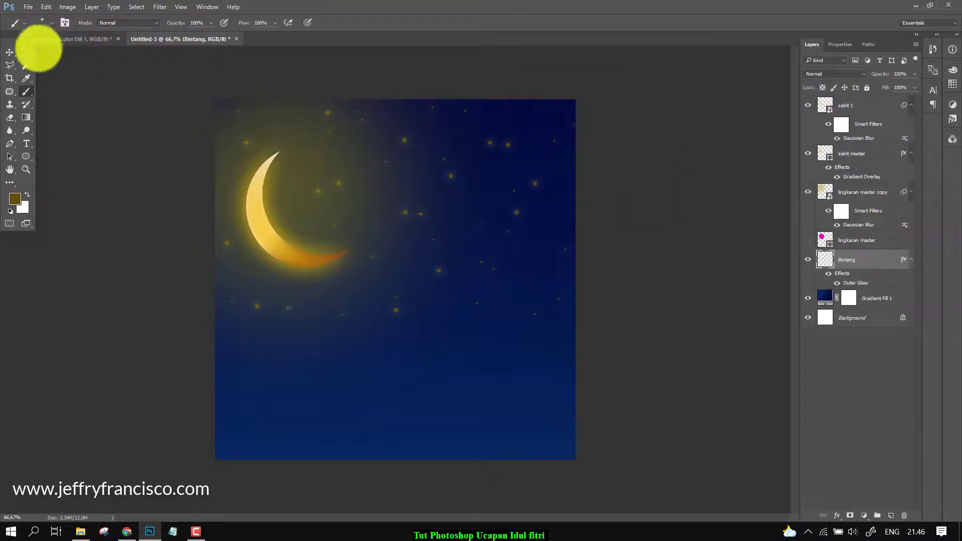
Step: Switch to the Move tool and lower the Bintang layer's opacity to 61%
{"action": "left_click", "coordinate": [9, 53]}
{"action": "left_click", "coordinate": [655, 240]}
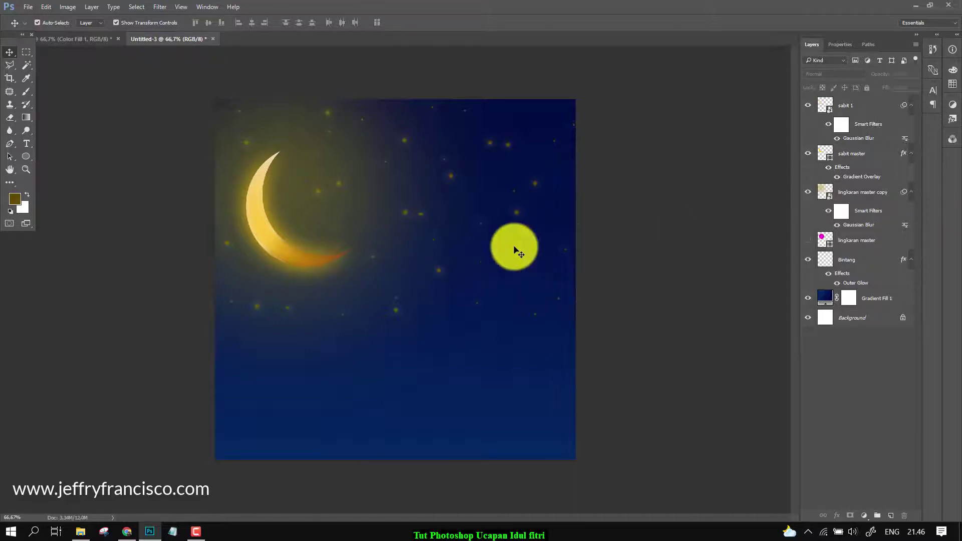
{"action": "left_click", "coordinate": [250, 222]}
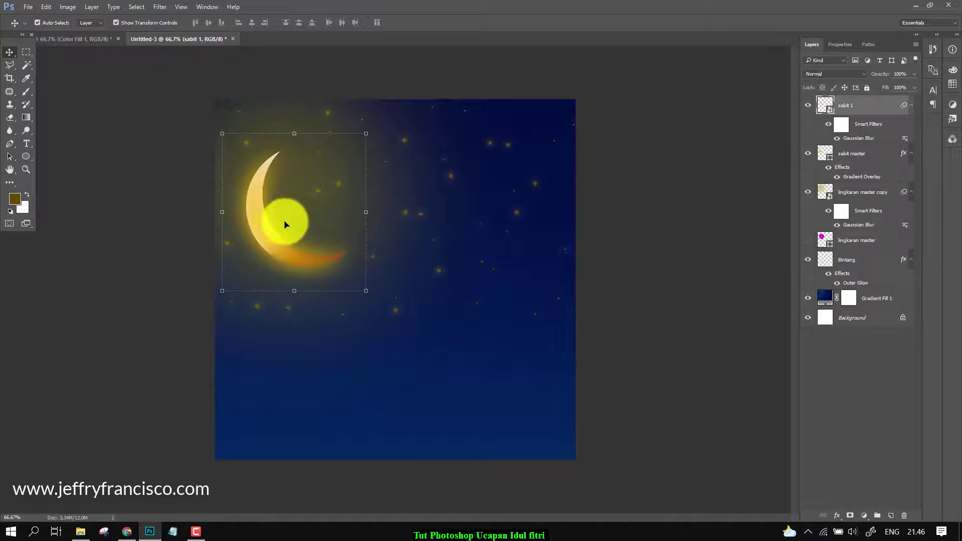
{"action": "left_click", "coordinate": [626, 256]}
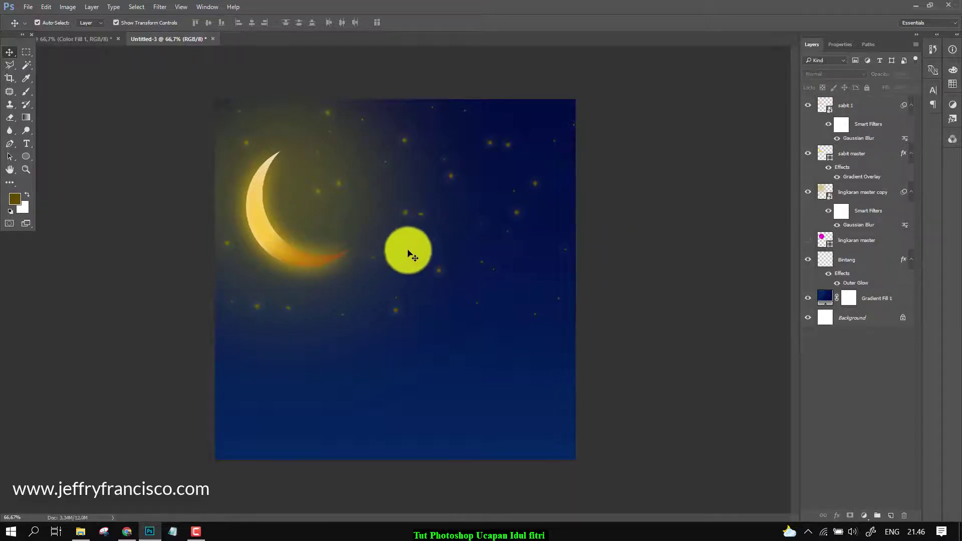
{"action": "left_click", "coordinate": [855, 260]}
{"action": "left_click", "coordinate": [913, 74]}
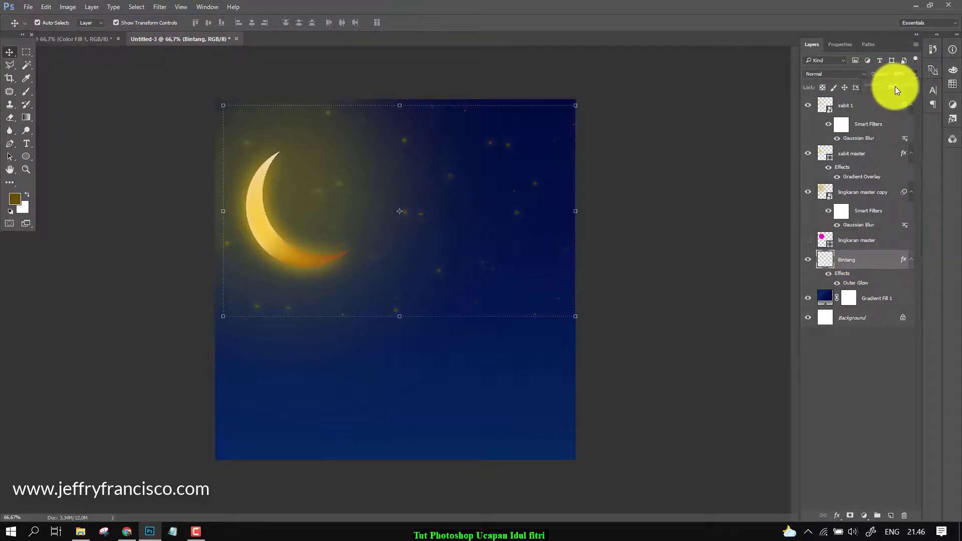
Step: Add a Color Overlay effect to the Bintang layer using the pale yellow colour #fbecaf
{"action": "left_click", "coordinate": [836, 515]}
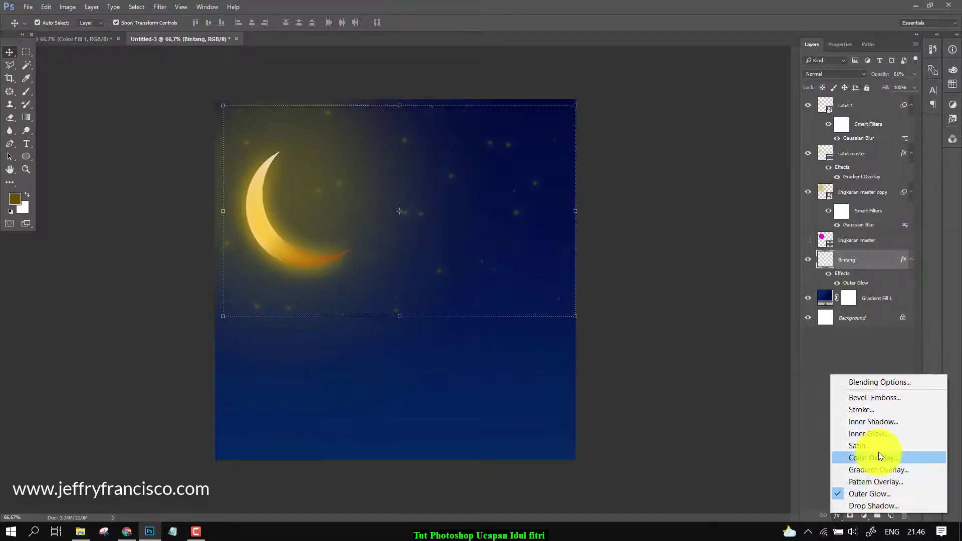
{"action": "left_click", "coordinate": [880, 456]}
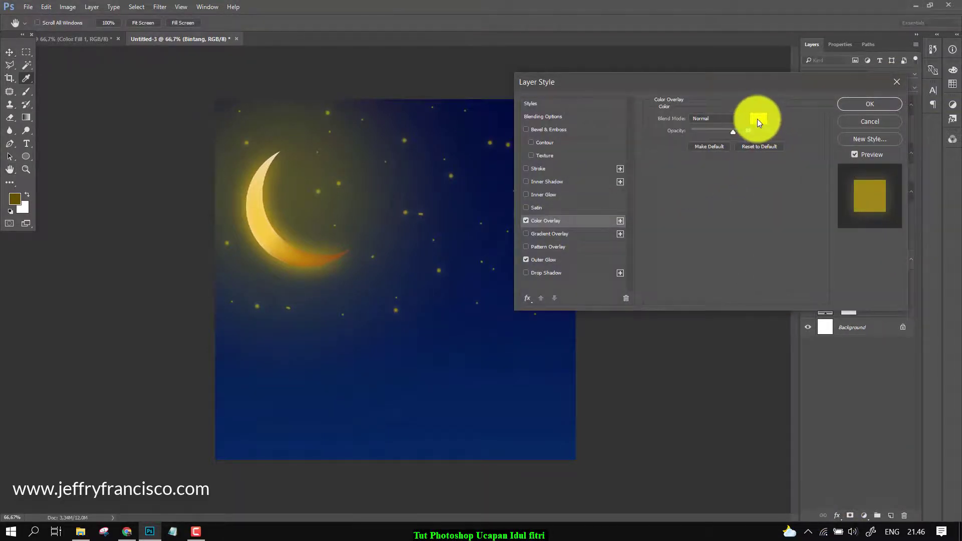
{"action": "left_click", "coordinate": [758, 120]}
{"action": "left_click", "coordinate": [518, 181]}
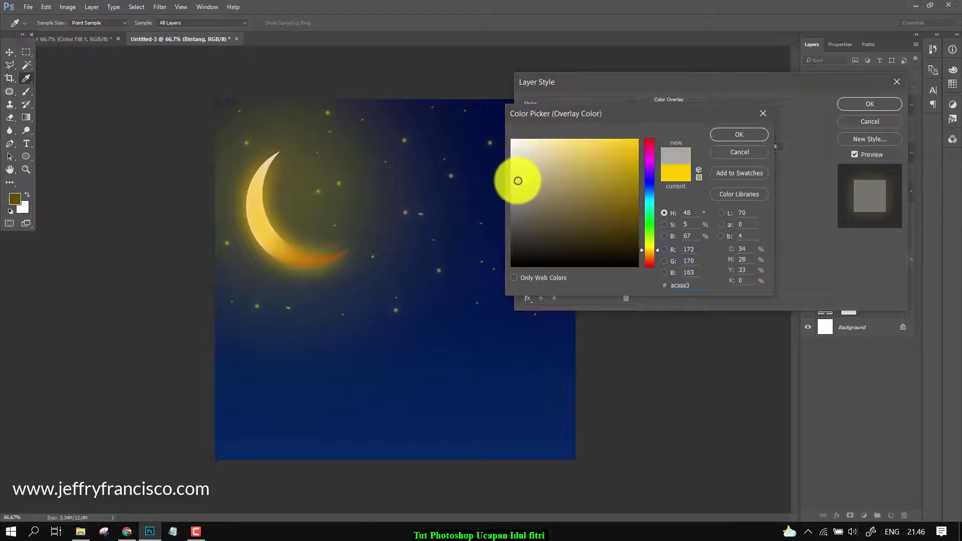
{"action": "mouse_move", "coordinate": [518, 180]}
{"action": "left_mouse_down"}
{"action": "mouse_move", "coordinate": [517, 155]}
{"action": "mouse_move", "coordinate": [548, 141]}
{"action": "left_mouse_up"}
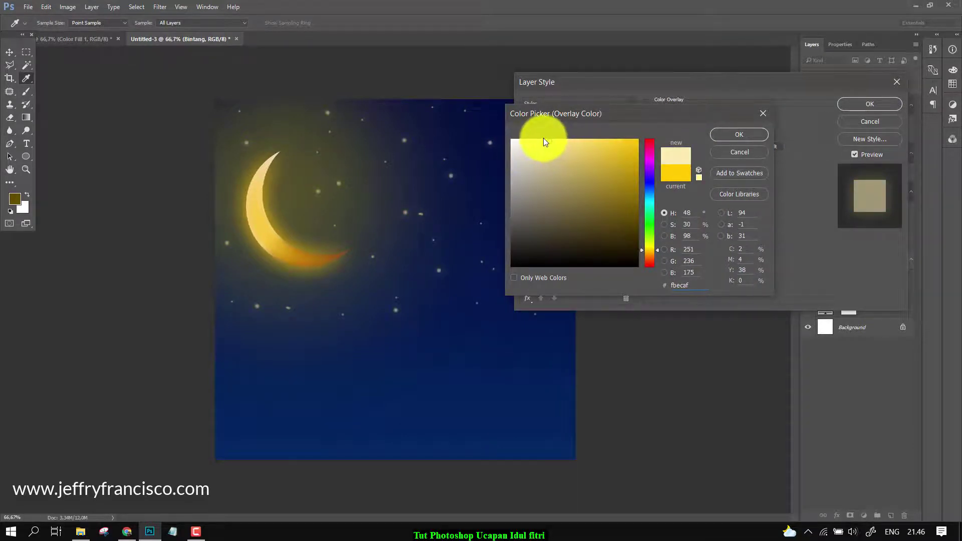
{"action": "left_click", "coordinate": [729, 135]}
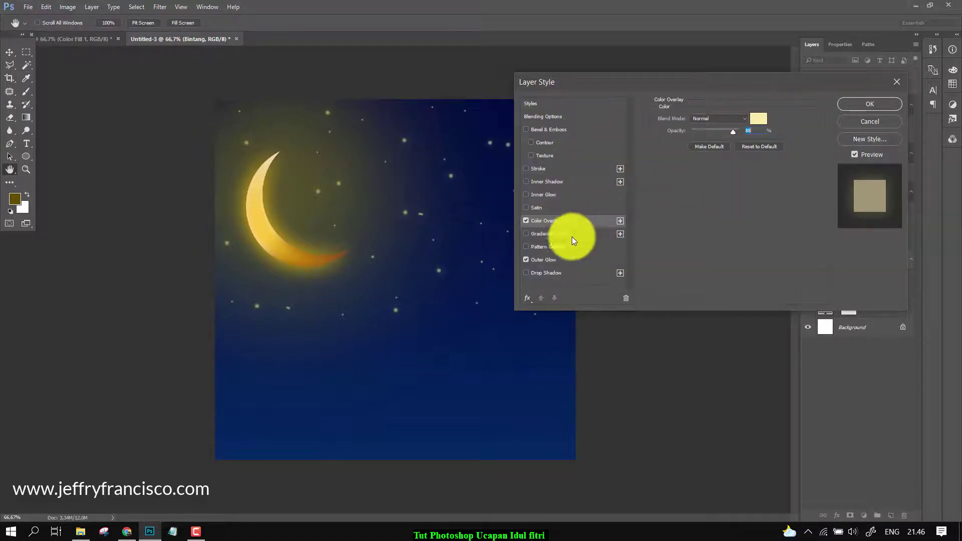
Step: Try out different blend modes for the stars' Color Overlay, settle on Difference and apply the layer style
{"action": "left_click", "coordinate": [732, 121]}
{"action": "left_click", "coordinate": [720, 133]}
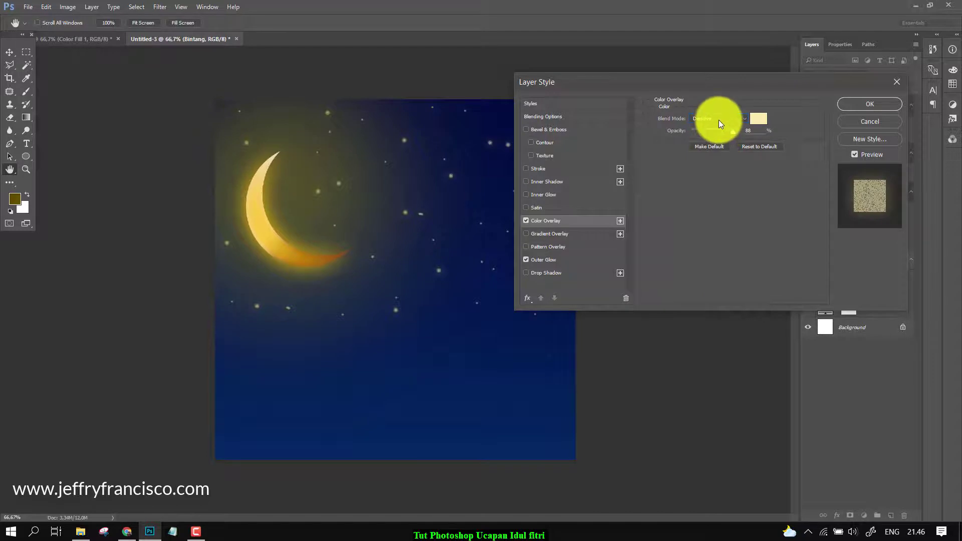
{"action": "scroll", "coordinate": [717, 116], "scroll_direction": "down", "scroll_amount": 1}
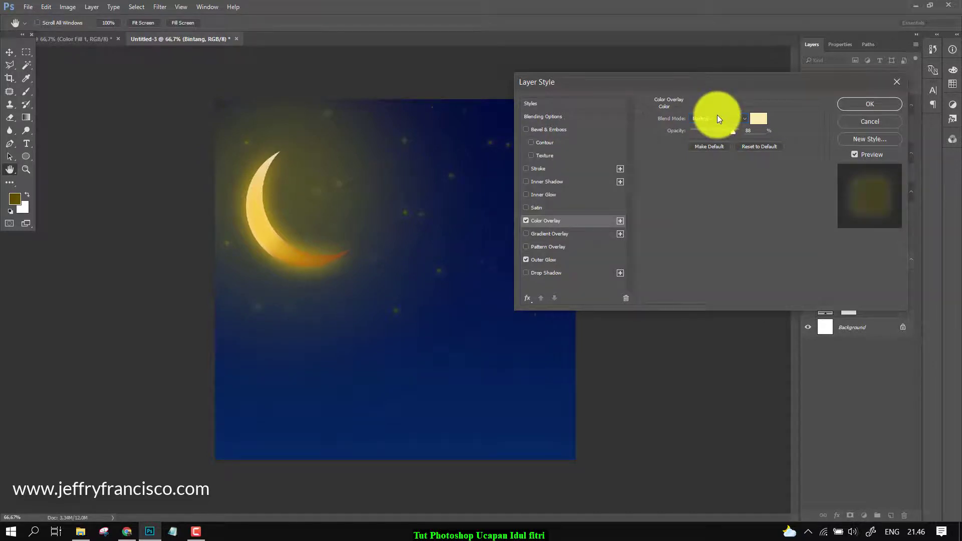
{"action": "scroll", "coordinate": [717, 115], "scroll_direction": "down", "scroll_amount": 6}
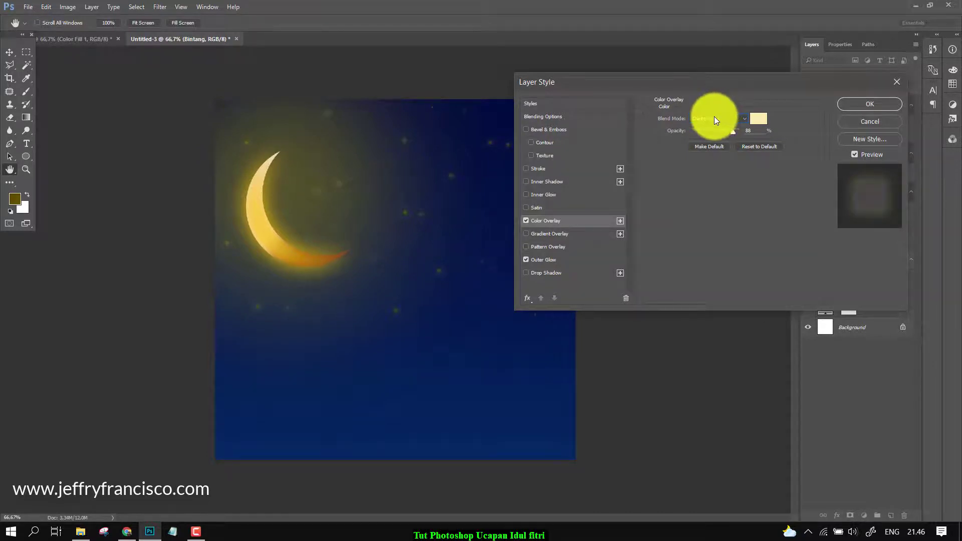
{"action": "scroll", "coordinate": [711, 119], "scroll_direction": "down", "scroll_amount": 2}
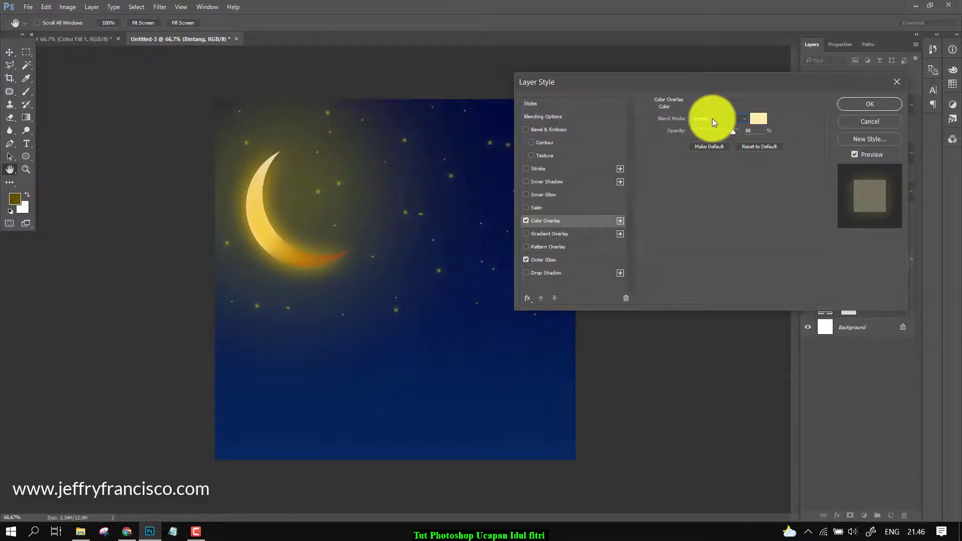
{"action": "scroll", "coordinate": [711, 119], "scroll_direction": "down", "scroll_amount": 3}
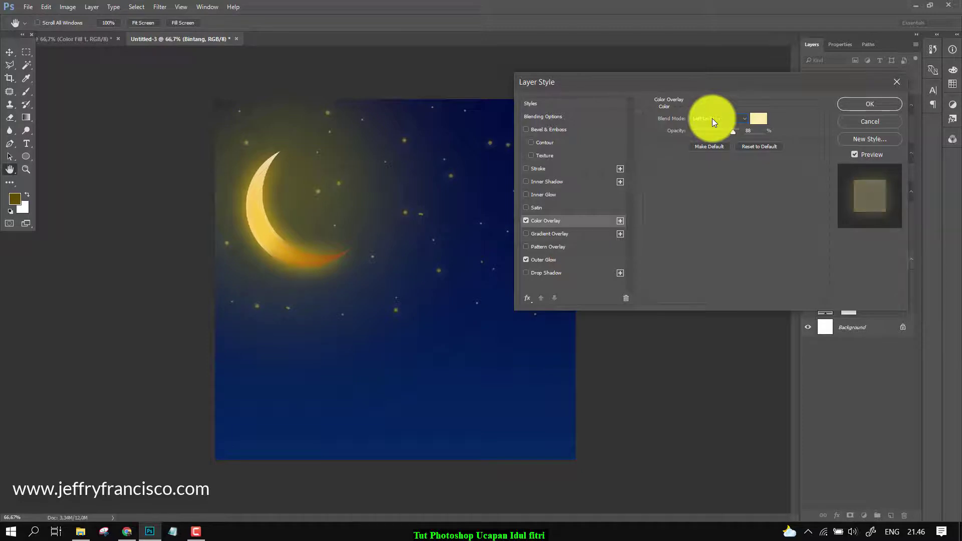
{"action": "scroll", "coordinate": [707, 119], "scroll_direction": "down", "scroll_amount": 3}
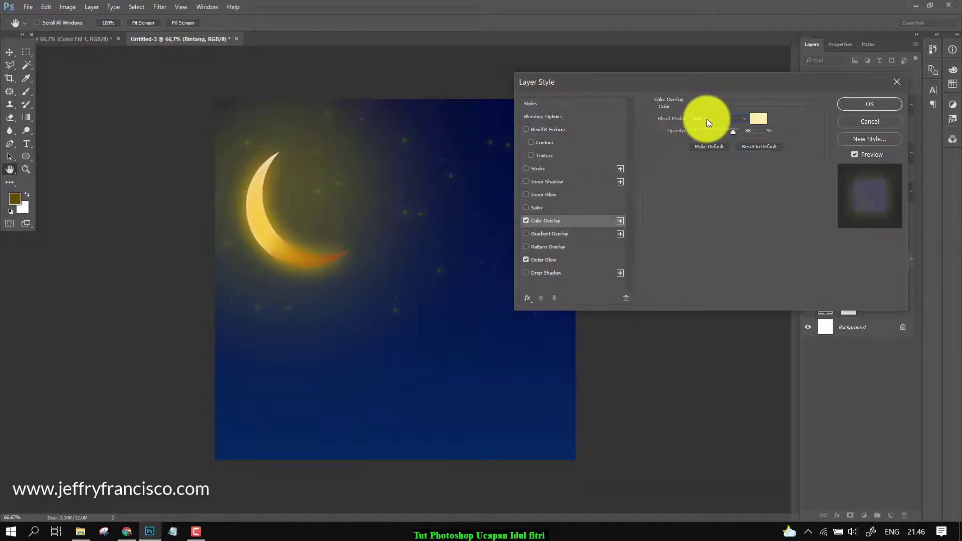
{"action": "scroll", "coordinate": [707, 119], "scroll_direction": "down", "scroll_amount": 1}
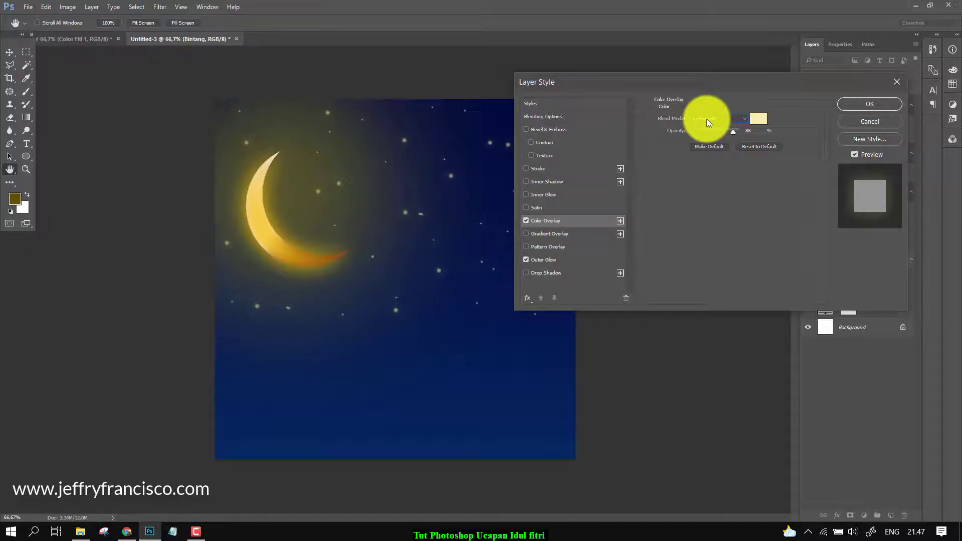
{"action": "scroll", "coordinate": [706, 119], "scroll_direction": "up", "scroll_amount": 8}
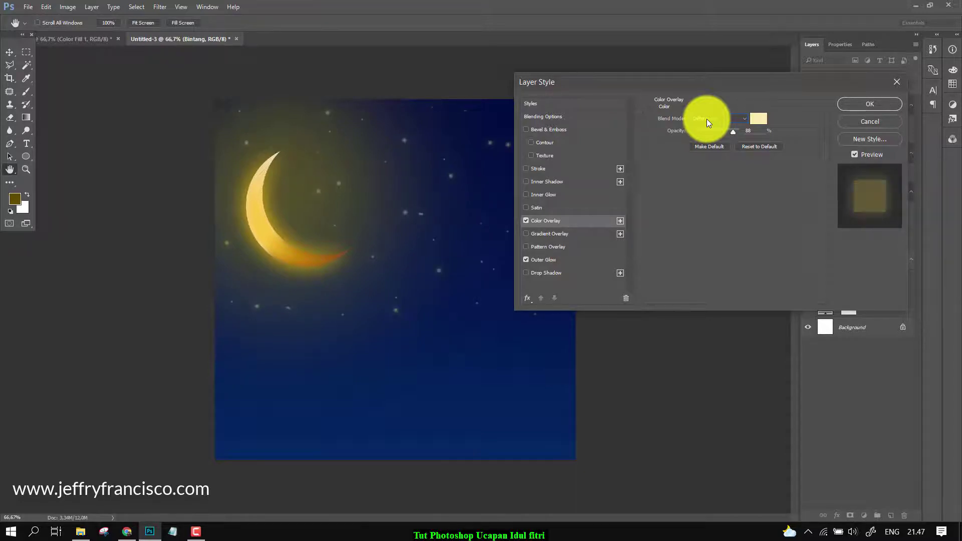
{"action": "scroll", "coordinate": [707, 118], "scroll_direction": "up", "scroll_amount": 1}
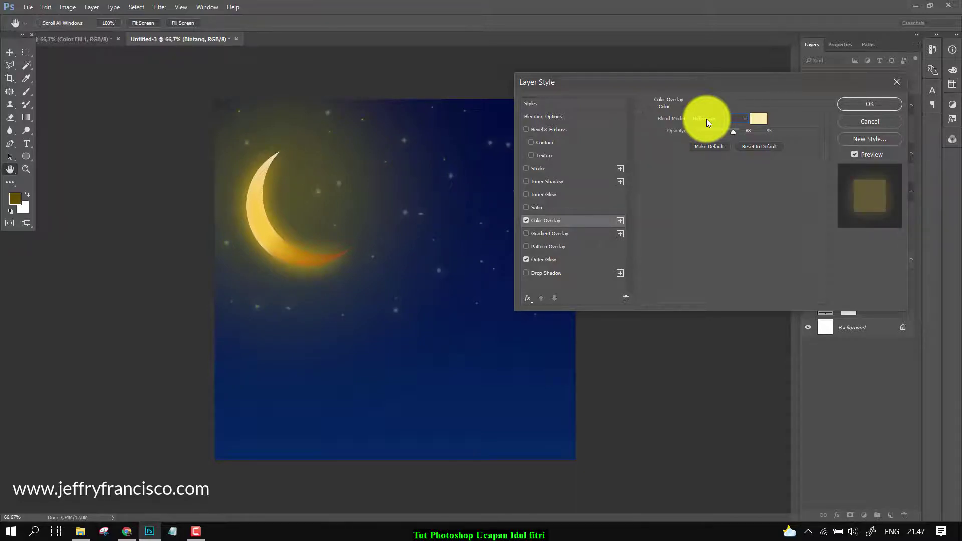
{"action": "left_click", "coordinate": [879, 110]}
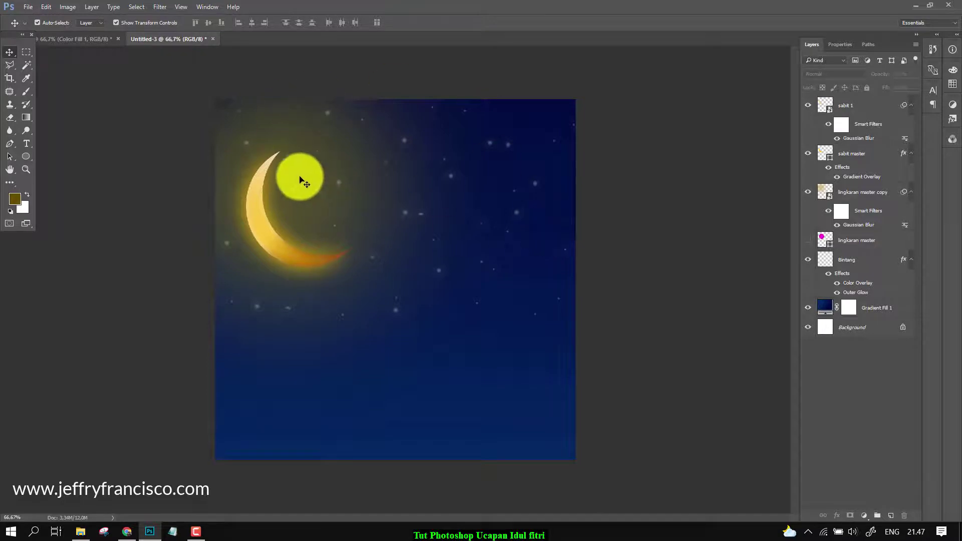
Step: Lower the opacity of the moon's large glow layer, lingkaran master copy, to 43% and deselect it
{"action": "left_click", "coordinate": [321, 178]}
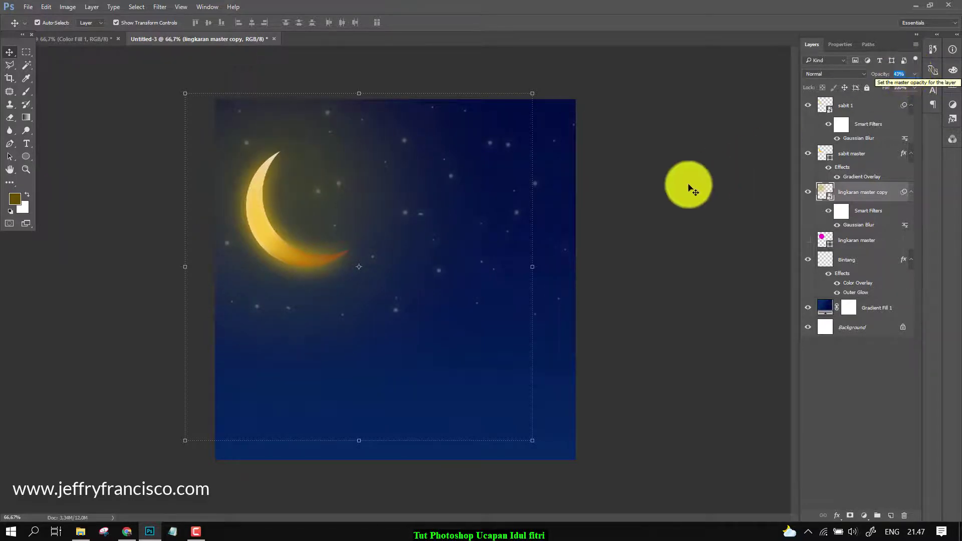
{"action": "left_click", "coordinate": [660, 200]}
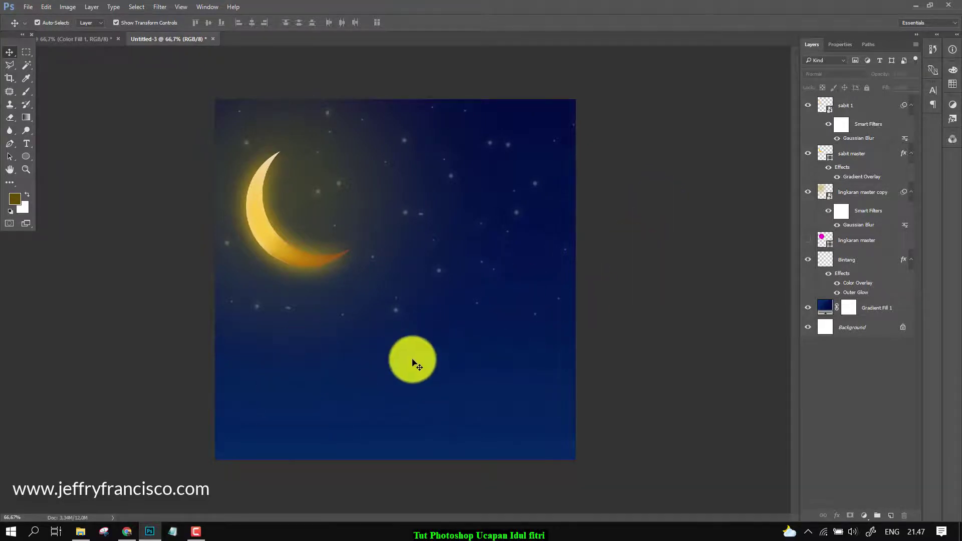
Step: Copy the mosque silhouette from the other open document into Untitled-3 and place it slightly above the canvas's bottom edge
{"action": "left_click", "coordinate": [68, 39]}
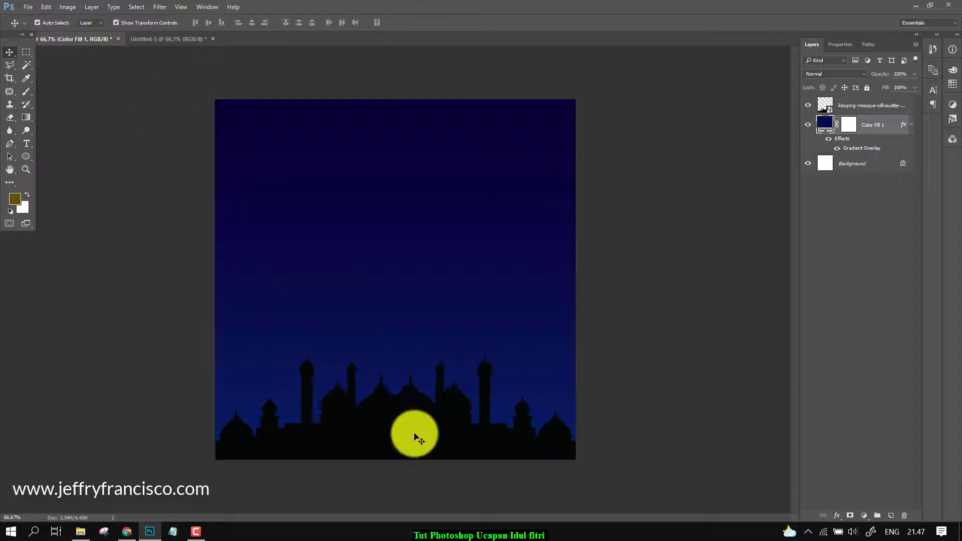
{"action": "left_click", "coordinate": [405, 430]}
{"action": "left_click_drag", "start_coordinate": [436, 432], "coordinate": [391, 430]}
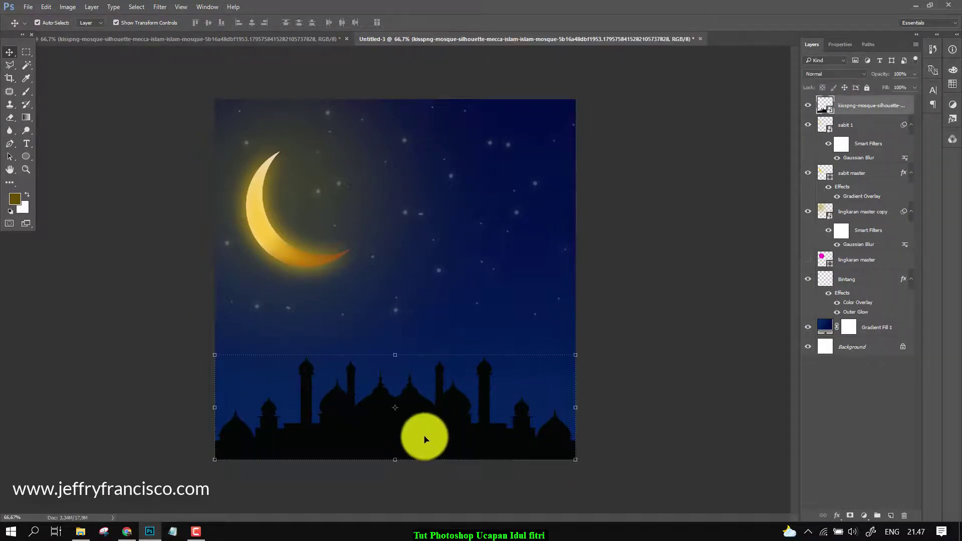
{"action": "left_click_drag", "start_coordinate": [425, 434], "coordinate": [425, 415]}
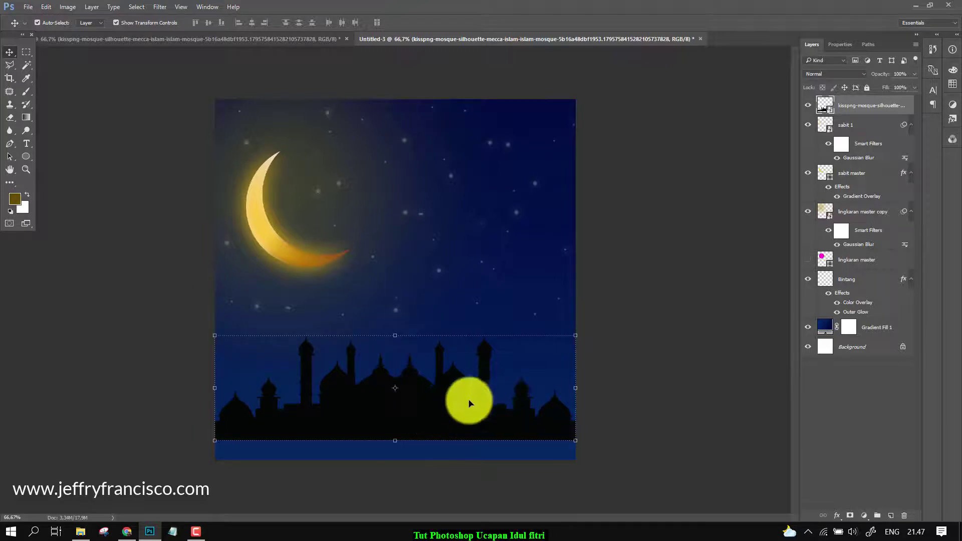
{"action": "left_click", "coordinate": [627, 362]}
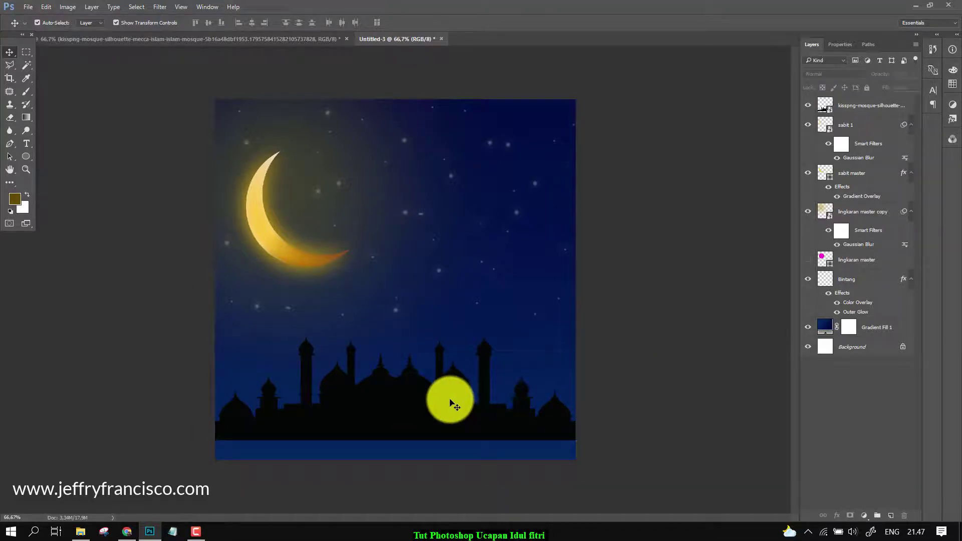
Step: Rename the mosque silhouette's layer as Masjid 1
{"action": "left_click", "coordinate": [409, 386]}
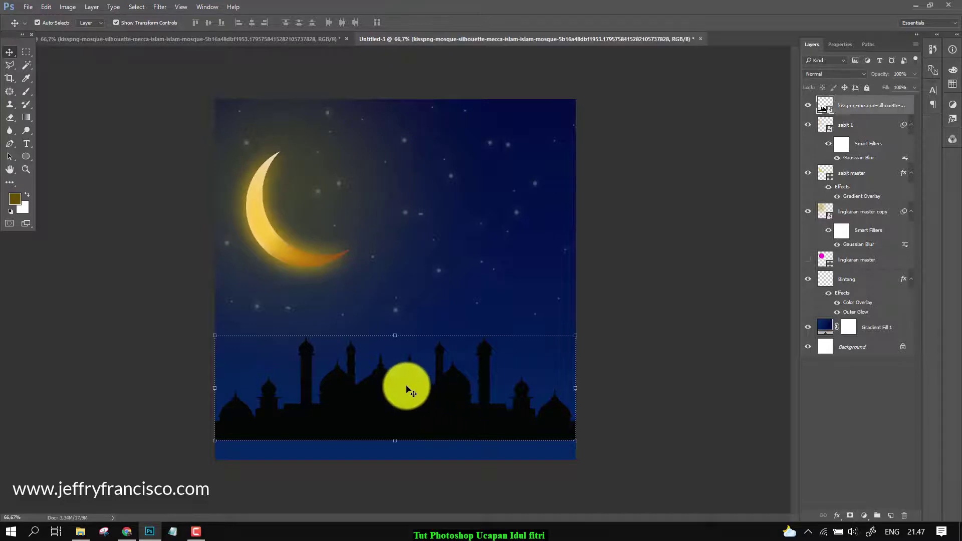
{"action": "double_click", "coordinate": [866, 104]}
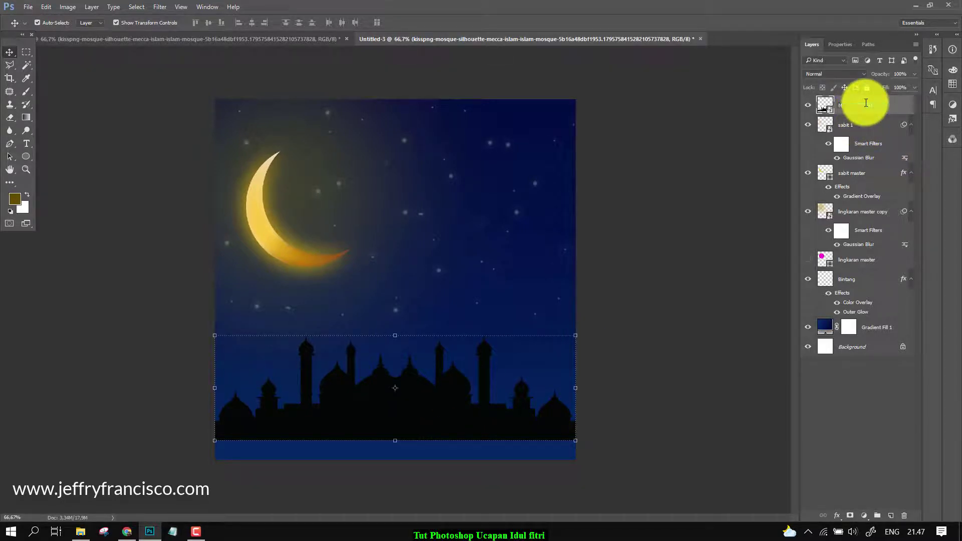
{"action": "type", "text": "Masjid 1"}
{"action": "key", "text": "Return"}
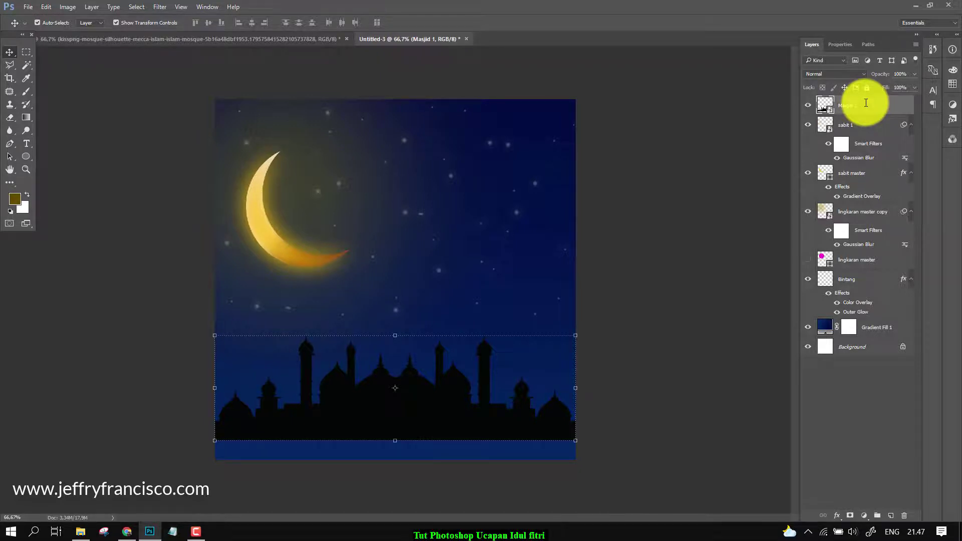
Step: Duplicate the Masjid 1 layer and hide the original, leaving only the copy of the mosque visible
{"action": "key", "text": "ctrl+j"}
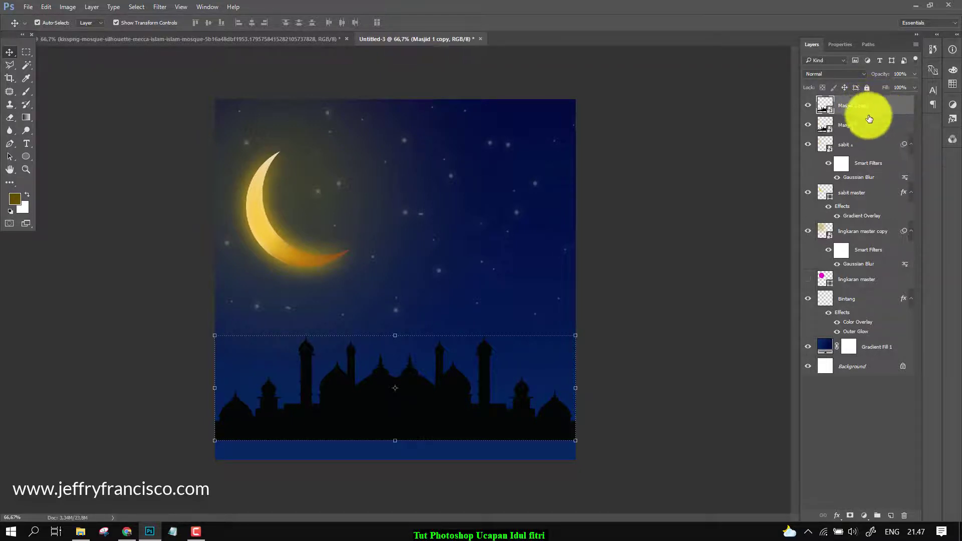
{"action": "left_click", "coordinate": [808, 125]}
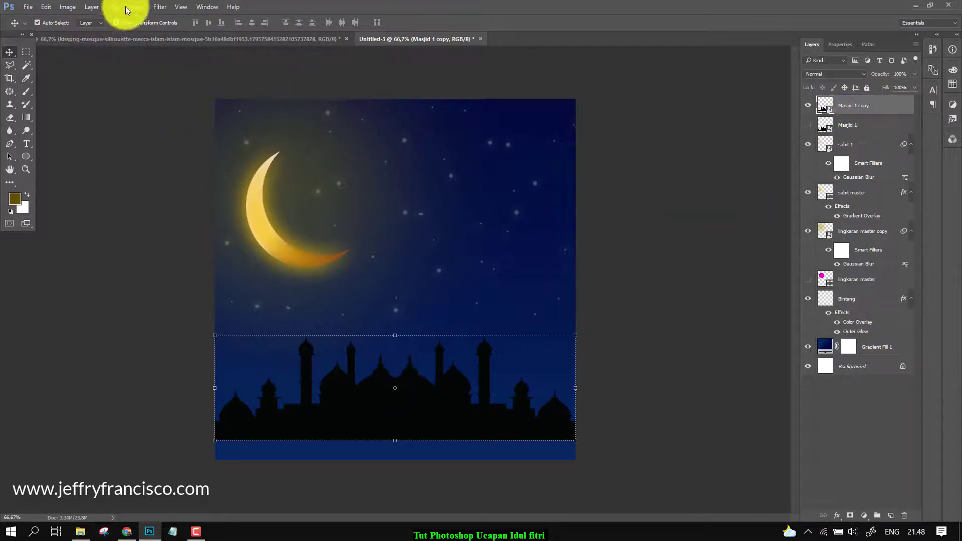
Step: Add an Outer Glow effect to the Masjid 1 copy layer using the light blue colour #6d95ef
{"action": "left_click", "coordinate": [835, 516]}
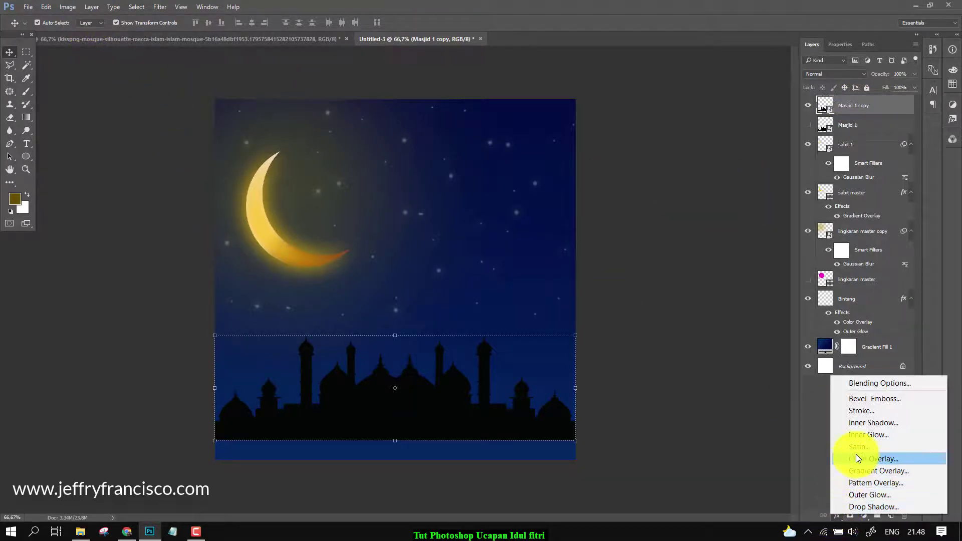
{"action": "left_click", "coordinate": [860, 492]}
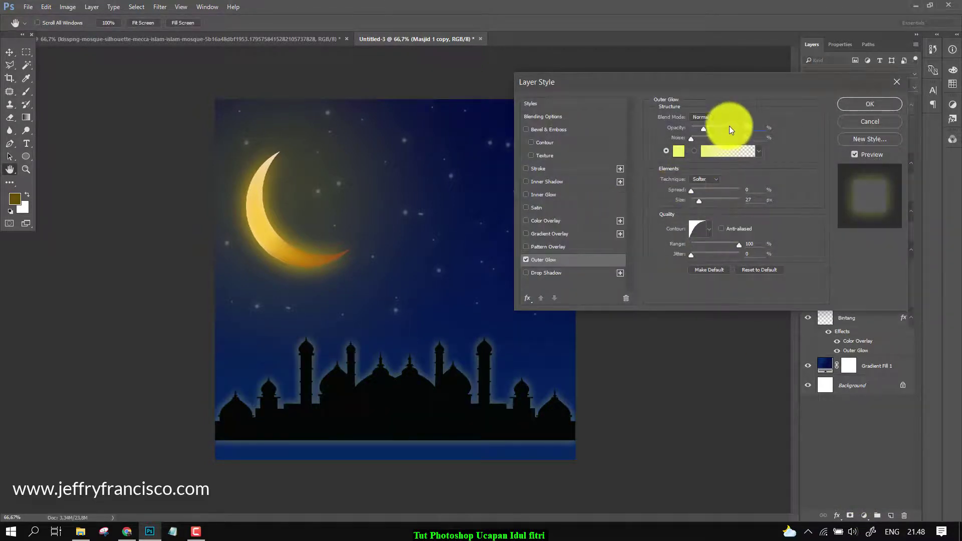
{"action": "left_click", "coordinate": [681, 152]}
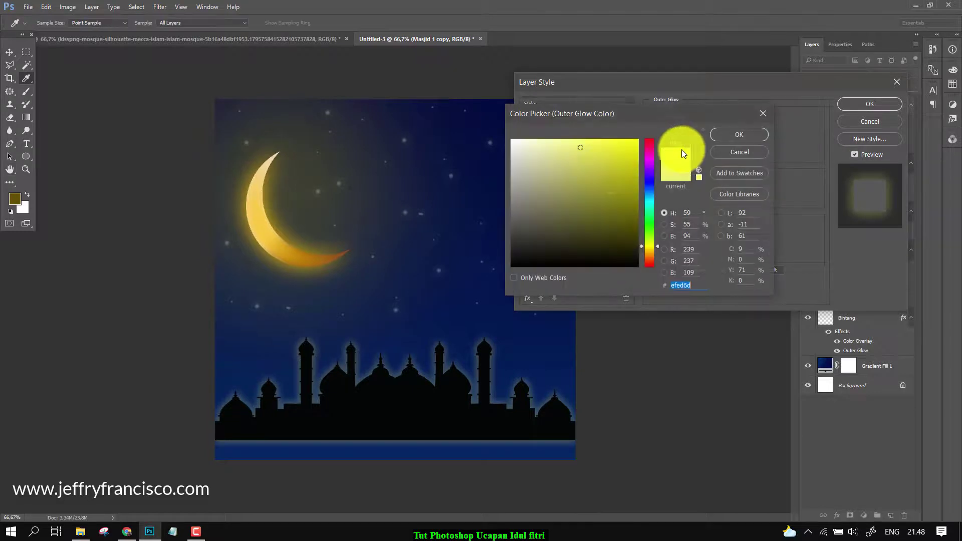
{"action": "left_click", "coordinate": [650, 193]}
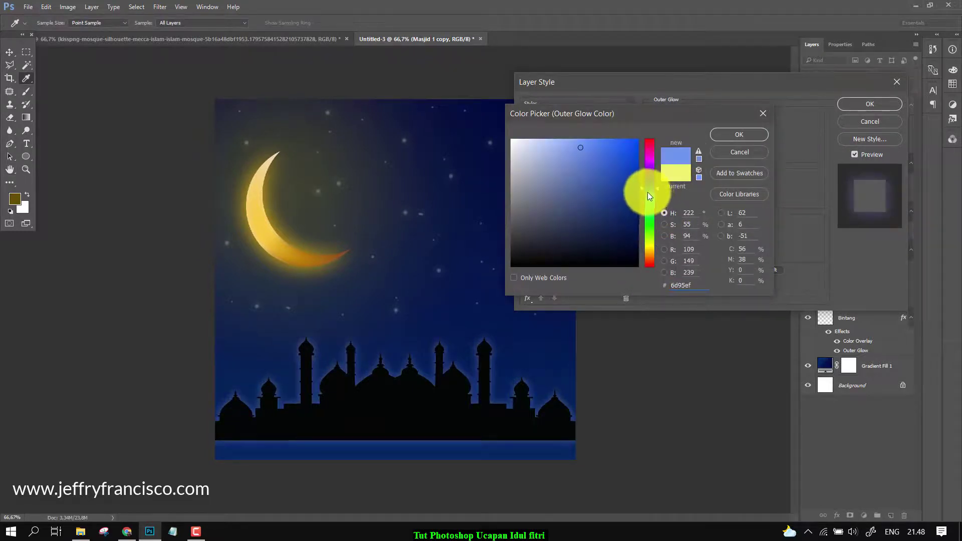
{"action": "left_click", "coordinate": [733, 134]}
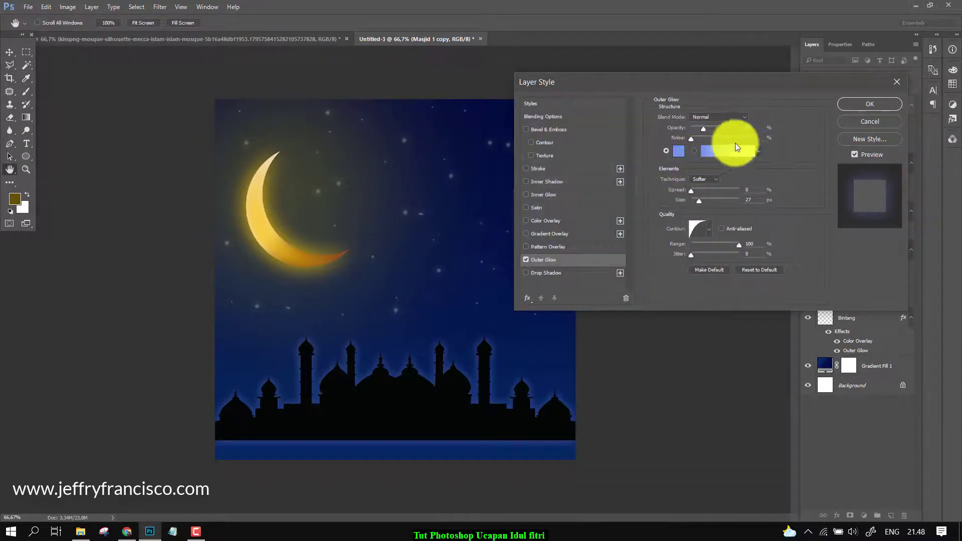
Step: Set the mosque's Outer Glow opacity to 35% and size to about 160 px, then apply the layer style
{"action": "left_click", "coordinate": [708, 129]}
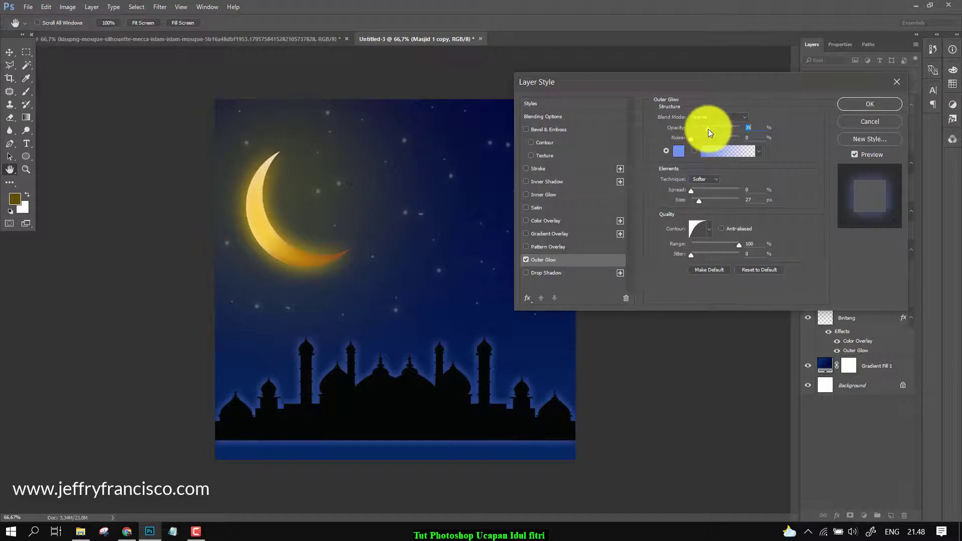
{"action": "left_click_drag", "start_coordinate": [700, 204], "coordinate": [717, 194]}
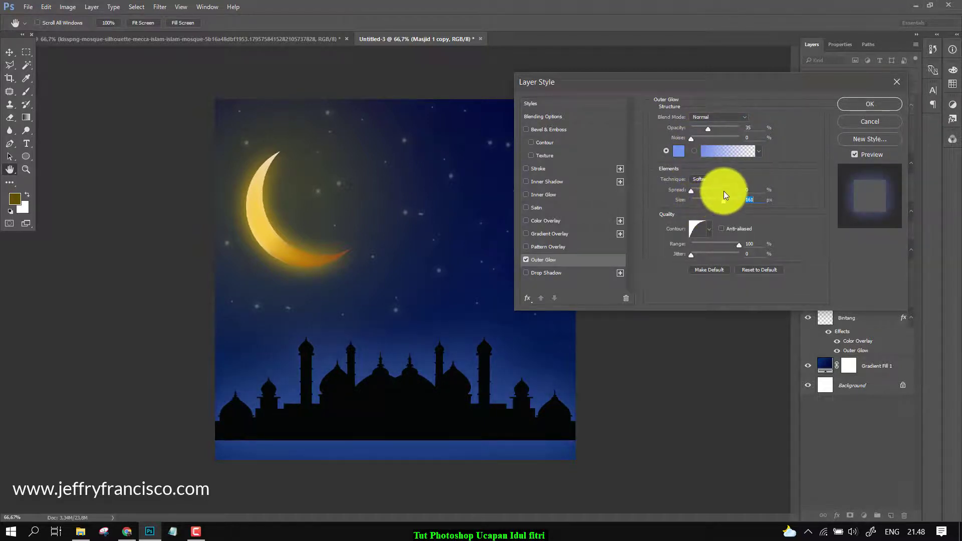
{"action": "left_click", "coordinate": [852, 105]}
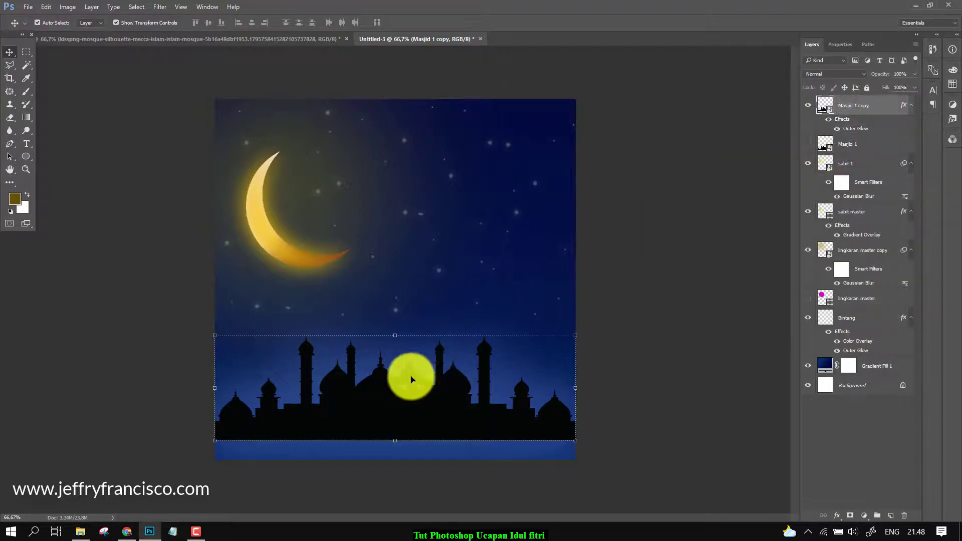
{"action": "left_click", "coordinate": [341, 465]}
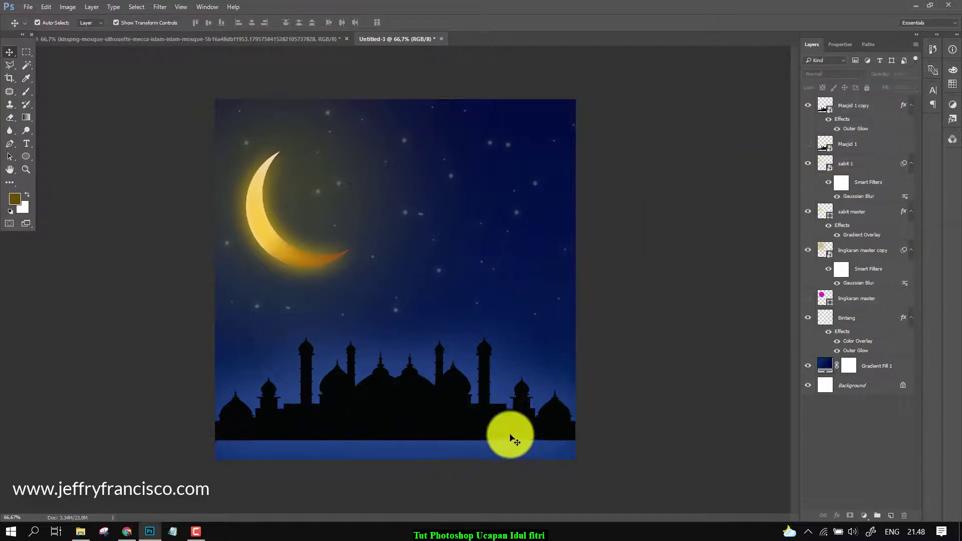
Step: Choose the Eraser for the Masjid 1 copy layer and rasterize its smart object so it can be erased
{"action": "left_click", "coordinate": [10, 119]}
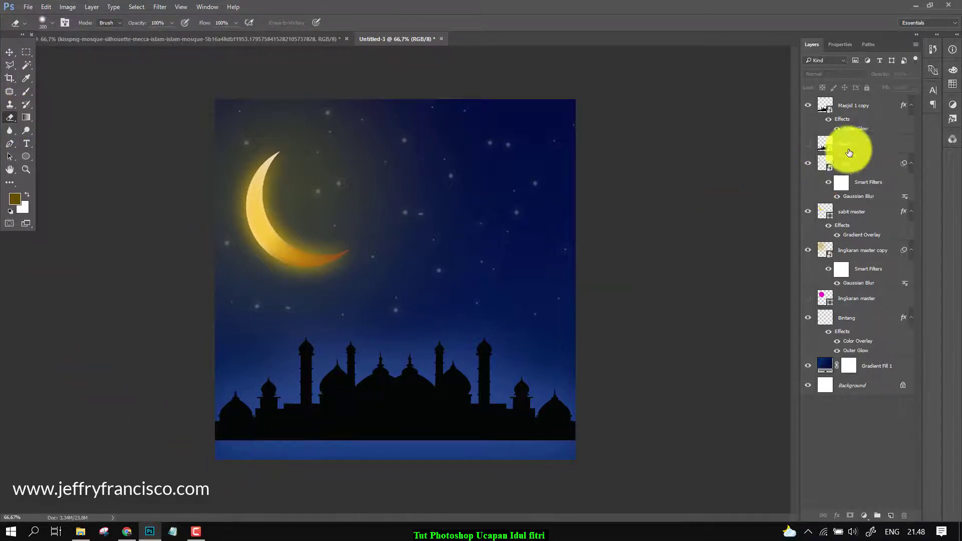
{"action": "left_click", "coordinate": [859, 117]}
{"action": "left_click", "coordinate": [321, 434]}
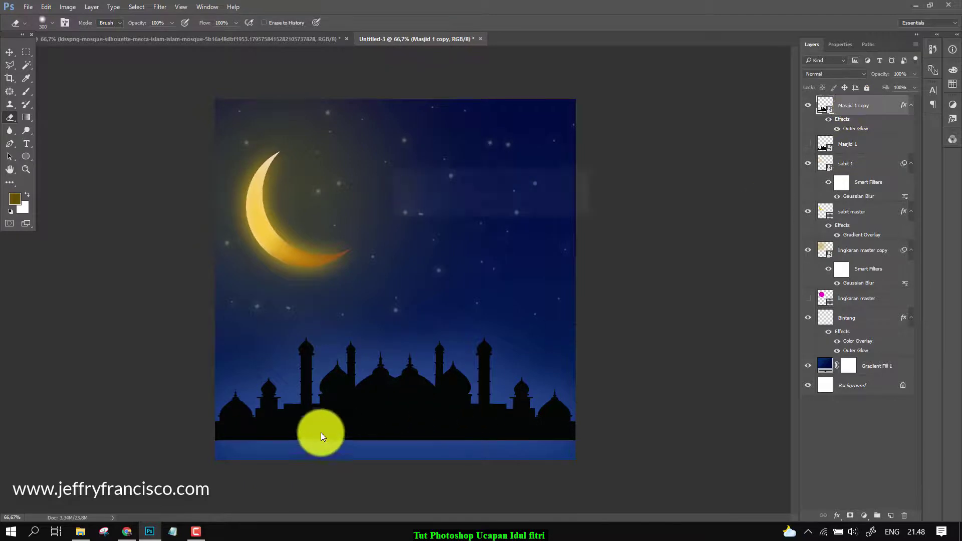
{"action": "left_click", "coordinate": [472, 213]}
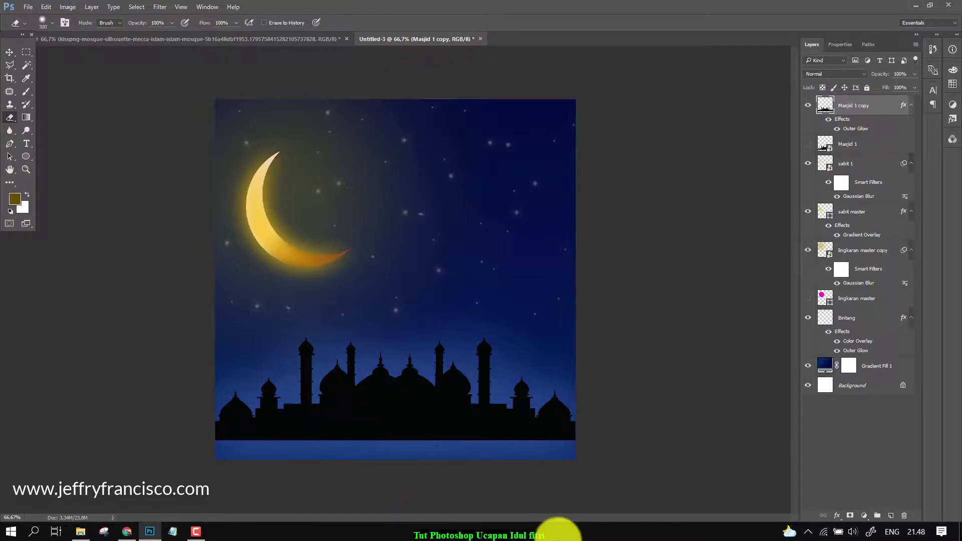
Step: Enlarge the soft Eraser brush to 700 px and fade out the mosque silhouette's bottom edge
{"action": "scroll", "coordinate": [425, 429], "scroll_direction": "down", "scroll_amount": 3}
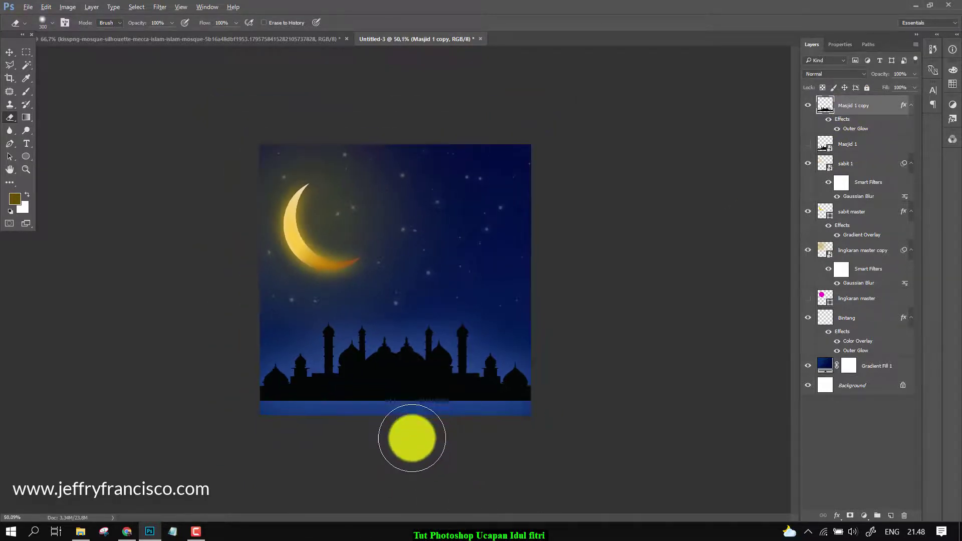
{"action": "scroll", "coordinate": [420, 428], "scroll_direction": "down", "scroll_amount": 2}
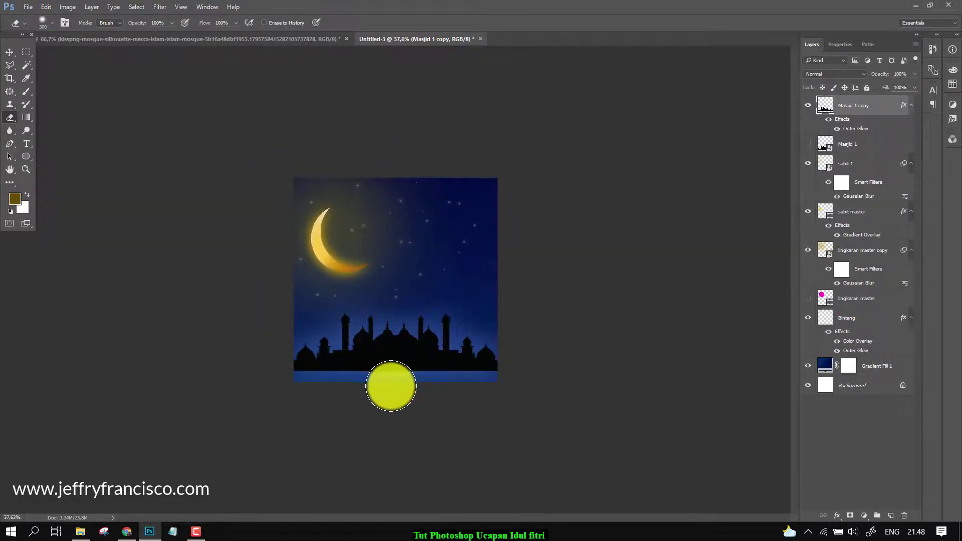
{"action": "key", "text": "bracketright"}
{"action": "key", "text": "bracketright"}
{"action": "key", "text": "bracketright"}
{"action": "key", "text": "bracketright"}
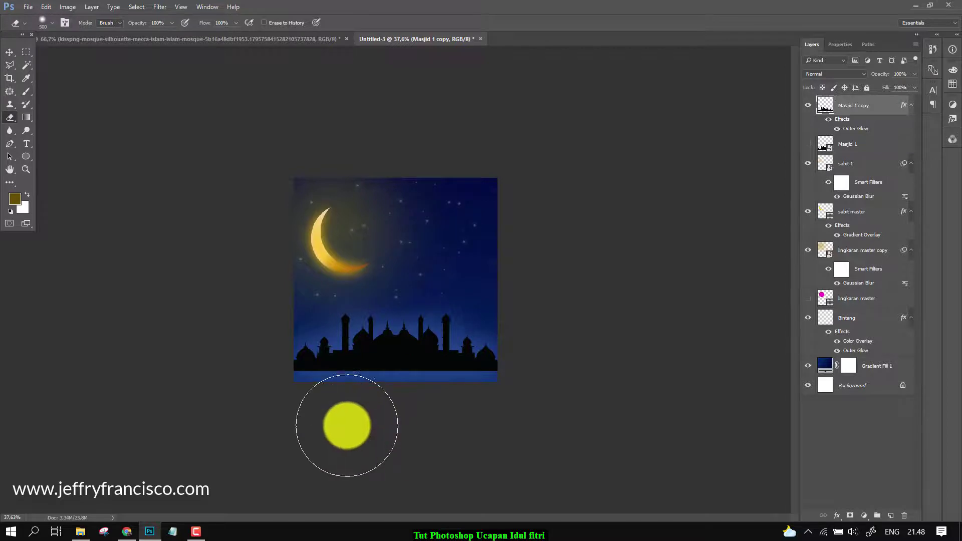
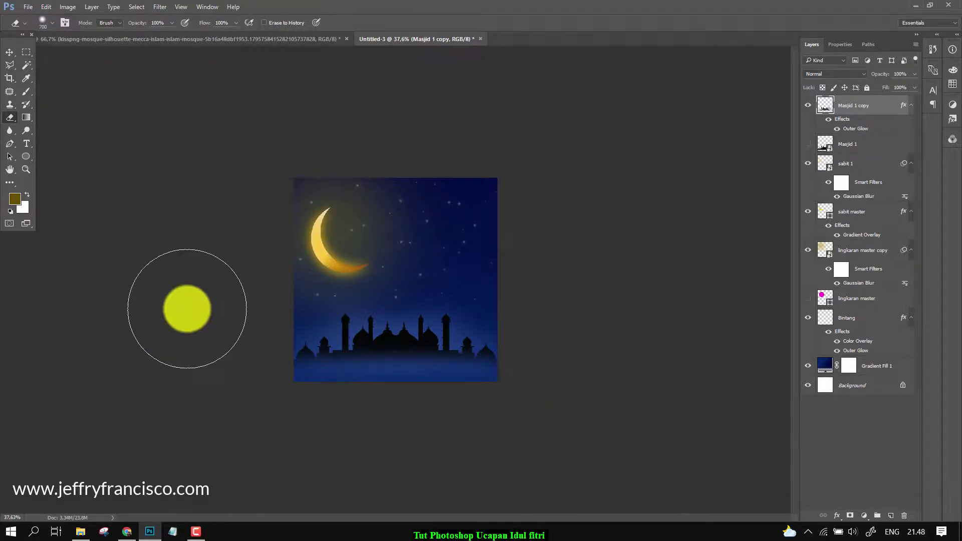
Step: Move the mosque silhouette down slightly so its faded base sits at the canvas's bottom edge
{"action": "left_click", "coordinate": [9, 52]}
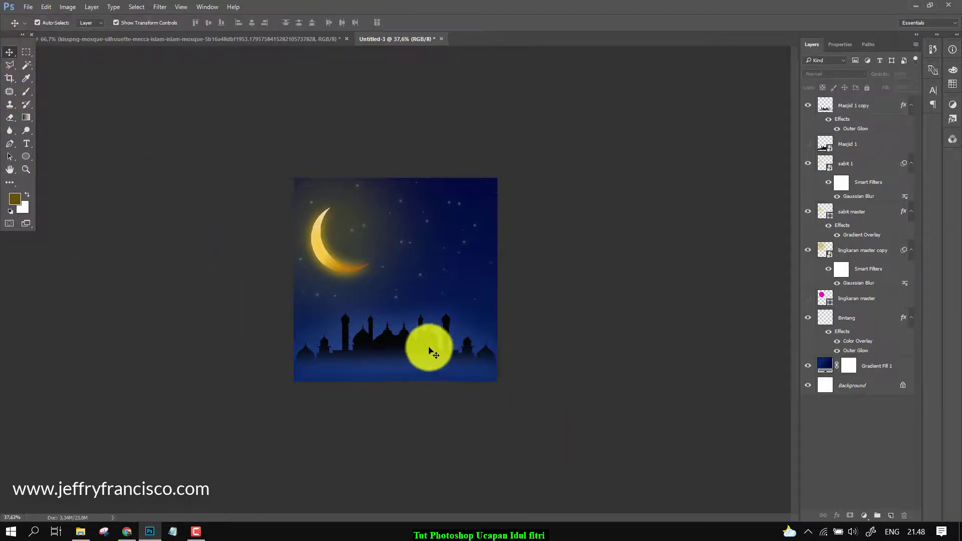
{"action": "left_click_drag", "start_coordinate": [430, 347], "coordinate": [429, 356]}
{"action": "left_click", "coordinate": [601, 376]}
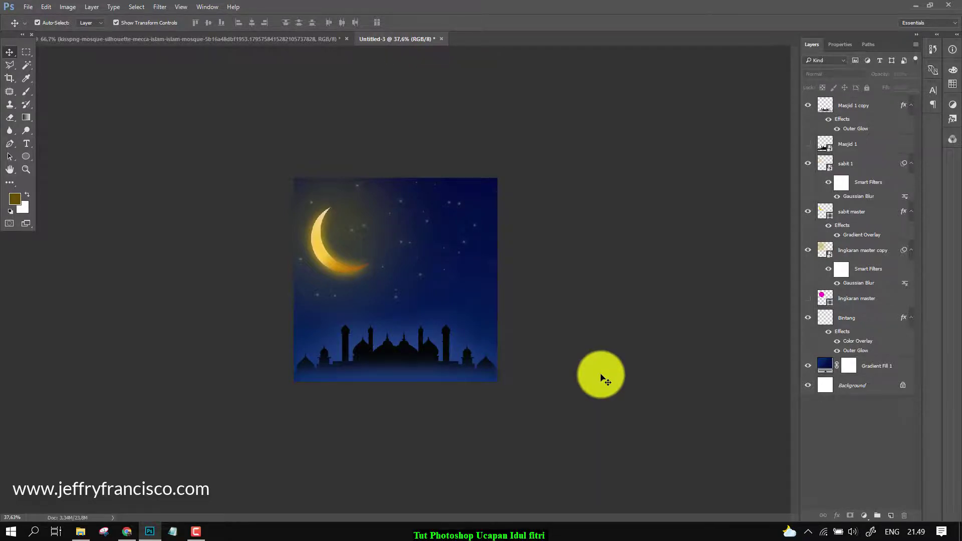
Step: Scale down the crescent moon's sabit 1 and sabit master layers together
{"action": "scroll", "coordinate": [424, 280], "scroll_direction": "up", "scroll_amount": 2}
{"action": "left_click", "coordinate": [347, 269]}
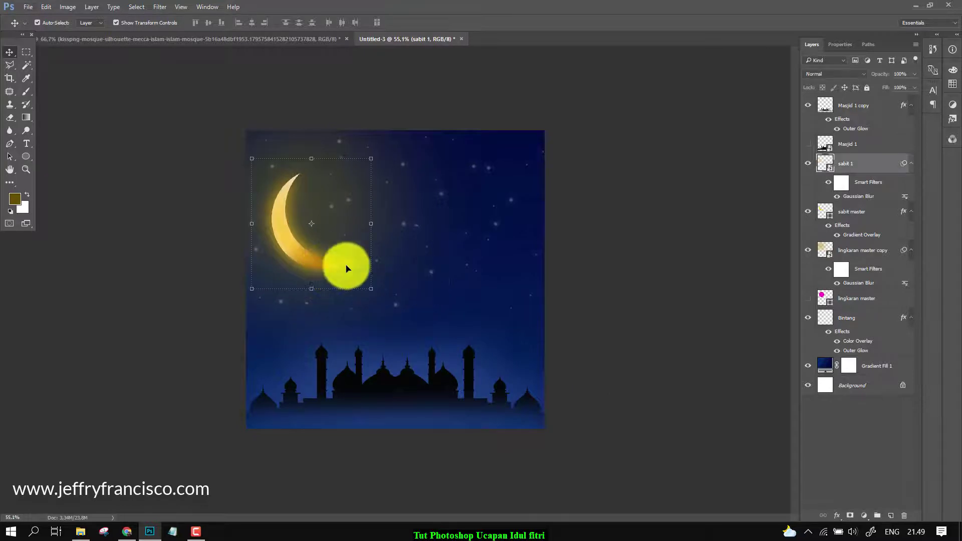
{"action": "left_click", "coordinate": [860, 156]}
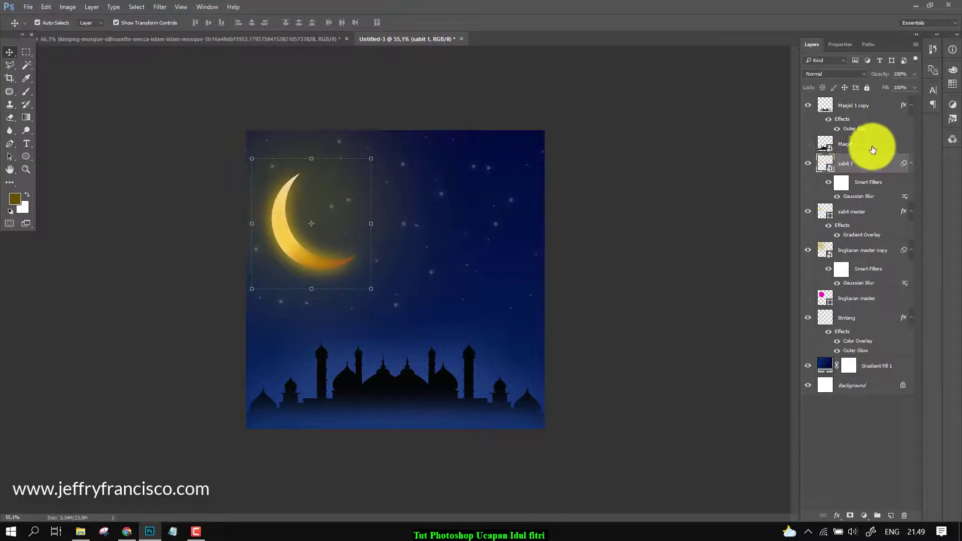
{"action": "left_click", "coordinate": [878, 213], "text": "ctrl"}
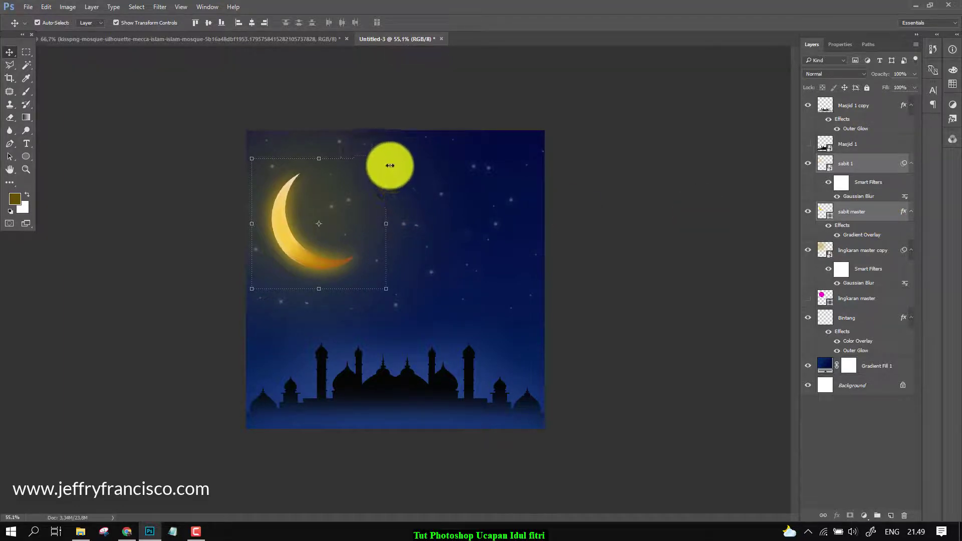
{"action": "left_click_drag", "start_coordinate": [386, 158], "coordinate": [359, 185]}
{"action": "left_click", "coordinate": [436, 23]}
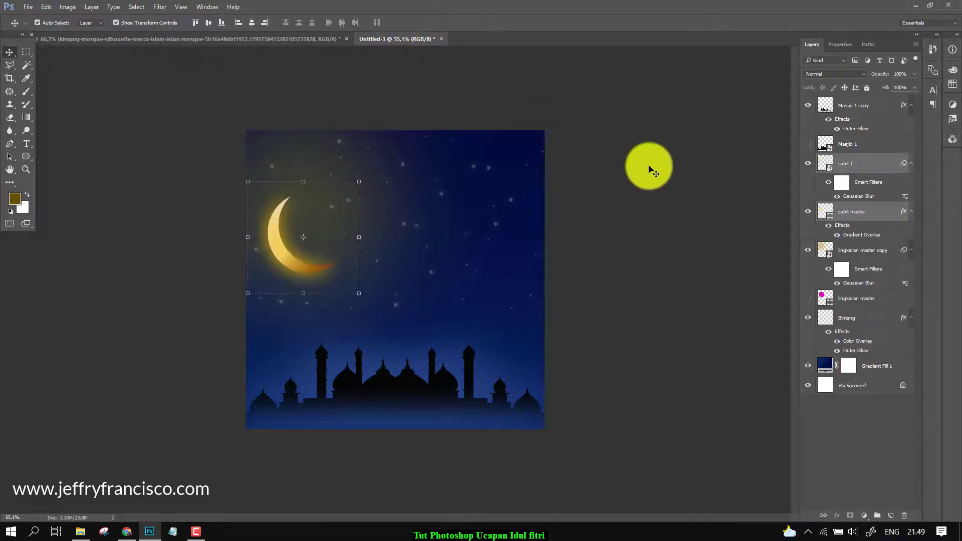
Step: Nudge the crescent moon layers straight up toward the canvas's upper edge
{"action": "key", "text": "Up"}
{"action": "key", "text": "Up"}
{"action": "key", "text": "Up"}
{"action": "key", "text": "Up"}
{"action": "key", "text": "Up"}
{"action": "key", "text": "Up"}
{"action": "key", "text": "Up"}
{"action": "key", "text": "Up"}
{"action": "key", "text": "Up"}
{"action": "key", "text": "Up"}
{"action": "key", "text": "Up"}
{"action": "key", "text": "Up"}
{"action": "key", "text": "Up"}
{"action": "key", "text": "Up"}
{"action": "key", "text": "Up"}
{"action": "key", "text": "Up"}
{"action": "key", "text": "Up"}
{"action": "key", "text": "Up"}
{"action": "key", "text": "Up"}
{"action": "key", "text": "Up"}
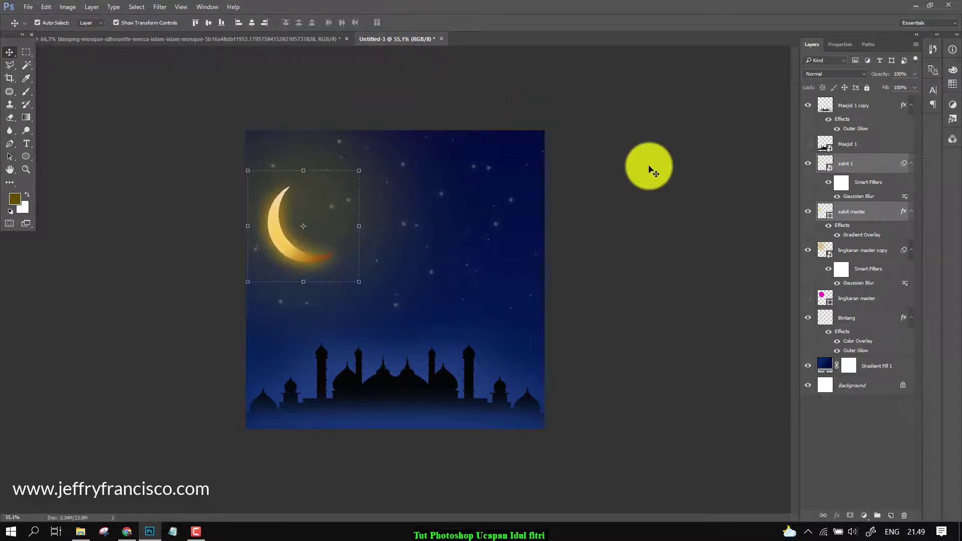
{"action": "key", "text": "Up"}
{"action": "key", "text": "Up"}
{"action": "key", "text": "Up"}
{"action": "key", "text": "Up"}
{"action": "key", "text": "Up"}
{"action": "key", "text": "Up"}
{"action": "key", "text": "Up"}
{"action": "key", "text": "Up"}
{"action": "key", "text": "Up"}
{"action": "key", "text": "Up"}
{"action": "key", "text": "Up"}
{"action": "key", "text": "Up"}
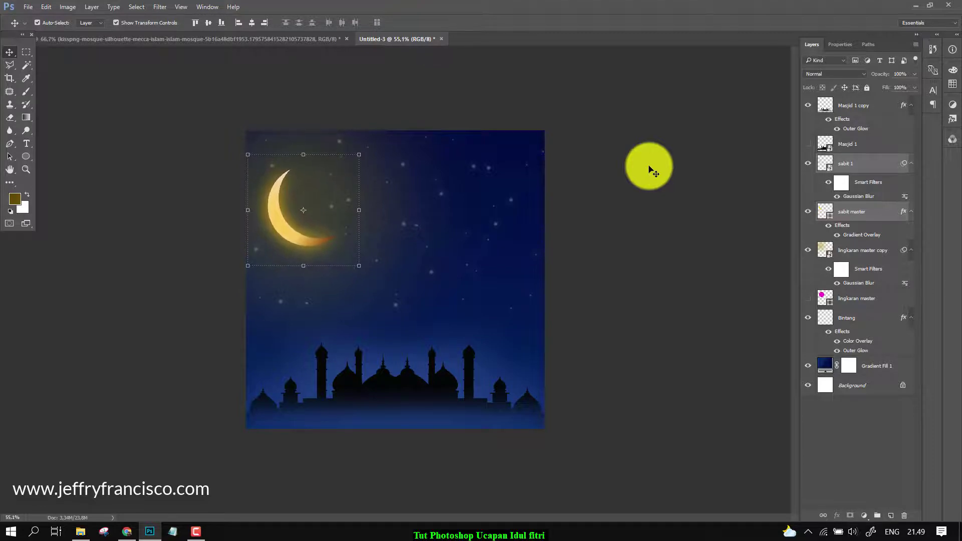
Step: Deselect the moon and lower the mosque silhouette a little further toward the bottom edge of the canvas
{"action": "left_click", "coordinate": [648, 195]}
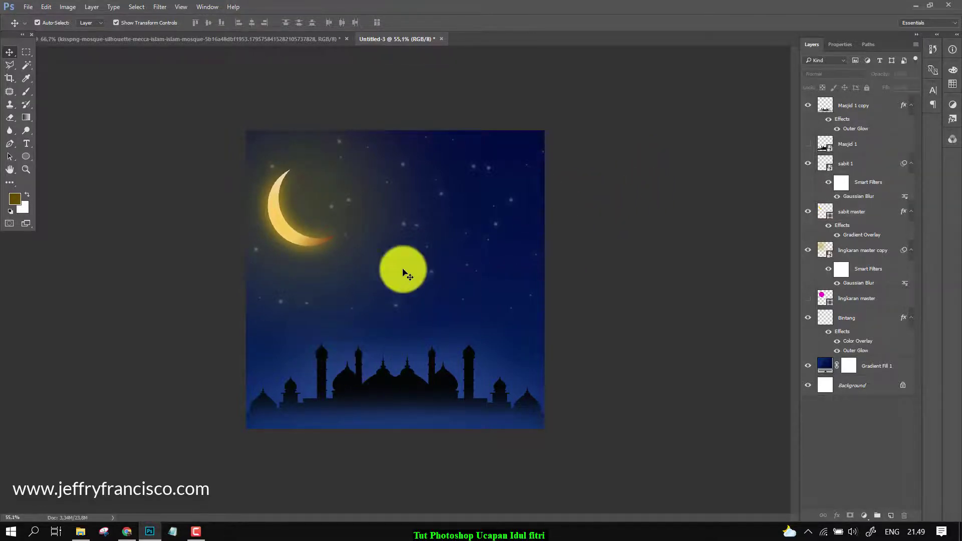
{"action": "left_click_drag", "start_coordinate": [408, 383], "coordinate": [410, 395]}
{"action": "left_click", "coordinate": [638, 361]}
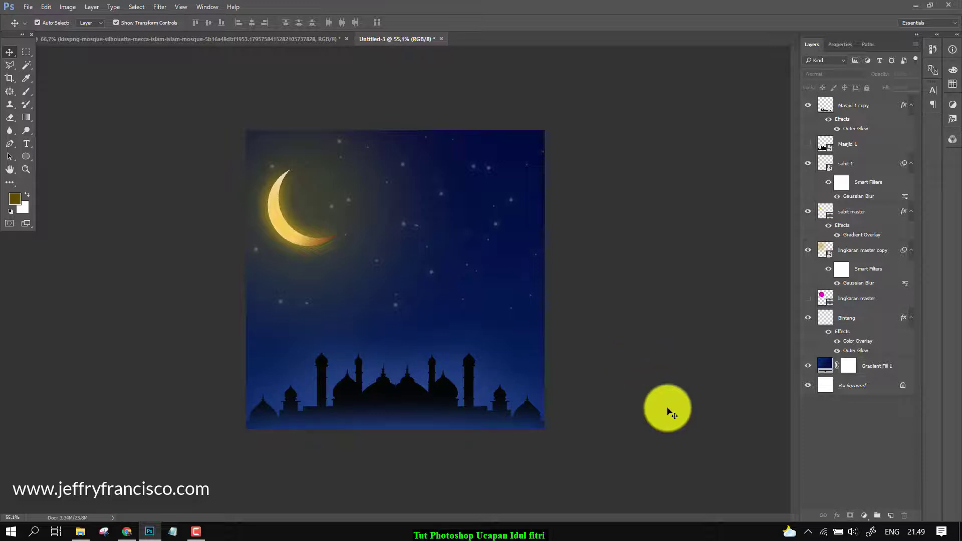
Step: Add the text "Selamat Hari Raya Idul Fitri" in Montserrat ExtraBold in the sky beside the moon
{"action": "left_click", "coordinate": [29, 143]}
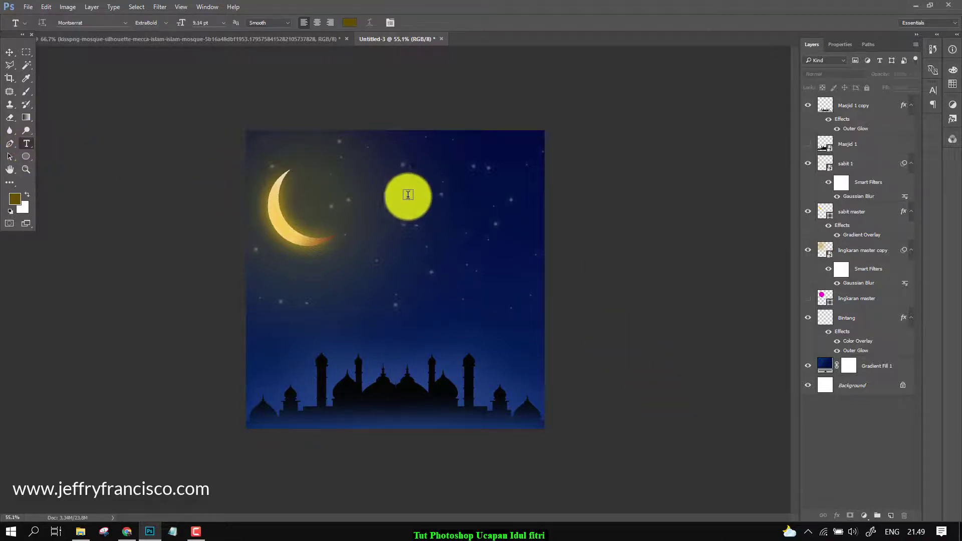
{"action": "left_click", "coordinate": [392, 197]}
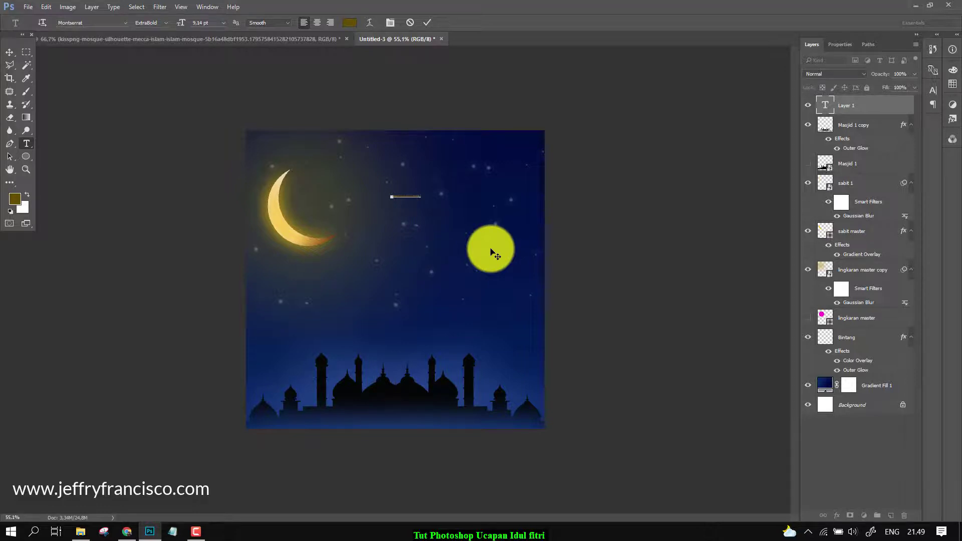
{"action": "left_click", "coordinate": [430, 24]}
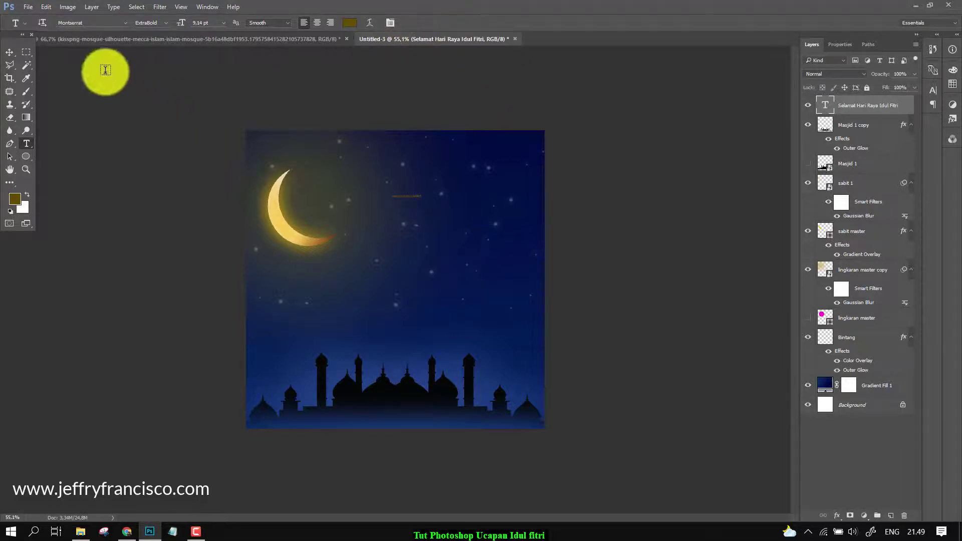
Step: Scale the greeting text up to about 566% and place it in the upper sky, right of the crescent moon
{"action": "left_click", "coordinate": [9, 52]}
{"action": "left_click_drag", "start_coordinate": [424, 202], "coordinate": [517, 242]}
{"action": "left_click_drag", "start_coordinate": [490, 206], "coordinate": [478, 179]}
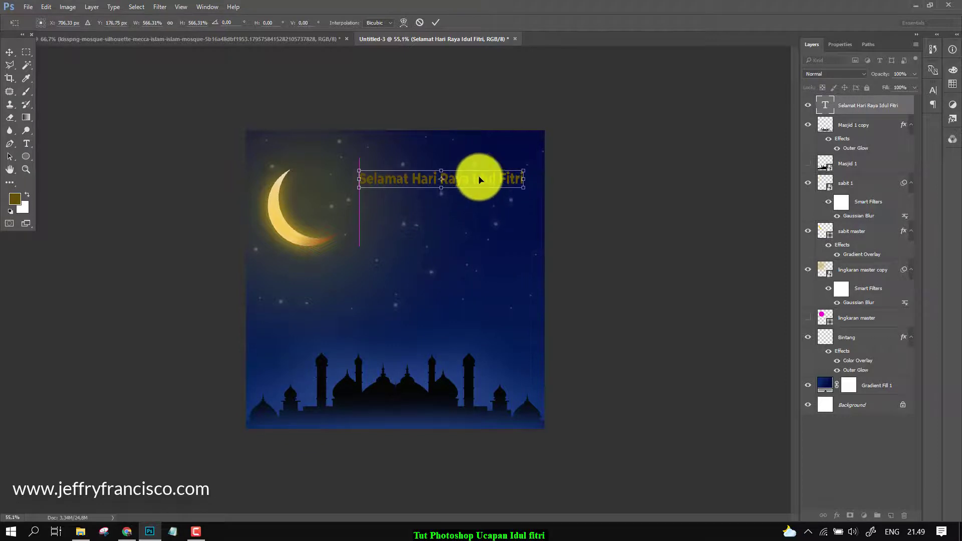
{"action": "left_click", "coordinate": [436, 22]}
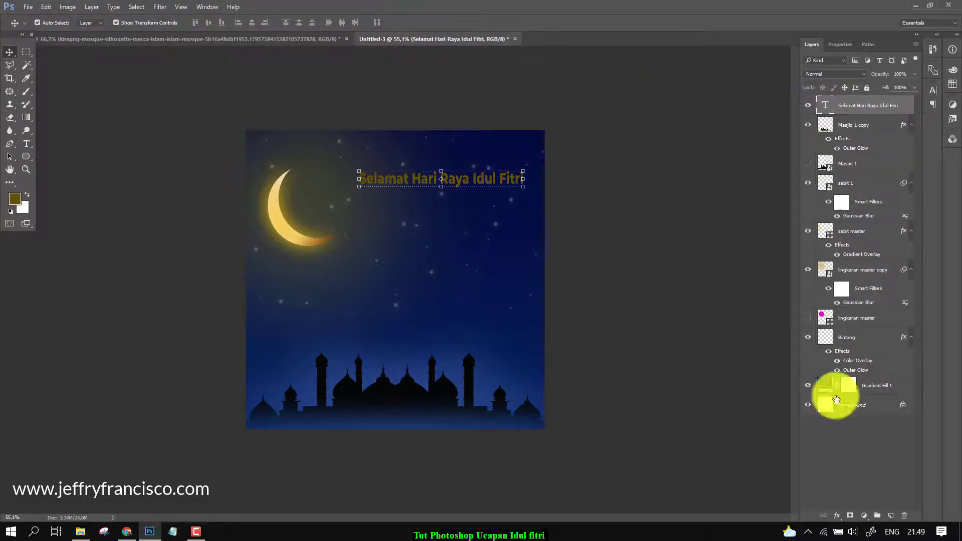
{"action": "left_click", "coordinate": [841, 484]}
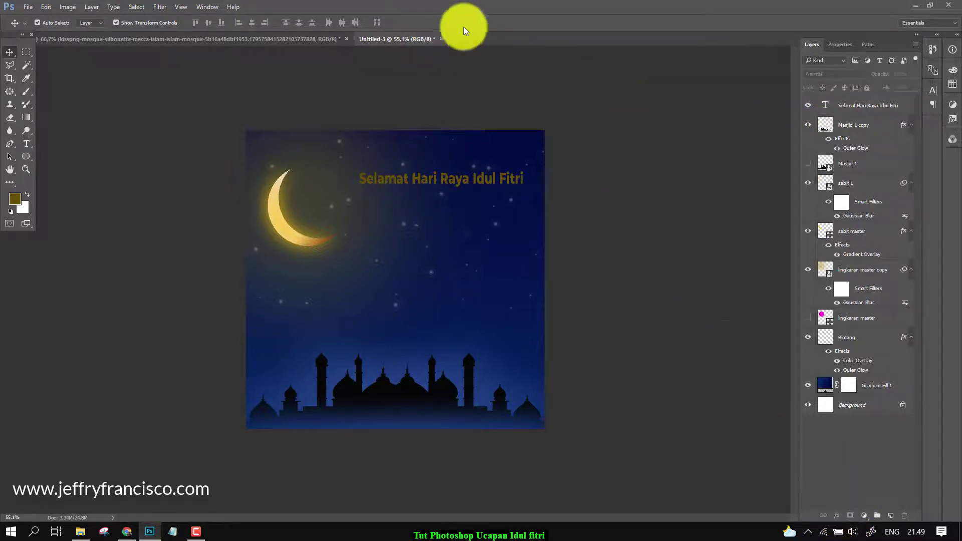
Step: Add a radial Gradient Overlay to the greeting text with 81% opacity, a 126° angle and 51% scale
{"action": "left_click", "coordinate": [858, 105]}
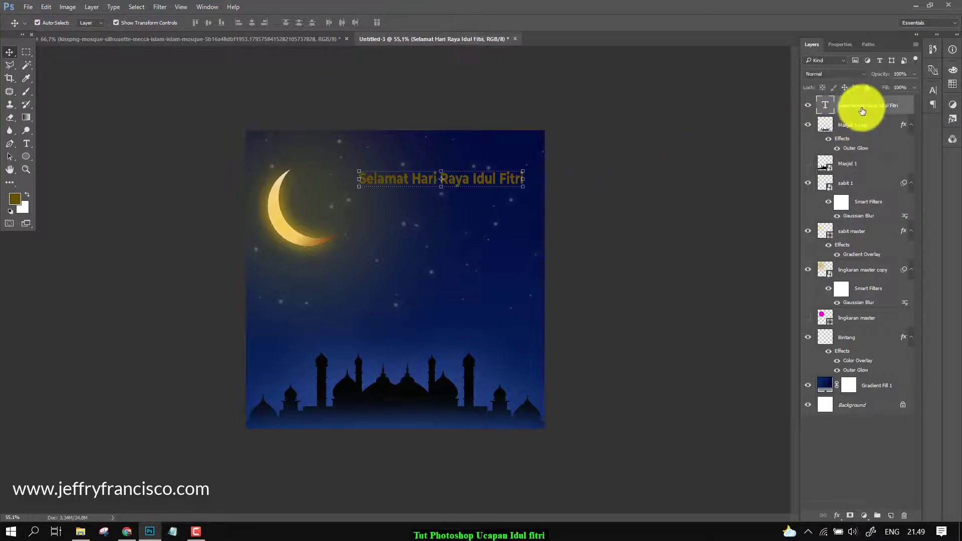
{"action": "left_click", "coordinate": [837, 515]}
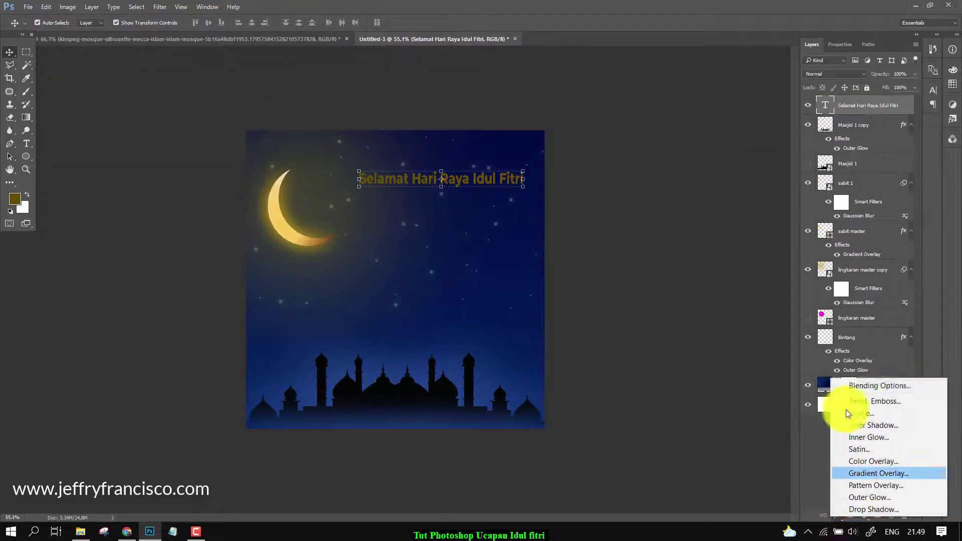
{"action": "left_click", "coordinate": [878, 470]}
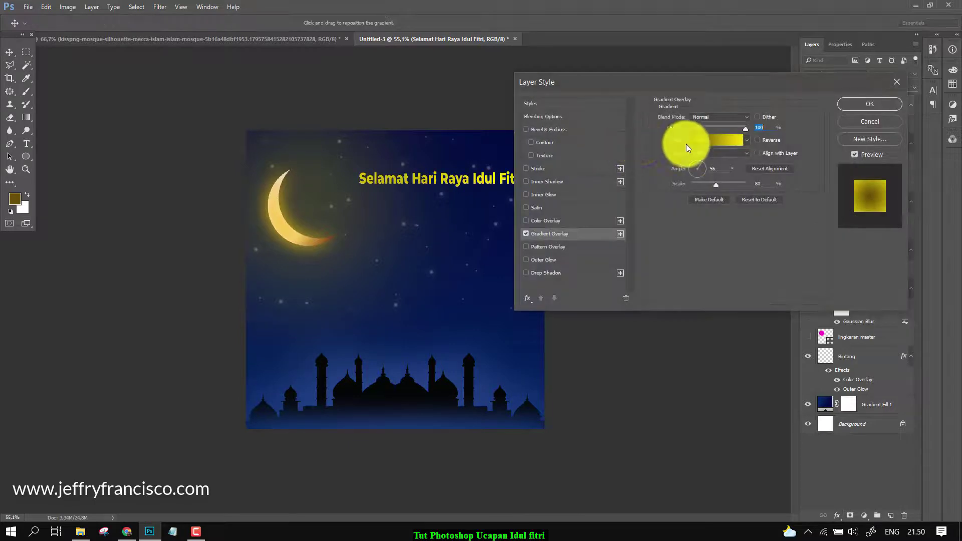
{"action": "left_click_drag", "start_coordinate": [745, 128], "coordinate": [732, 127]}
{"action": "left_click_drag", "start_coordinate": [715, 189], "coordinate": [705, 188]}
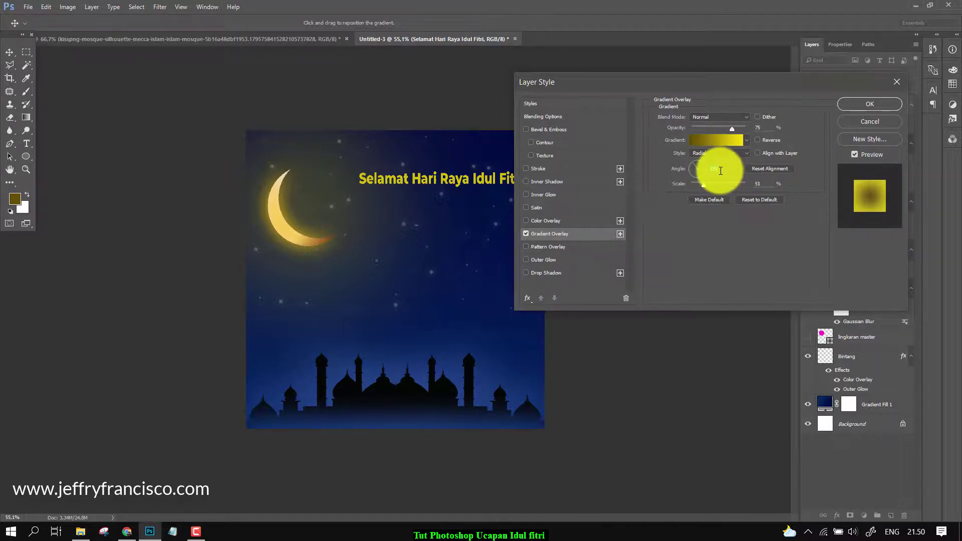
{"action": "mouse_move", "coordinate": [729, 128]}
{"action": "left_mouse_down"}
{"action": "mouse_move", "coordinate": [746, 132]}
{"action": "mouse_move", "coordinate": [731, 132]}
{"action": "left_mouse_up"}
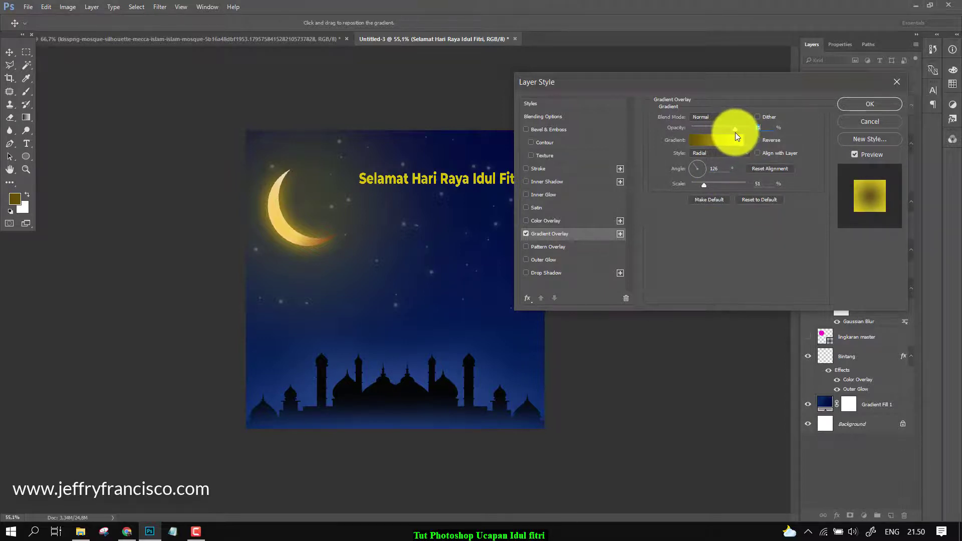
Step: Set the greeting text's Gradient Overlay blend mode to Vivid Light
{"action": "left_click", "coordinate": [744, 116]}
{"action": "left_click", "coordinate": [724, 133]}
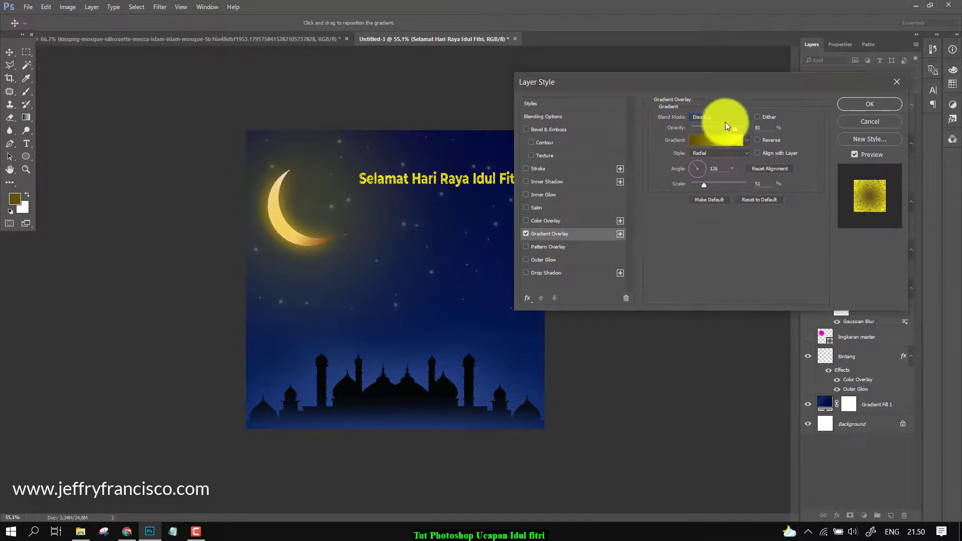
{"action": "scroll", "coordinate": [720, 119], "scroll_direction": "down", "scroll_amount": 4}
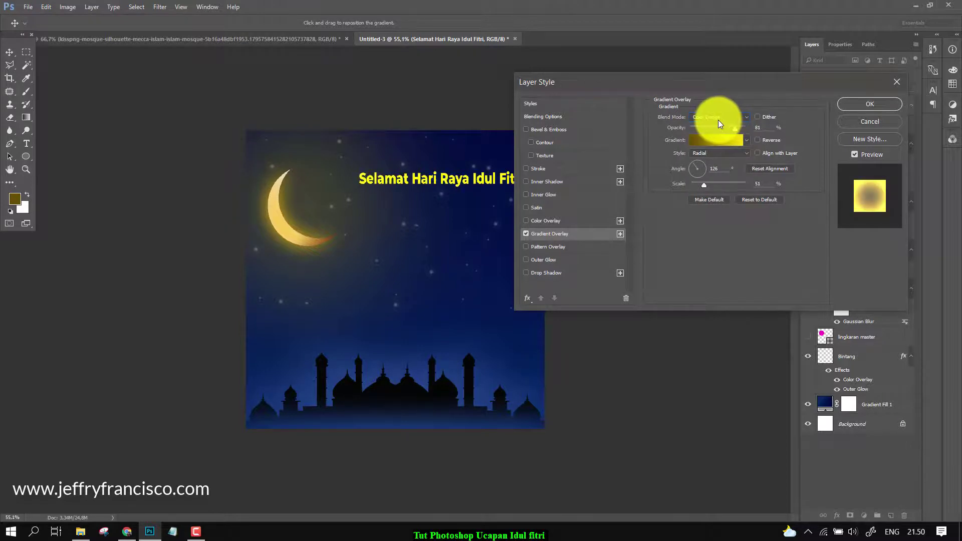
{"action": "scroll", "coordinate": [718, 119], "scroll_direction": "down", "scroll_amount": 2}
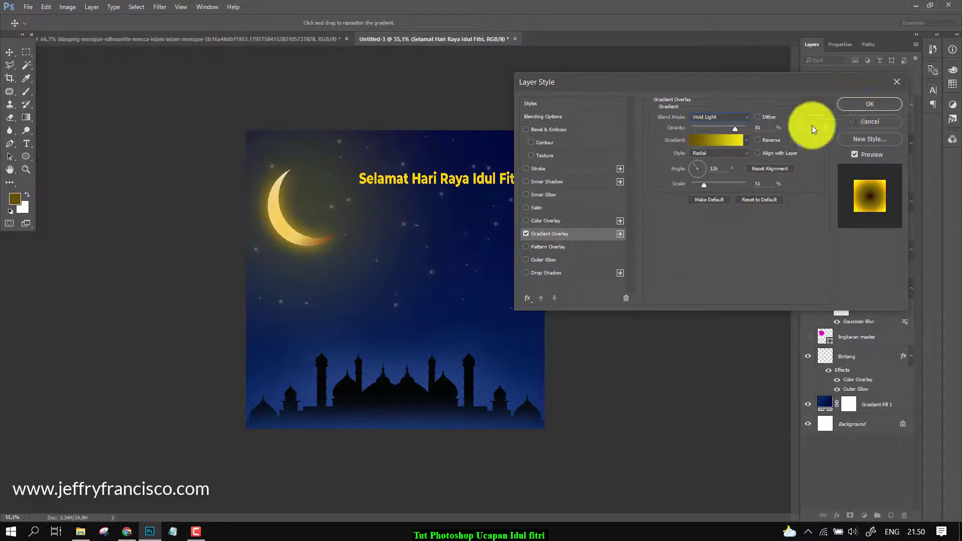
Step: Switch the greeting text's Gradient Overlay to Linear style with a 112° angle and apply it
{"action": "left_click", "coordinate": [738, 153]}
{"action": "left_click", "coordinate": [729, 160]}
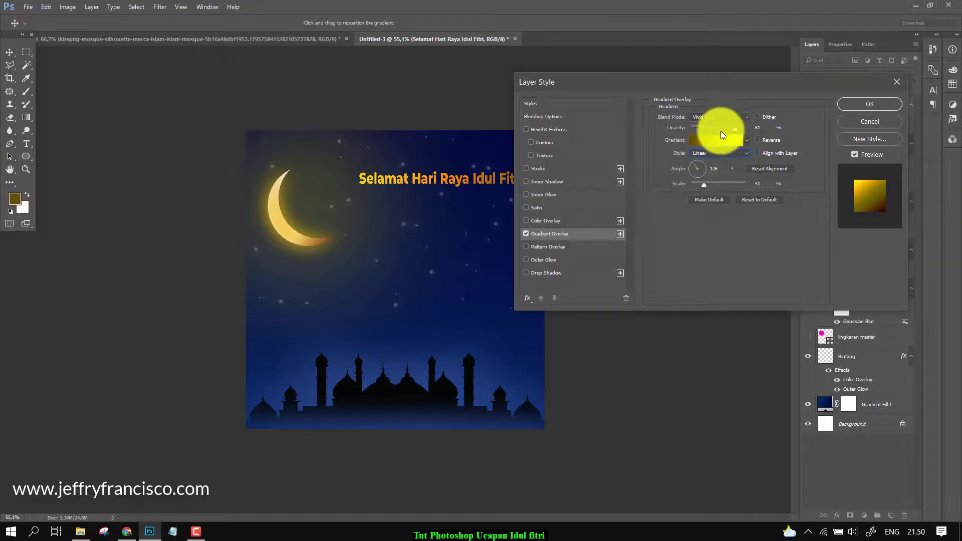
{"action": "left_click_drag", "start_coordinate": [723, 76], "coordinate": [676, 240]}
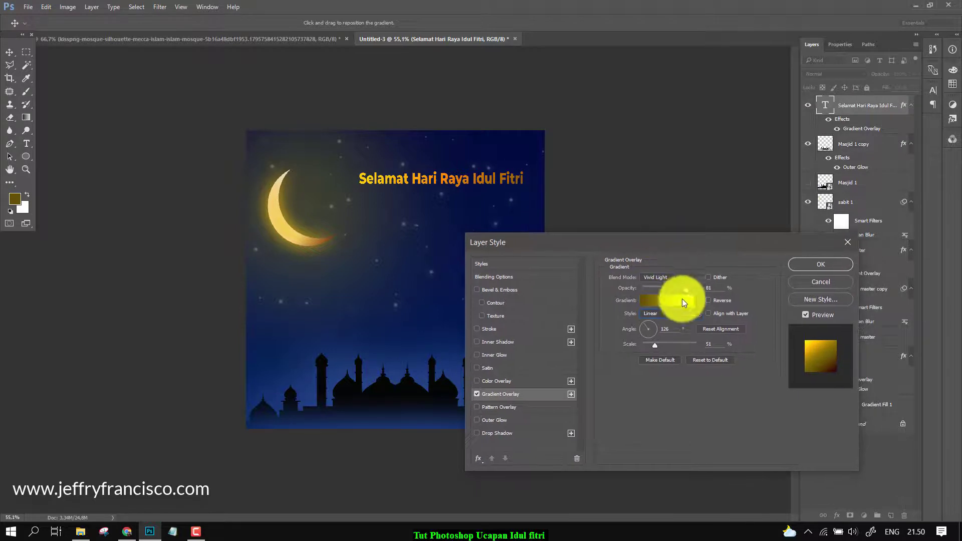
{"action": "double_click", "coordinate": [672, 326]}
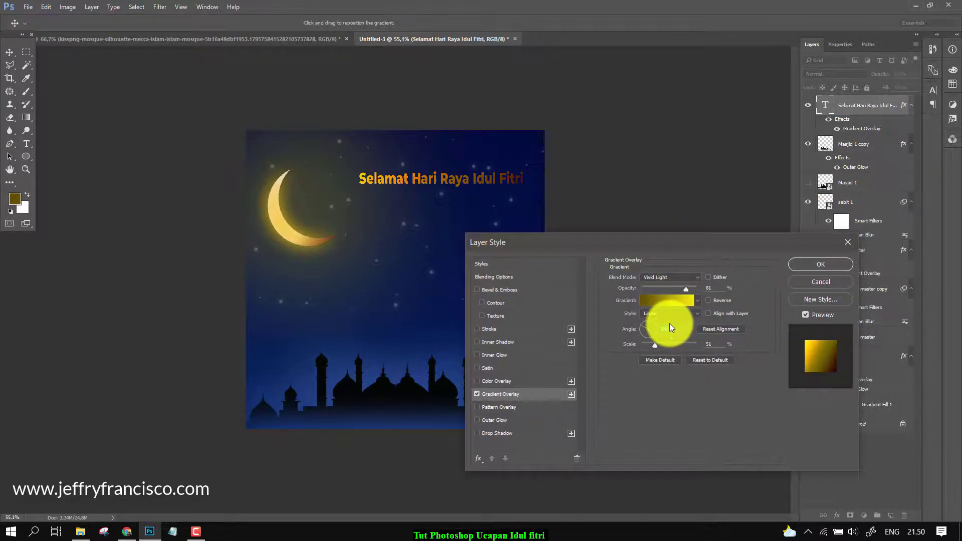
{"action": "type", "text": "180"}
{"action": "scroll", "coordinate": [669, 329], "scroll_direction": "up", "scroll_amount": 5}
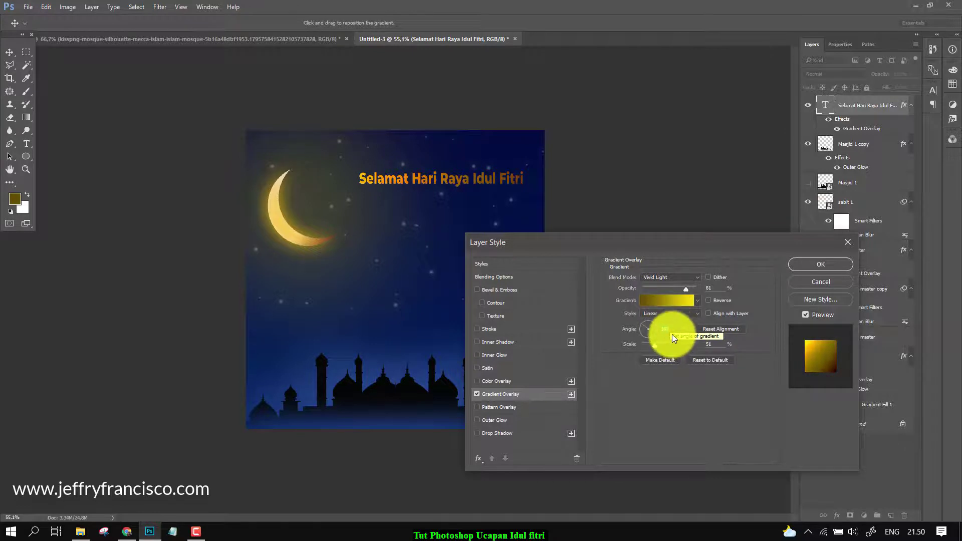
{"action": "scroll", "coordinate": [672, 330], "scroll_direction": "up", "scroll_amount": 4}
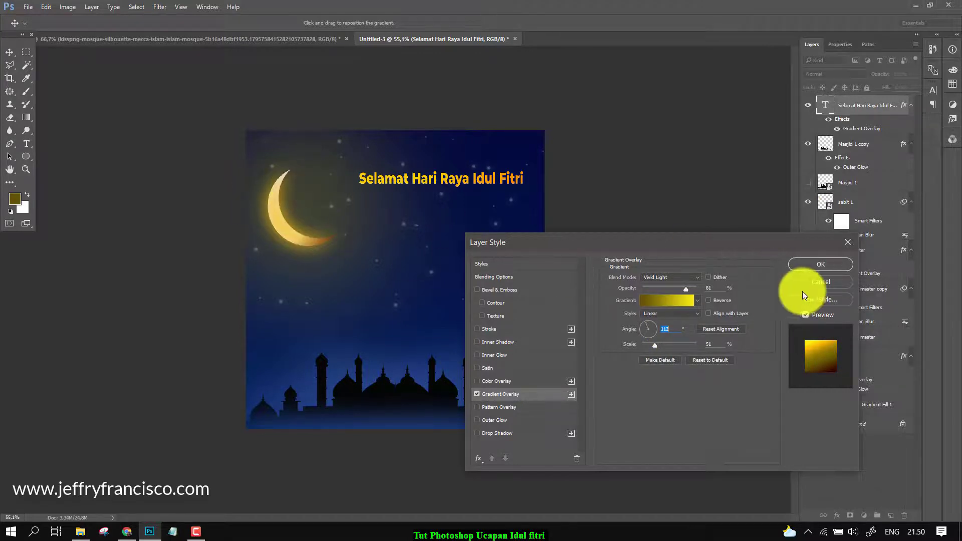
{"action": "left_click", "coordinate": [821, 264]}
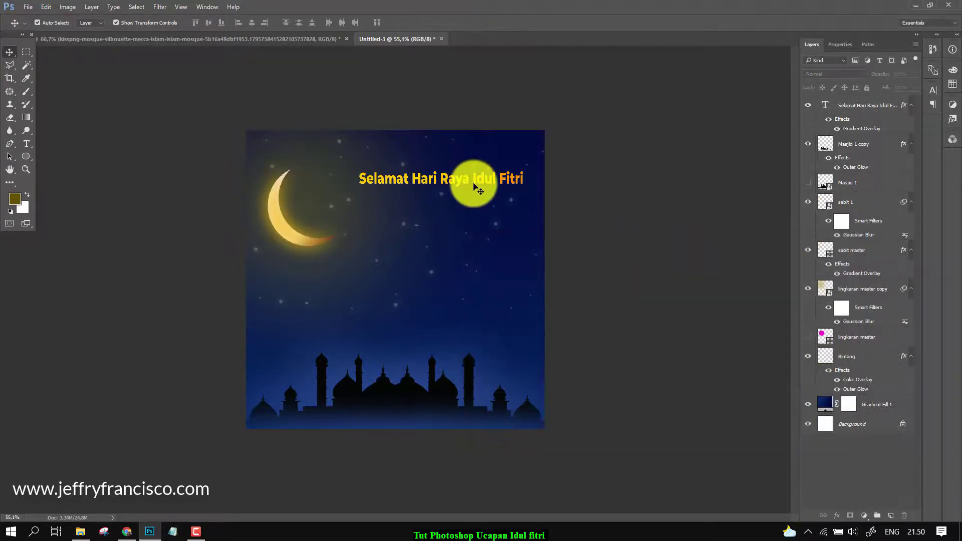
Step: Change the font of the "Selamat Hari Raya Idul Fitri" text to Ceria Lebaran
{"action": "double_click", "coordinate": [825, 106]}
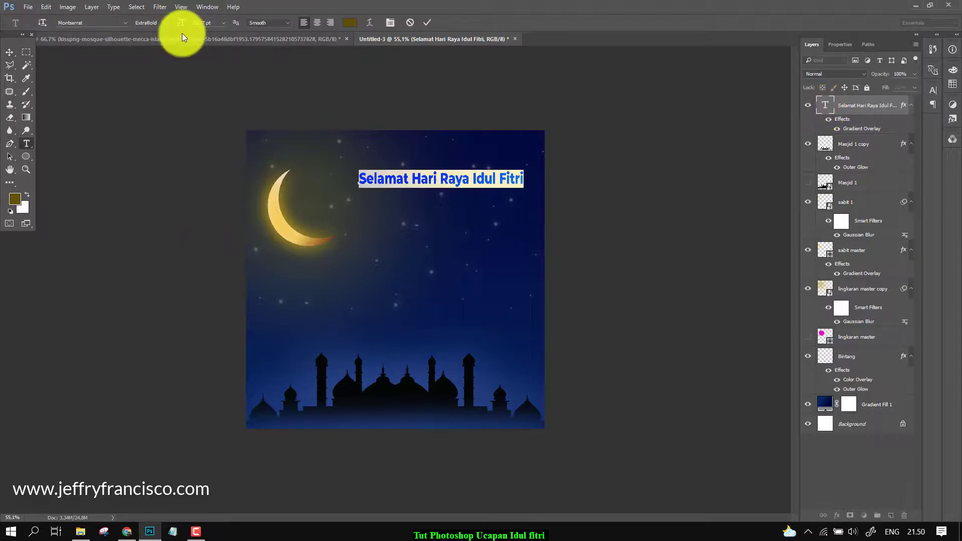
{"action": "left_click", "coordinate": [123, 22]}
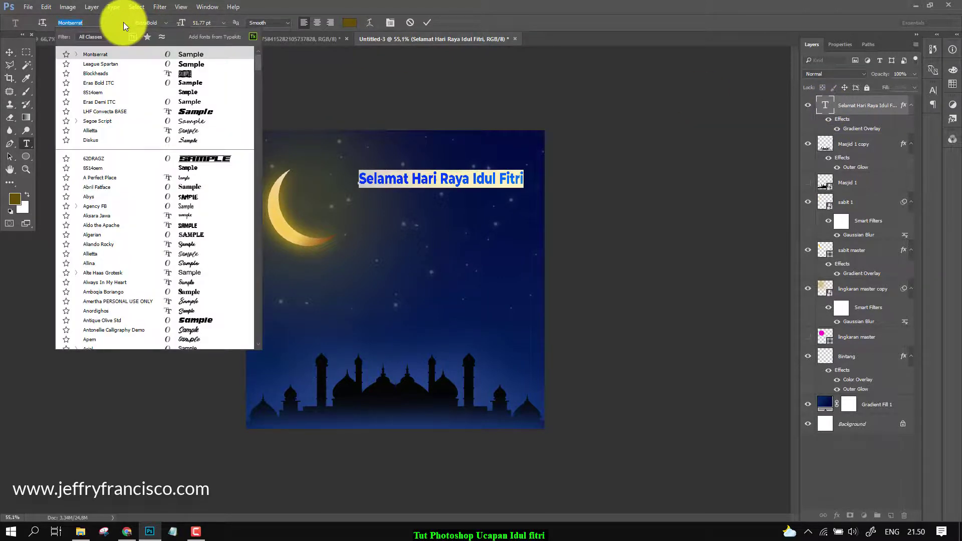
{"action": "type", "text": "leb"}
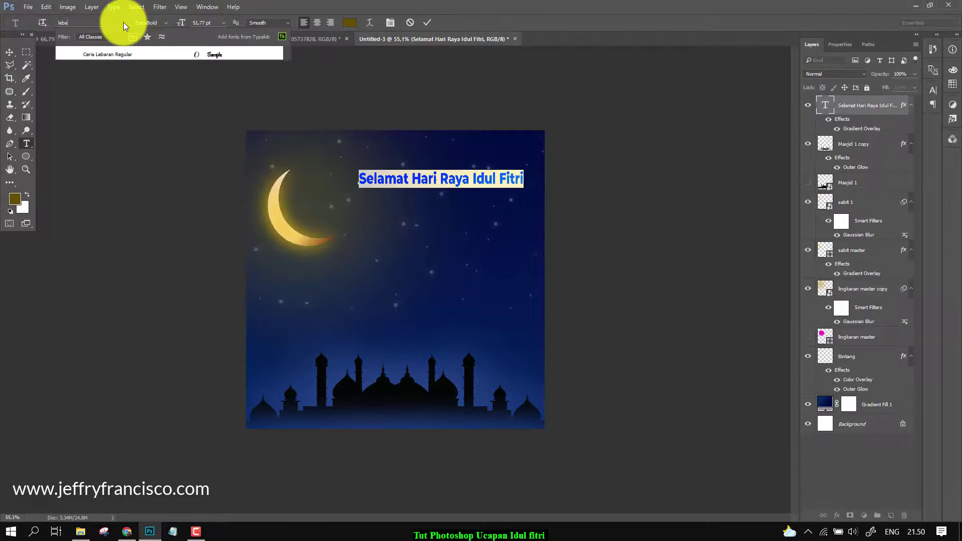
{"action": "type", "text": "a"}
{"action": "left_click", "coordinate": [91, 51]}
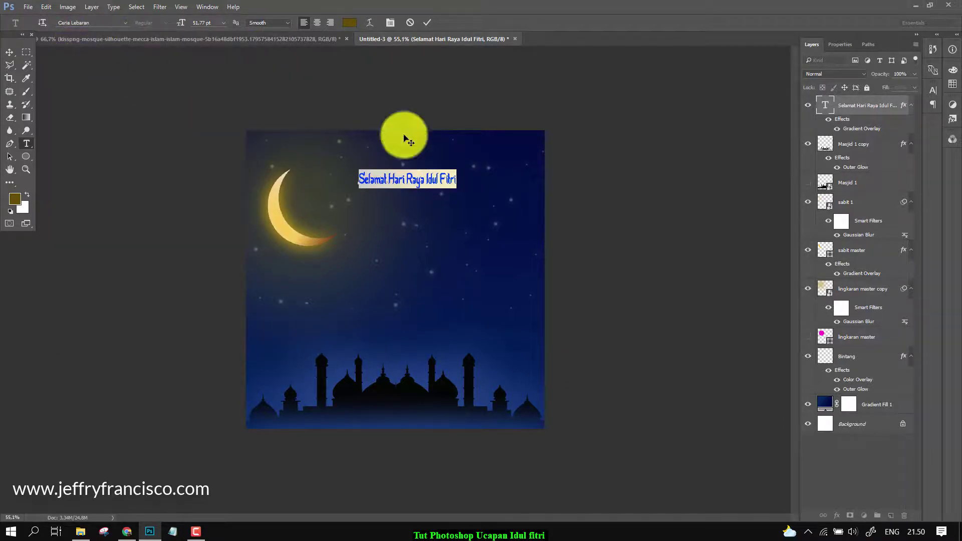
{"action": "left_click", "coordinate": [427, 22]}
Step: Scale the greeting text up to about 181% and place it in the sky to the right of the crescent moon
{"action": "key", "text": "v"}
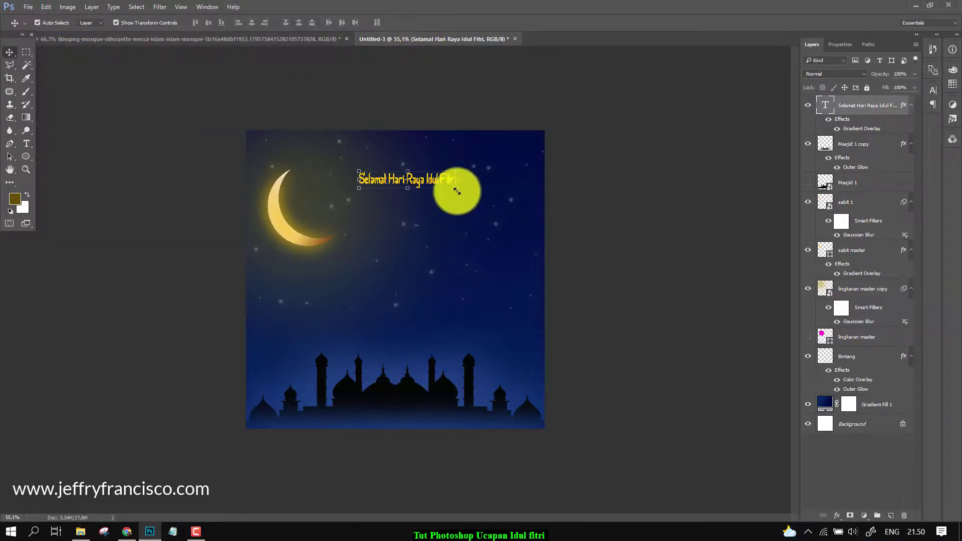
{"action": "left_click_drag", "start_coordinate": [457, 191], "coordinate": [526, 242]}
{"action": "left_click_drag", "start_coordinate": [462, 200], "coordinate": [439, 204]}
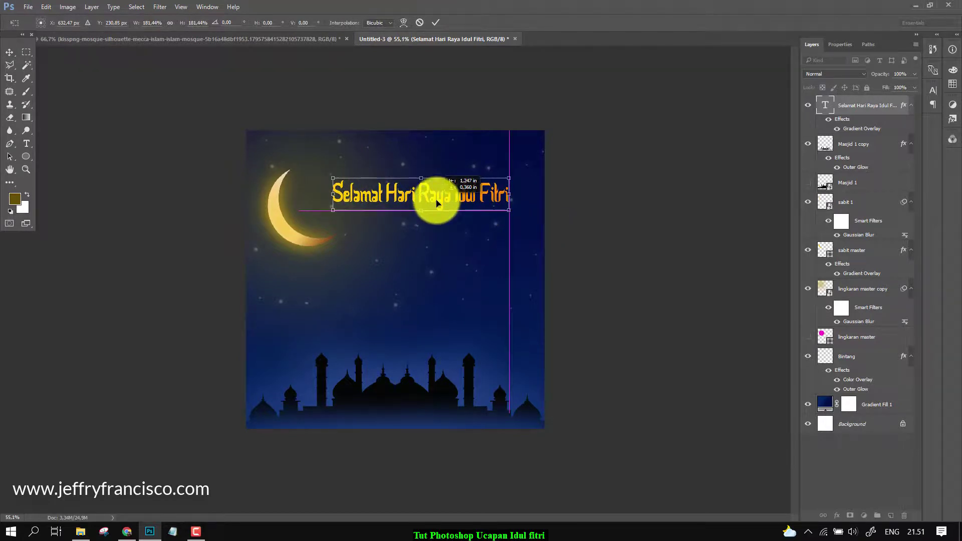
{"action": "left_click", "coordinate": [441, 31]}
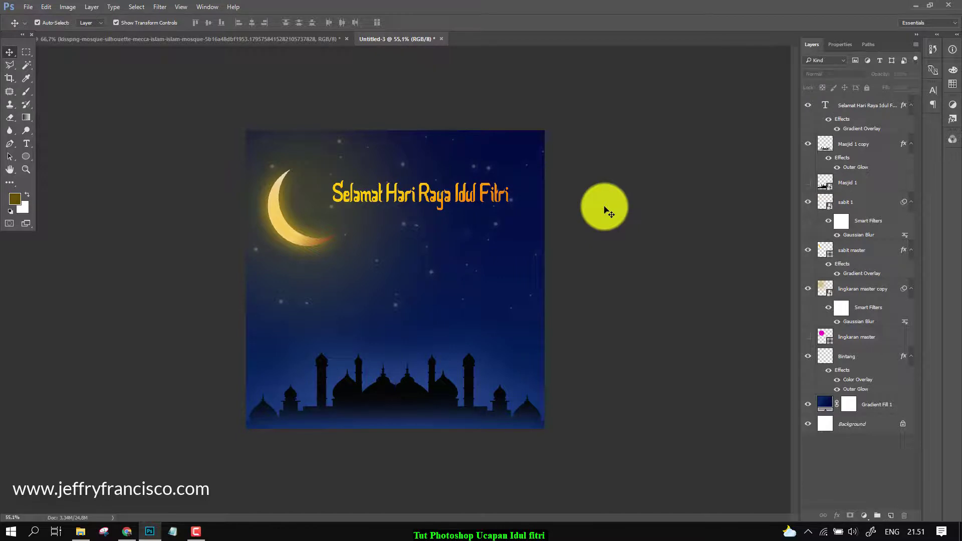
Step: Enlarge the greeting text by about 102.6% and move it left and slightly down, against the inside of the crescent moon
{"action": "left_click_drag", "start_coordinate": [461, 202], "coordinate": [488, 224]}
{"action": "key", "text": "ctrl+t"}
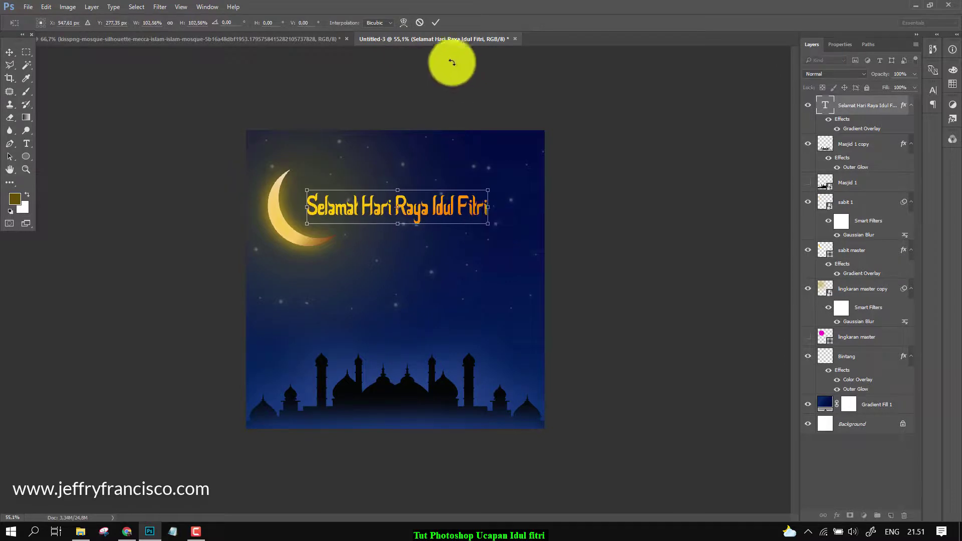
{"action": "left_click", "coordinate": [436, 23]}
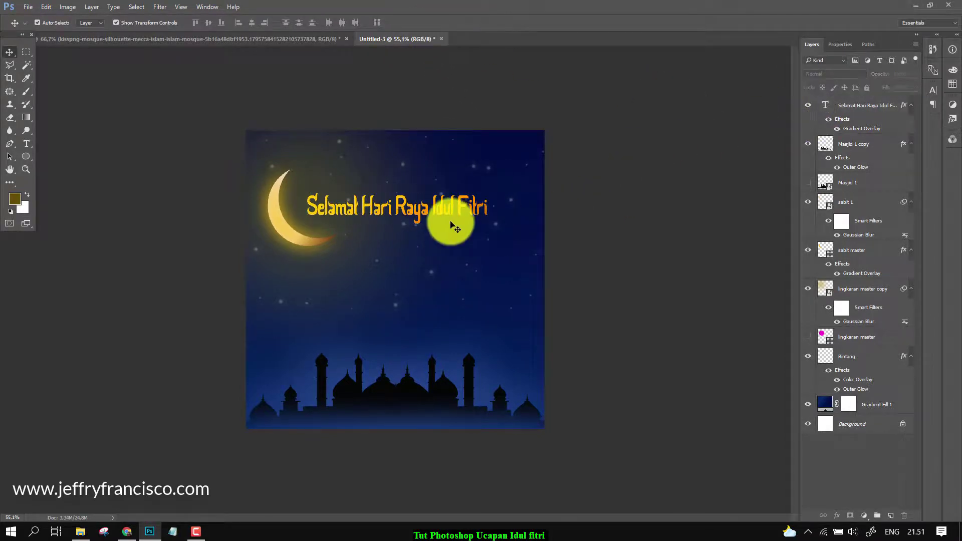
Step: Duplicate the greeting text layer and move the copy just below the original line, offset to the right
{"action": "left_click", "coordinate": [451, 223]}
{"action": "key", "text": "ctrl+j"}
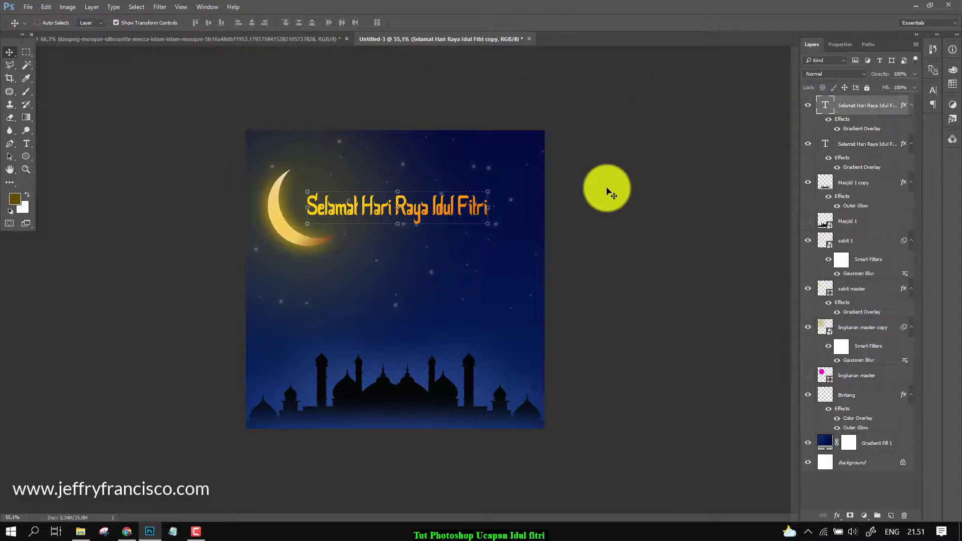
{"action": "left_click_drag", "start_coordinate": [446, 214], "coordinate": [480, 235]}
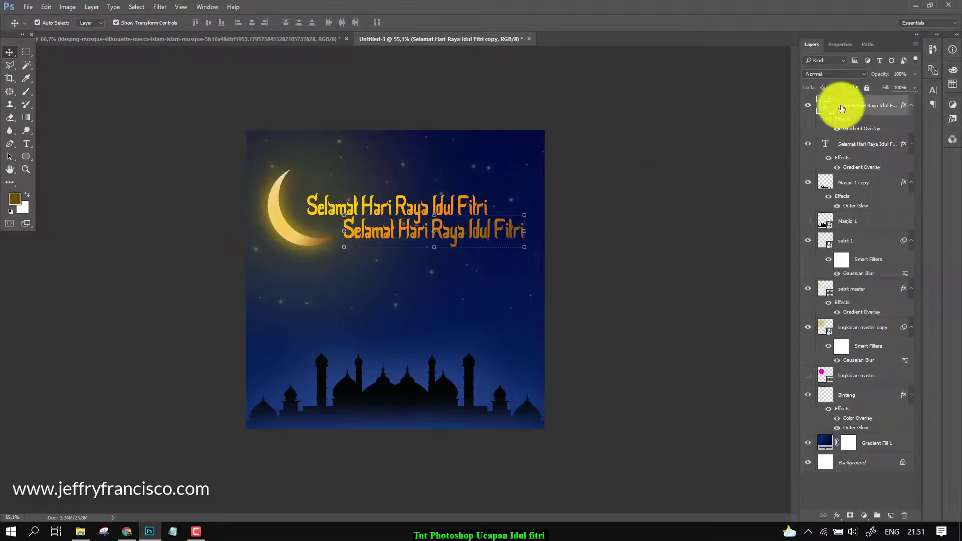
Step: Replace the duplicated text's wording with "Mohon Maaf Lahir Batin"
{"action": "double_click", "coordinate": [825, 104]}
{"action": "type", "text": "Mo"}
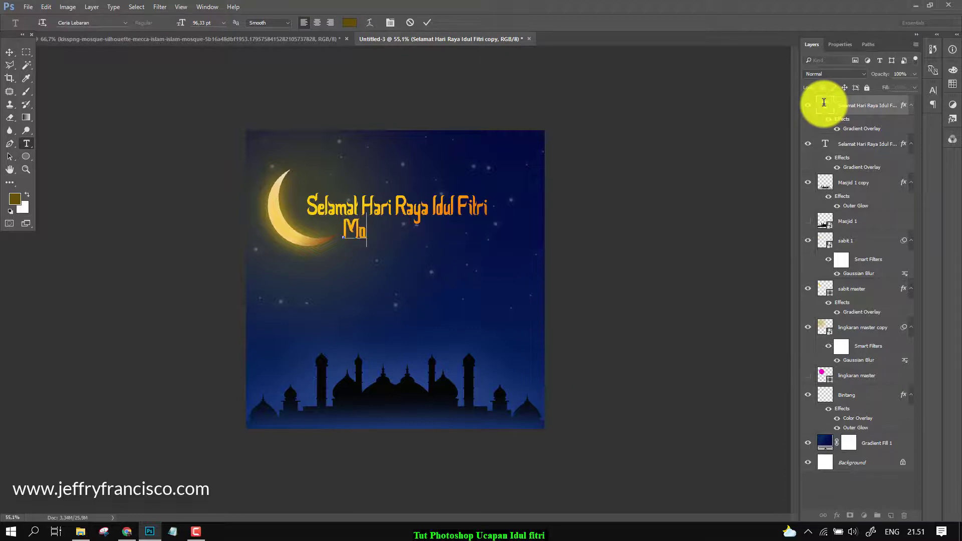
{"action": "type", "text": "hon Maaf L"}
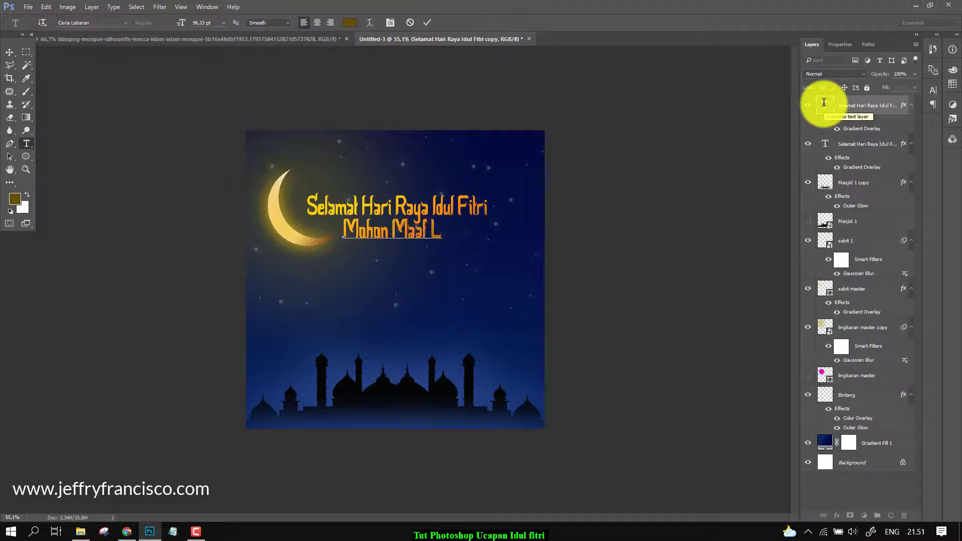
{"action": "type", "text": "ahir Batin"}
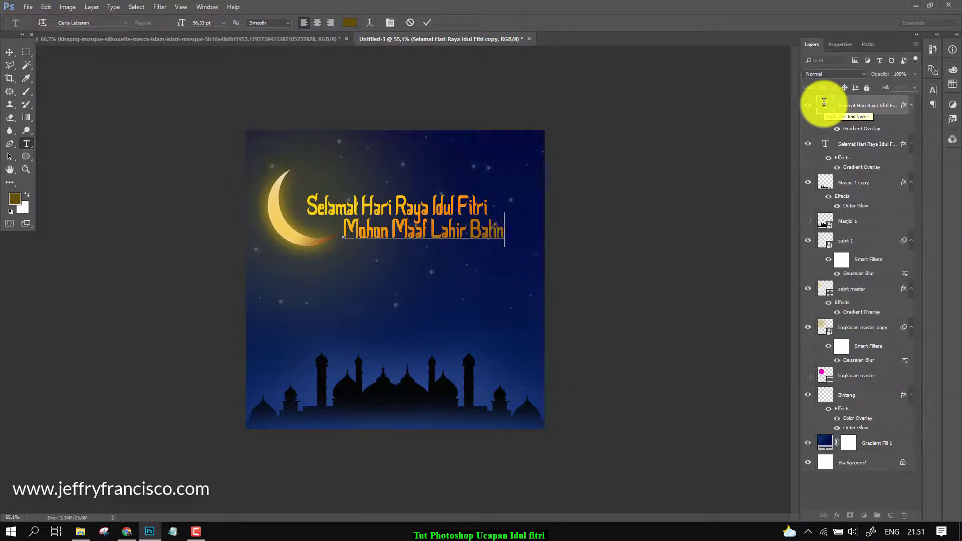
Step: Set the font size of the "Mohon Maaf Lahir Batin" text to 36 pt
{"action": "double_click", "coordinate": [824, 103]}
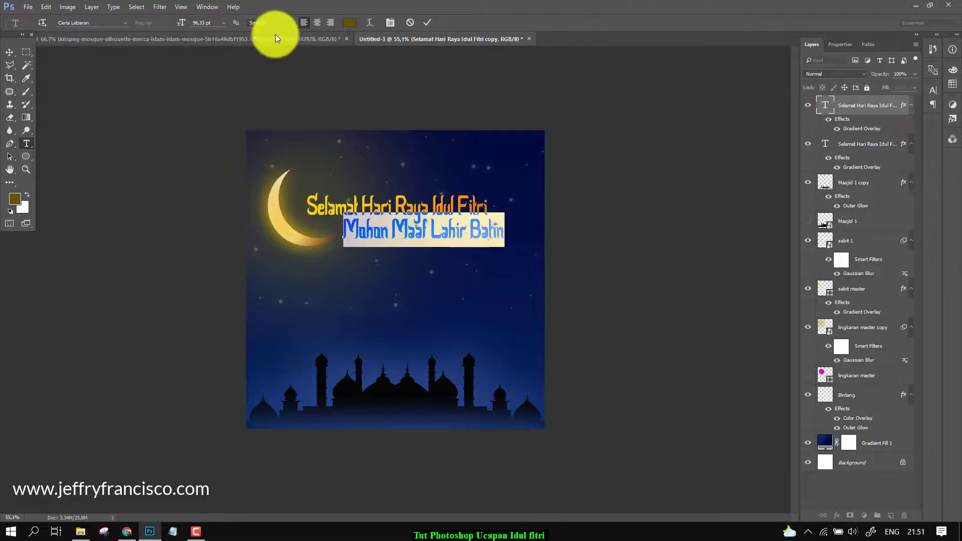
{"action": "left_click", "coordinate": [223, 24]}
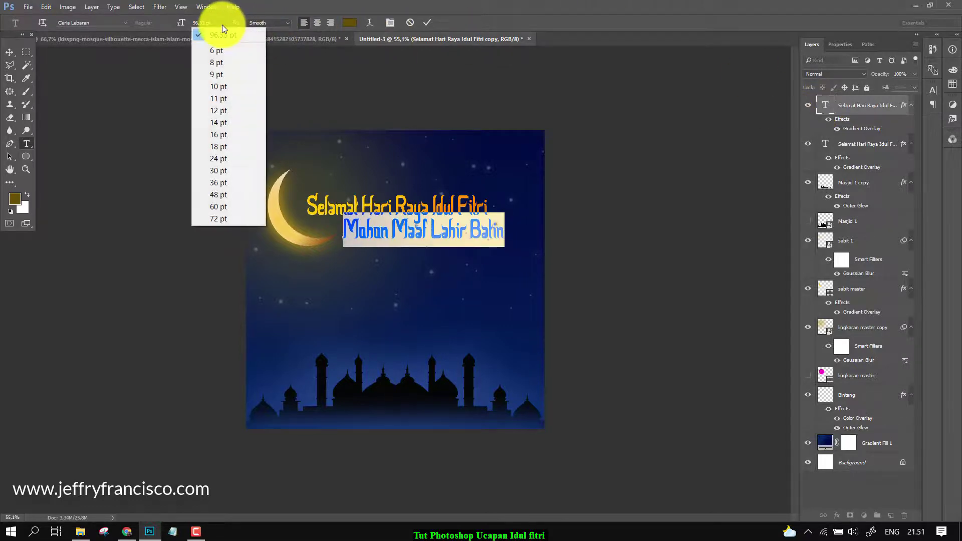
{"action": "left_click", "coordinate": [227, 183]}
{"action": "left_click", "coordinate": [427, 22]}
Step: Scale "Mohon Maaf Lahir Batin" to about 166% and place it under the greeting, with the right edges aligned
{"action": "key", "text": "v"}
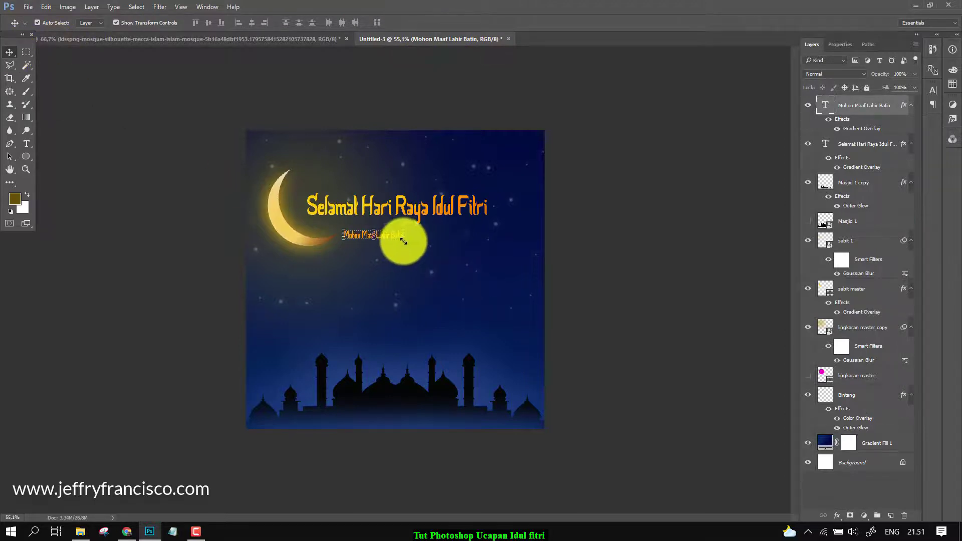
{"action": "left_click_drag", "start_coordinate": [404, 239], "coordinate": [454, 230]}
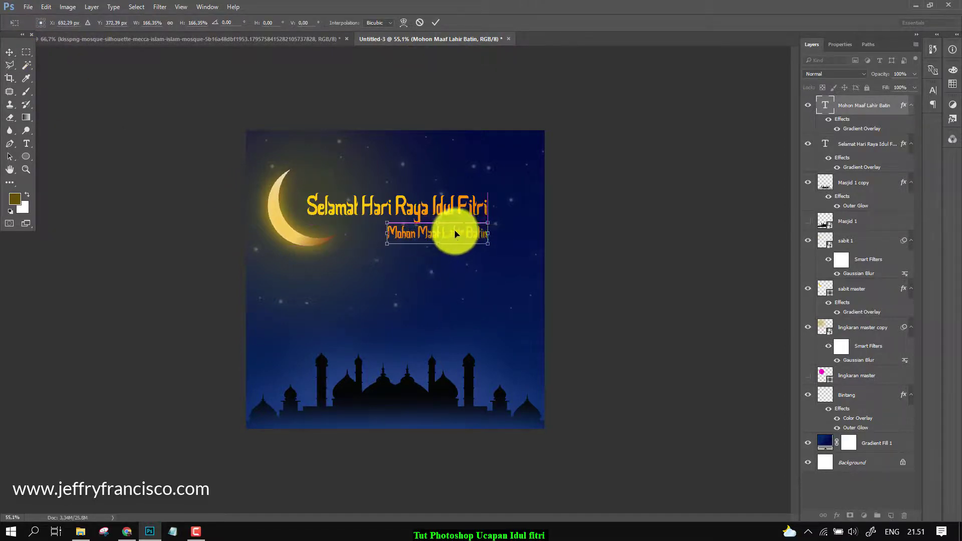
{"action": "left_click", "coordinate": [435, 22]}
{"action": "left_click", "coordinate": [632, 231]}
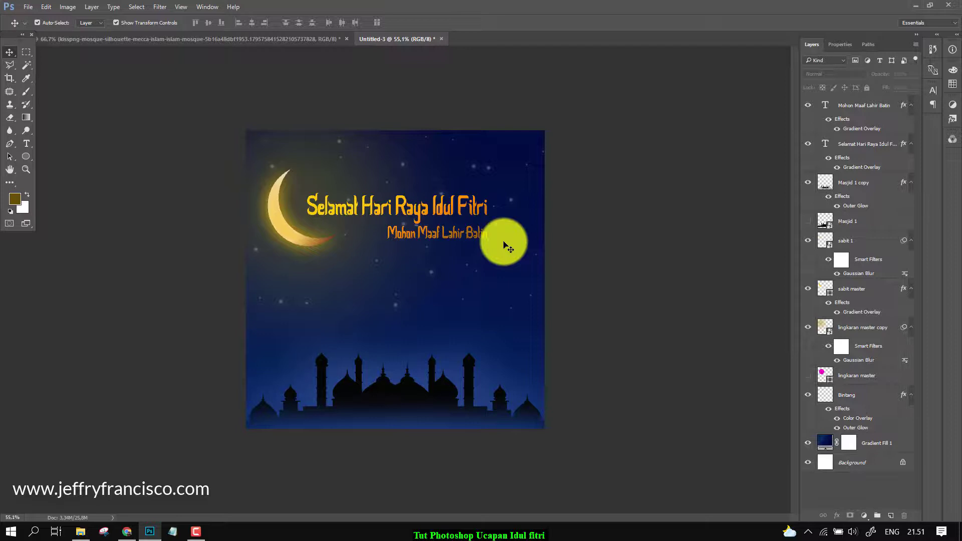
{"action": "key", "text": "ctrl+plus"}
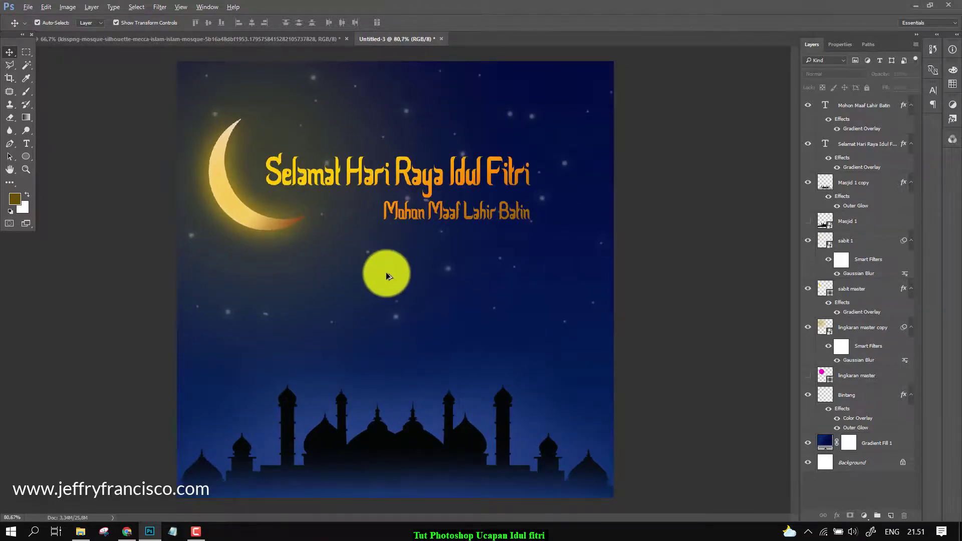
{"action": "key", "text": "ctrl+minus"}
{"action": "left_click_drag", "start_coordinate": [395, 282], "coordinate": [439, 292]}
{"action": "key", "text": "ctrl+plus"}
{"action": "key", "text": "ctrl+minus"}
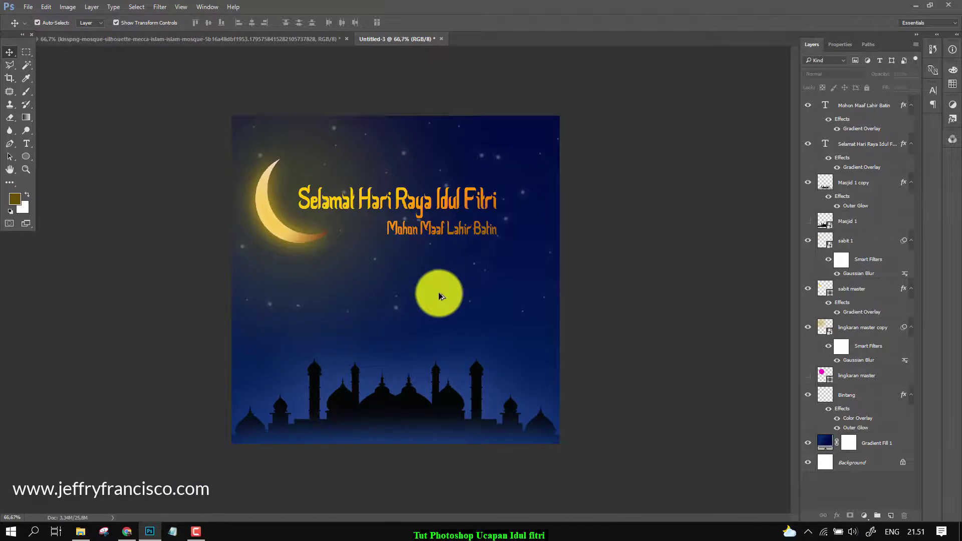
{"action": "key", "text": "ctrl+plus"}
Step: Make the hidden Masjid 1 layer visible behind the front mosque silhouette
{"action": "left_click", "coordinate": [448, 443]}
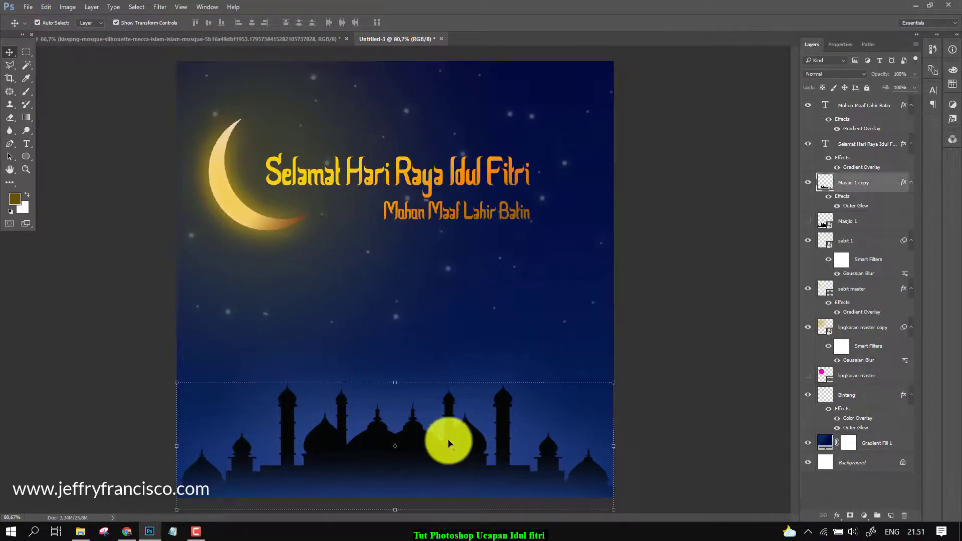
{"action": "left_click", "coordinate": [808, 221]}
{"action": "left_click", "coordinate": [839, 229]}
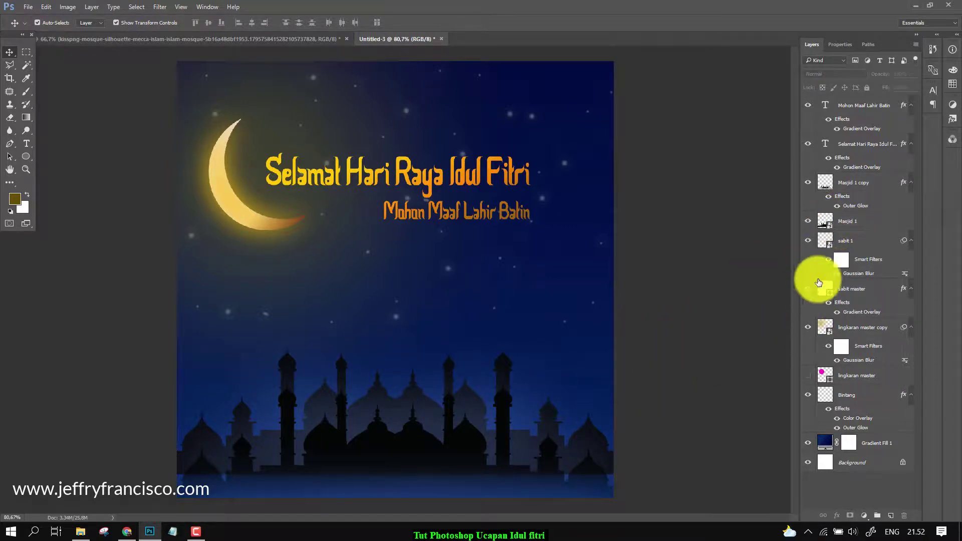
Step: Lower the opacity of the Masjid 1 layer to 28%
{"action": "left_click", "coordinate": [470, 397]}
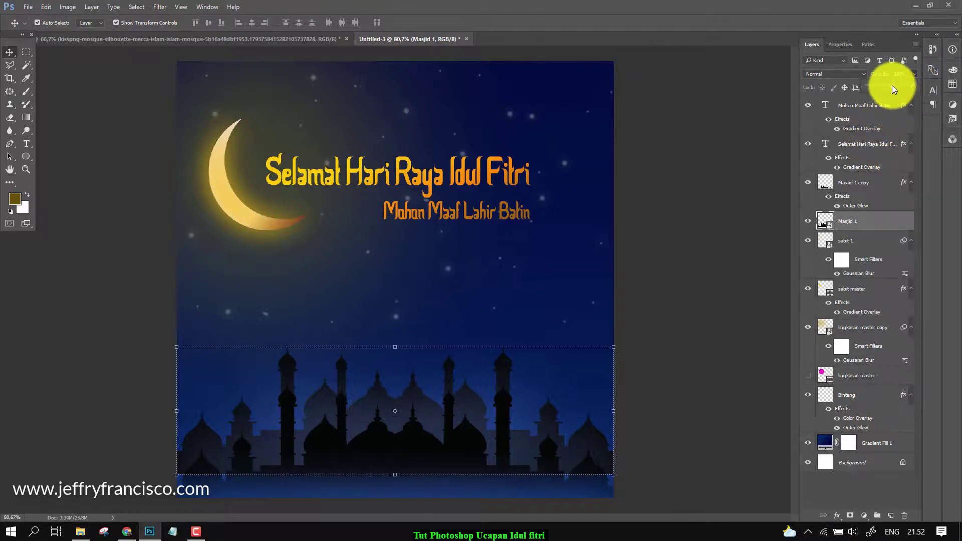
{"action": "left_click_drag", "start_coordinate": [892, 85], "coordinate": [885, 85]}
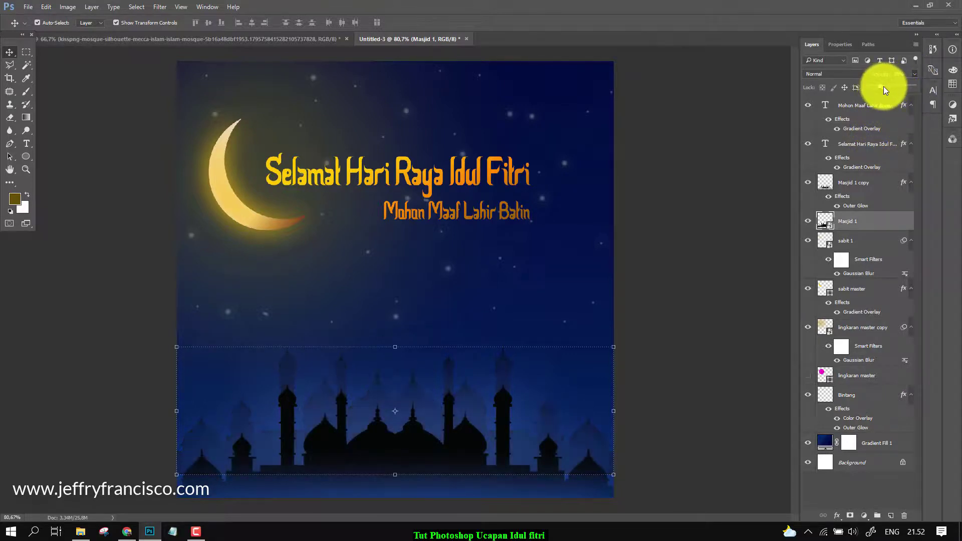
{"action": "left_click", "coordinate": [706, 310]}
Step: Move the faded Masjid 1 mosque down so it sits almost directly behind the front mosque silhouette
{"action": "scroll", "coordinate": [599, 318], "scroll_direction": "down", "scroll_amount": 3}
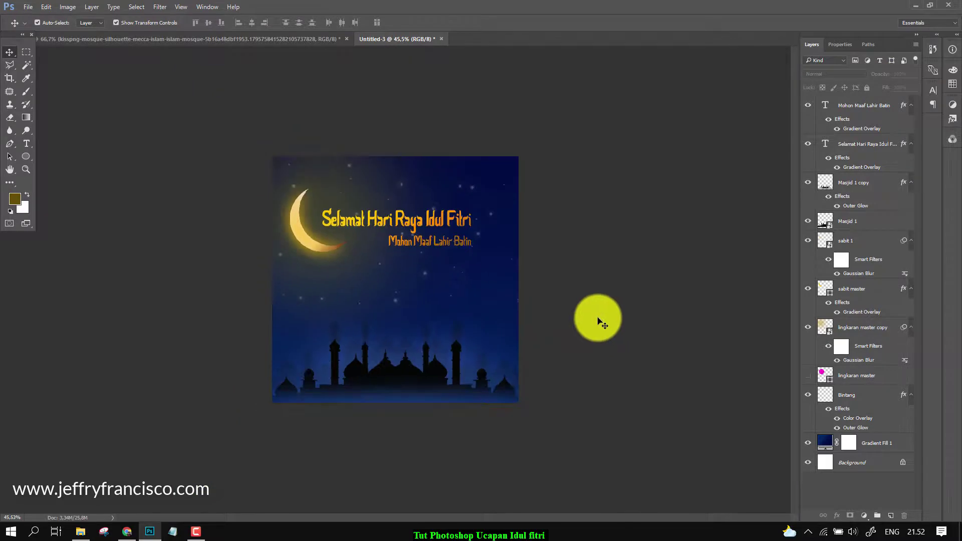
{"action": "scroll", "coordinate": [599, 317], "scroll_direction": "up", "scroll_amount": 2}
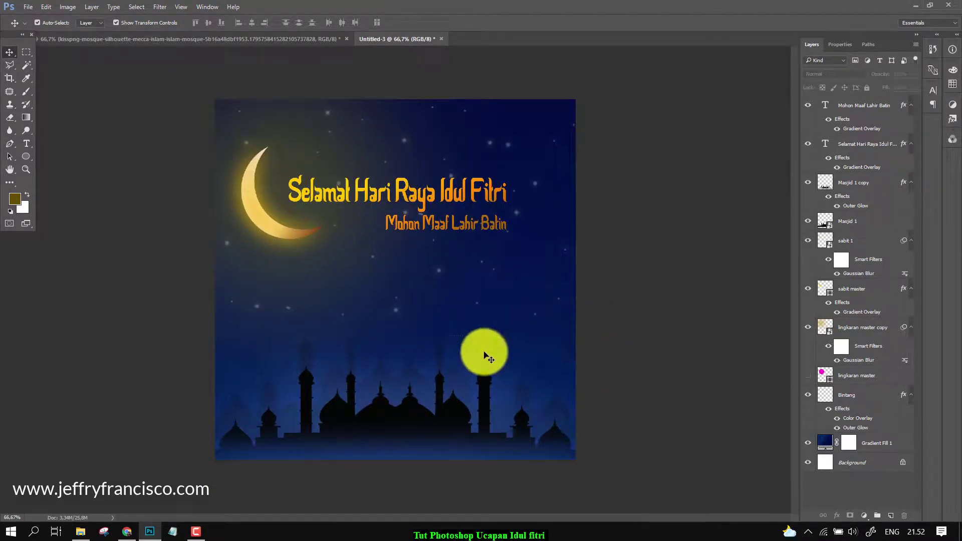
{"action": "left_click", "coordinate": [484, 351]}
{"action": "key", "text": "shift+Down"}
{"action": "key", "text": "shift+Down"}
{"action": "key", "text": "shift+Down"}
{"action": "key", "text": "shift+Down"}
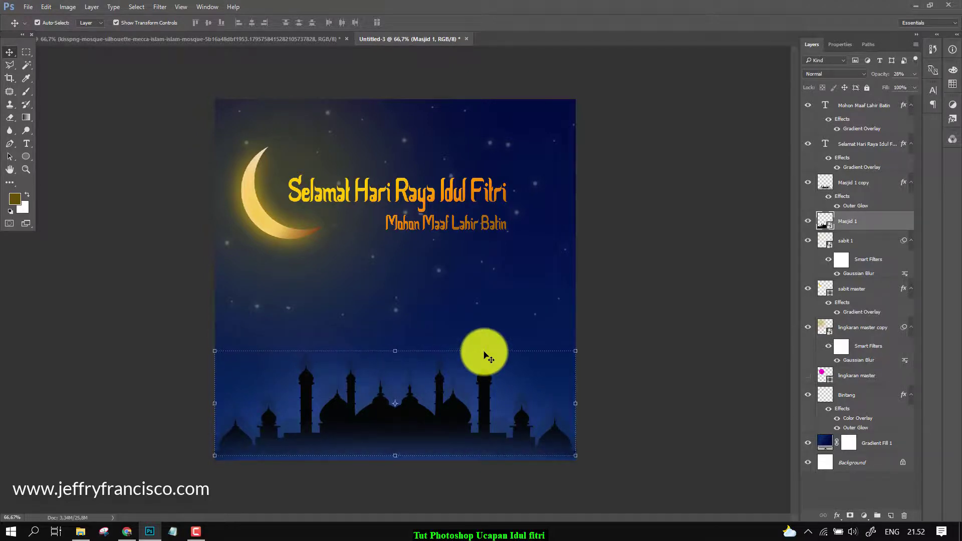
{"action": "left_click", "coordinate": [734, 336]}
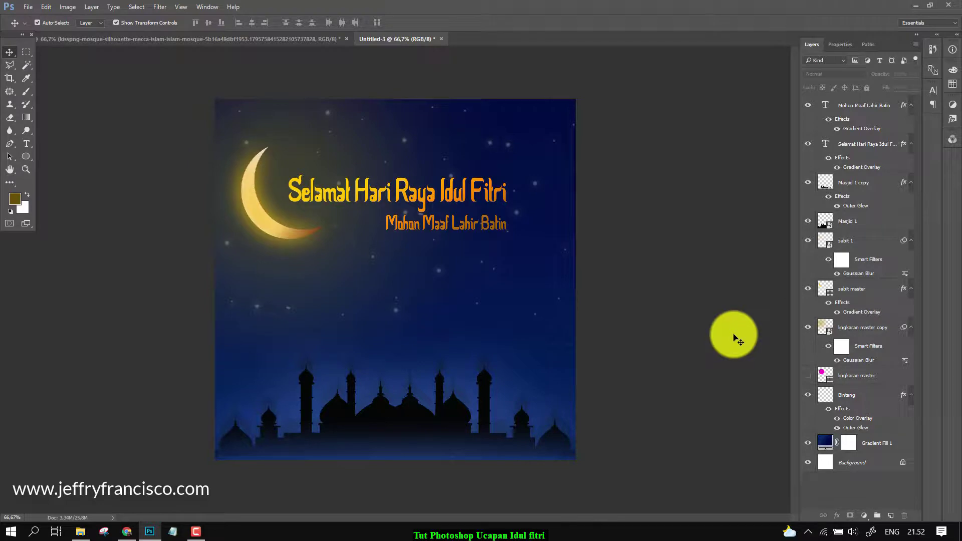
Step: Switch to File Explorer and open the folder D:\1. WORKING\2. WEBSITE\ANB\LOGO
{"action": "left_click", "coordinate": [81, 533]}
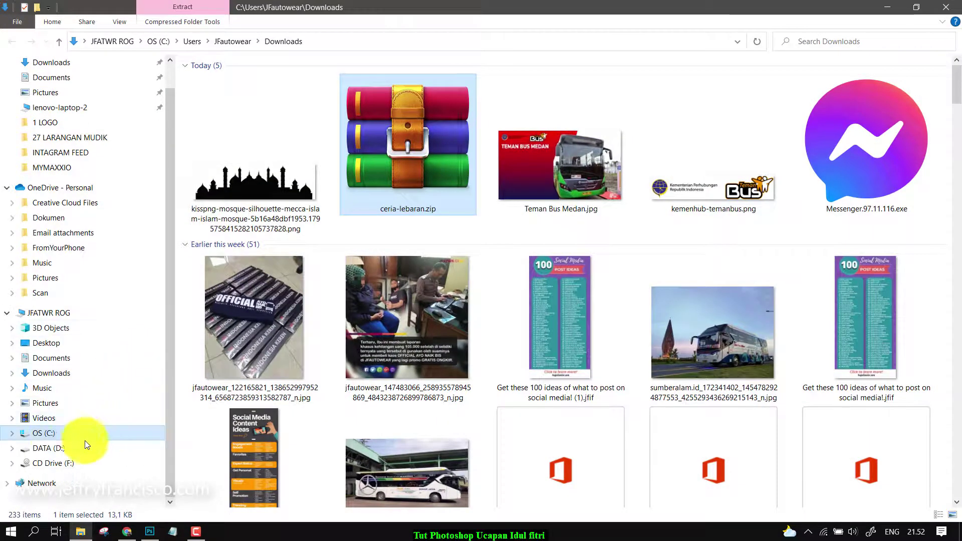
{"action": "left_click", "coordinate": [48, 448]}
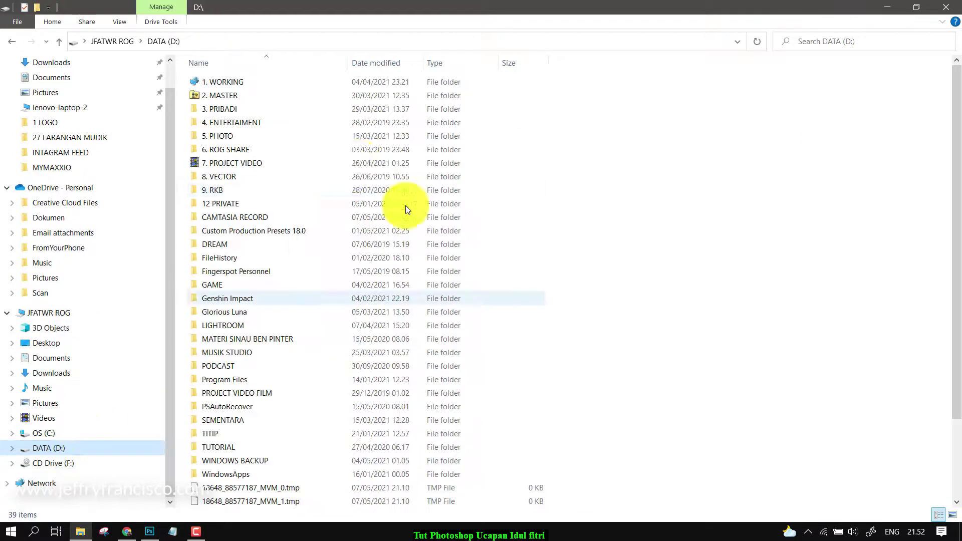
{"action": "double_click", "coordinate": [241, 85]}
{"action": "double_click", "coordinate": [236, 96]}
{"action": "double_click", "coordinate": [223, 100]}
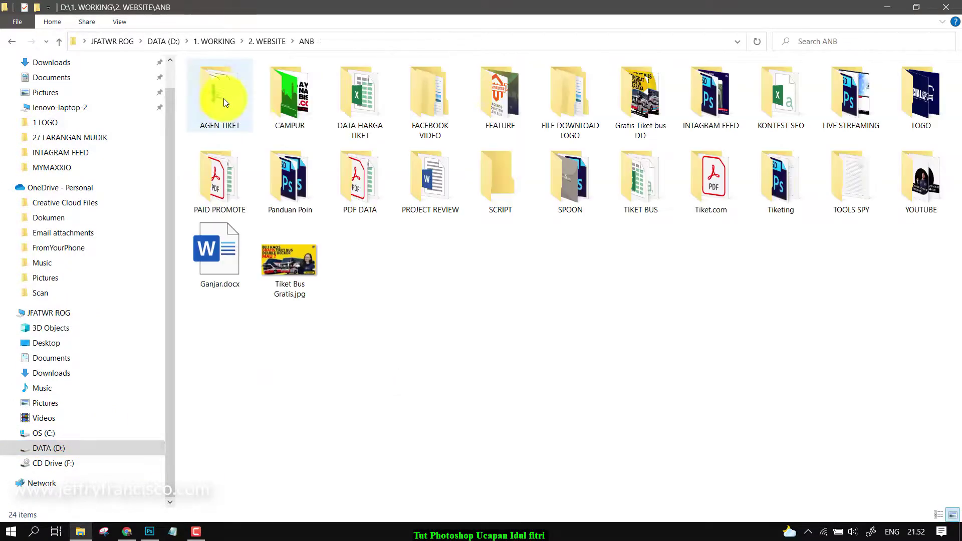
{"action": "double_click", "coordinate": [911, 121]}
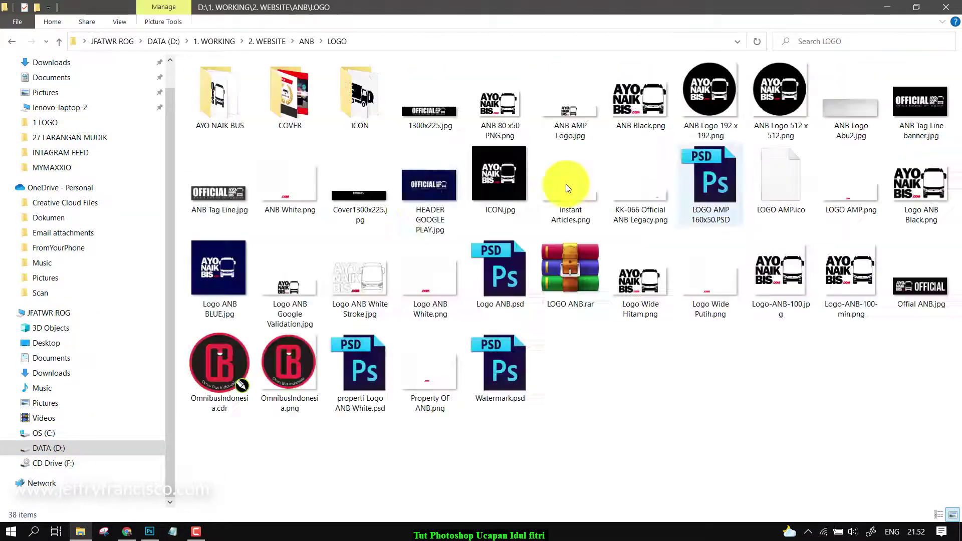
Step: Place Logo Wide Putih.png in the Photoshop greeting design, scaled to about 23%, in the upper-right corner of the night sky
{"action": "left_click_drag", "start_coordinate": [709, 287], "coordinate": [355, 260]}
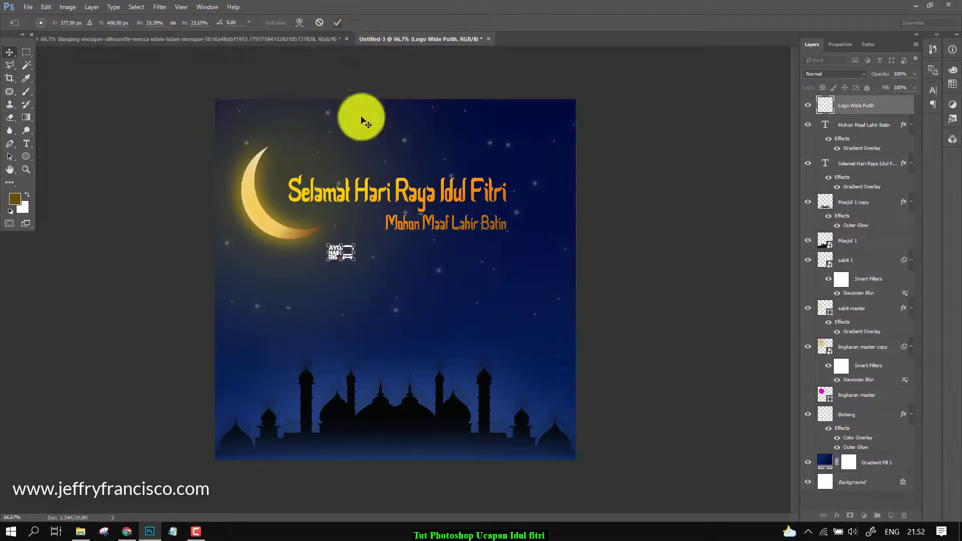
{"action": "double_click", "coordinate": [336, 255]}
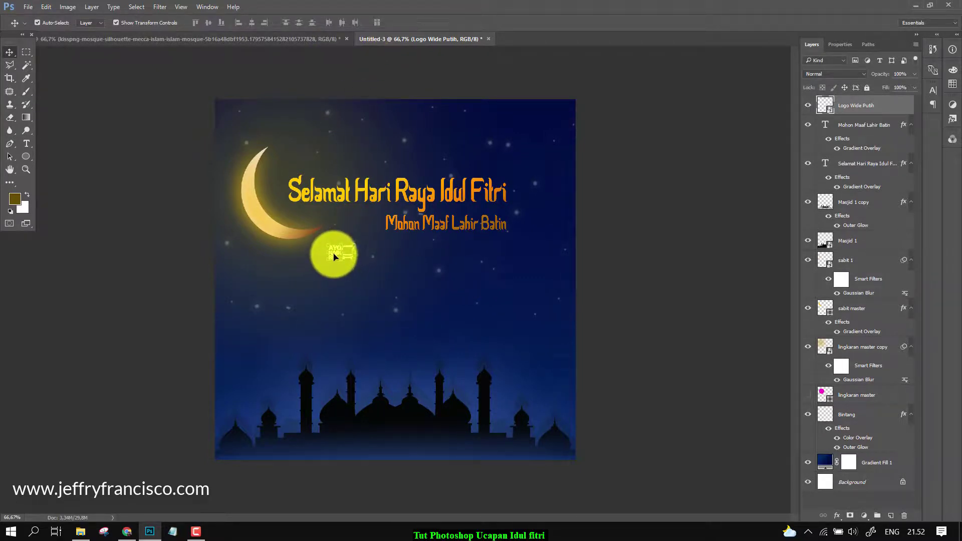
{"action": "left_click_drag", "start_coordinate": [335, 257], "coordinate": [537, 125]}
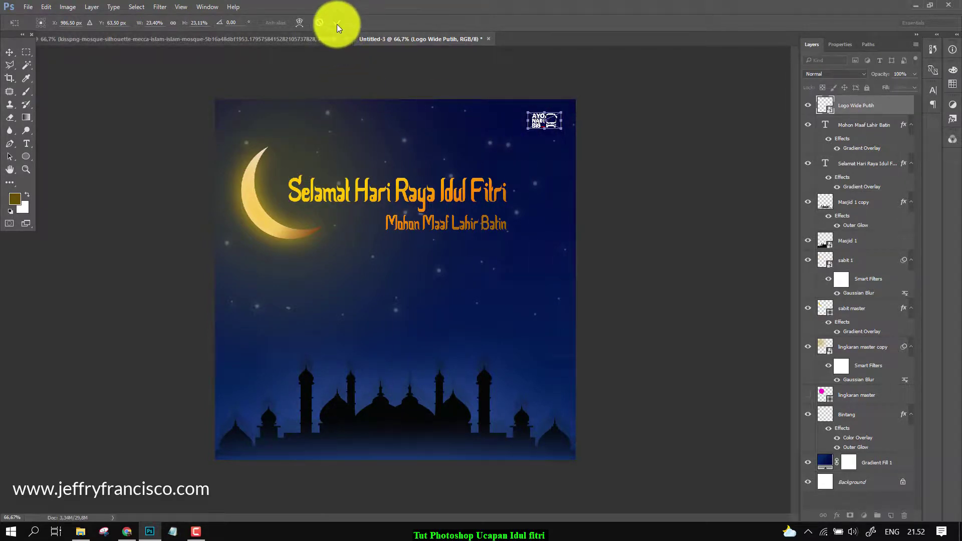
{"action": "left_click", "coordinate": [337, 23]}
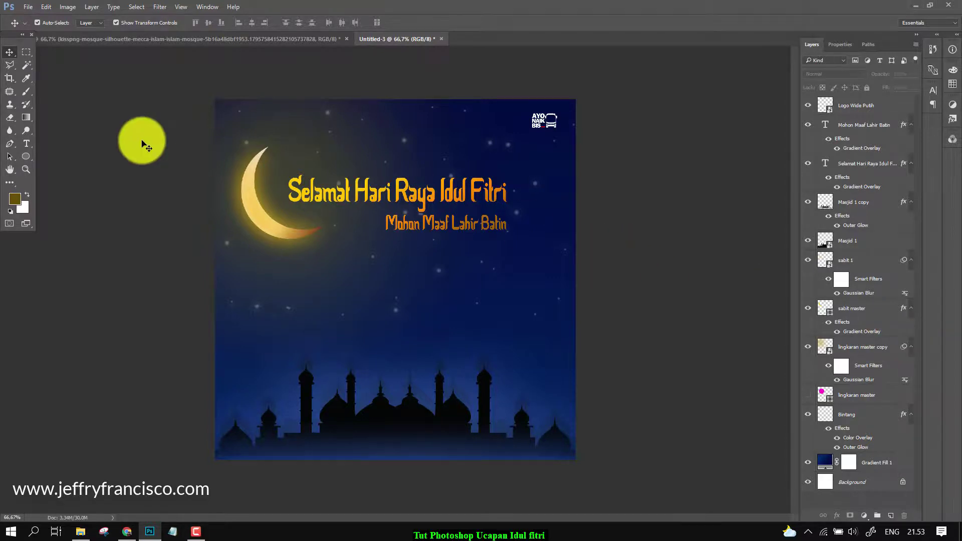
Step: Add a new layer above sabit master, paint a small dot beside the crescent's upper tip and scale it to about 180%
{"action": "scroll", "coordinate": [301, 150], "scroll_direction": "up", "scroll_amount": 5}
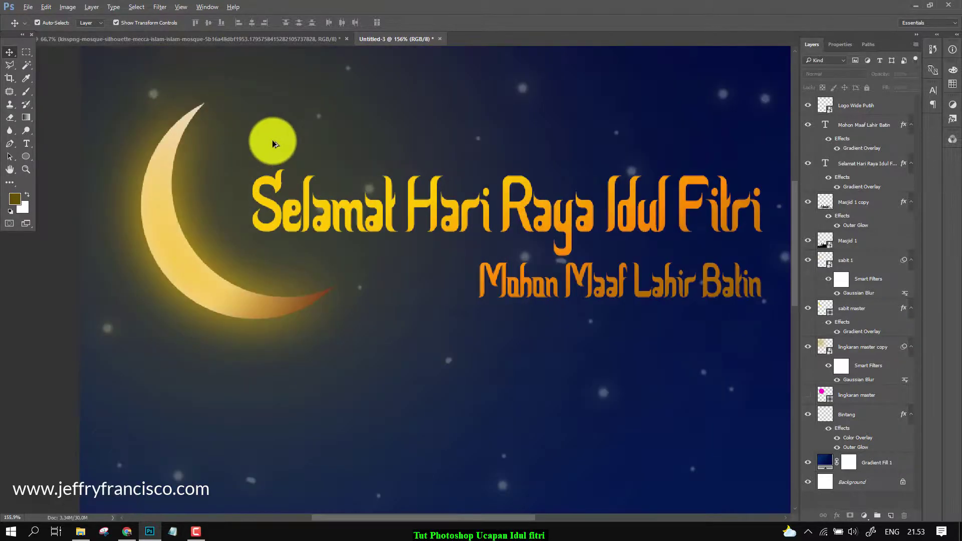
{"action": "left_click", "coordinate": [28, 90]}
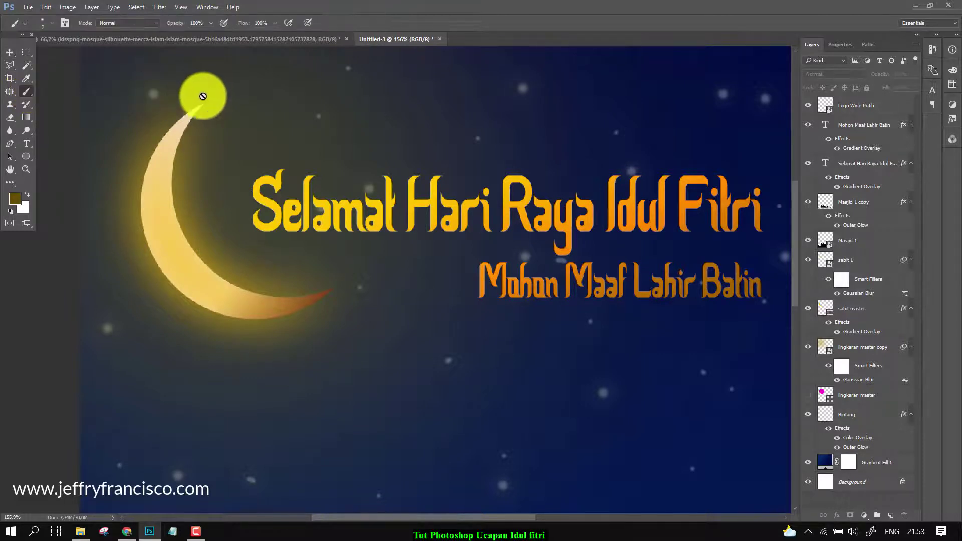
{"action": "left_click", "coordinate": [862, 246]}
{"action": "left_click", "coordinate": [852, 308]}
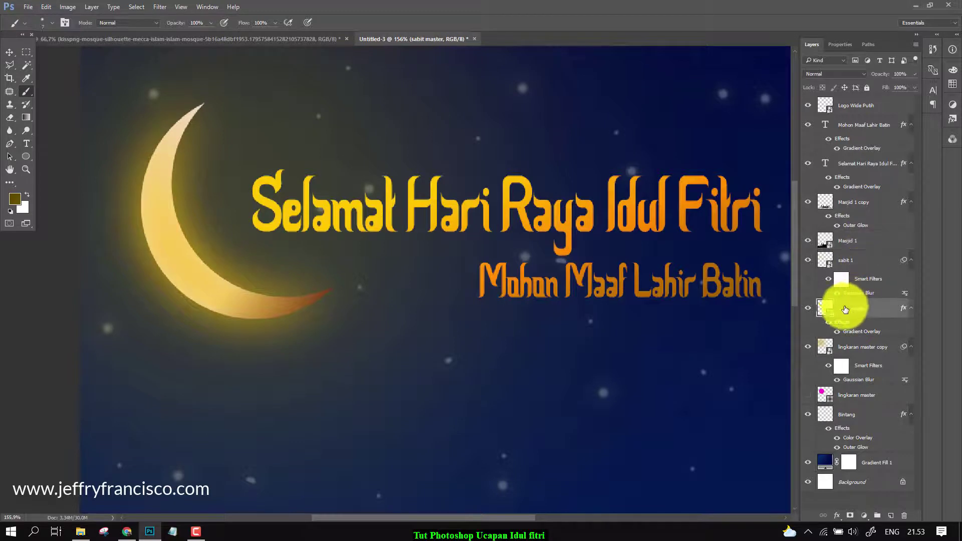
{"action": "left_click", "coordinate": [890, 514]}
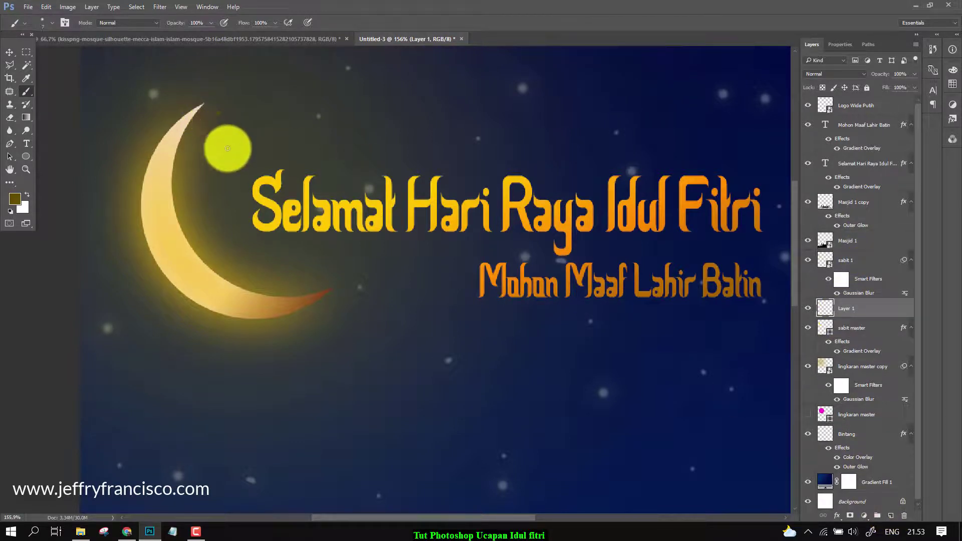
{"action": "left_click", "coordinate": [9, 52]}
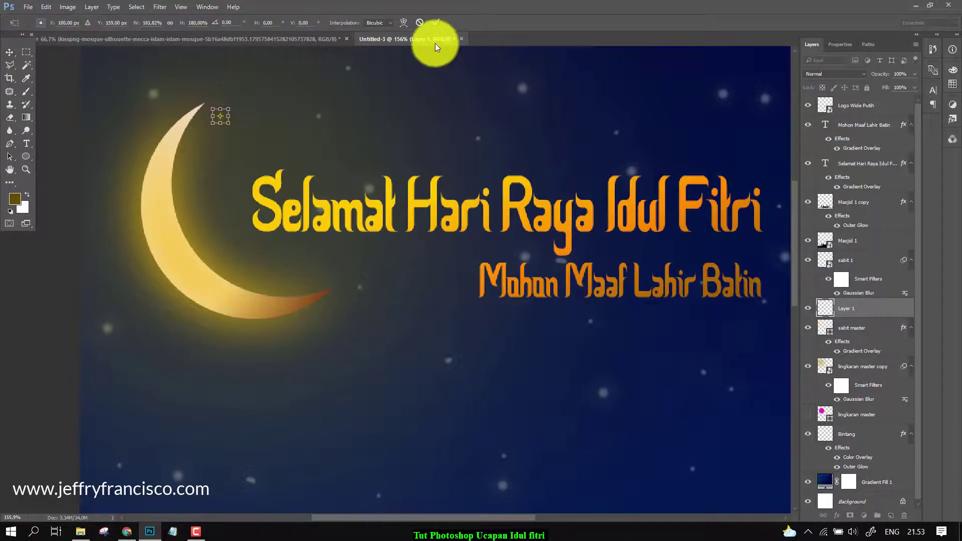
{"action": "left_click", "coordinate": [837, 516]}
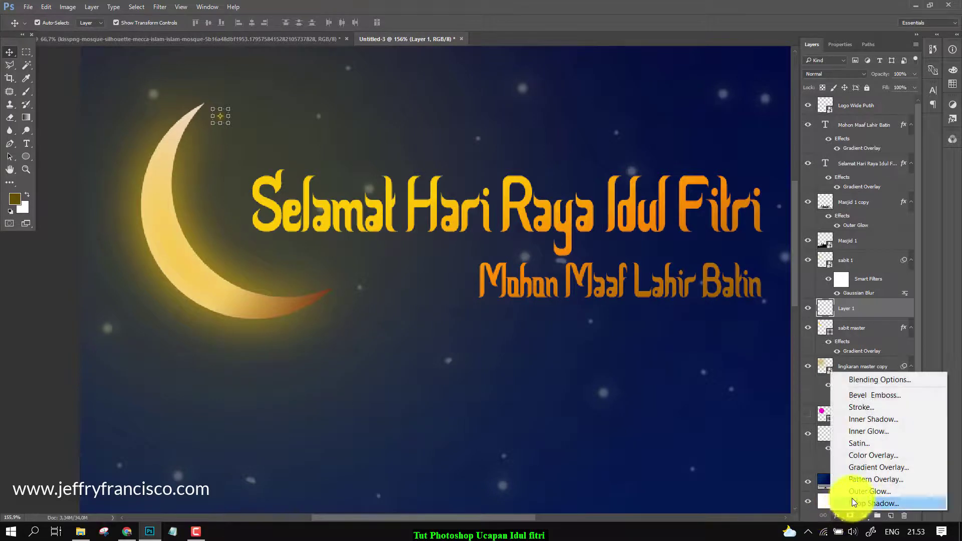
{"action": "left_click", "coordinate": [870, 491]}
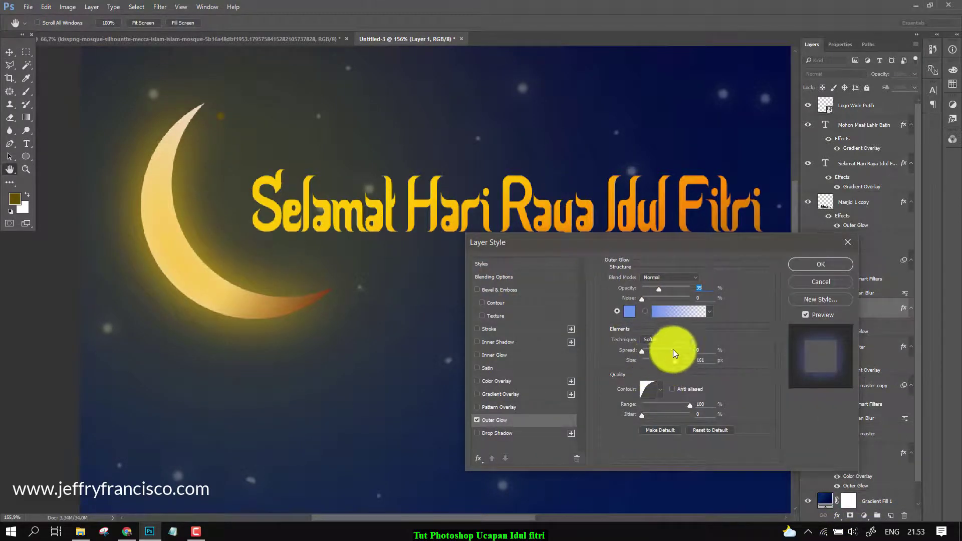
{"action": "left_click", "coordinate": [672, 276]}
{"action": "left_click", "coordinate": [672, 276]}
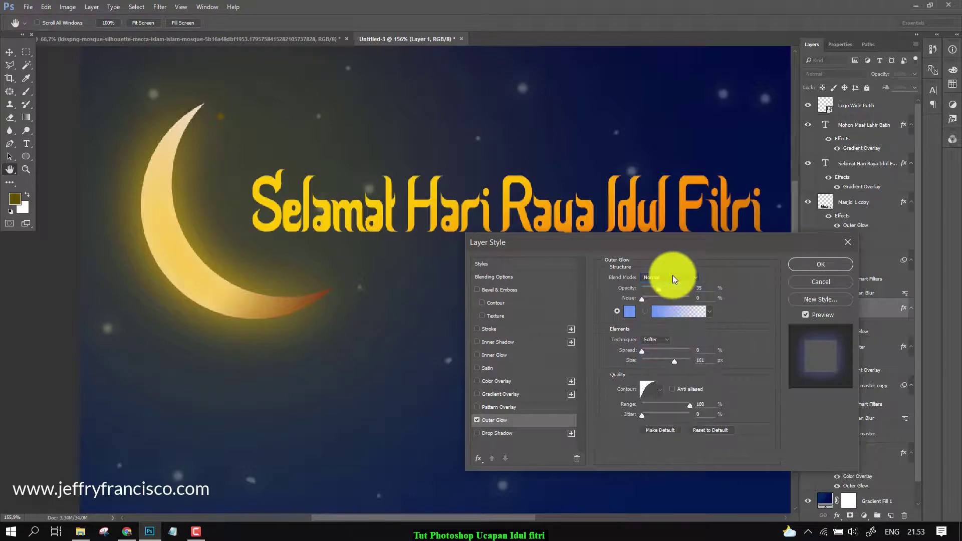
{"action": "left_click", "coordinate": [660, 389]}
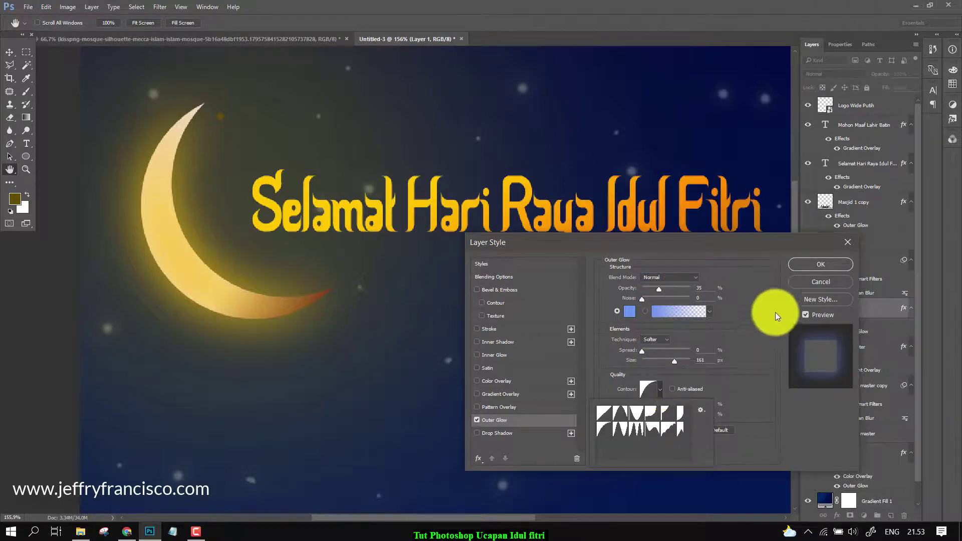
{"action": "left_click", "coordinate": [805, 280]}
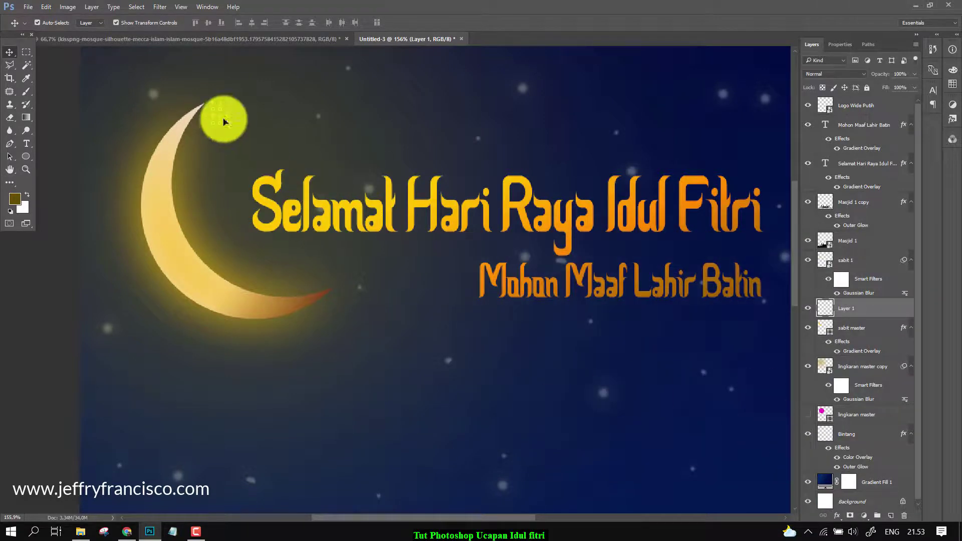
Step: Add an Outer Glow to the dot on Layer 1 using the Orange, Yellow, Orange gradient
{"action": "left_click", "coordinate": [837, 516]}
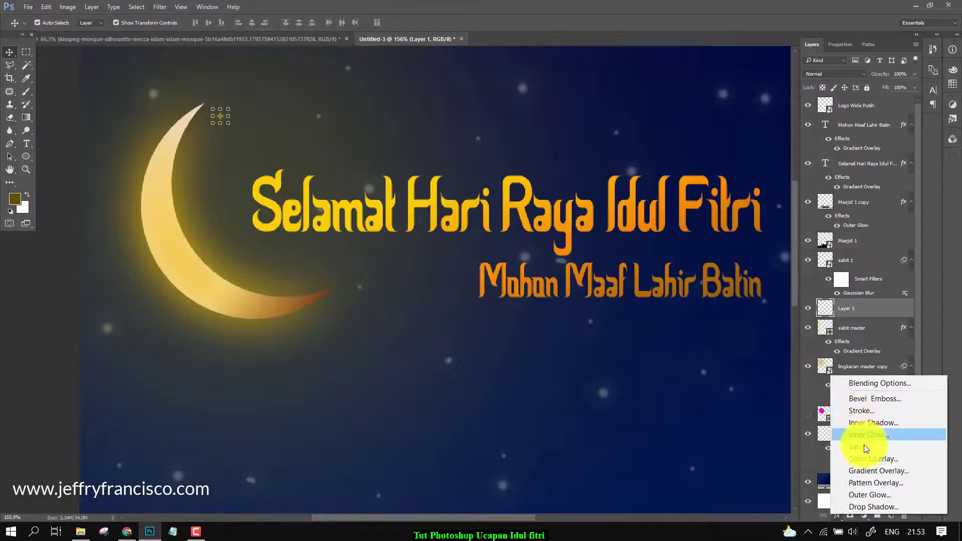
{"action": "left_click", "coordinate": [896, 495]}
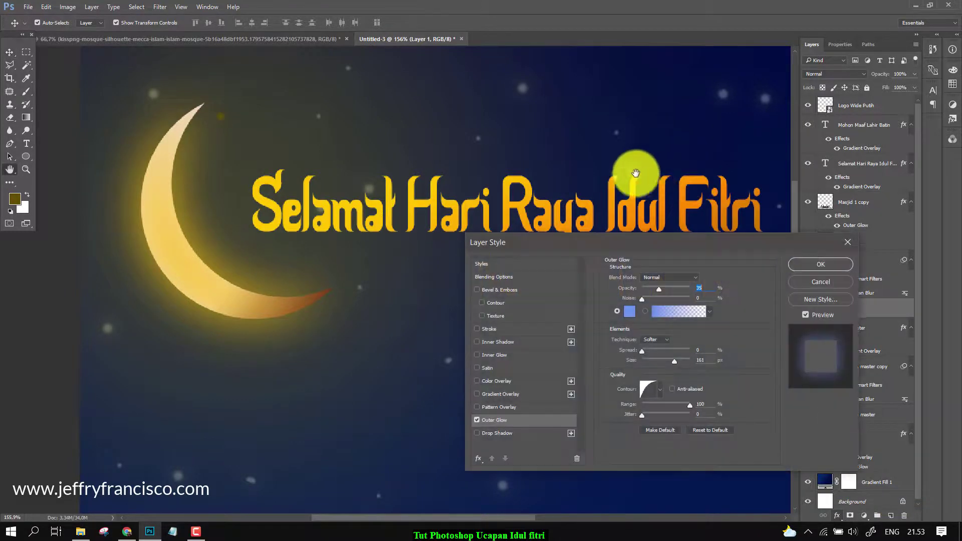
{"action": "left_click", "coordinate": [669, 311]}
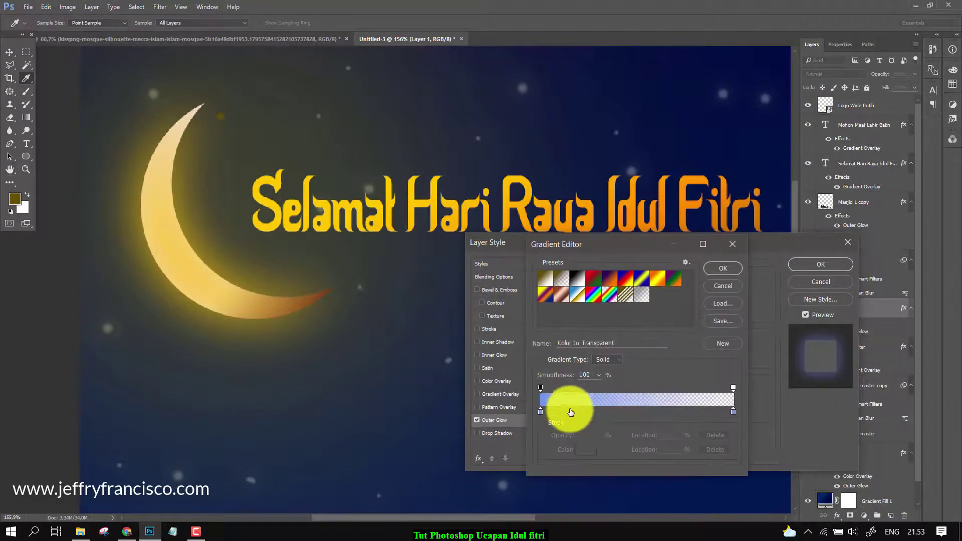
{"action": "left_click", "coordinate": [656, 278]}
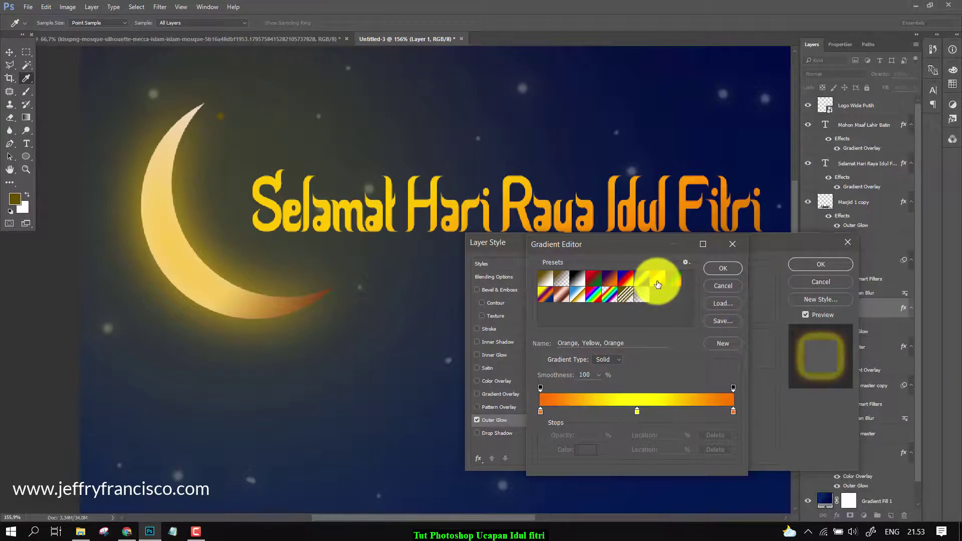
{"action": "left_click", "coordinate": [735, 268]}
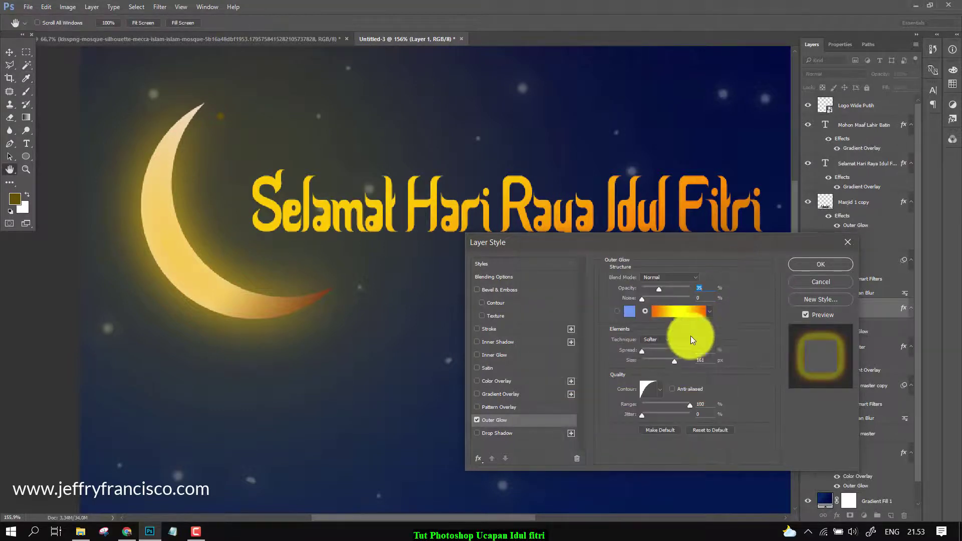
Step: Change the dot's Outer Glow to the solid pale yellow colour e7ef6d
{"action": "left_click", "coordinate": [631, 311]}
{"action": "left_click_drag", "start_coordinate": [649, 183], "coordinate": [653, 248]}
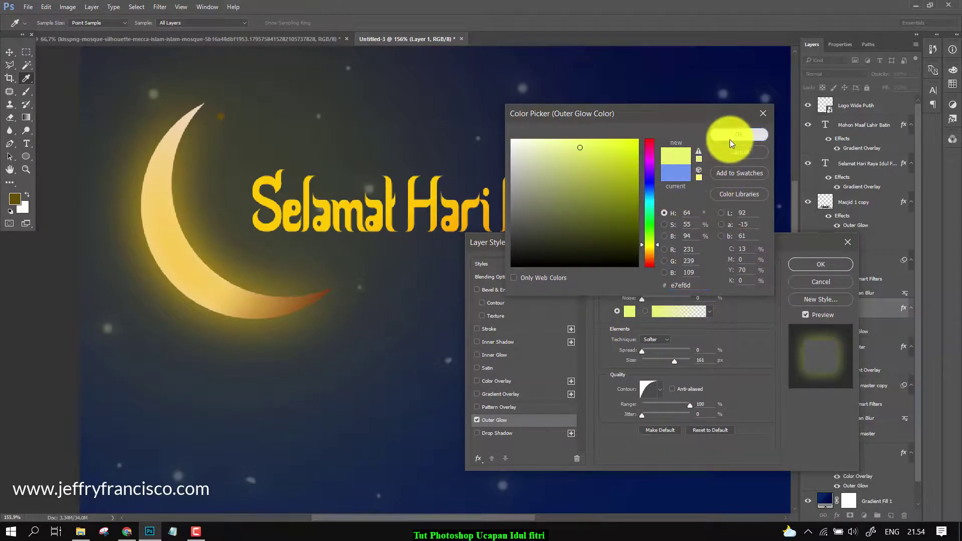
{"action": "left_click", "coordinate": [733, 135]}
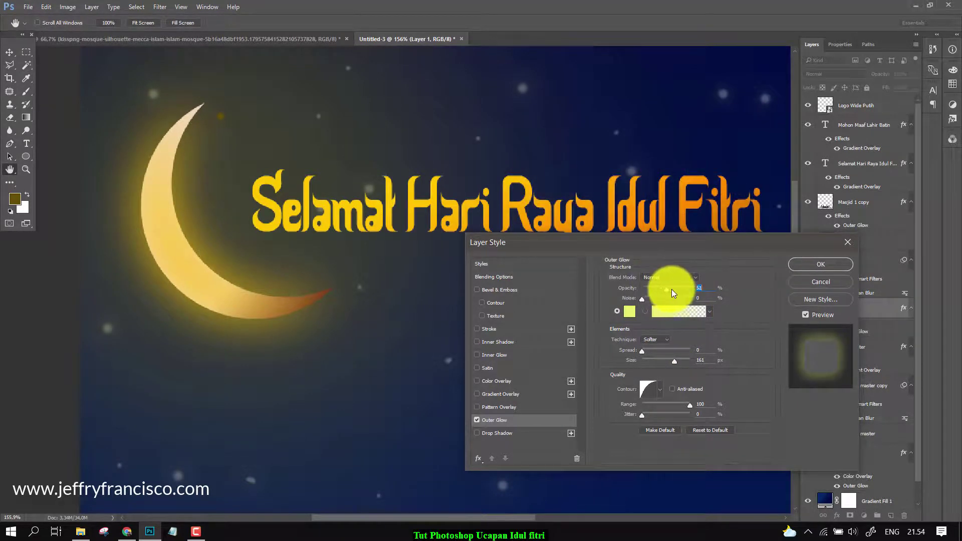
Step: Set the dot's Outer Glow opacity to 75% and its size to 27 px
{"action": "mouse_move", "coordinate": [671, 289]}
{"action": "left_mouse_down"}
{"action": "mouse_move", "coordinate": [704, 293]}
{"action": "mouse_move", "coordinate": [683, 290]}
{"action": "left_mouse_up"}
{"action": "left_click_drag", "start_coordinate": [764, 245], "coordinate": [621, 223]}
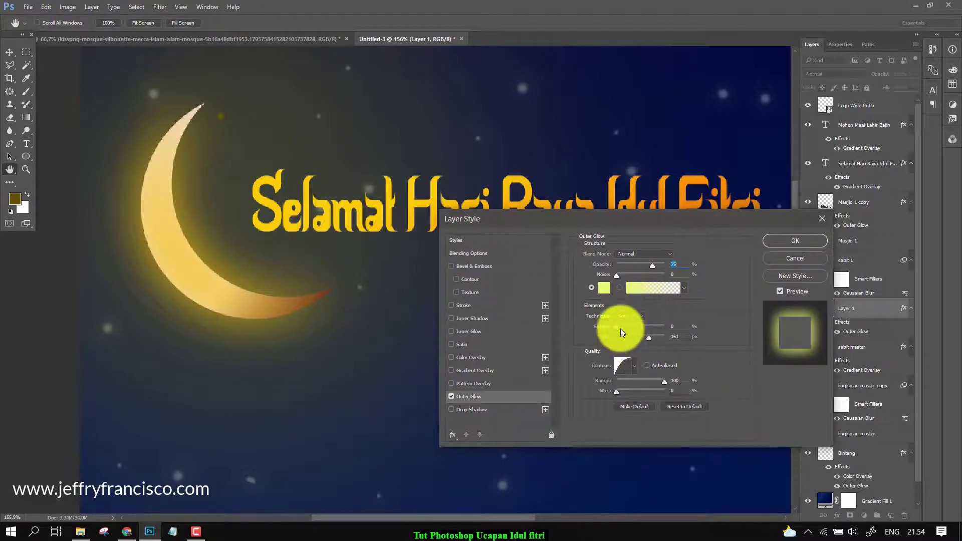
{"action": "mouse_move", "coordinate": [642, 338]}
{"action": "left_mouse_down"}
{"action": "mouse_move", "coordinate": [617, 339]}
{"action": "mouse_move", "coordinate": [626, 339]}
{"action": "left_mouse_up"}
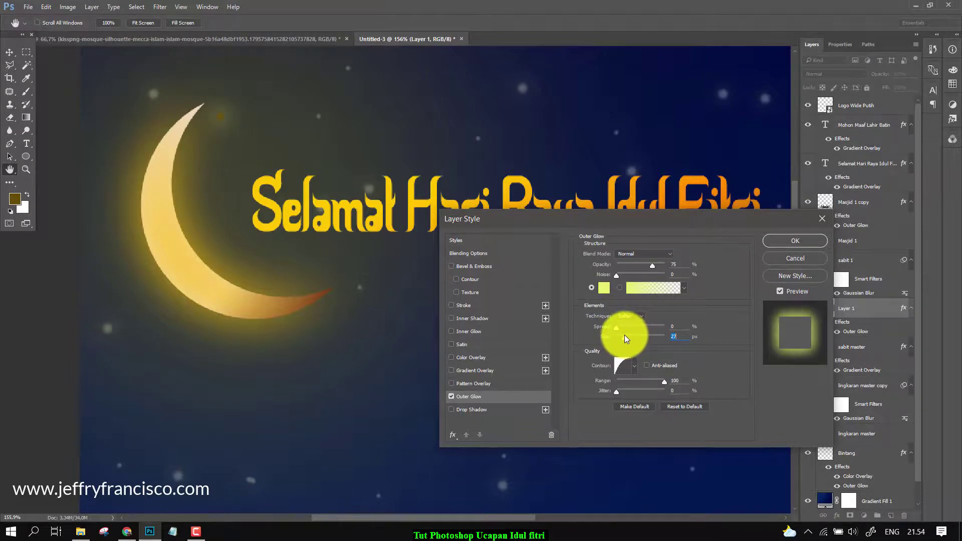
Step: Try several contour presets for the dot's Outer Glow and apply the V-shaped one
{"action": "left_click", "coordinate": [623, 365]}
{"action": "left_click", "coordinate": [623, 393]}
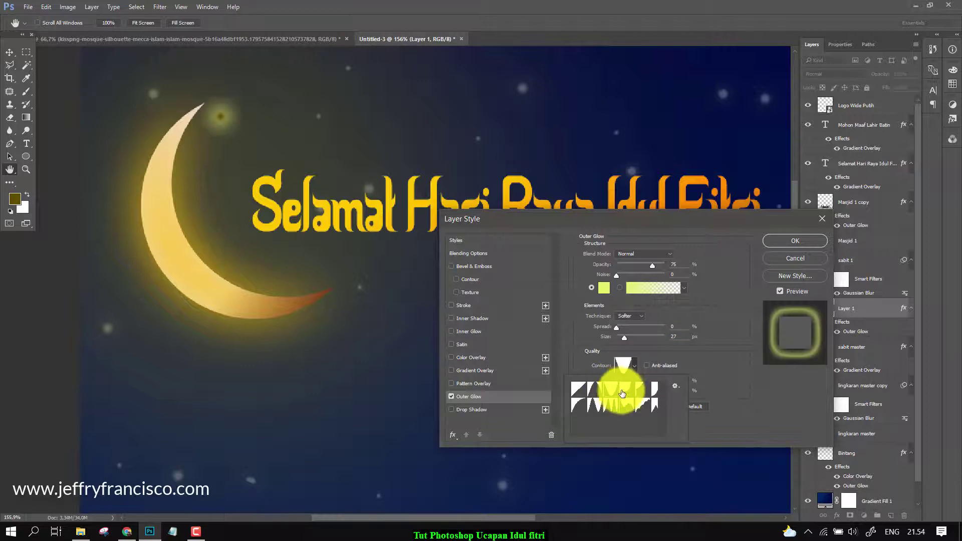
{"action": "left_click", "coordinate": [637, 396]}
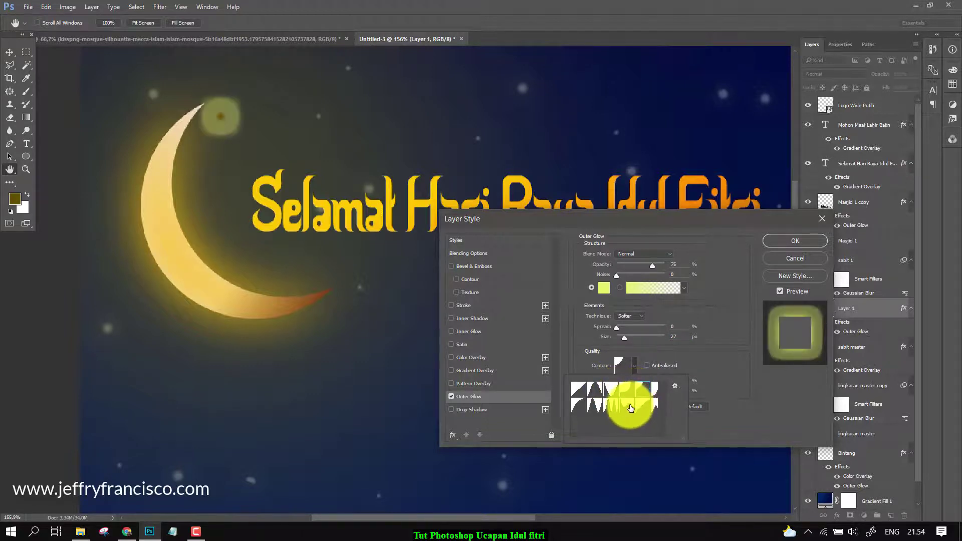
{"action": "left_click", "coordinate": [579, 390]}
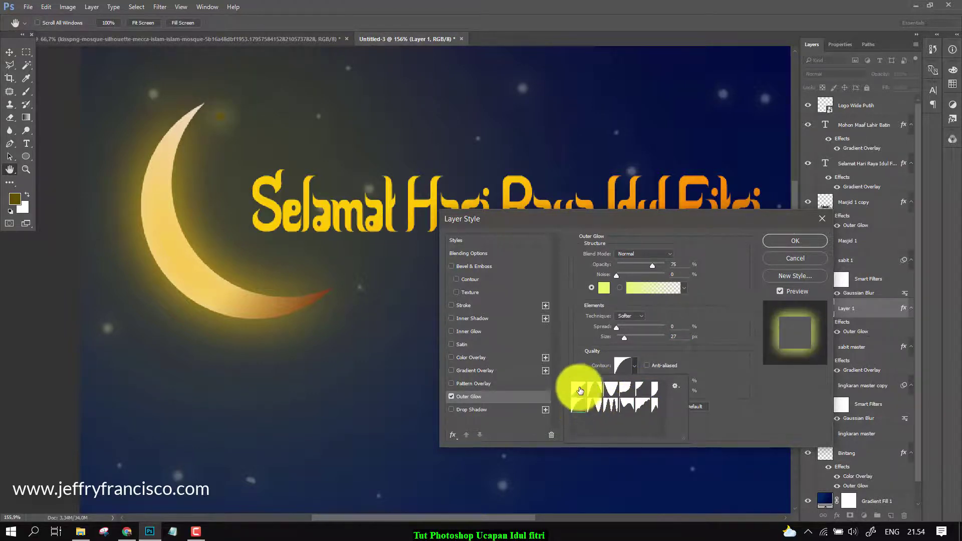
{"action": "left_click", "coordinate": [611, 390]}
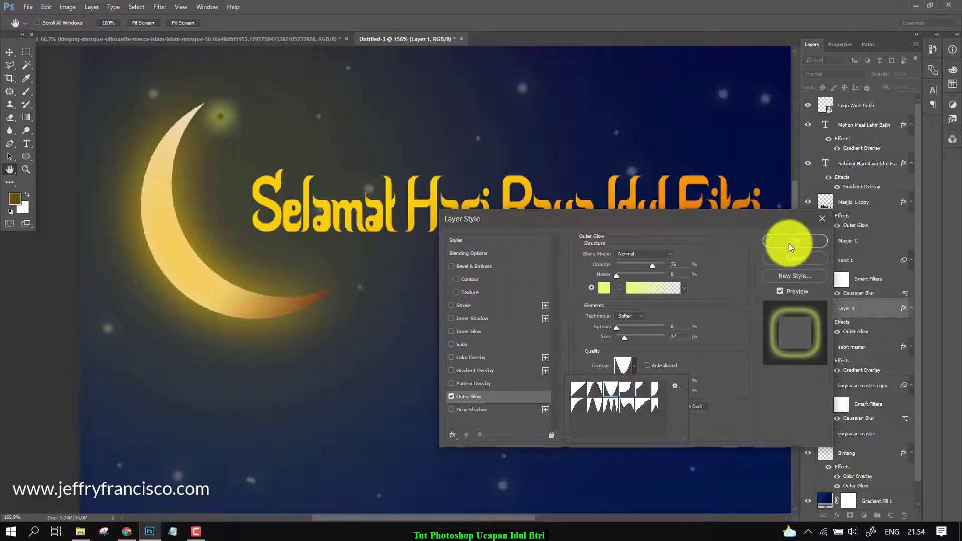
{"action": "left_click", "coordinate": [789, 246]}
Step: Add a Gradient Overlay to the dot on Layer 1 with Reflected style, Normal blend mode, 100% opacity and 111% scale
{"action": "left_click", "coordinate": [837, 515]}
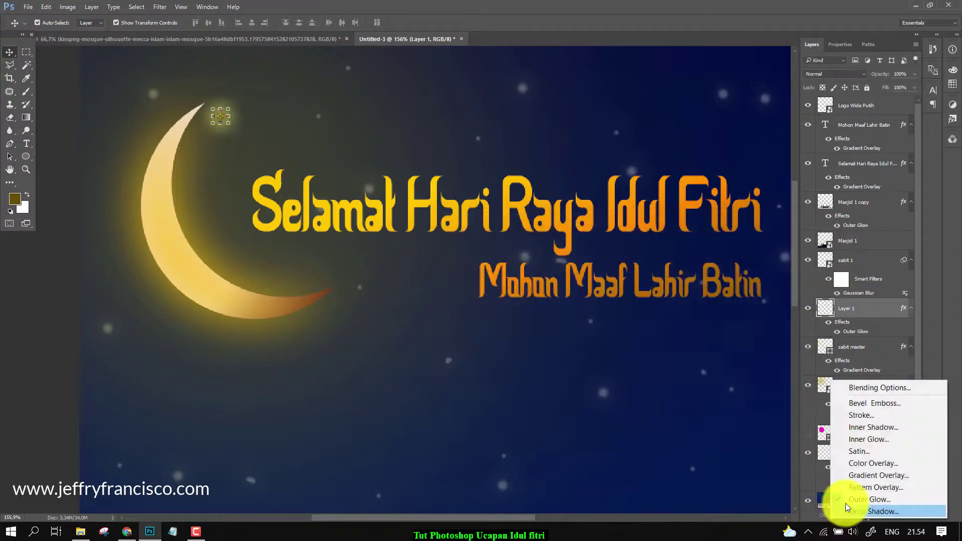
{"action": "left_click", "coordinate": [868, 474]}
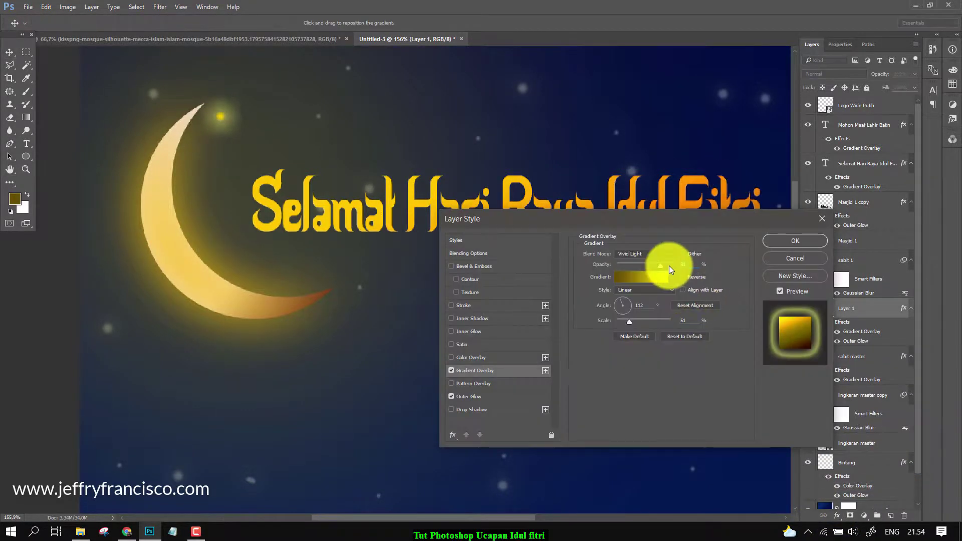
{"action": "left_click", "coordinate": [662, 290]}
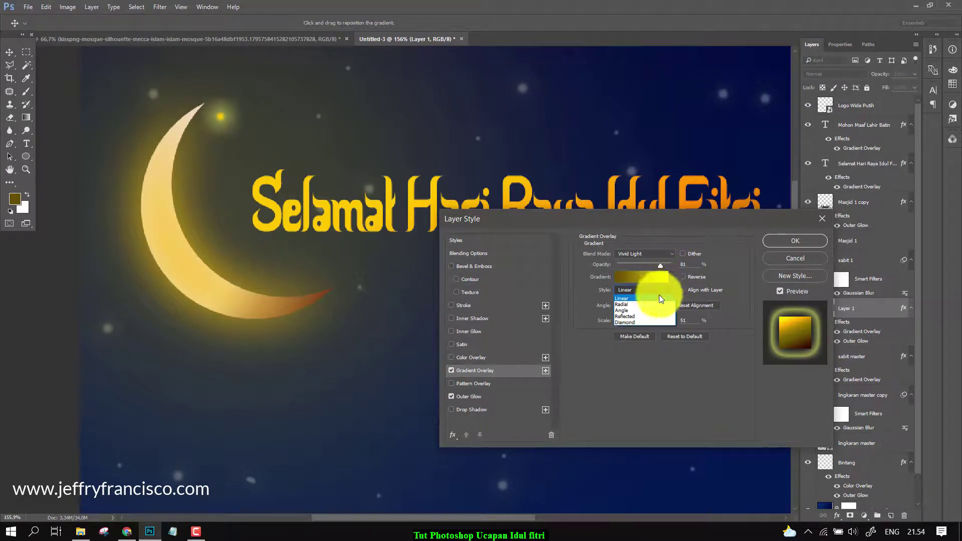
{"action": "left_click", "coordinate": [657, 318]}
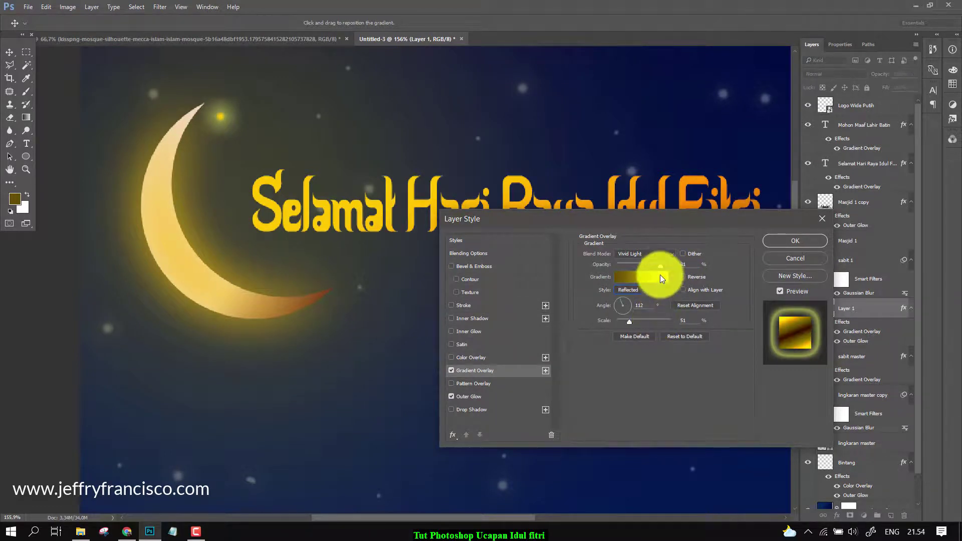
{"action": "left_click", "coordinate": [656, 253]}
{"action": "left_click", "coordinate": [648, 265]}
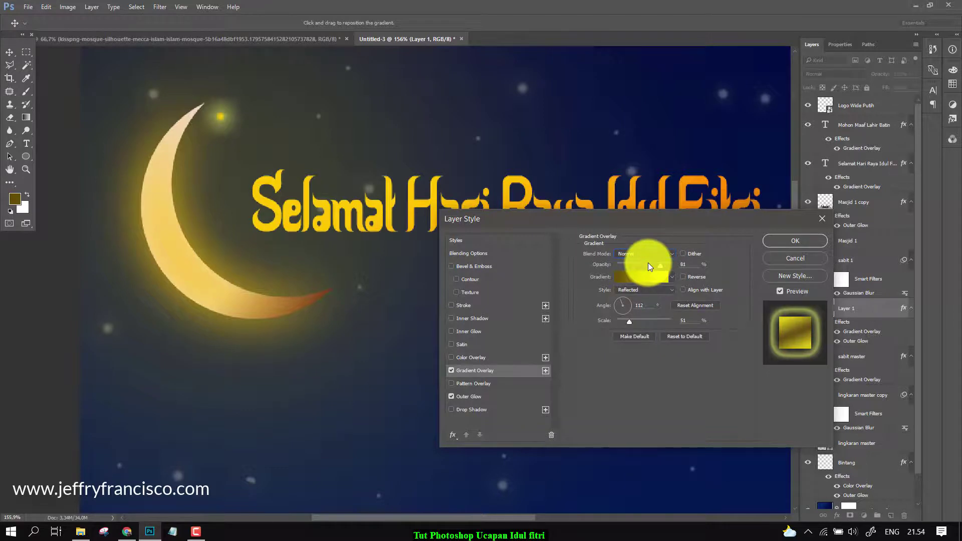
{"action": "left_click_drag", "start_coordinate": [659, 265], "coordinate": [673, 265]}
{"action": "left_click_drag", "start_coordinate": [630, 321], "coordinate": [667, 325]}
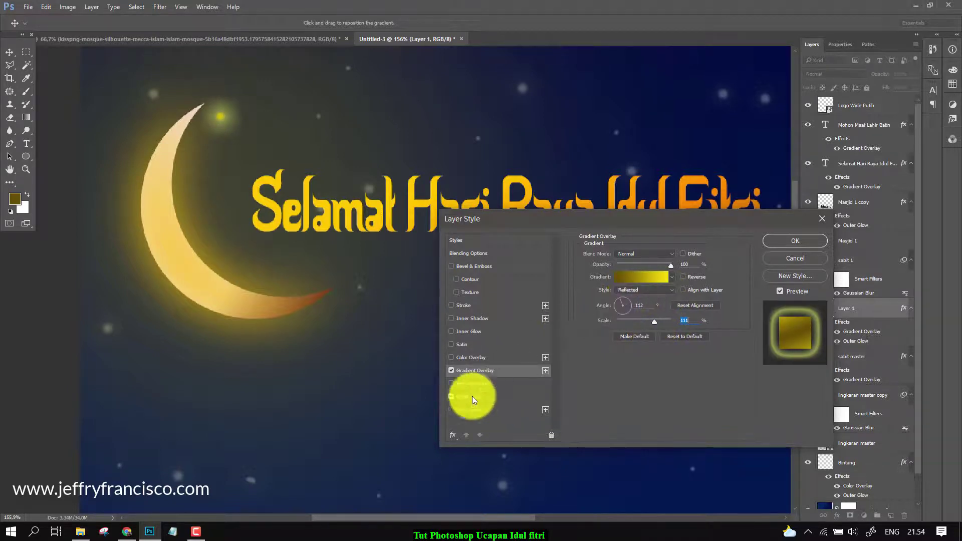
Step: Compare the dot with and without its Outer Glow, and set its Gradient Overlay opacity to 39%
{"action": "left_click", "coordinate": [455, 396]}
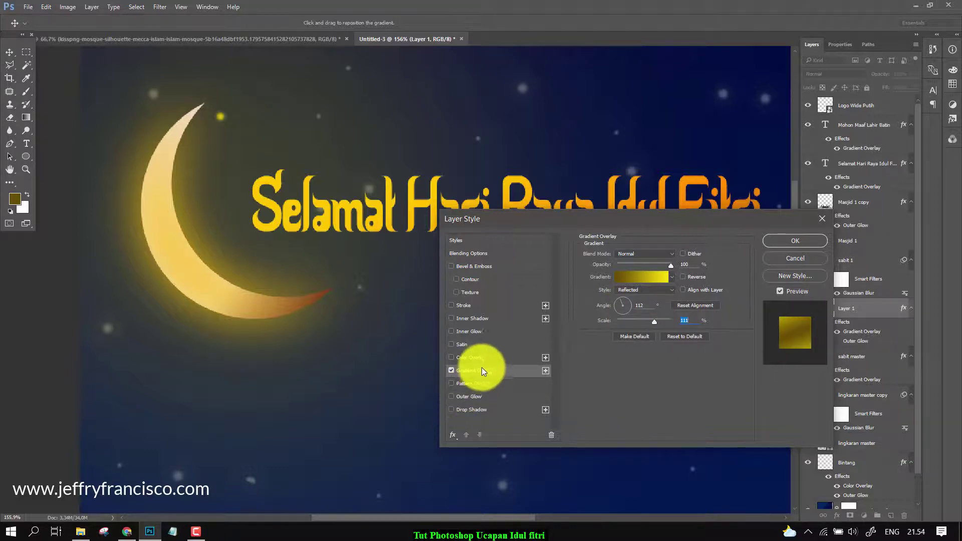
{"action": "left_click", "coordinate": [452, 396]}
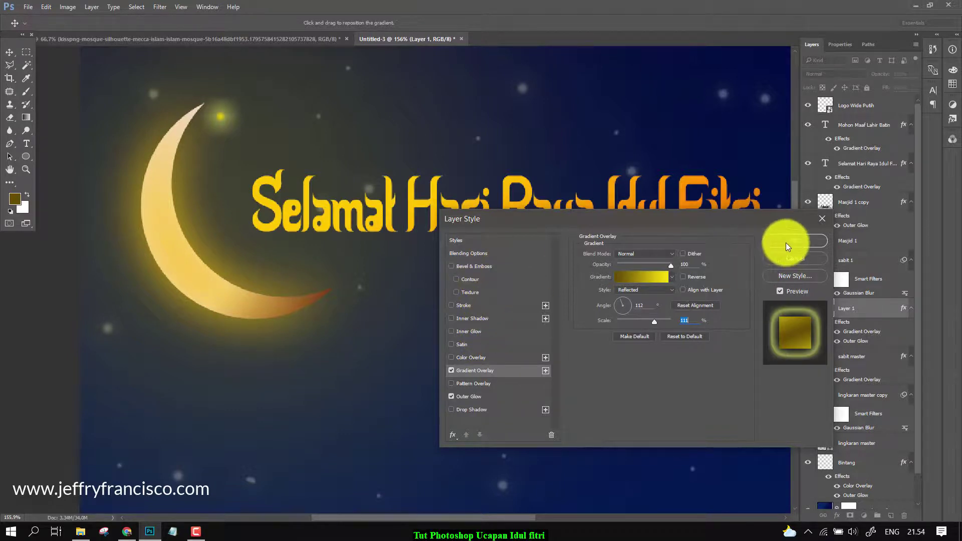
{"action": "left_click_drag", "start_coordinate": [669, 267], "coordinate": [638, 267]}
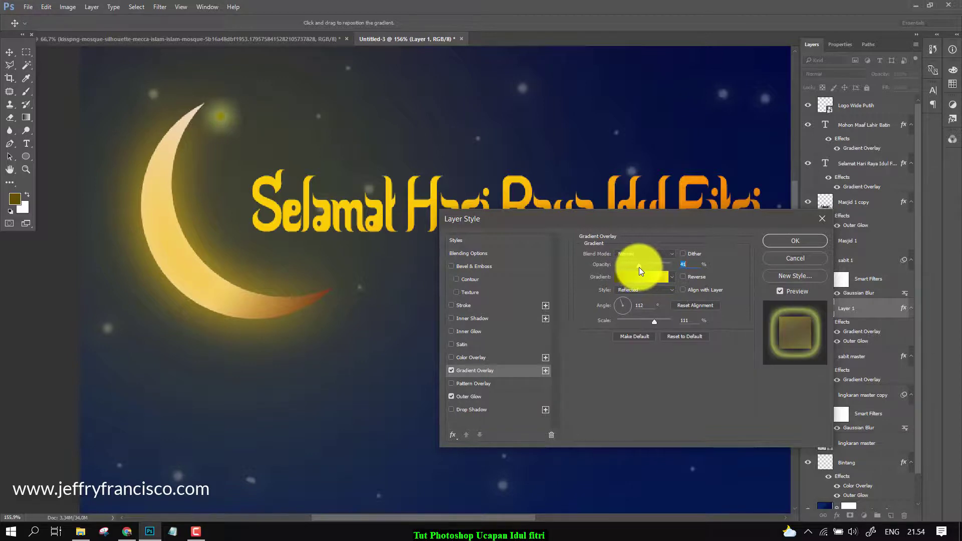
{"action": "left_click", "coordinate": [817, 241]}
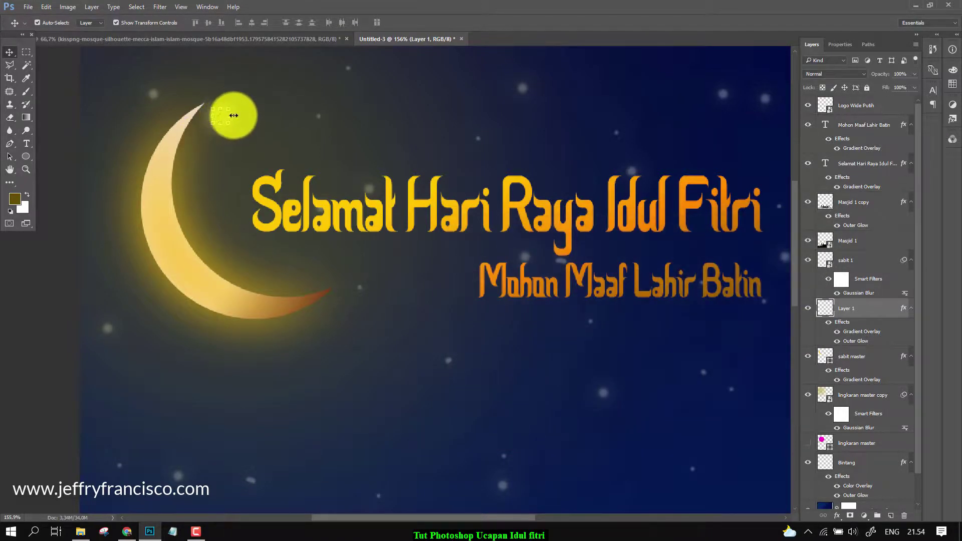
Step: Move the glowing dot onto the crescent moon's upper tip
{"action": "key", "text": "ctrl+t"}
{"action": "left_click", "coordinate": [434, 21]}
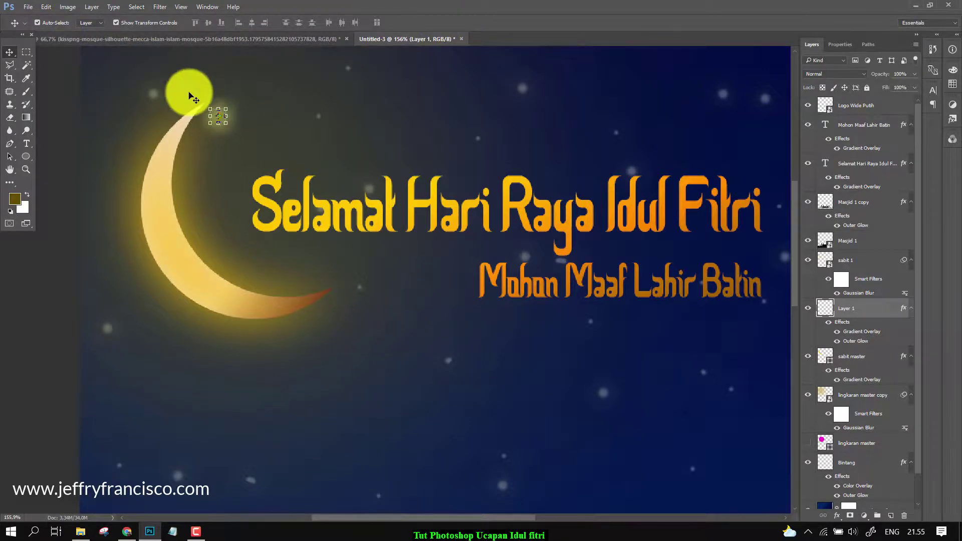
{"action": "key", "text": "shift+Left"}
{"action": "key", "text": "shift+Left"}
{"action": "key", "text": "shift+Left"}
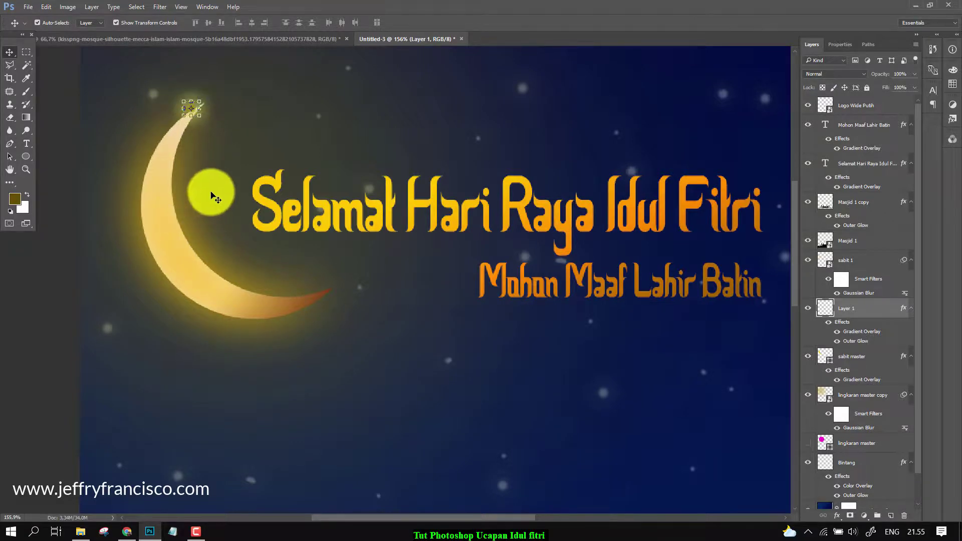
Step: Enlarge the Layer 1 dot to 475% width and 472.22% height, centred over the crescent's upper tip
{"action": "left_click", "coordinate": [211, 194]}
{"action": "scroll", "coordinate": [246, 205], "scroll_direction": "down", "scroll_amount": 3}
{"action": "left_click_drag", "start_coordinate": [248, 209], "coordinate": [216, 107]}
{"action": "scroll", "coordinate": [276, 122], "scroll_direction": "up", "scroll_amount": 3}
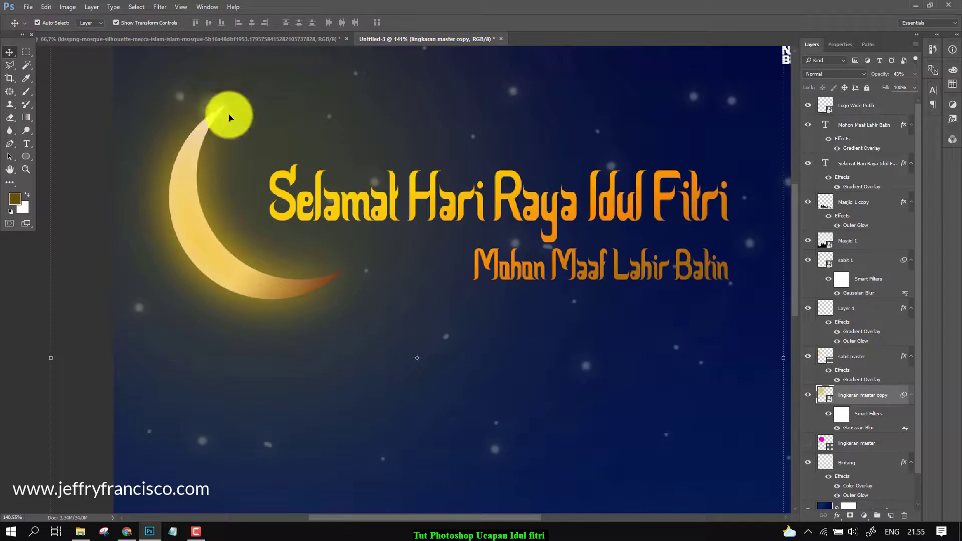
{"action": "left_click", "coordinate": [858, 270]}
{"action": "left_click", "coordinate": [853, 326]}
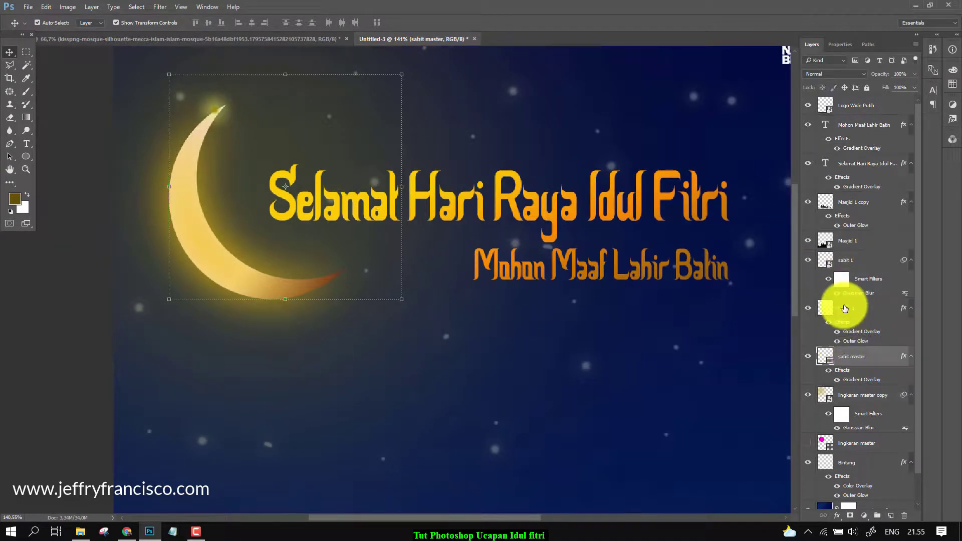
{"action": "mouse_move", "coordinate": [222, 117]}
{"action": "left_mouse_down"}
{"action": "mouse_move", "coordinate": [290, 146]}
{"action": "mouse_move", "coordinate": [275, 163]}
{"action": "mouse_move", "coordinate": [224, 99]}
{"action": "mouse_move", "coordinate": [240, 119]}
{"action": "left_mouse_up"}
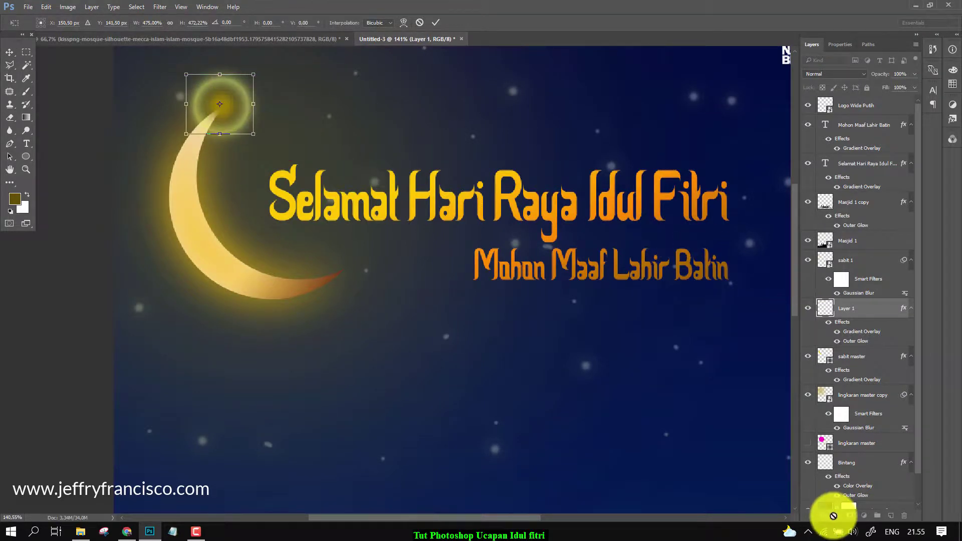
{"action": "left_click", "coordinate": [435, 23]}
Step: Turn off the enlarged dot's Outer Glow on Layer 1 and keep its Gradient Overlay on
{"action": "double_click", "coordinate": [824, 310]}
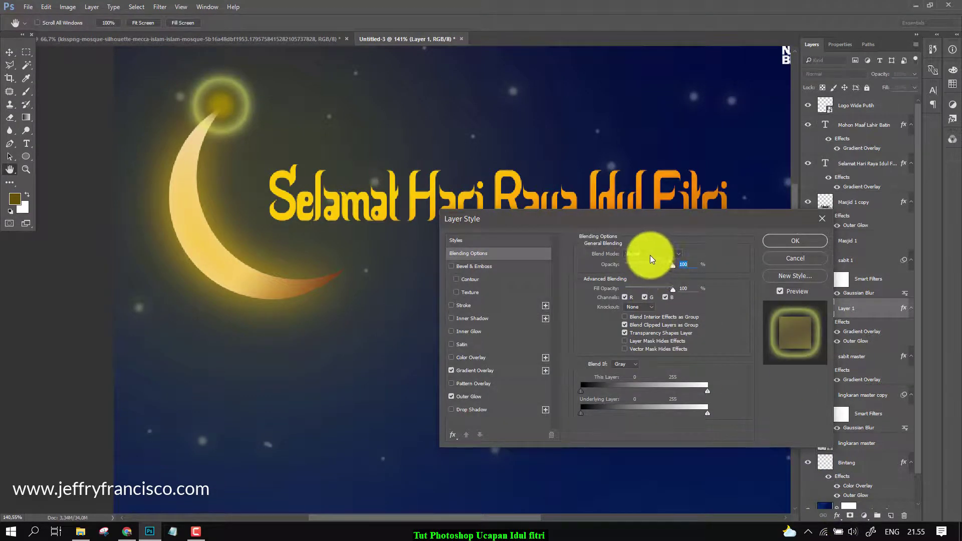
{"action": "left_click", "coordinate": [500, 369]}
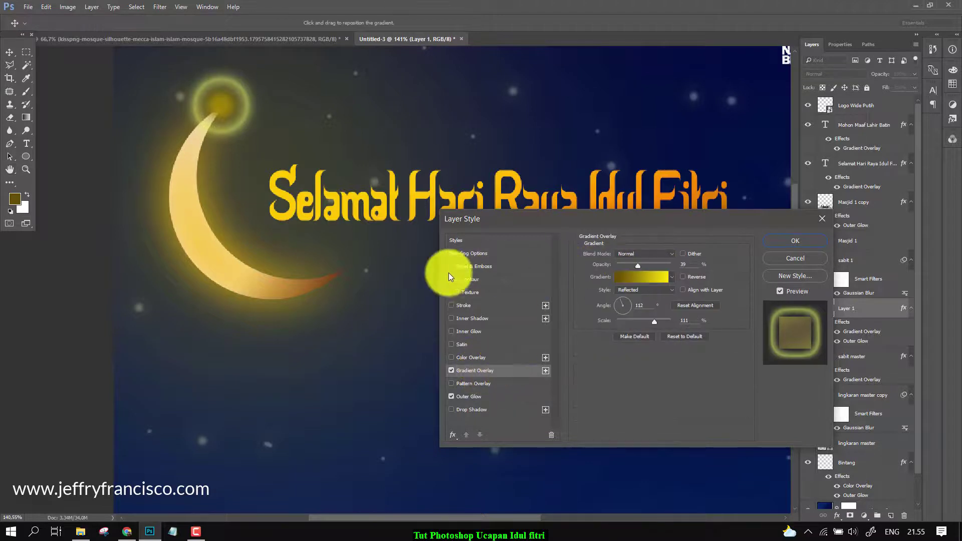
{"action": "left_click", "coordinate": [450, 371]}
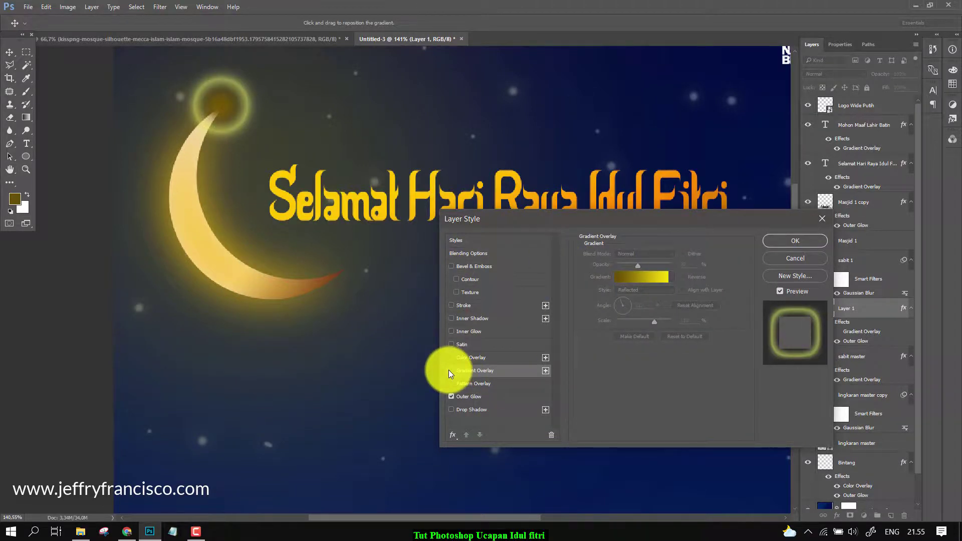
{"action": "left_click", "coordinate": [451, 370]}
{"action": "left_click", "coordinate": [451, 396]}
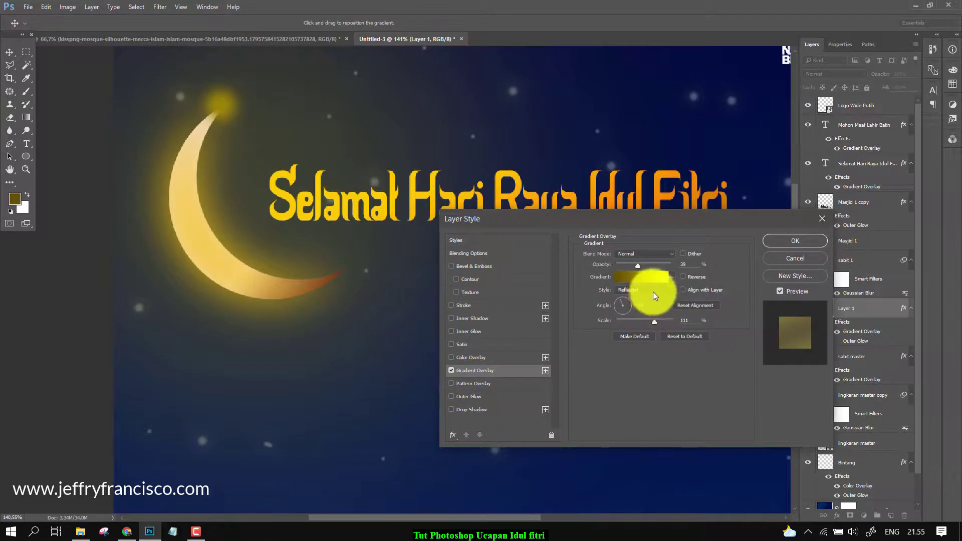
Step: Set the dot's Gradient Overlay to Diamond style with 108% scale and 87% opacity
{"action": "left_click_drag", "start_coordinate": [643, 266], "coordinate": [652, 263]}
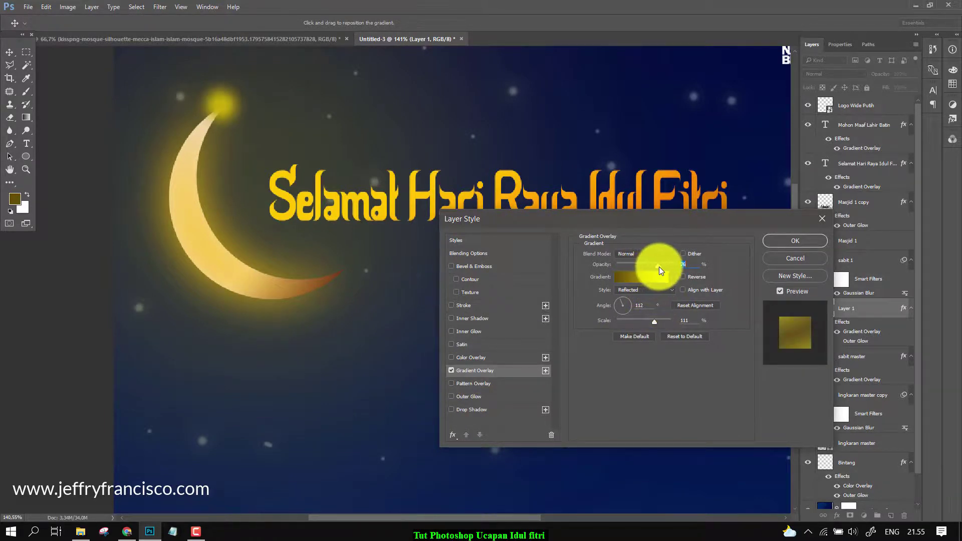
{"action": "left_click_drag", "start_coordinate": [640, 266], "coordinate": [639, 265]}
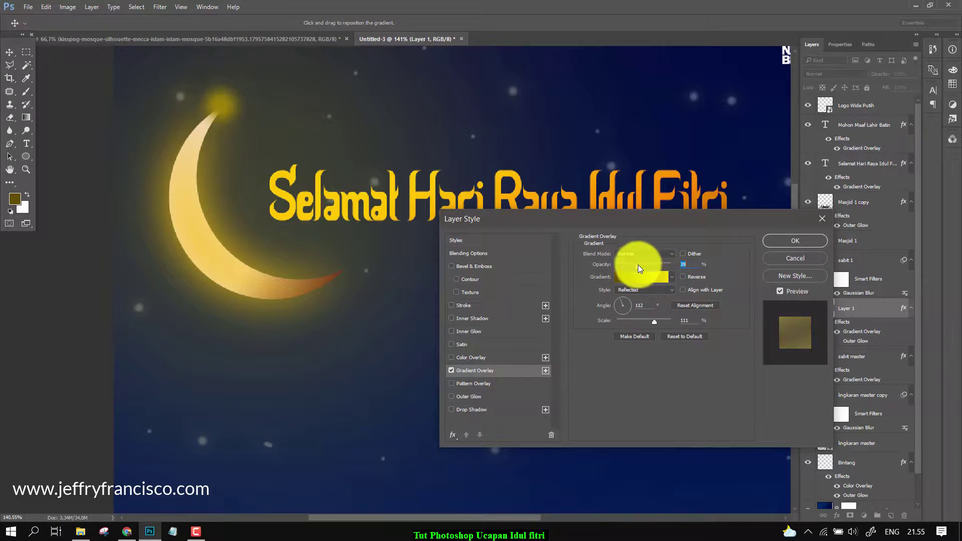
{"action": "left_click_drag", "start_coordinate": [650, 324], "coordinate": [677, 326]}
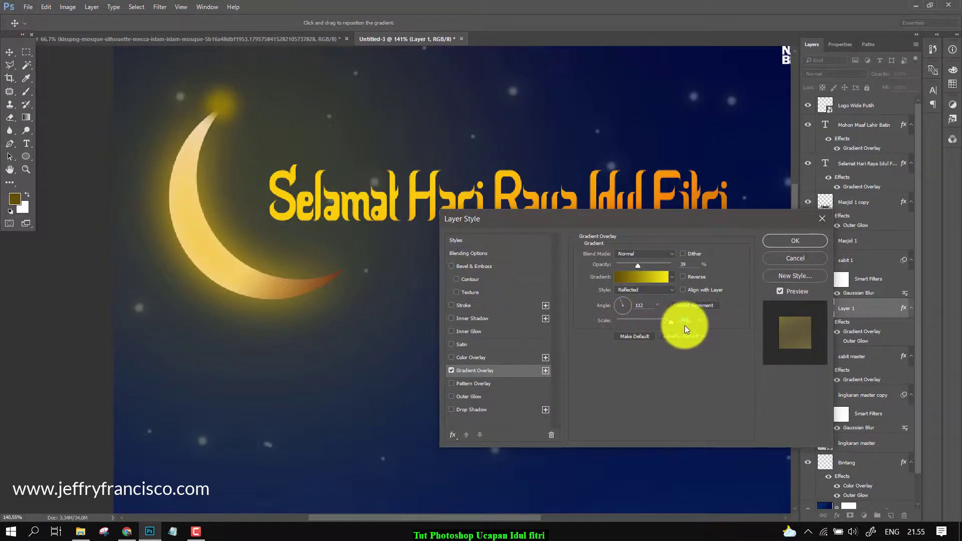
{"action": "left_click", "coordinate": [647, 289]}
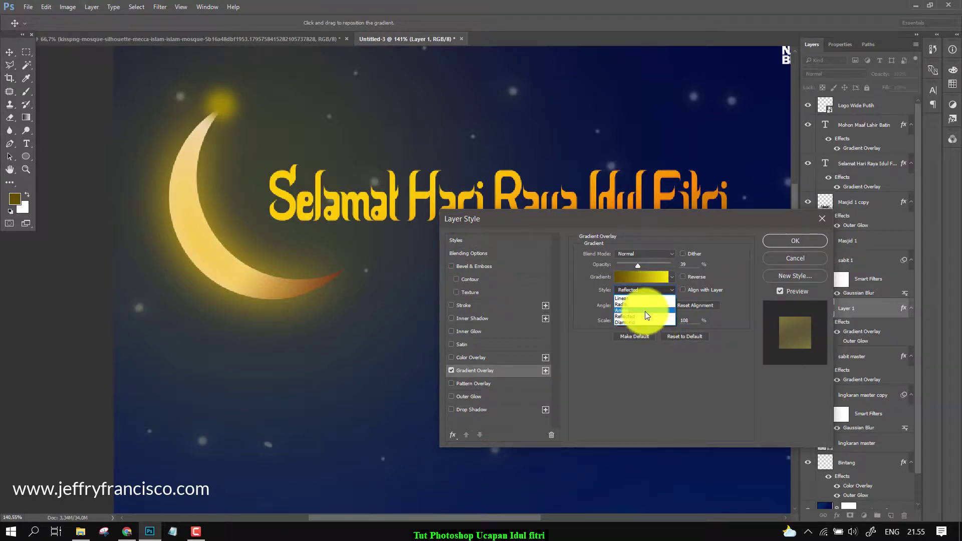
{"action": "left_click", "coordinate": [645, 311]}
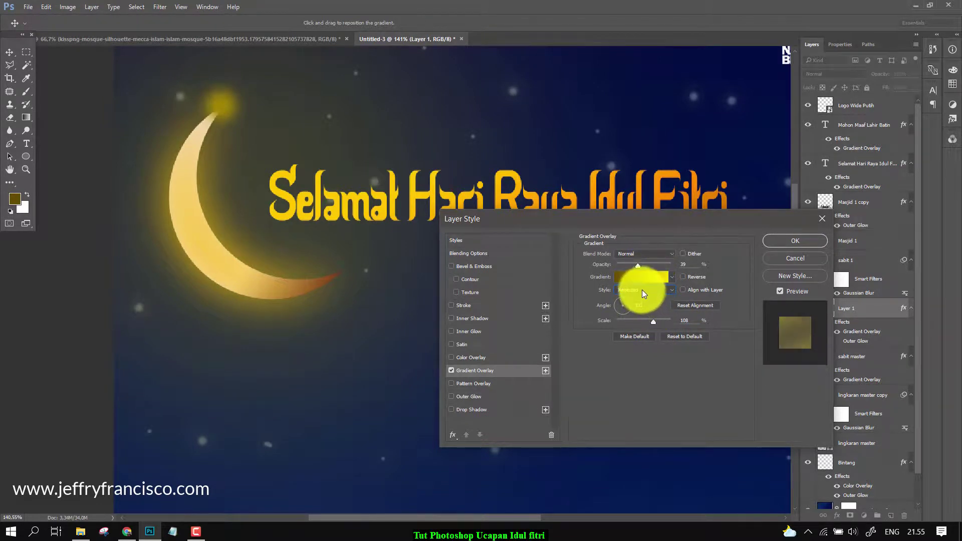
{"action": "left_click", "coordinate": [641, 277]}
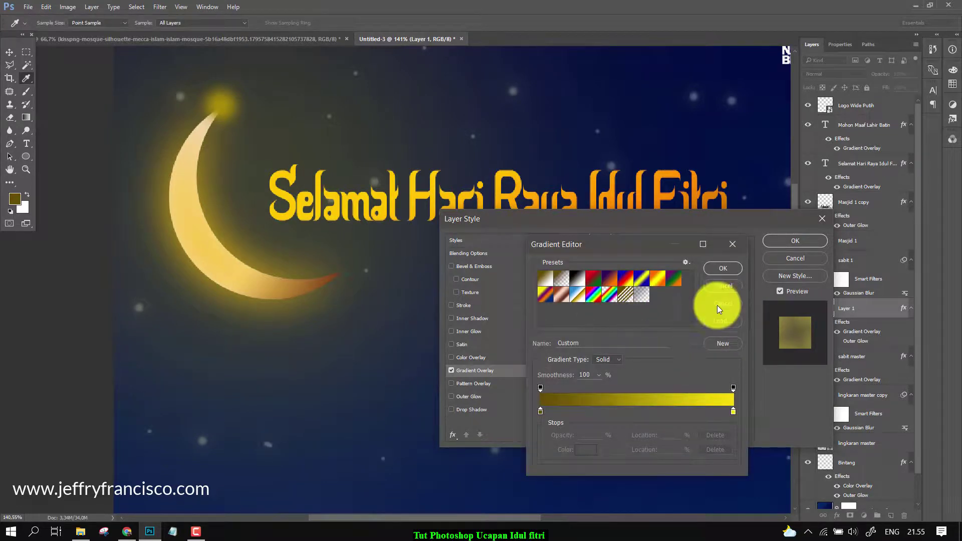
{"action": "left_click", "coordinate": [710, 290]}
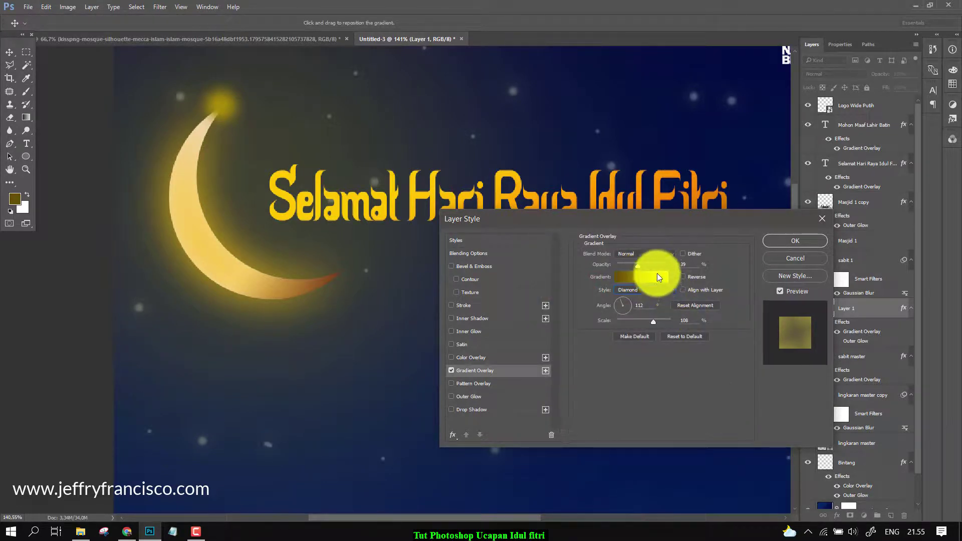
{"action": "left_click", "coordinate": [664, 265]}
Step: Change the starting colour stop of the dot's overlay gradient to white ffffff and apply the layer style
{"action": "left_click", "coordinate": [672, 277]}
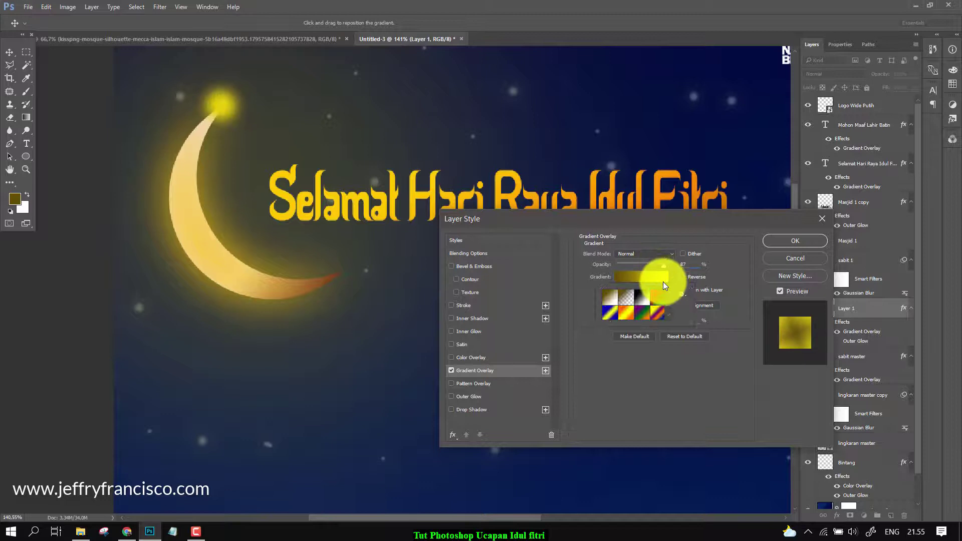
{"action": "double_click", "coordinate": [634, 288]}
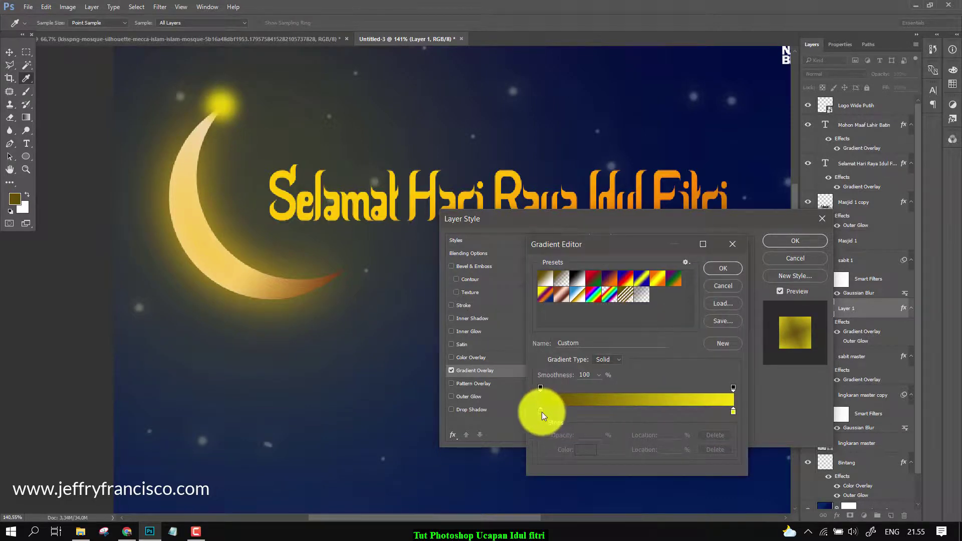
{"action": "left_click", "coordinate": [542, 412]}
{"action": "left_click", "coordinate": [585, 450]}
{"action": "left_click_drag", "start_coordinate": [531, 158], "coordinate": [483, 124]}
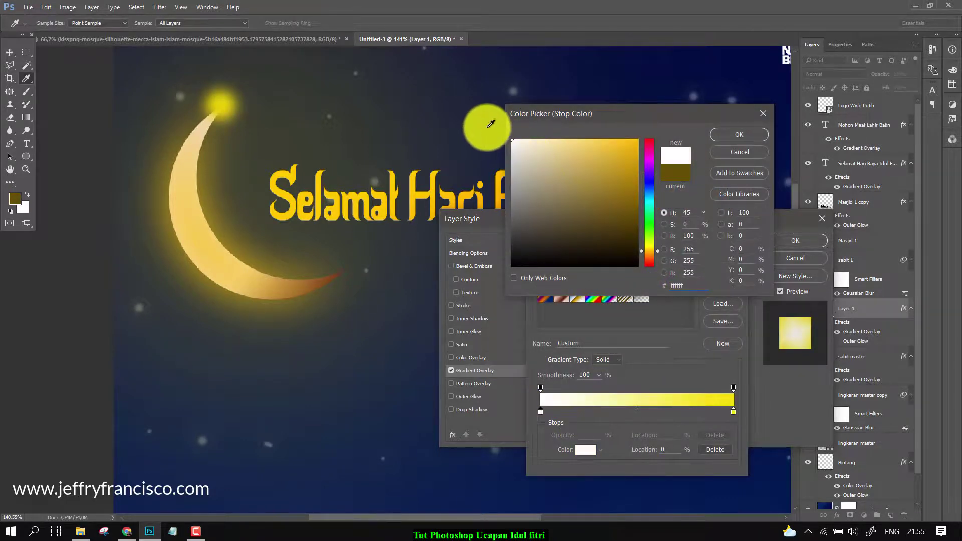
{"action": "left_click", "coordinate": [727, 134]}
{"action": "left_click", "coordinate": [724, 268]}
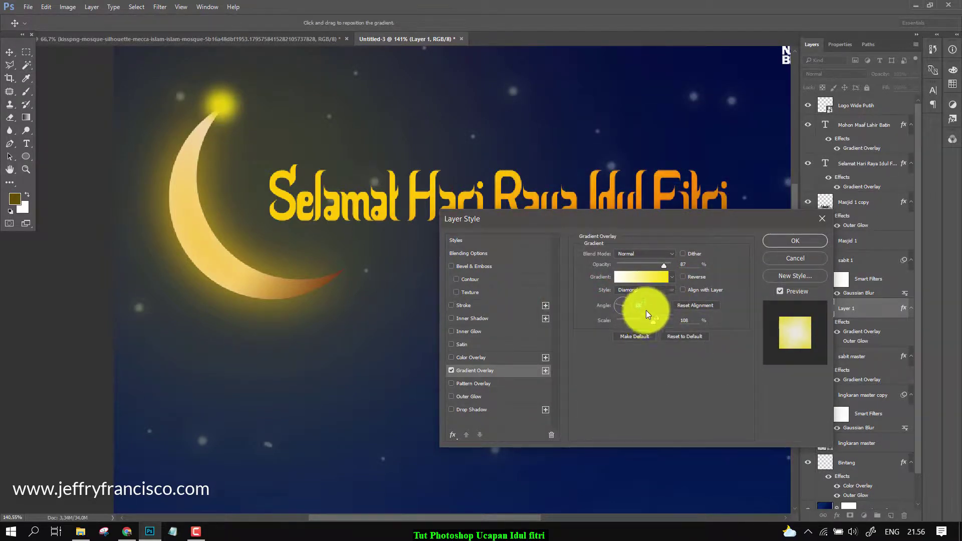
{"action": "left_click", "coordinate": [790, 245]}
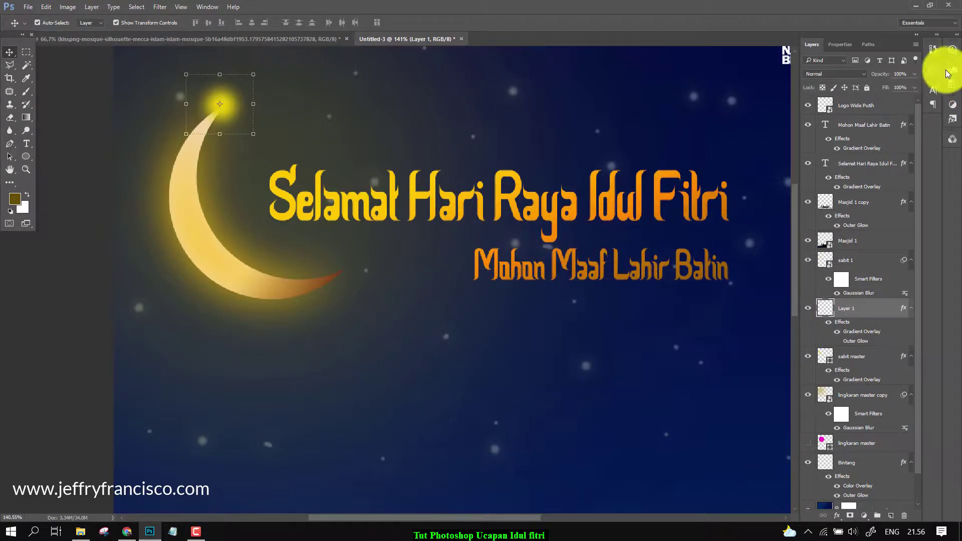
Step: Lower the layer opacity of the Layer 1 glow at the crescent's tip and deselect the layer
{"action": "left_click", "coordinate": [913, 75]}
{"action": "left_click", "coordinate": [882, 86]}
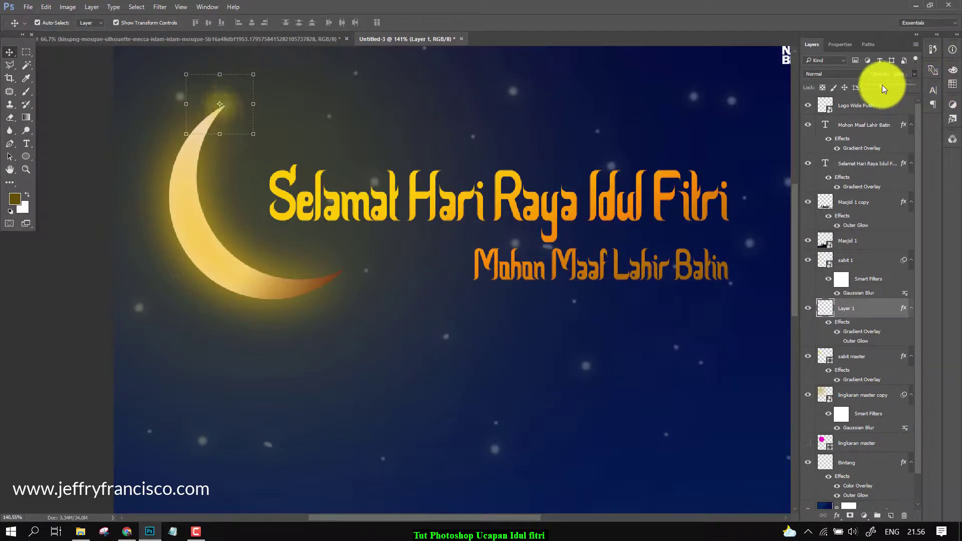
{"action": "left_click_drag", "start_coordinate": [888, 85], "coordinate": [898, 84]}
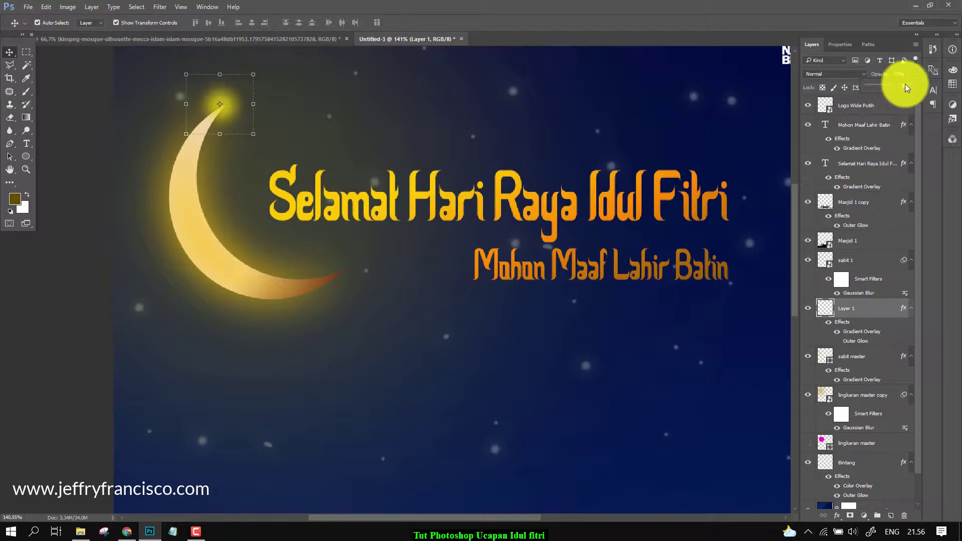
{"action": "left_click", "coordinate": [103, 340]}
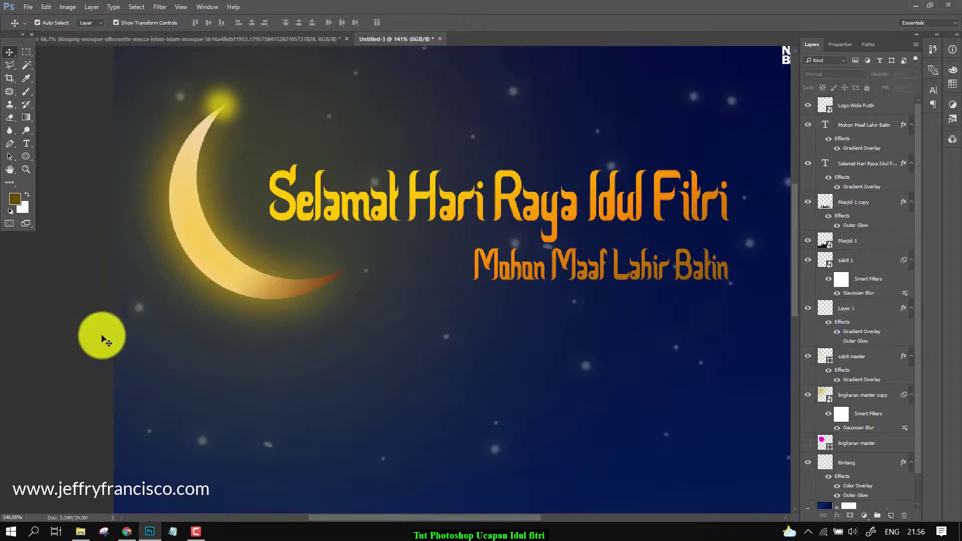
{"action": "key", "text": "ctrl+minus"}
{"action": "key", "text": "ctrl+minus"}
{"action": "key", "text": "ctrl+0"}
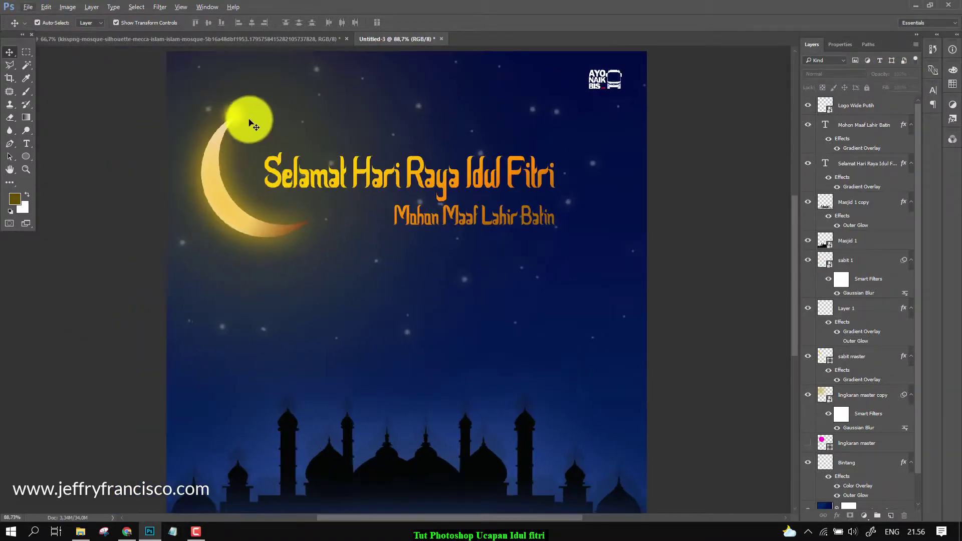
Step: Move the Layer 1 glow dot from the crescent's tip to the top of the greeting's initial S and deselect it
{"action": "left_click_drag", "start_coordinate": [249, 119], "coordinate": [273, 160]}
{"action": "left_click", "coordinate": [712, 303]}
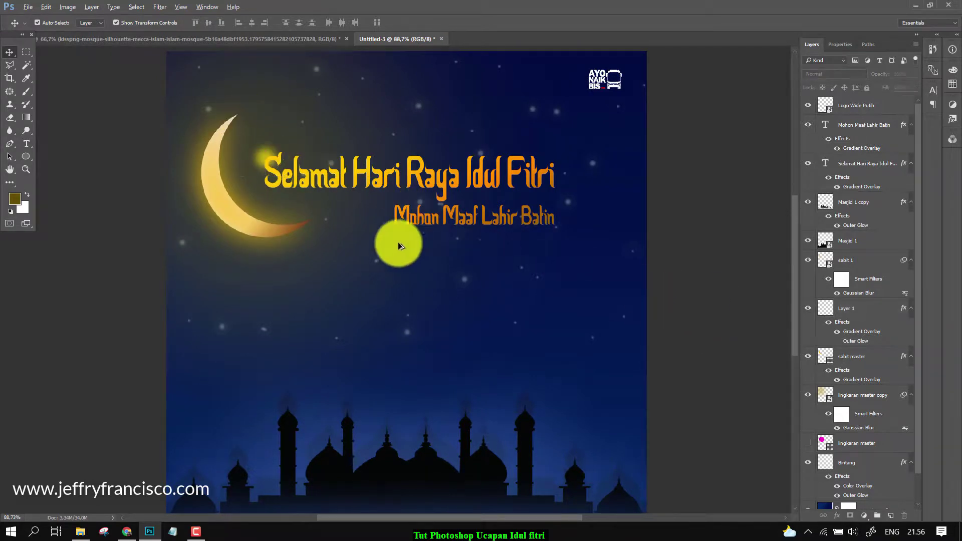
{"action": "scroll", "coordinate": [281, 174], "scroll_direction": "up", "scroll_amount": 3}
{"action": "left_click_drag", "start_coordinate": [251, 142], "coordinate": [270, 135]}
{"action": "scroll", "coordinate": [331, 191], "scroll_direction": "down", "scroll_amount": 5}
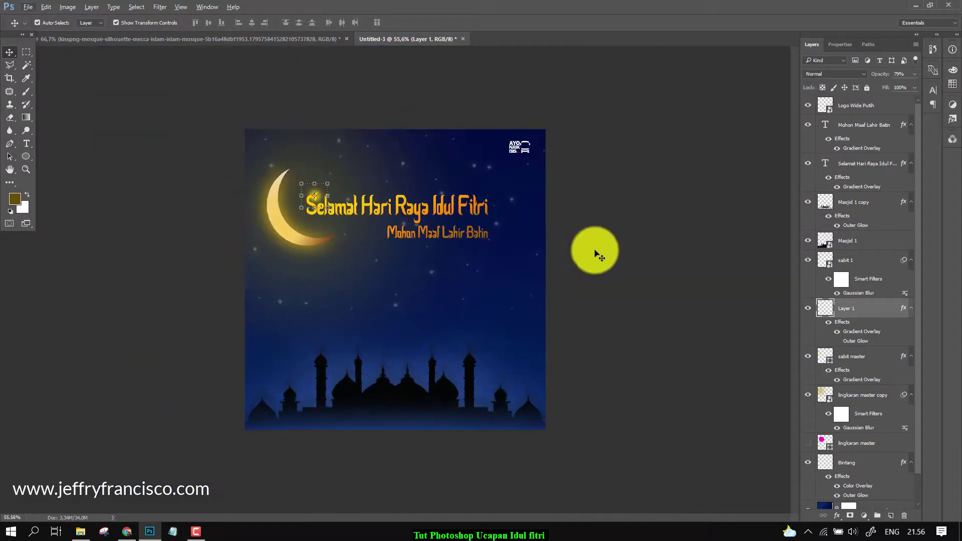
{"action": "left_click", "coordinate": [599, 254]}
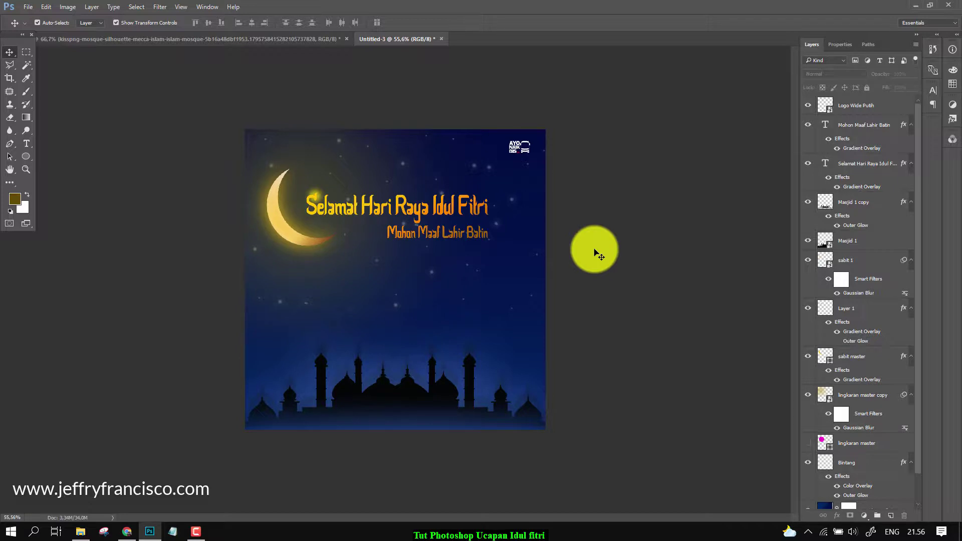
{"action": "scroll", "coordinate": [332, 239], "scroll_direction": "up", "scroll_amount": 2}
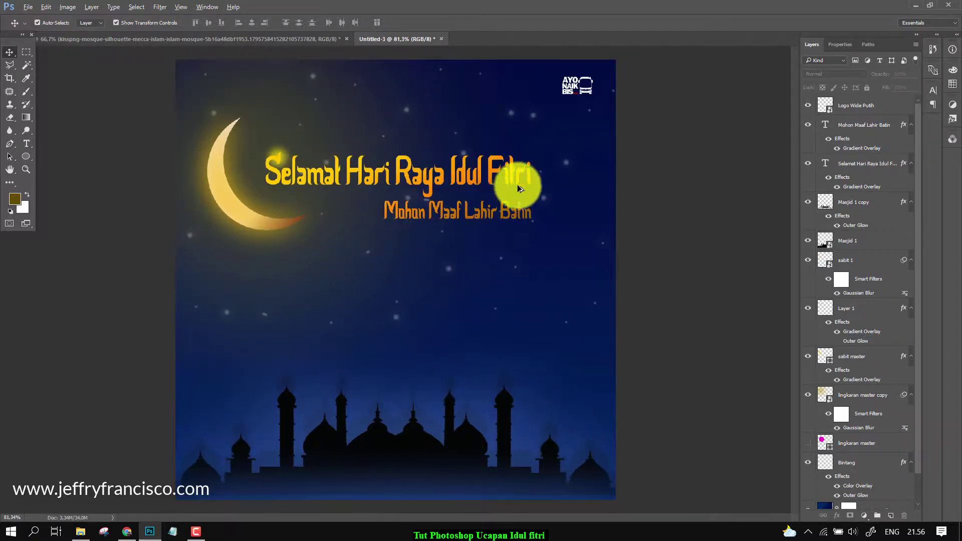
{"action": "scroll", "coordinate": [549, 258], "scroll_direction": "down", "scroll_amount": 2}
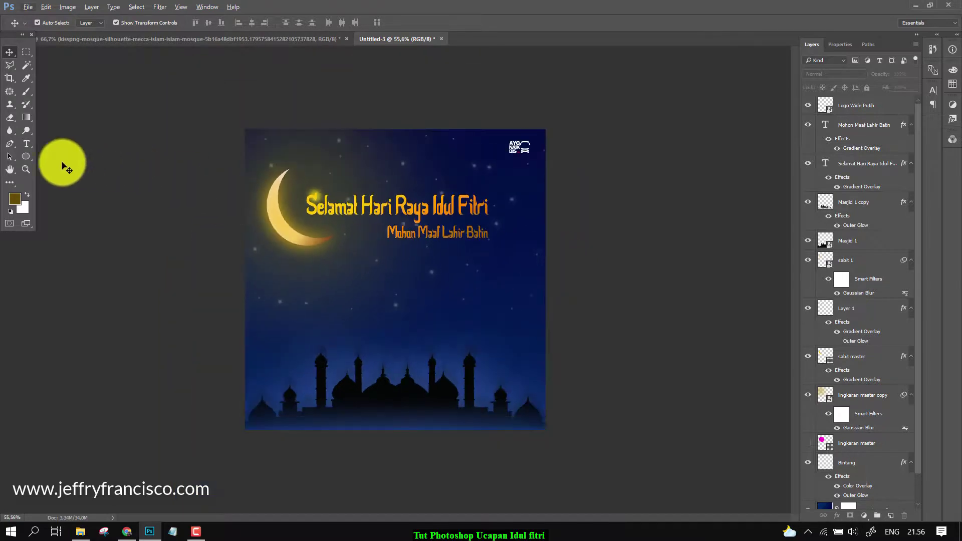
Step: Draw a circle shape about 988 px across over the moon and shift it beyond the canvas's upper-left corner
{"action": "left_click", "coordinate": [25, 155]}
{"action": "left_click_drag", "start_coordinate": [217, 94], "coordinate": [558, 366]}
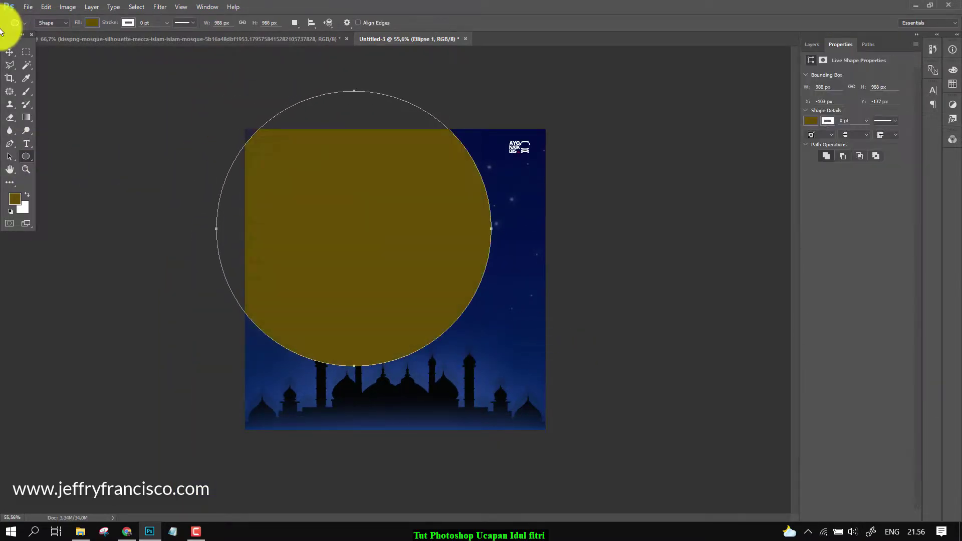
{"action": "left_click", "coordinate": [10, 52]}
{"action": "left_click_drag", "start_coordinate": [423, 217], "coordinate": [396, 183]}
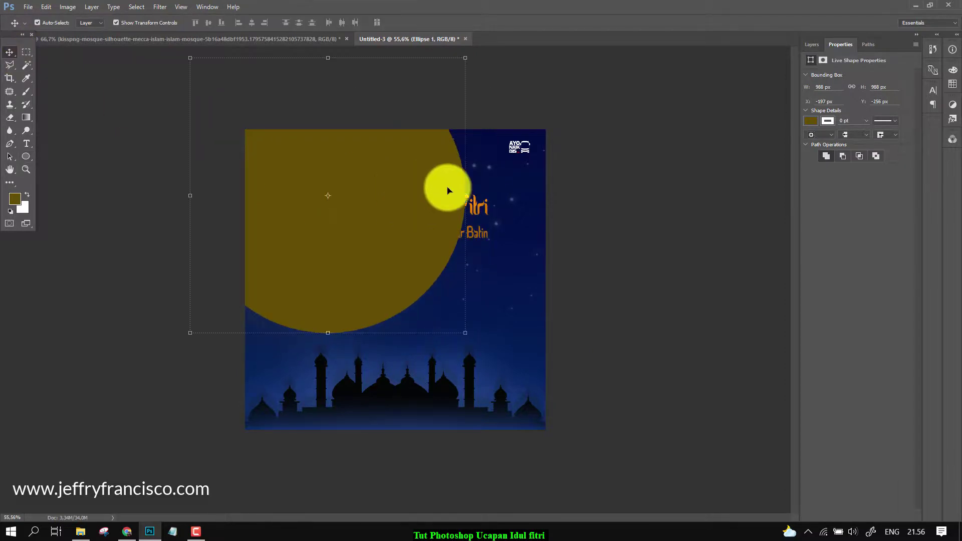
Step: Reorder the Ellipse 1 layer to sit directly above Gradient Fill 1 and below Bintang
{"action": "key", "text": "ctrl+minus"}
{"action": "left_click", "coordinate": [812, 44]}
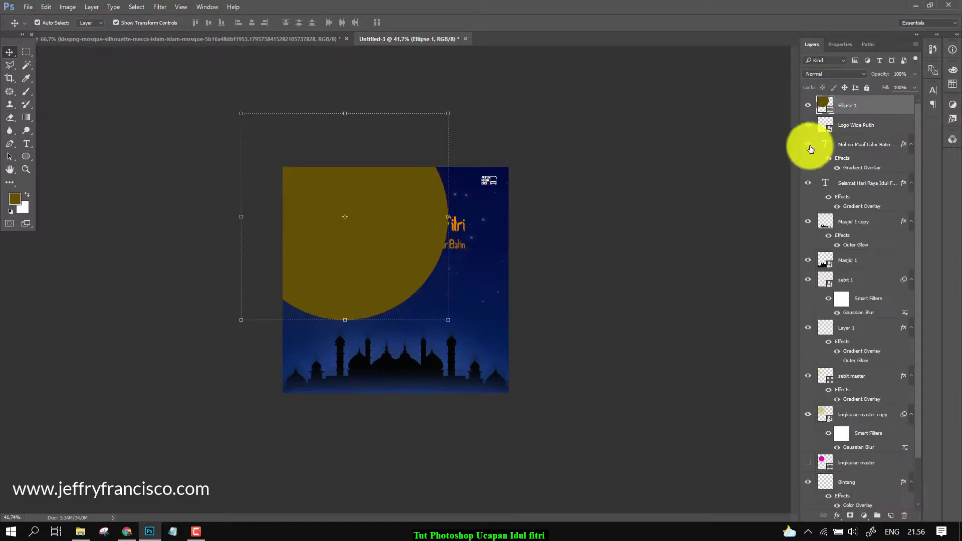
{"action": "left_click_drag", "start_coordinate": [875, 102], "coordinate": [858, 463]}
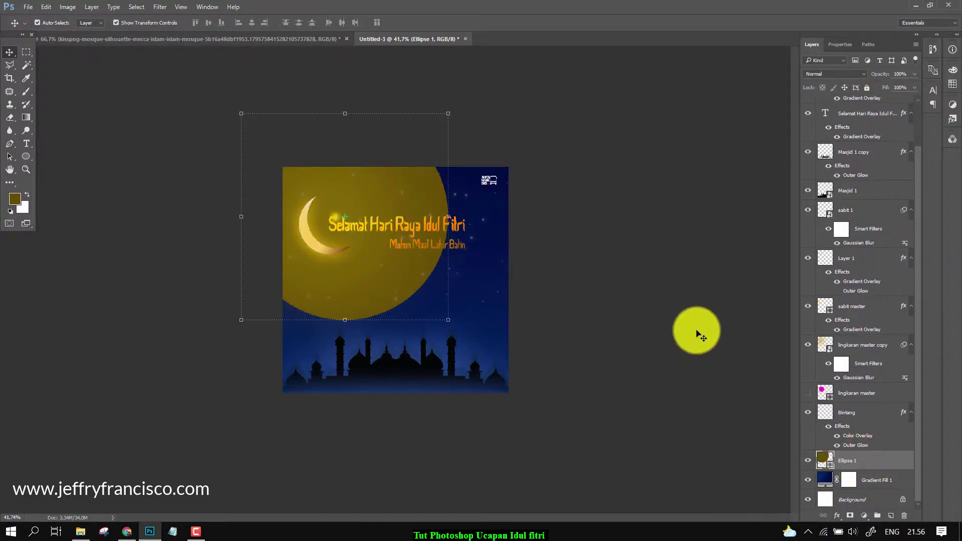
{"action": "left_click", "coordinate": [699, 333]}
Step: Add an Outer Glow to Ellipse 1 with a straight linear contour and a size of 232 px
{"action": "left_click", "coordinate": [843, 463]}
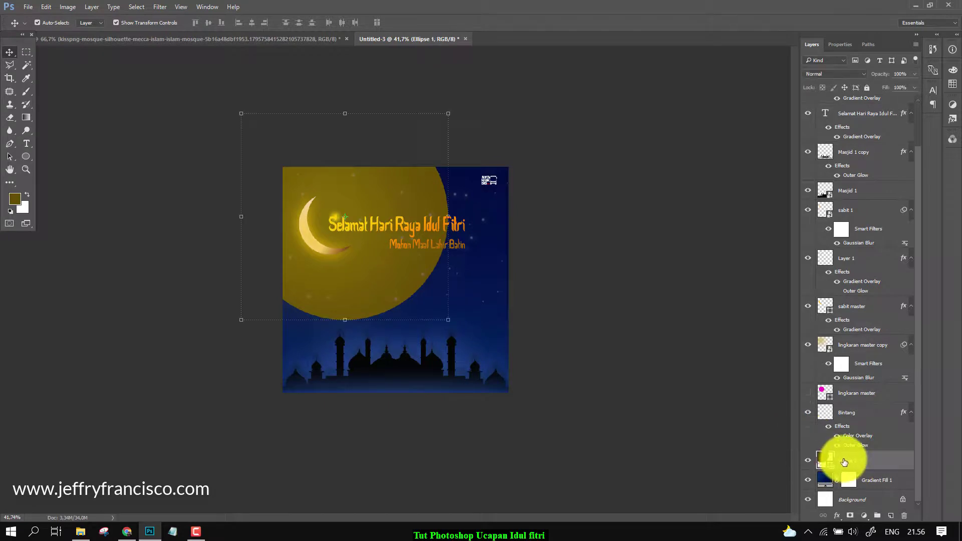
{"action": "left_click", "coordinate": [837, 516]}
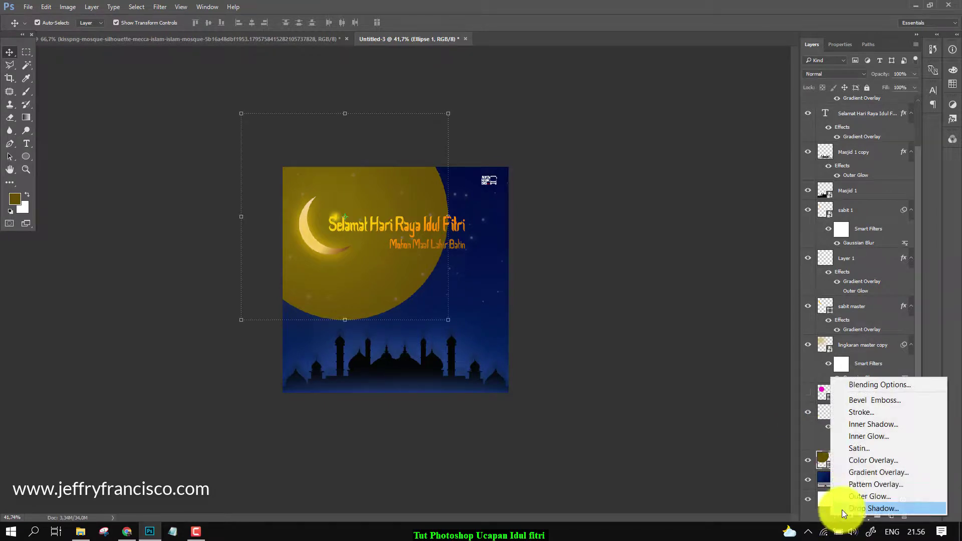
{"action": "left_click", "coordinate": [870, 496]}
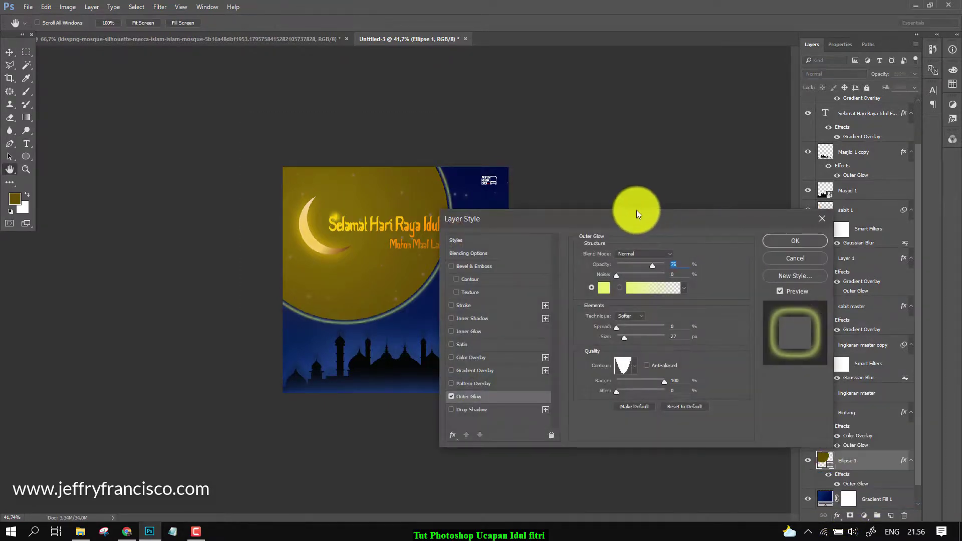
{"action": "left_click_drag", "start_coordinate": [636, 209], "coordinate": [725, 199]}
{"action": "left_click", "coordinate": [725, 355]}
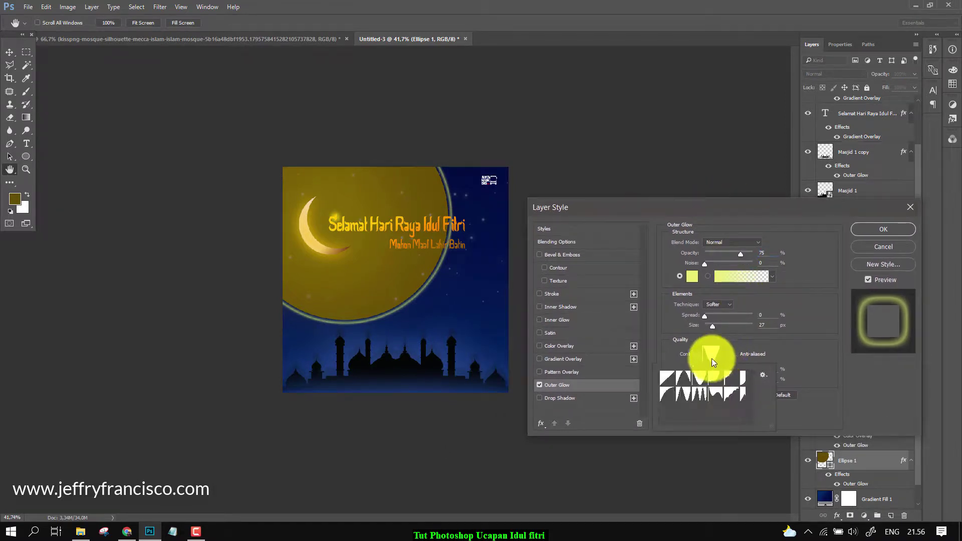
{"action": "left_click", "coordinate": [669, 380]}
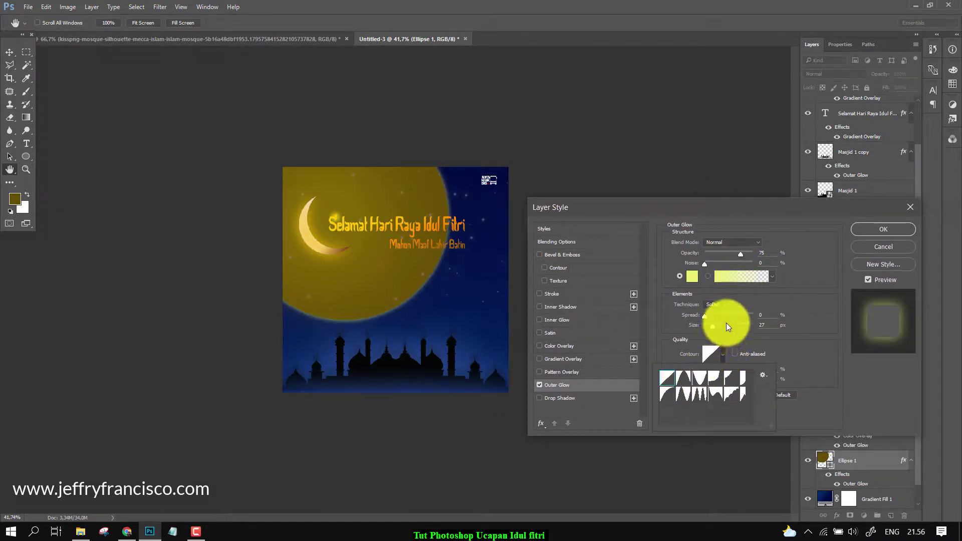
{"action": "left_click_drag", "start_coordinate": [726, 324], "coordinate": [744, 326]}
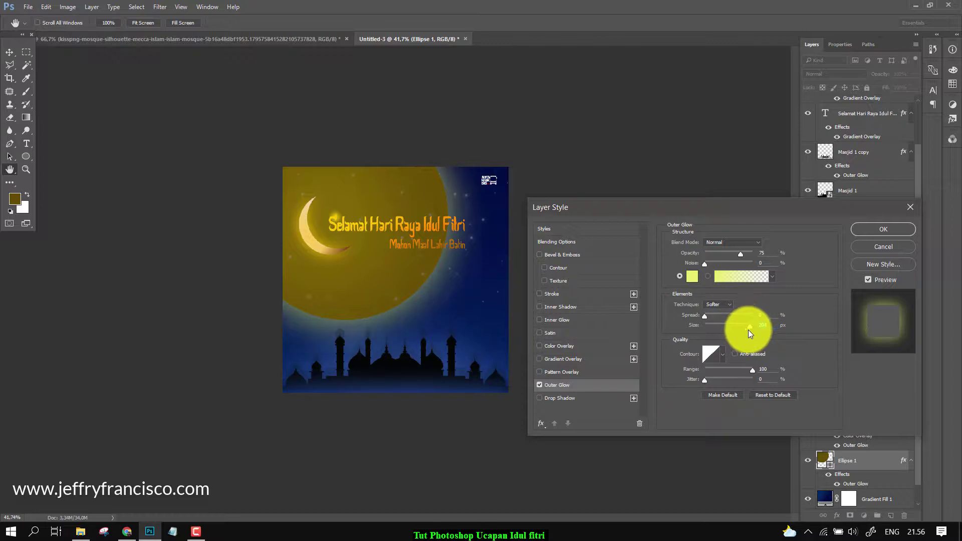
Step: Set the circle's Outer Glow colour to orange cd7a0e
{"action": "left_click", "coordinate": [692, 276]}
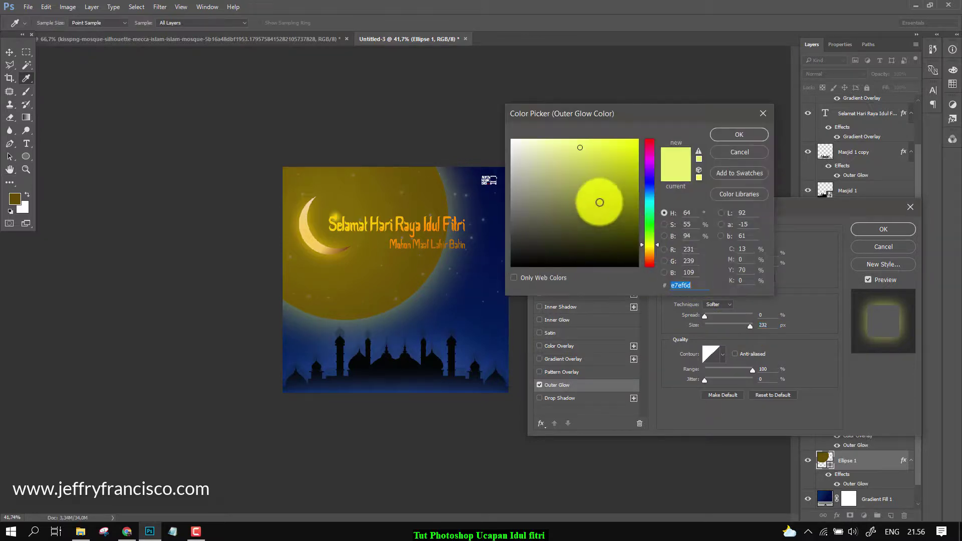
{"action": "left_click", "coordinate": [651, 248]}
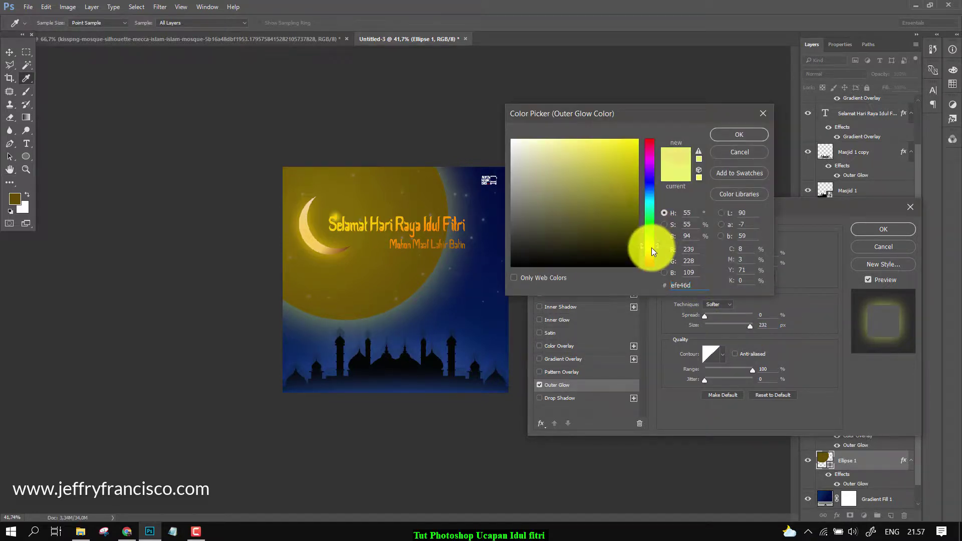
{"action": "left_click", "coordinate": [630, 193]}
{"action": "left_click", "coordinate": [653, 255]}
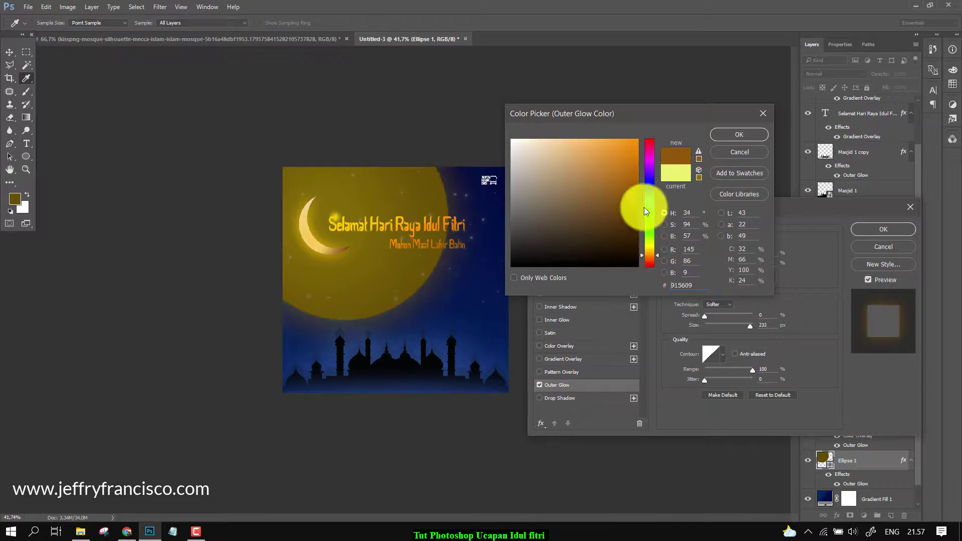
{"action": "left_click", "coordinate": [633, 173]}
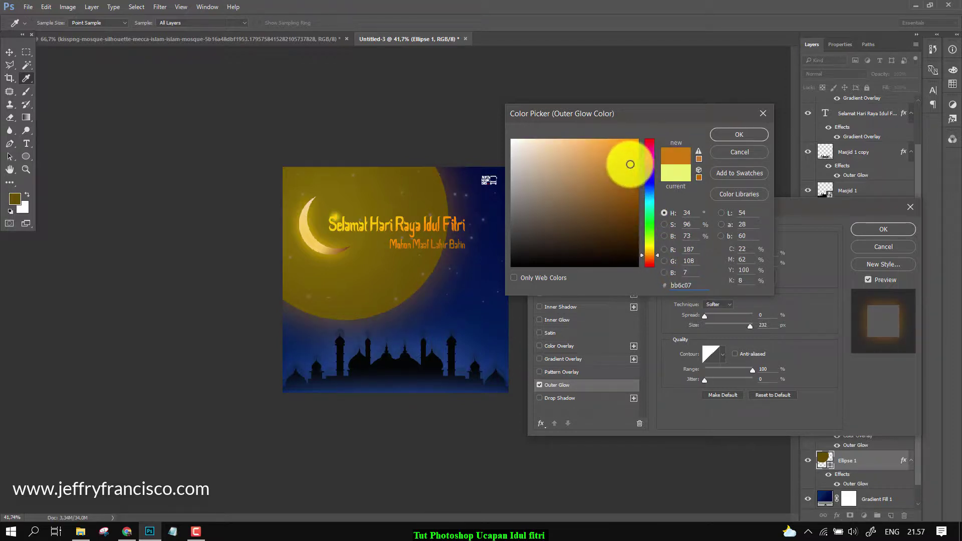
{"action": "left_click", "coordinate": [630, 164]}
{"action": "left_click", "coordinate": [723, 136]}
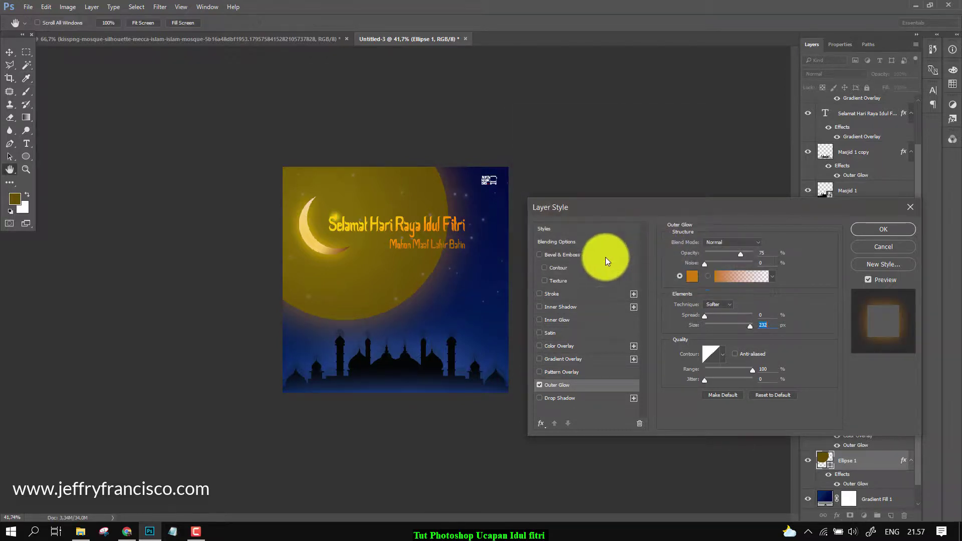
Step: Reduce the Ellipse 1 fill opacity to 0% in the blending options and apply the layer style
{"action": "left_click", "coordinate": [565, 243]}
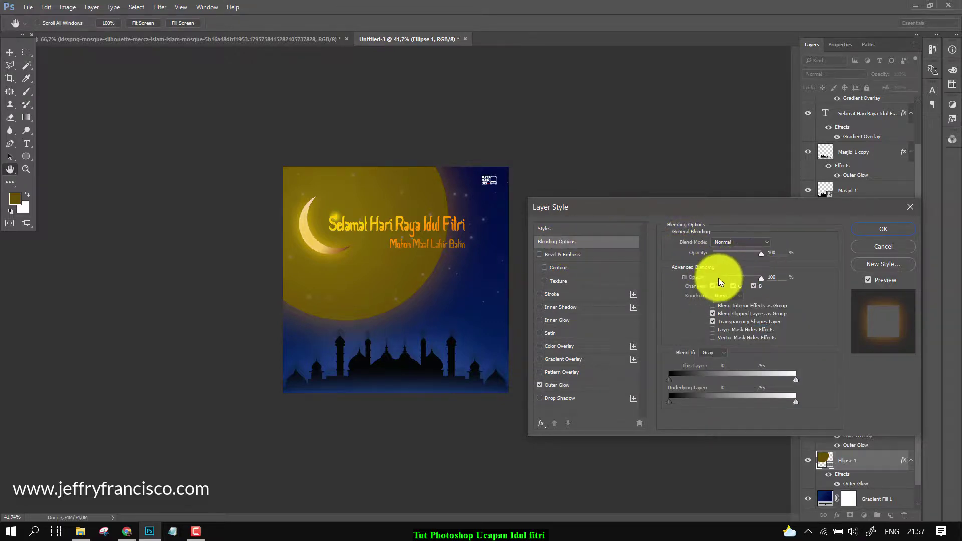
{"action": "left_click_drag", "start_coordinate": [738, 278], "coordinate": [704, 272]}
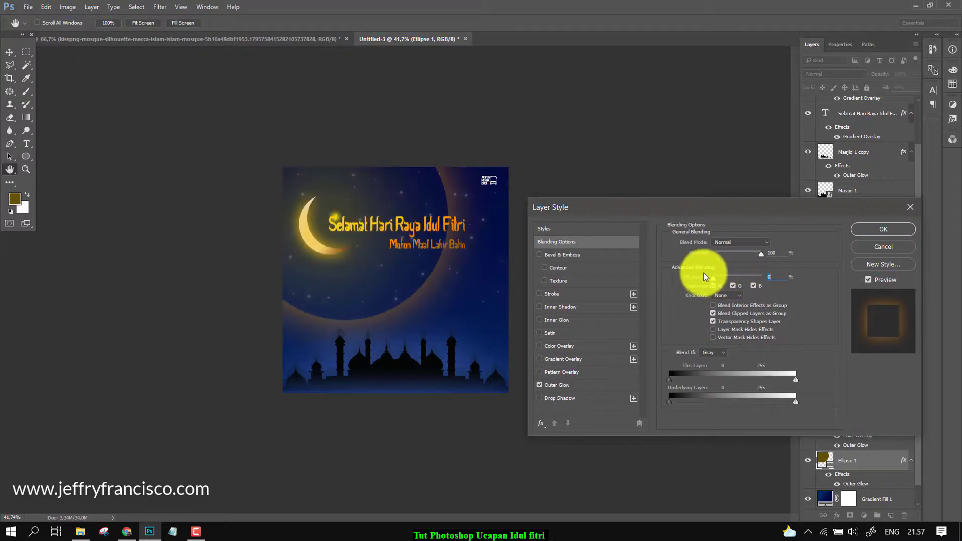
{"action": "left_click", "coordinate": [863, 230]}
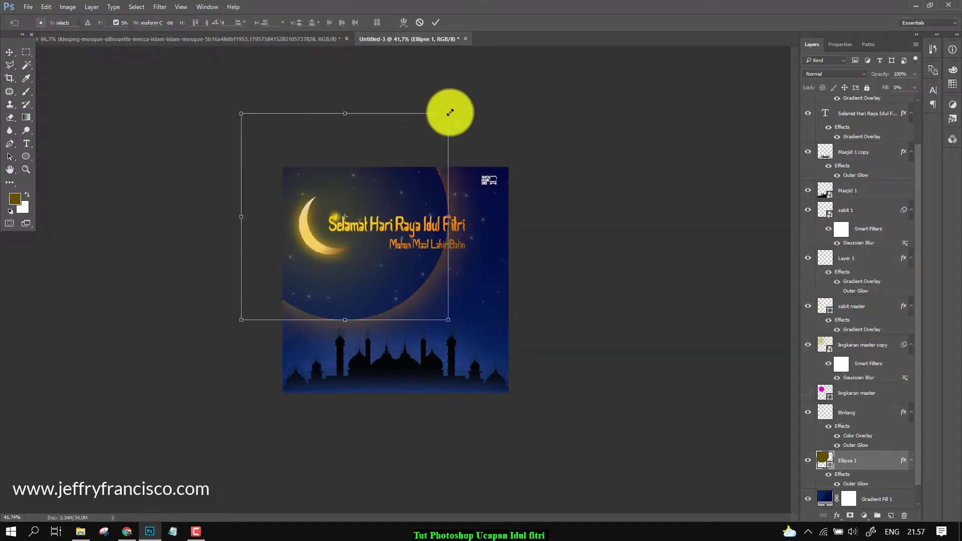
Step: Scale the glowing circle down to about 77% and position it around the crescent moon
{"action": "left_click_drag", "start_coordinate": [448, 114], "coordinate": [400, 161]}
{"action": "left_click_drag", "start_coordinate": [362, 193], "coordinate": [354, 159]}
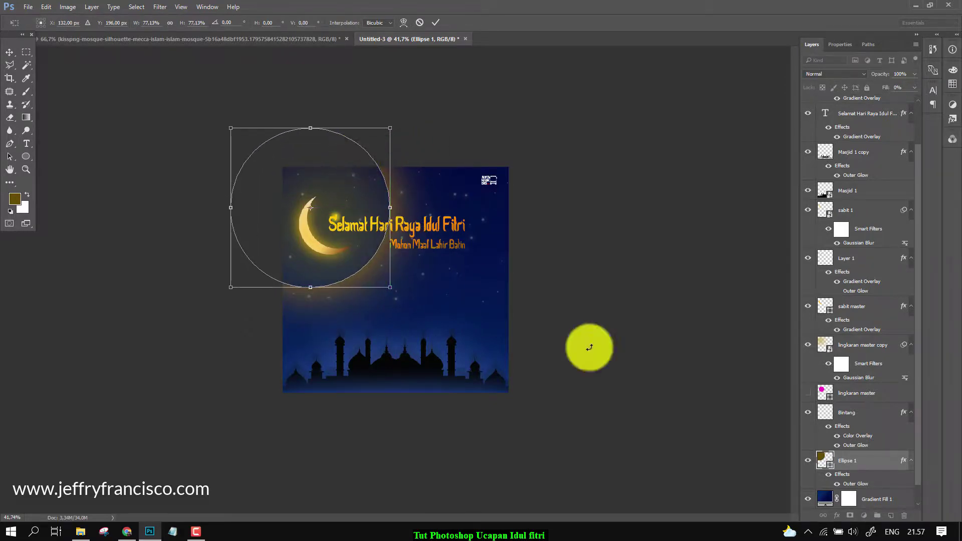
{"action": "left_click", "coordinate": [435, 23]}
Step: Lower the opacity of the blurred lingkaran master copy layer to 4%
{"action": "left_click", "coordinate": [404, 199]}
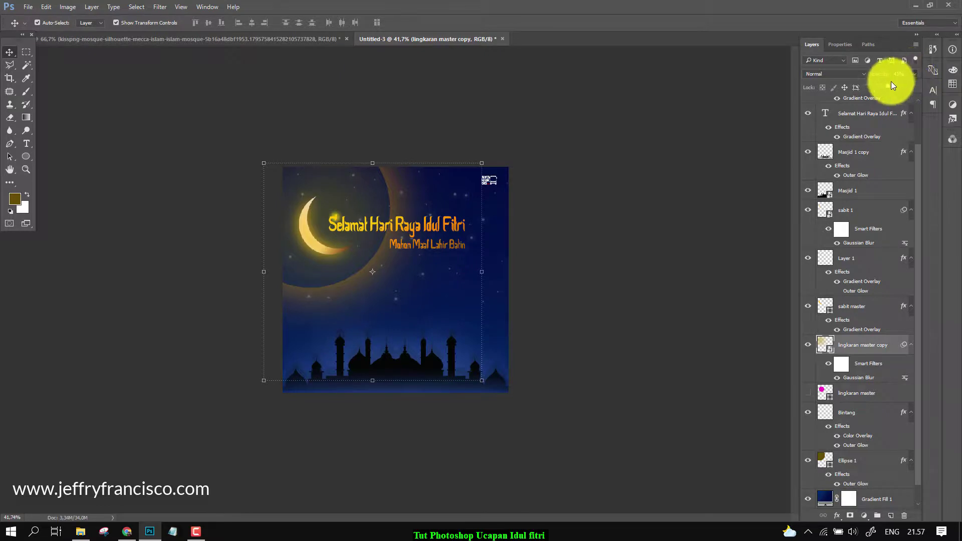
{"action": "left_click_drag", "start_coordinate": [878, 85], "coordinate": [870, 85]}
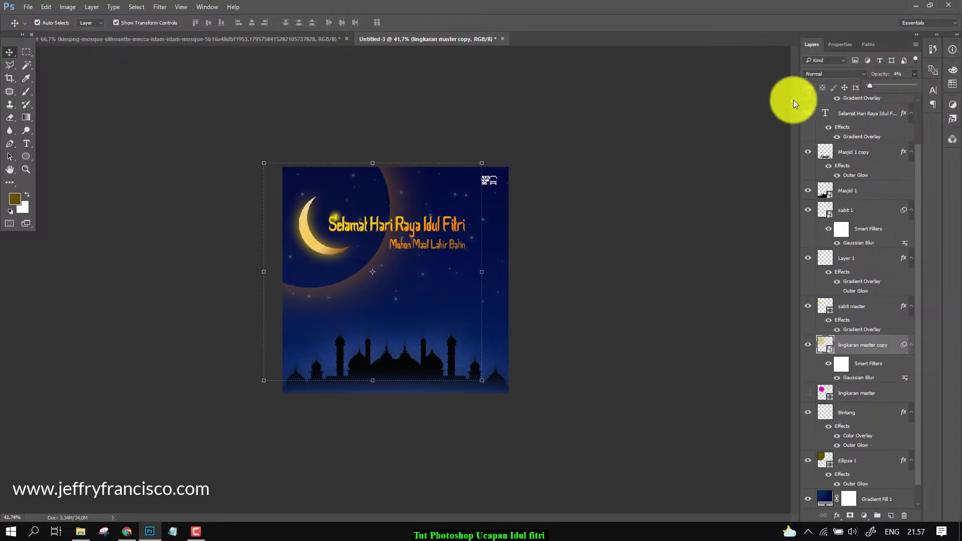
{"action": "left_click", "coordinate": [730, 129]}
{"action": "scroll", "coordinate": [367, 238], "scroll_direction": "up", "scroll_amount": 1}
{"action": "left_click", "coordinate": [367, 257]}
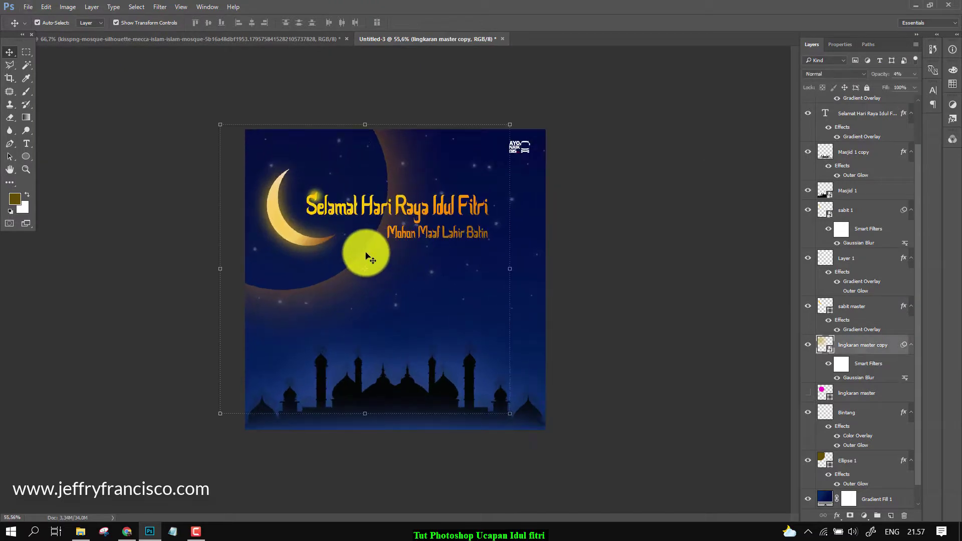
Step: Change Ellipse 1's Outer Glow colour to a light gold sampled from the crescent and set its size to 250 px
{"action": "left_click", "coordinate": [836, 516]}
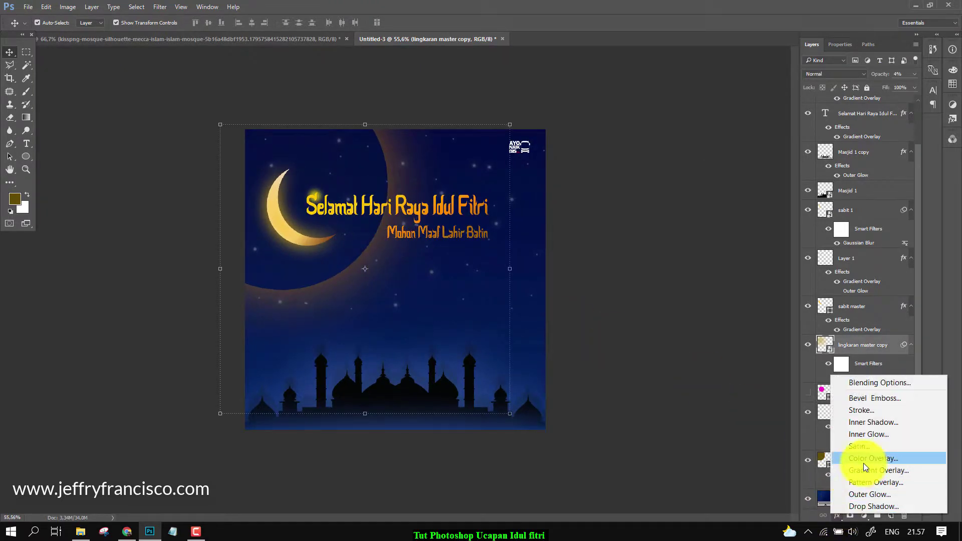
{"action": "left_click_drag", "start_coordinate": [415, 170], "coordinate": [404, 167]}
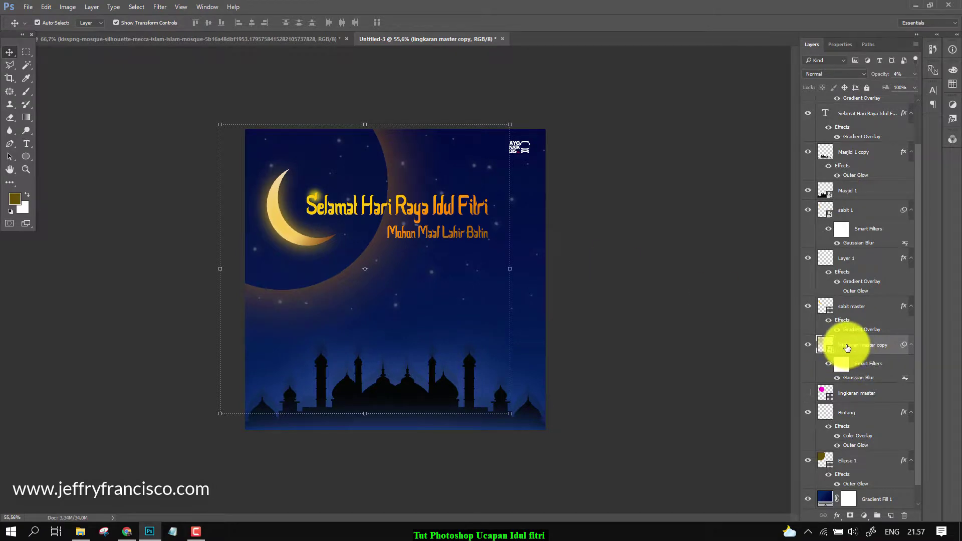
{"action": "left_click", "coordinate": [834, 459]}
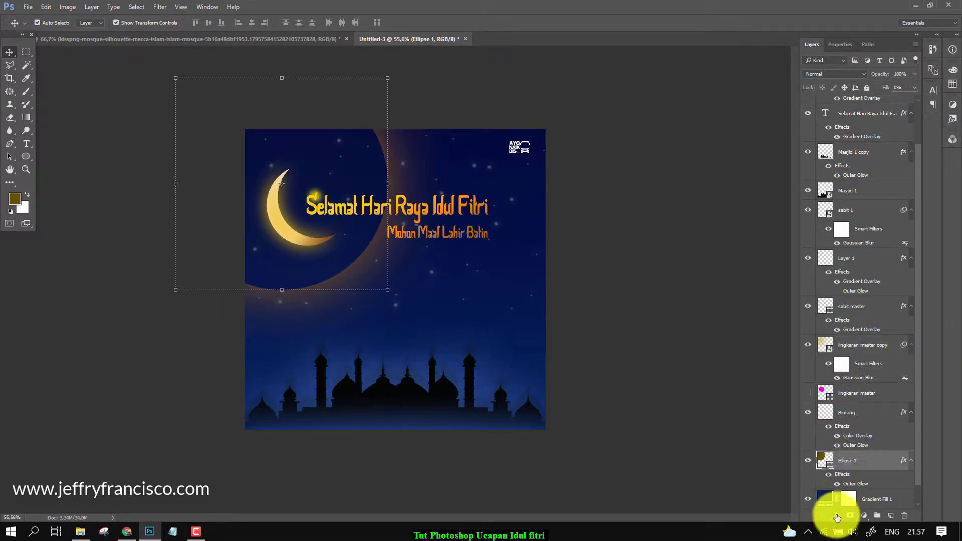
{"action": "left_click", "coordinate": [837, 516]}
{"action": "left_click", "coordinate": [856, 493]}
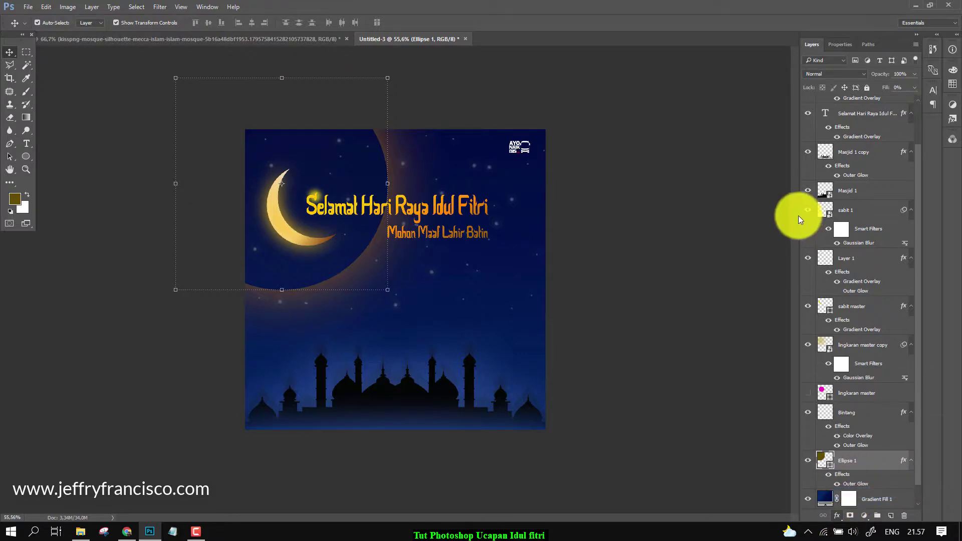
{"action": "left_click", "coordinate": [691, 275]}
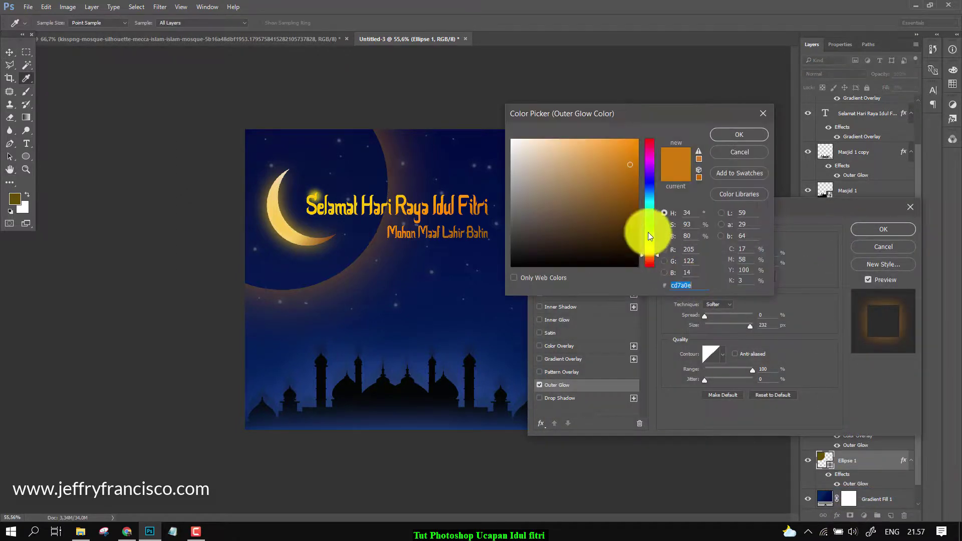
{"action": "left_click", "coordinate": [650, 202]}
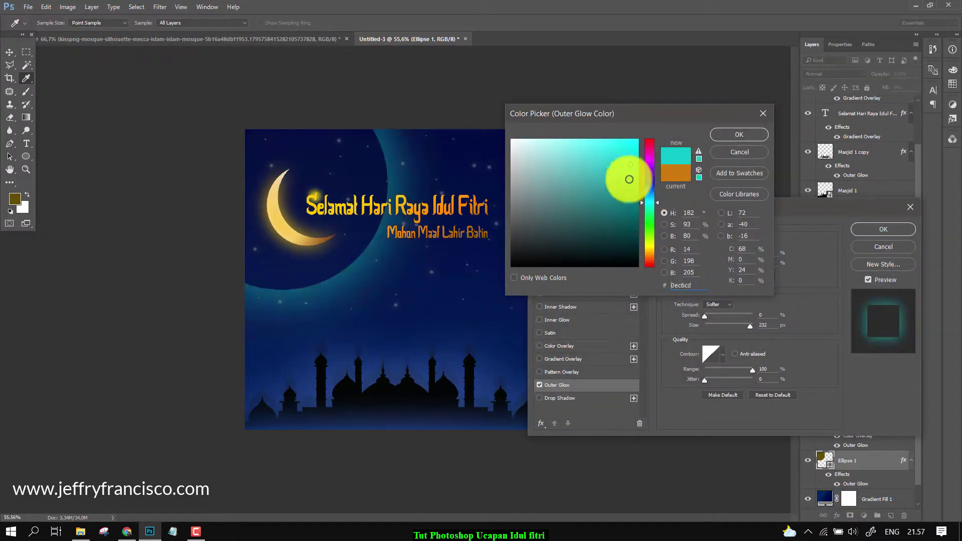
{"action": "left_click", "coordinate": [319, 236]}
{"action": "left_click_drag", "start_coordinate": [291, 225], "coordinate": [276, 193]}
{"action": "left_click", "coordinate": [730, 136]}
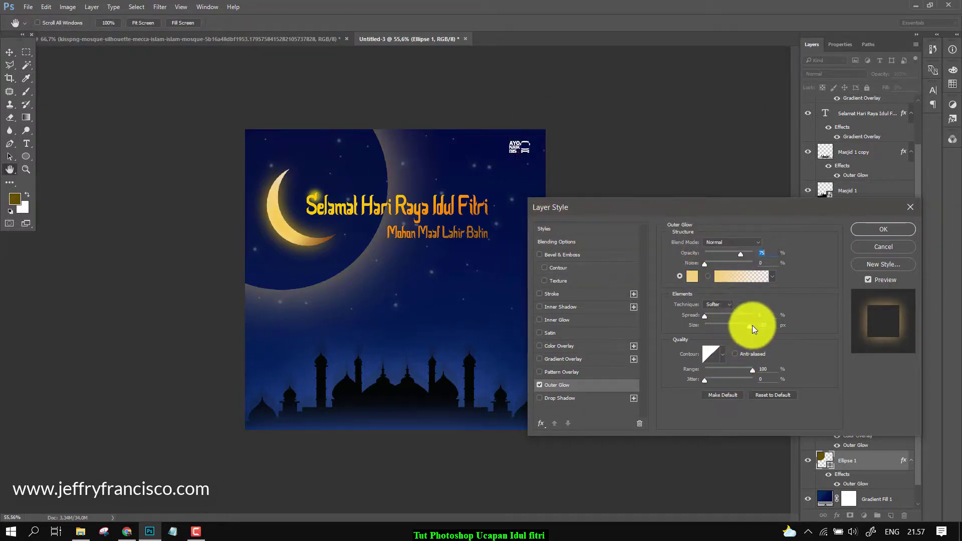
{"action": "left_click", "coordinate": [753, 326]}
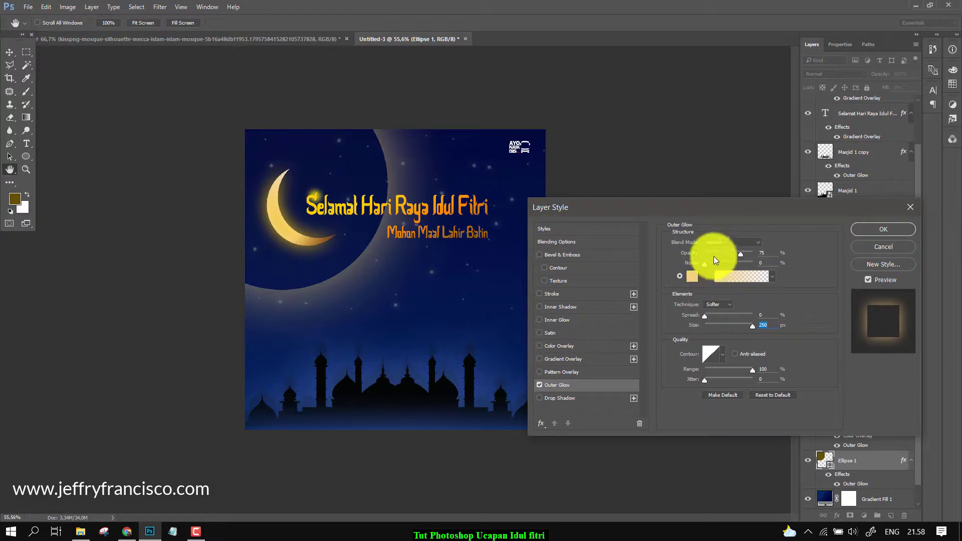
Step: Set Ellipse 1's Outer Glow opacity to 54% and its blend mode to Exclusion
{"action": "mouse_move", "coordinate": [741, 254]}
{"action": "left_mouse_down"}
{"action": "mouse_move", "coordinate": [724, 252]}
{"action": "mouse_move", "coordinate": [814, 252]}
{"action": "mouse_move", "coordinate": [731, 254]}
{"action": "left_mouse_up"}
{"action": "left_click", "coordinate": [736, 244]}
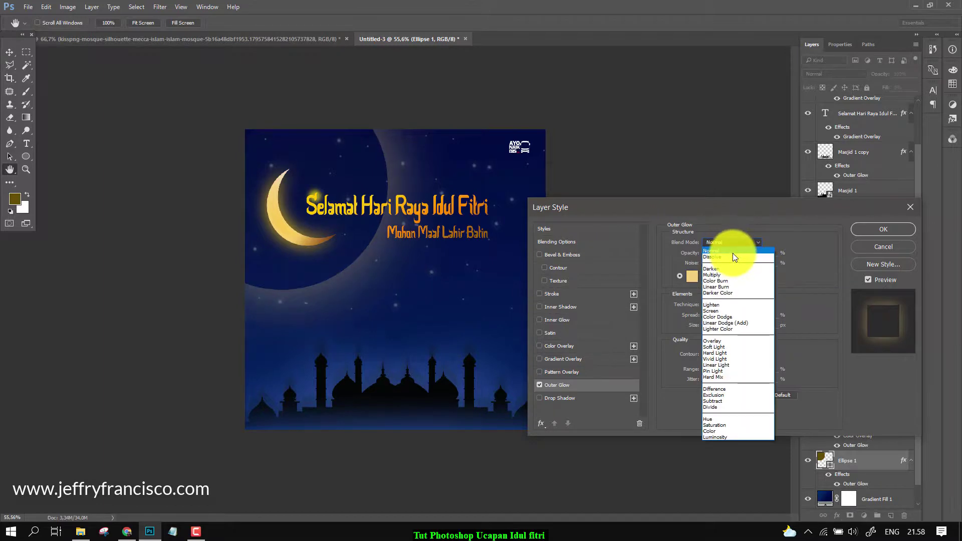
{"action": "left_click", "coordinate": [732, 256]}
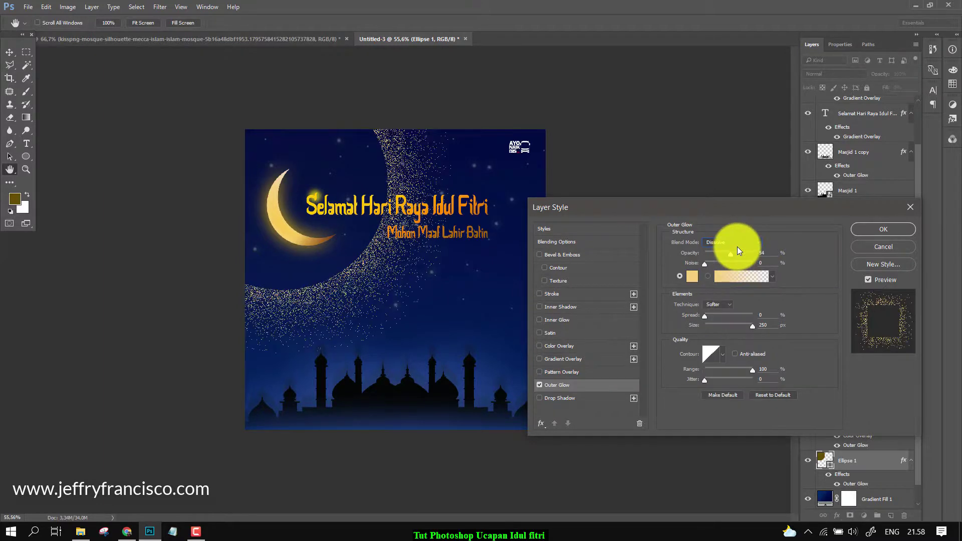
{"action": "scroll", "coordinate": [741, 244], "scroll_direction": "down", "scroll_amount": 2}
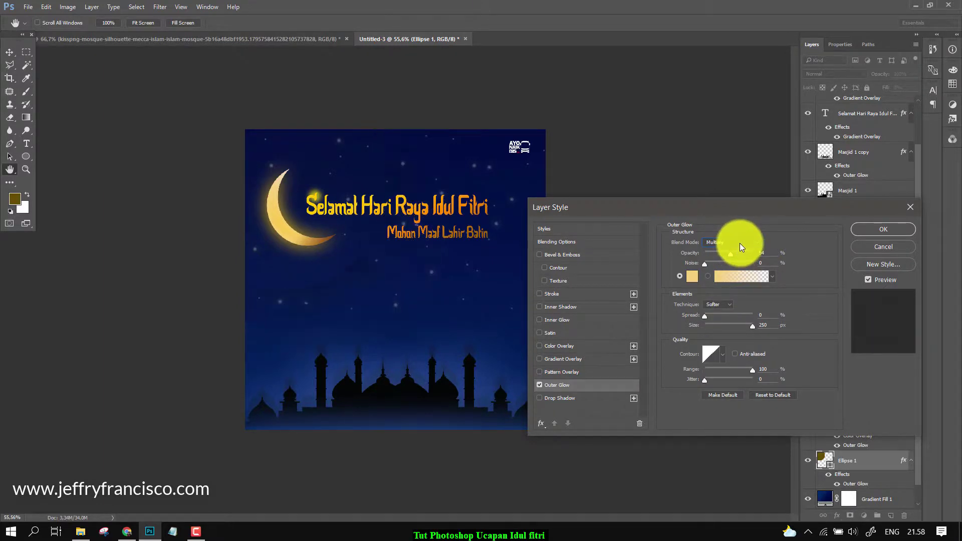
{"action": "scroll", "coordinate": [735, 243], "scroll_direction": "down", "scroll_amount": 5}
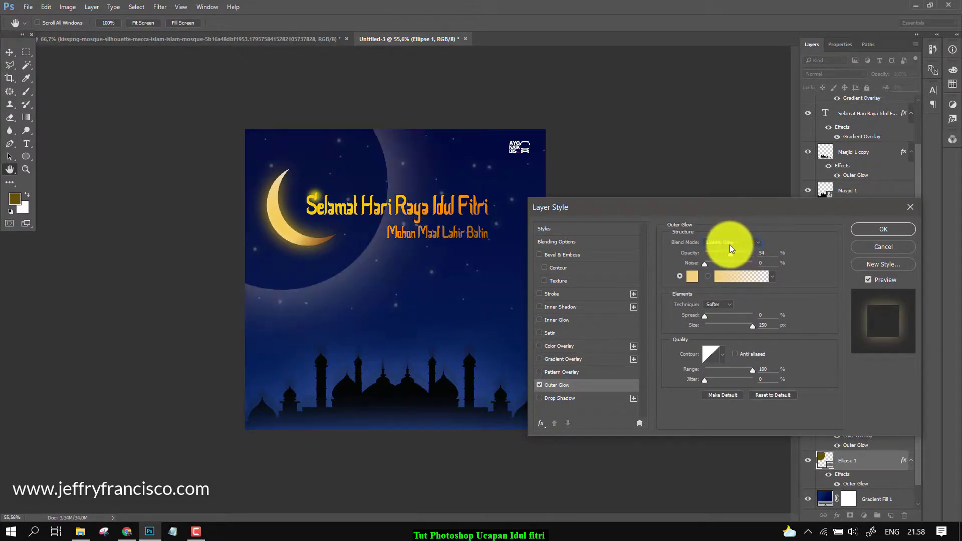
{"action": "scroll", "coordinate": [730, 244], "scroll_direction": "down", "scroll_amount": 6}
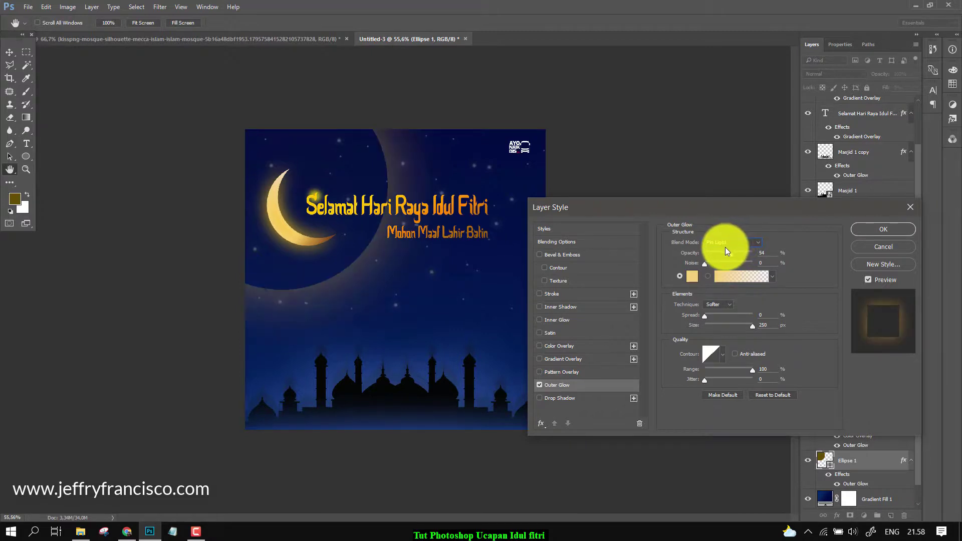
{"action": "scroll", "coordinate": [734, 246], "scroll_direction": "down", "scroll_amount": 1}
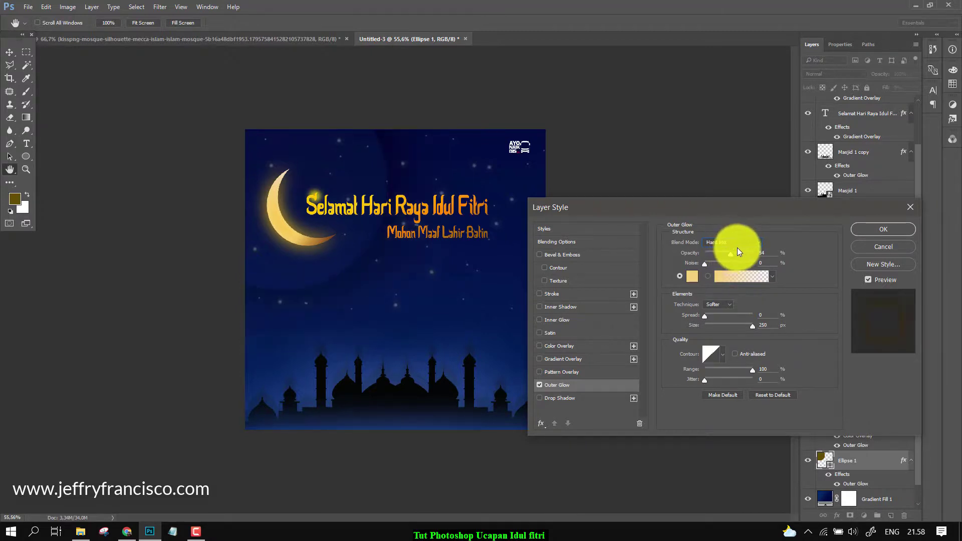
{"action": "scroll", "coordinate": [740, 246], "scroll_direction": "down", "scroll_amount": 2}
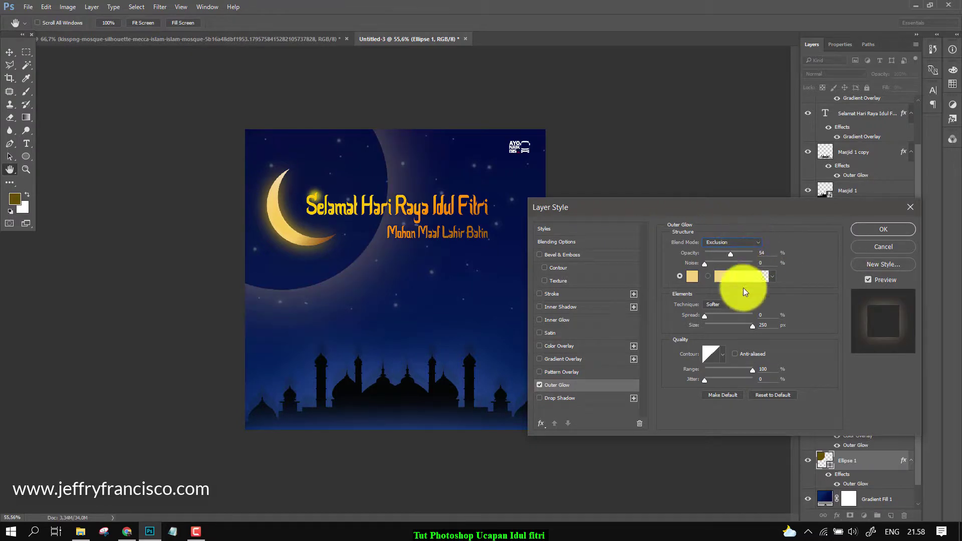
Step: Choose a contour preset that shapes Ellipse 1's Outer Glow into a soft ring, and apply the layer style
{"action": "left_click", "coordinate": [721, 351]}
{"action": "left_click", "coordinate": [688, 379]}
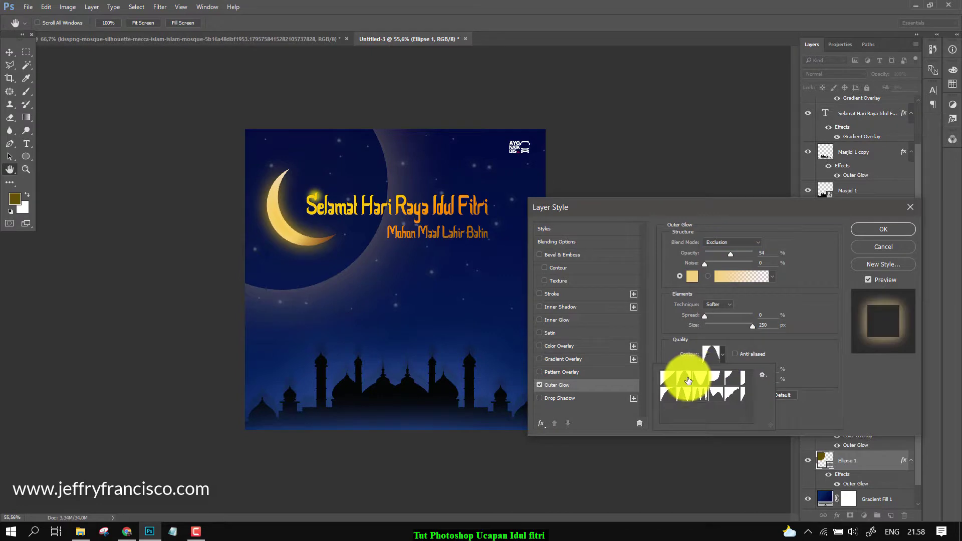
{"action": "left_click", "coordinate": [715, 382]}
{"action": "left_click", "coordinate": [729, 320]}
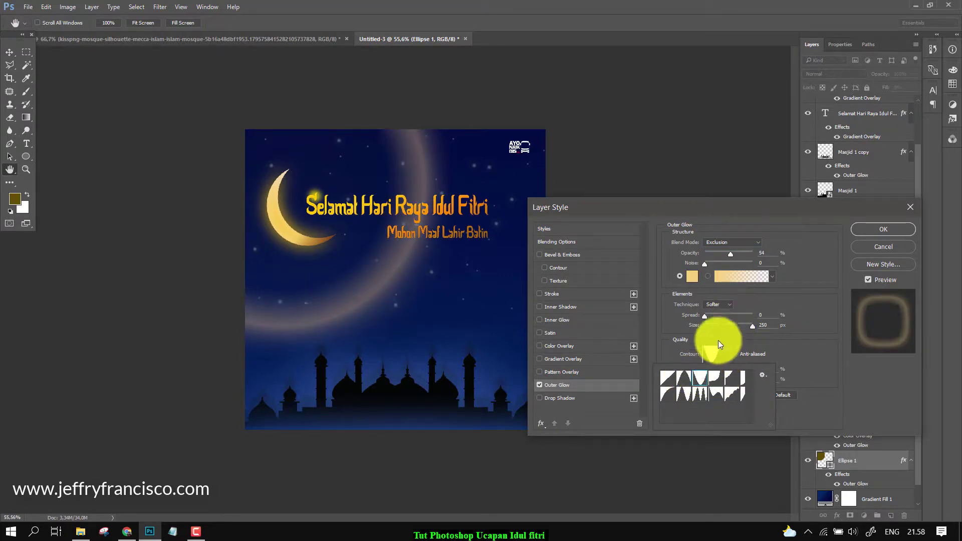
{"action": "left_click", "coordinate": [861, 229]}
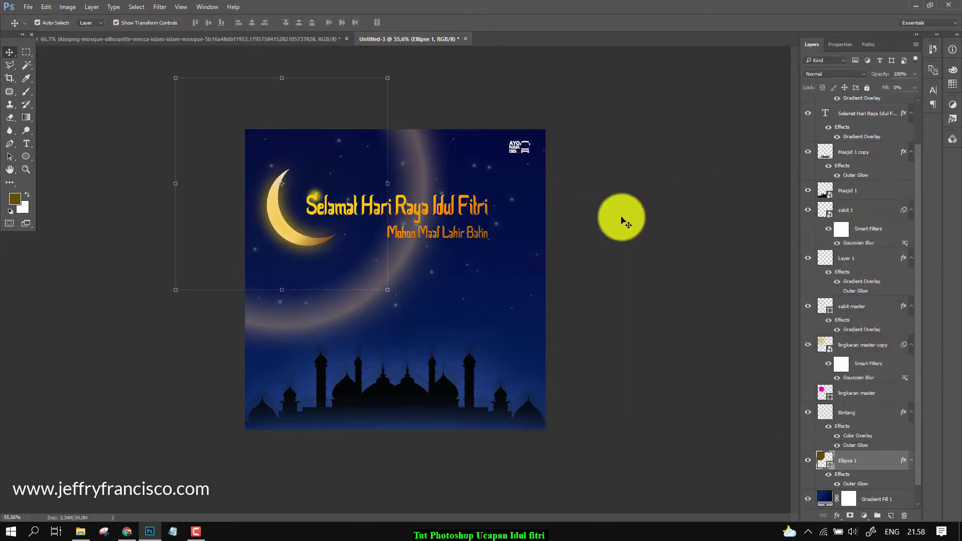
Step: Lower the opacity of the Ellipse 1 layer to 32%
{"action": "left_click", "coordinate": [914, 74]}
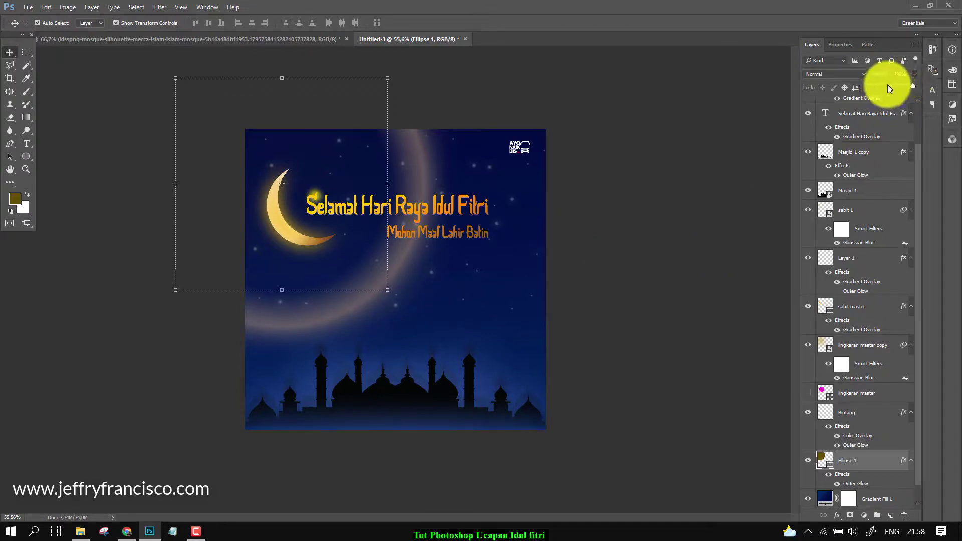
{"action": "left_click", "coordinate": [888, 84]}
{"action": "left_click_drag", "start_coordinate": [884, 88], "coordinate": [881, 87]}
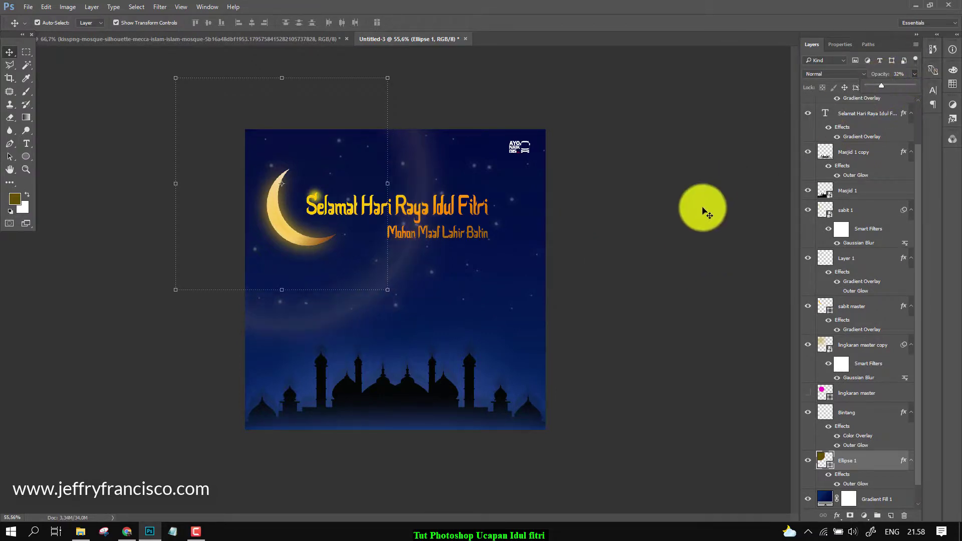
Step: Move the Ellipse 1 glow ring so it arches centrally over the mosque silhouettes, with layer auto-selection off during the move
{"action": "left_click_drag", "start_coordinate": [307, 371], "coordinate": [416, 333]}
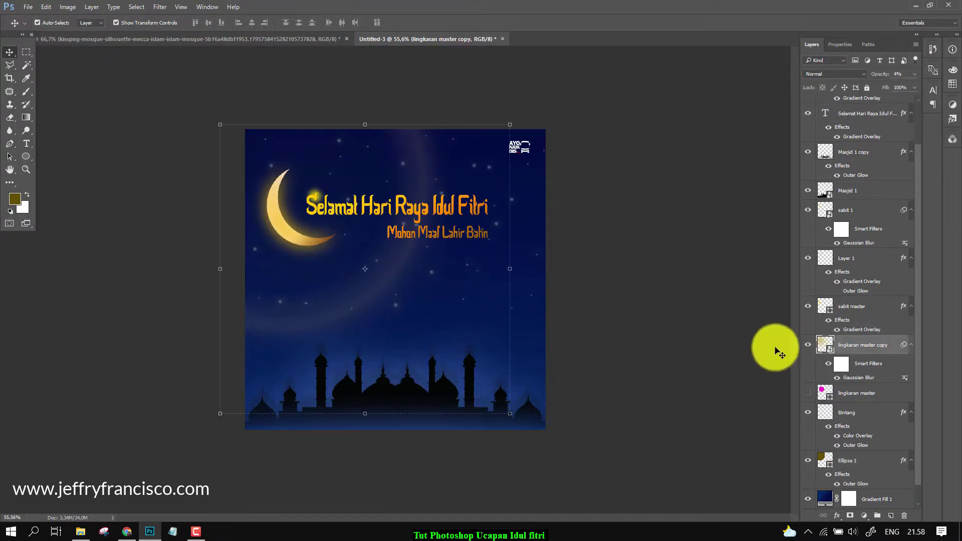
{"action": "left_click", "coordinate": [850, 458]}
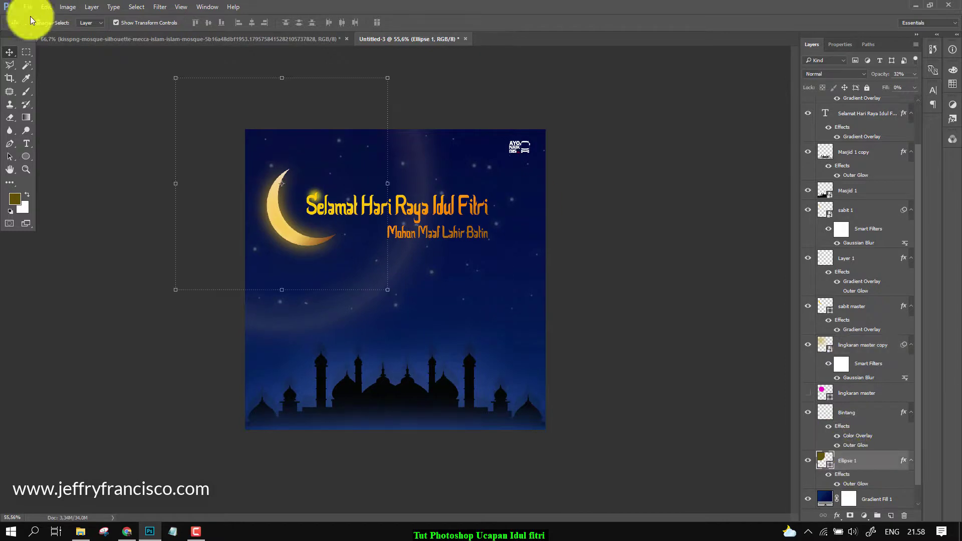
{"action": "left_click", "coordinate": [44, 28]}
{"action": "left_click_drag", "start_coordinate": [275, 270], "coordinate": [386, 498]}
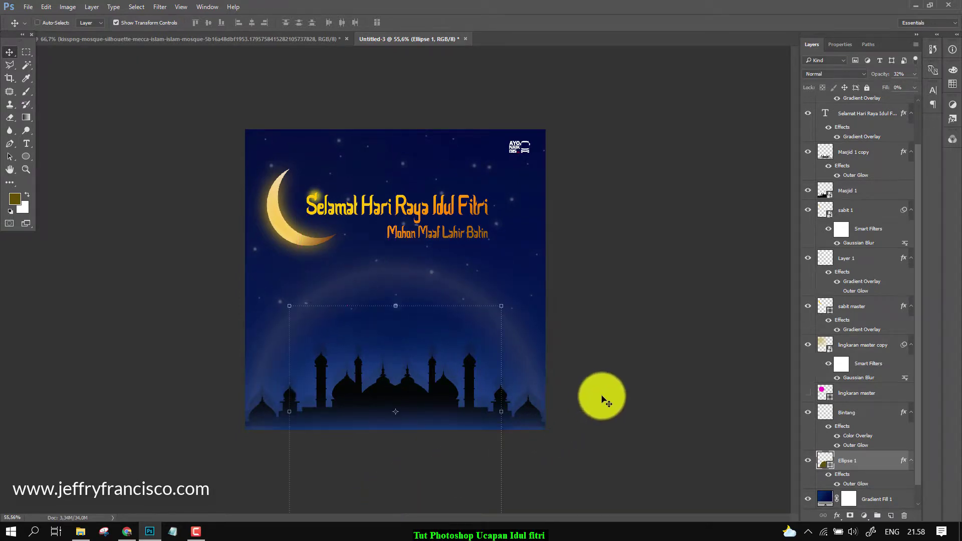
{"action": "left_click", "coordinate": [47, 22]}
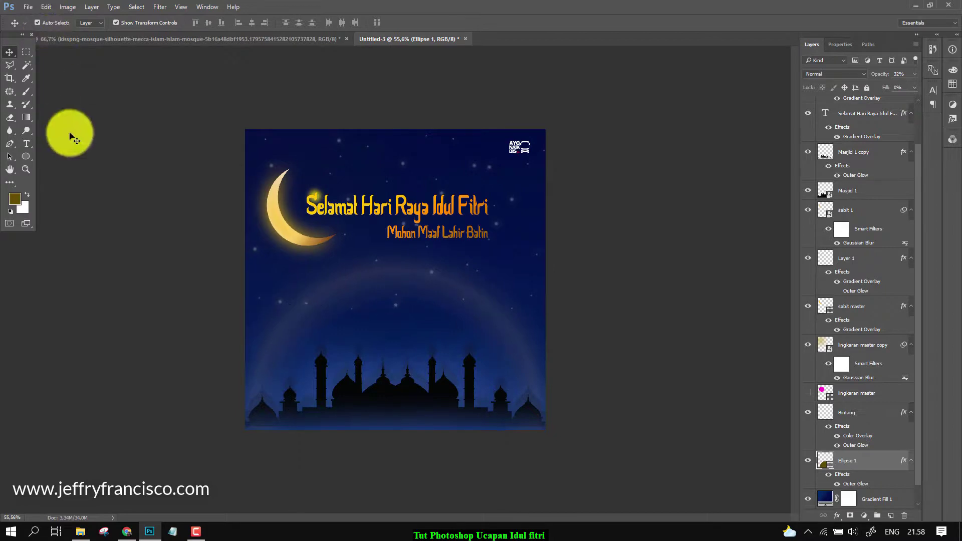
{"action": "left_click", "coordinate": [727, 379]}
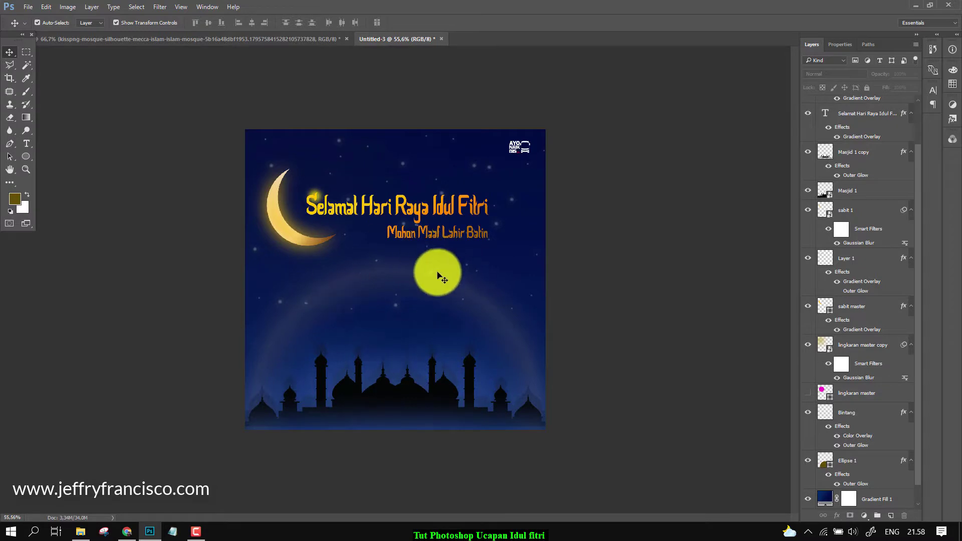
{"action": "scroll", "coordinate": [437, 275], "scroll_direction": "up", "scroll_amount": 3}
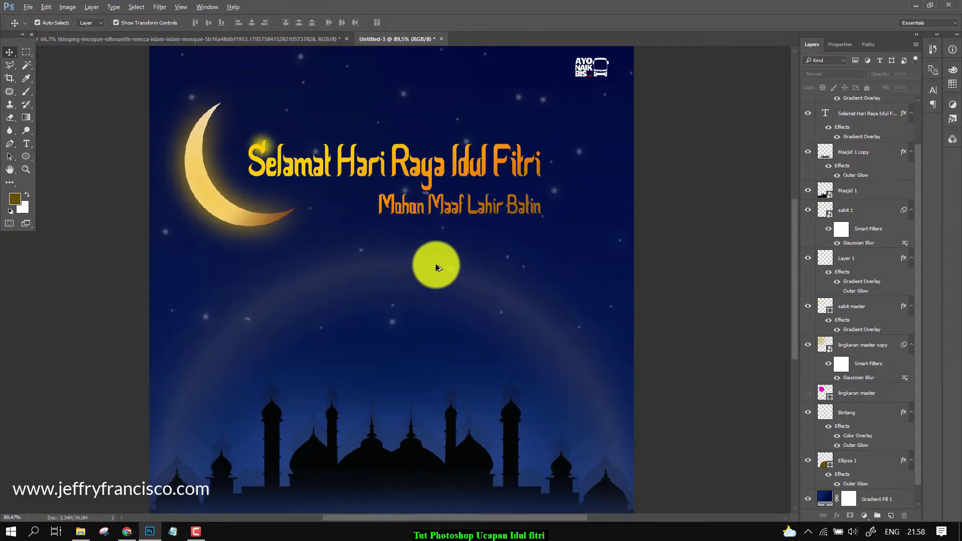
{"action": "scroll", "coordinate": [436, 269], "scroll_direction": "down", "scroll_amount": 1}
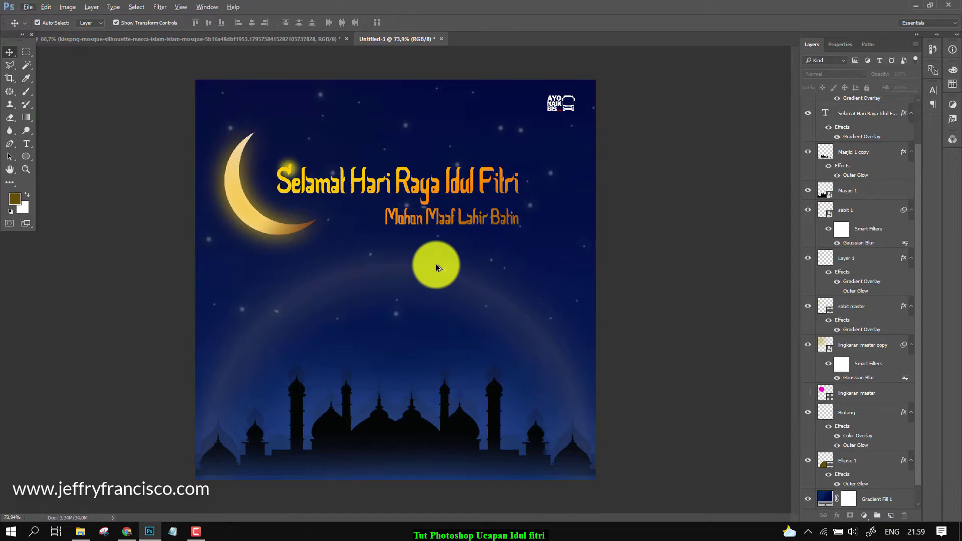
{"action": "left_click", "coordinate": [27, 143]}
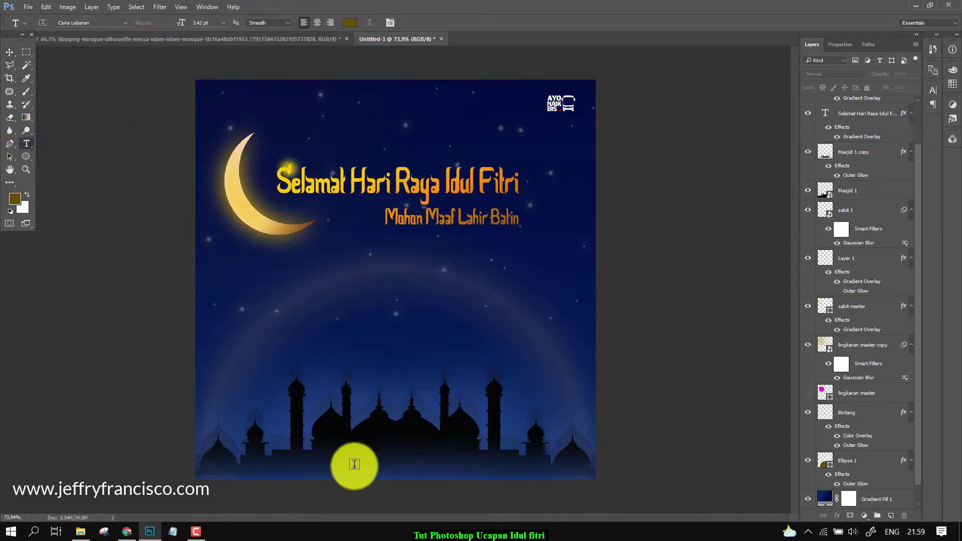
{"action": "left_click", "coordinate": [354, 464]}
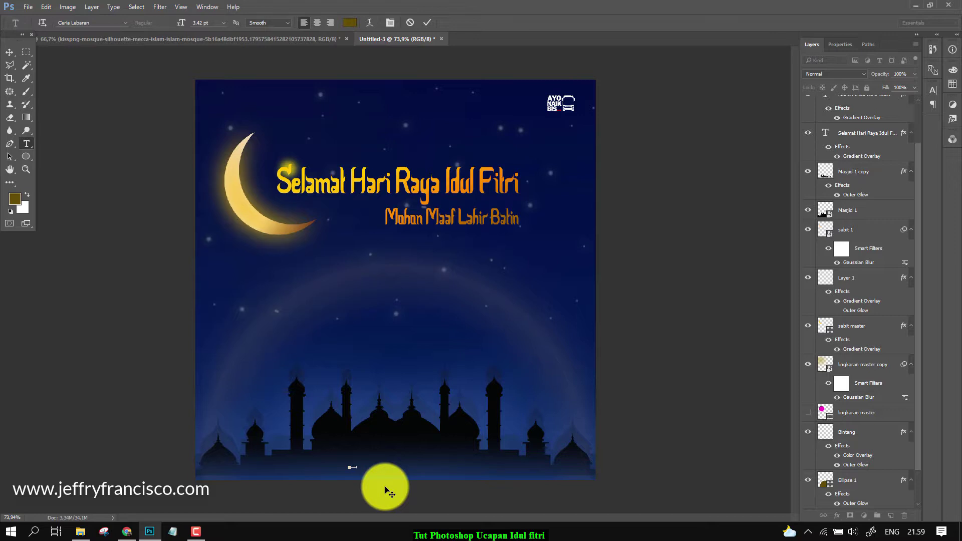
{"action": "left_click", "coordinate": [223, 22]}
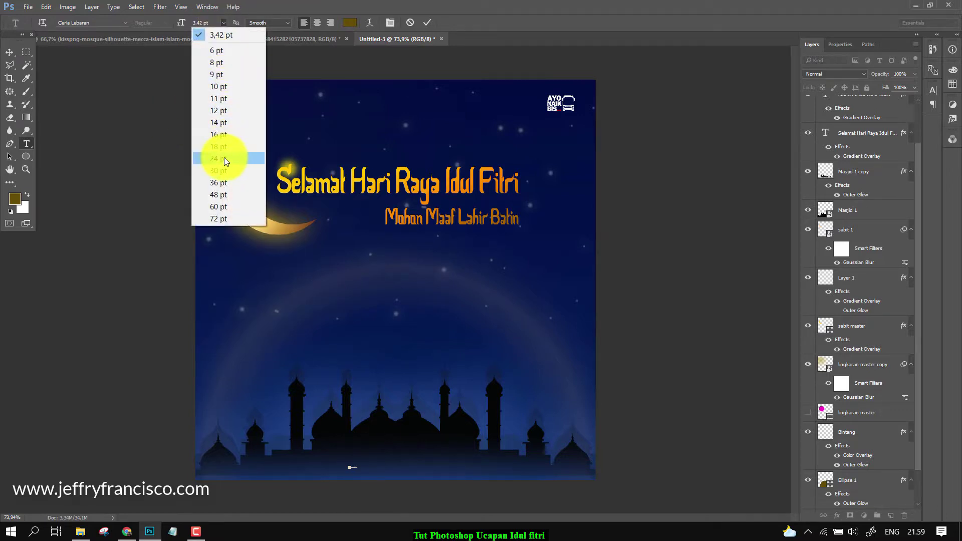
{"action": "left_click", "coordinate": [224, 159]}
{"action": "left_click", "coordinate": [428, 21]}
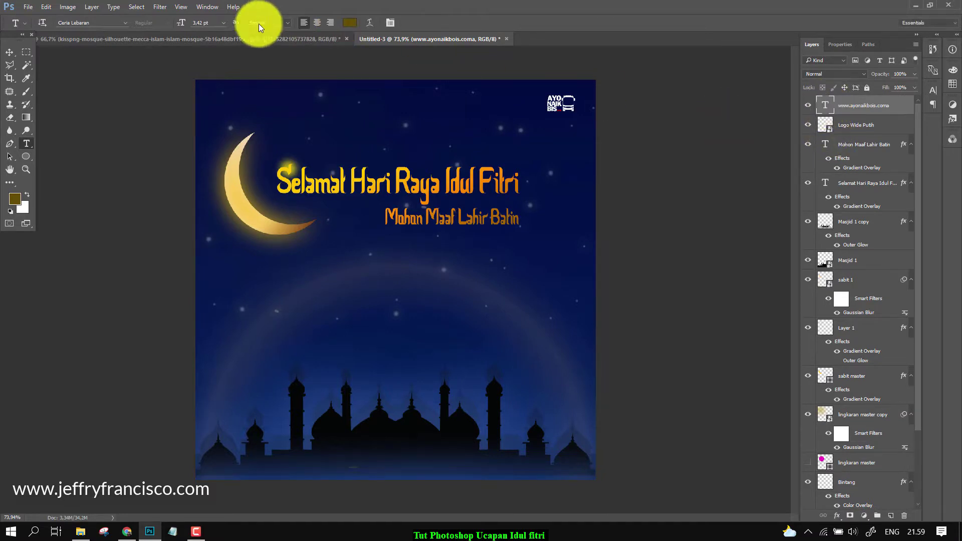
Step: Set the website text to 30 pt and colour it white (ffffff)
{"action": "left_click", "coordinate": [223, 22]}
{"action": "left_click", "coordinate": [225, 175]}
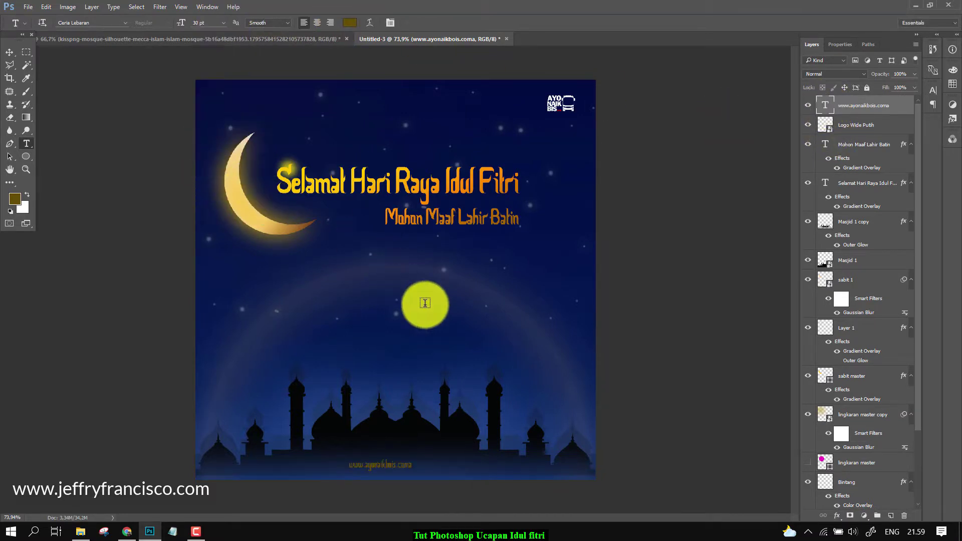
{"action": "left_click", "coordinate": [350, 22]}
{"action": "left_click", "coordinate": [512, 139]}
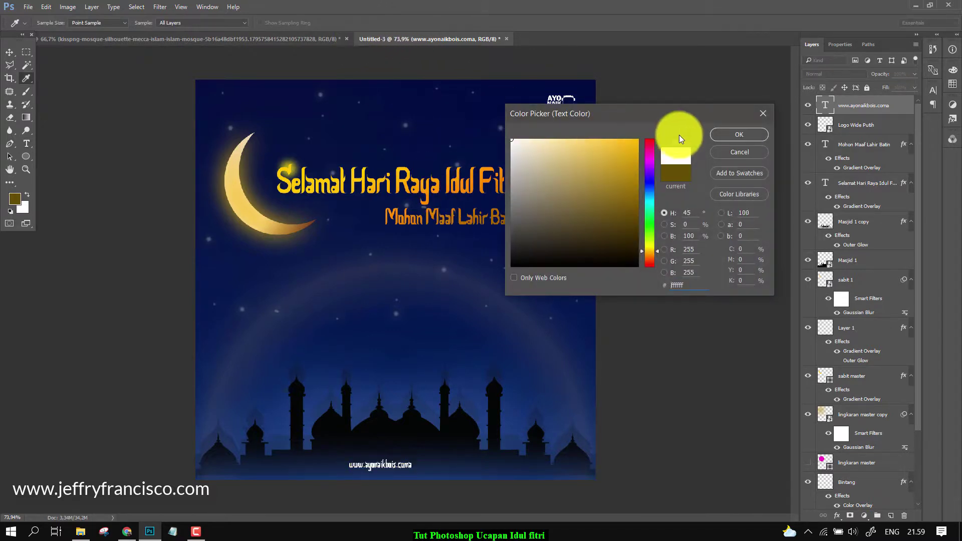
{"action": "left_click", "coordinate": [732, 135]}
Step: Change the website text's font to Montserrat
{"action": "double_click", "coordinate": [824, 107]}
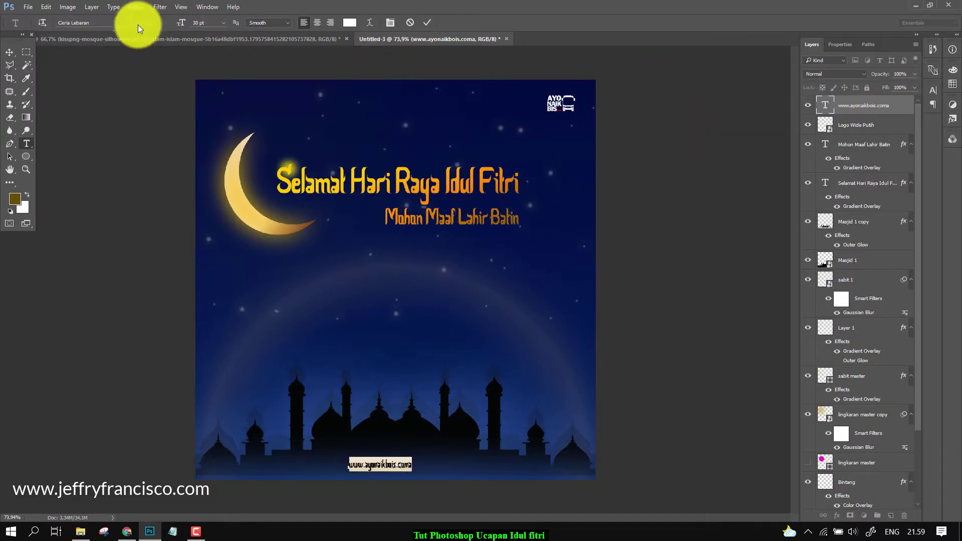
{"action": "left_click", "coordinate": [125, 22]}
{"action": "left_click", "coordinate": [116, 65]}
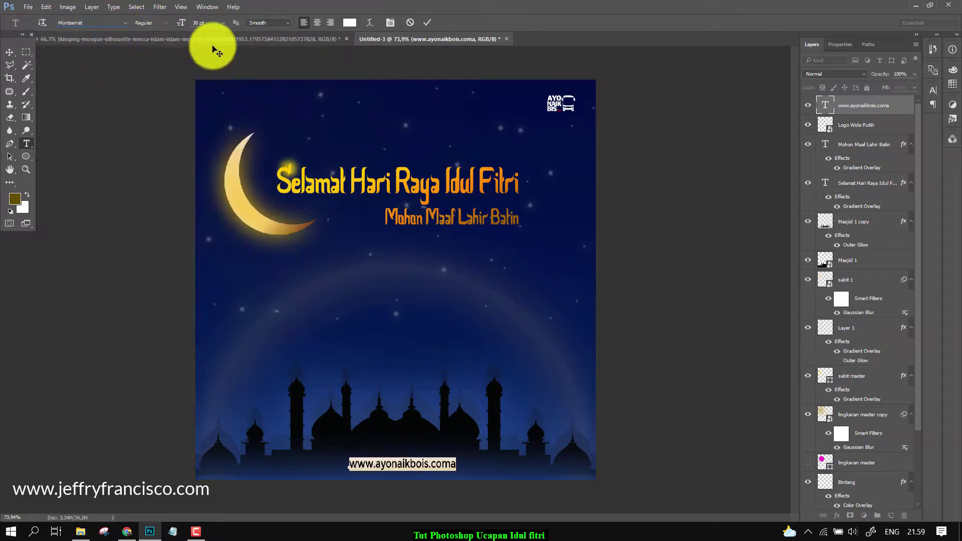
{"action": "left_click", "coordinate": [427, 22]}
{"action": "double_click", "coordinate": [825, 105]}
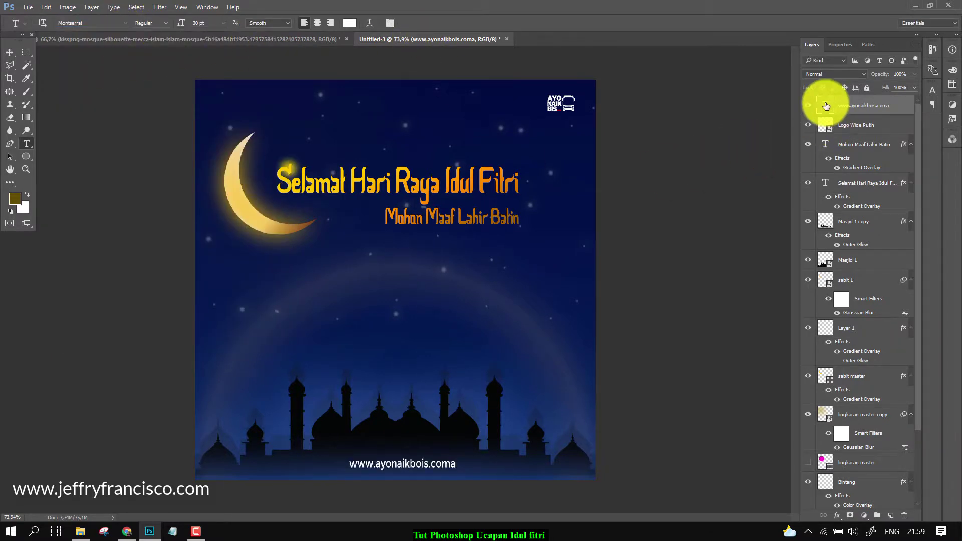
{"action": "left_click", "coordinate": [424, 463]}
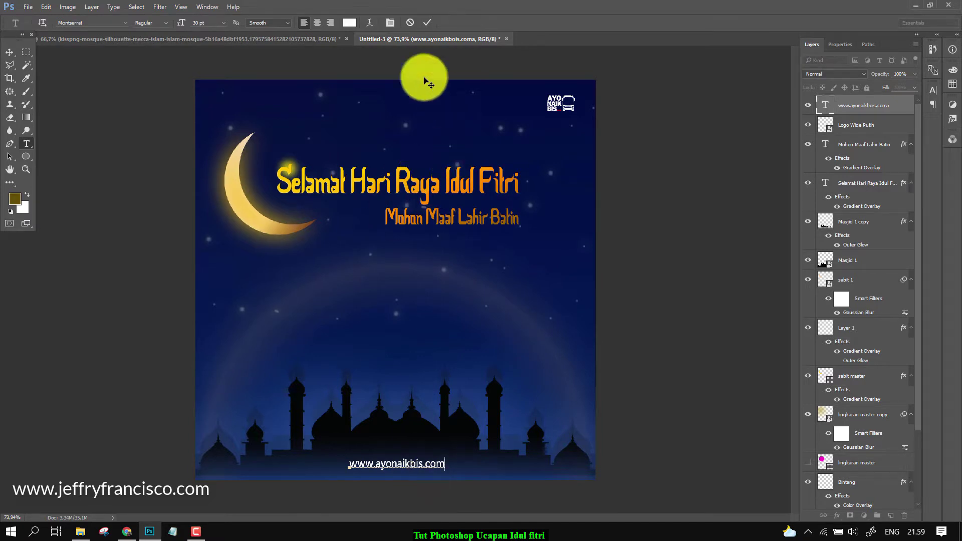
{"action": "left_click", "coordinate": [427, 23]}
Step: Try to centre the website text horizontally against the Background layer
{"action": "scroll", "coordinate": [889, 350], "scroll_direction": "down", "scroll_amount": 1}
{"action": "scroll", "coordinate": [892, 402], "scroll_direction": "down", "scroll_amount": 2}
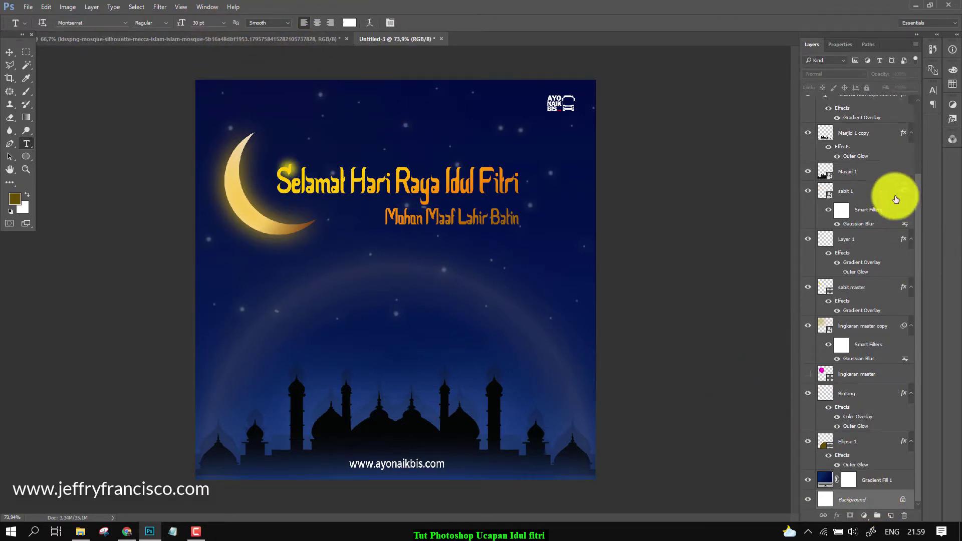
{"action": "scroll", "coordinate": [866, 249], "scroll_direction": "up", "scroll_amount": 1}
{"action": "scroll", "coordinate": [862, 240], "scroll_direction": "down", "scroll_amount": 1}
{"action": "scroll", "coordinate": [870, 244], "scroll_direction": "up", "scroll_amount": 3}
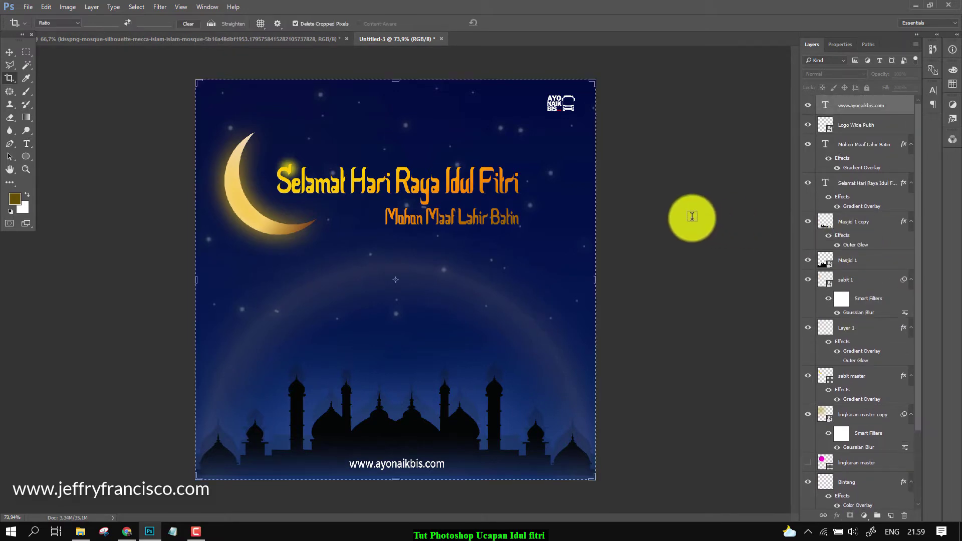
{"action": "left_click", "coordinate": [9, 52]}
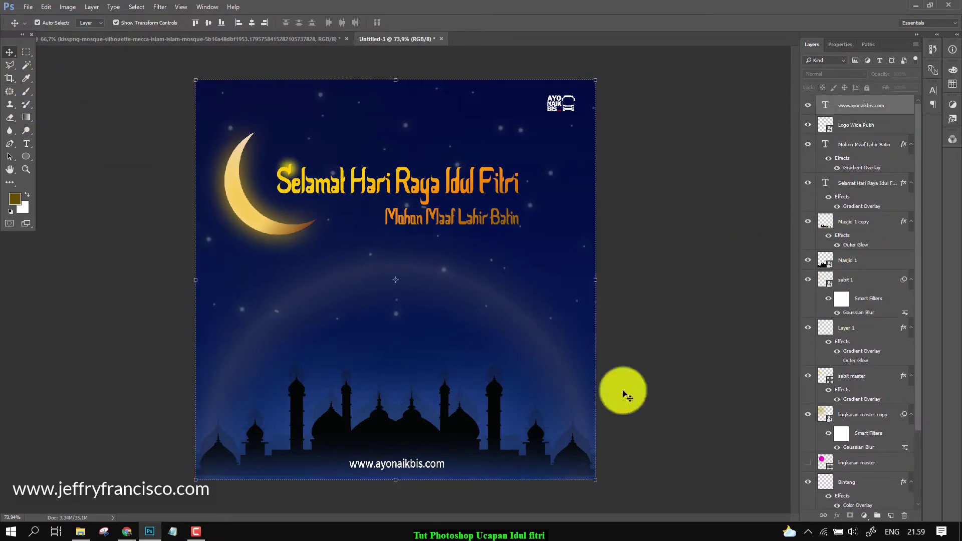
{"action": "left_click", "coordinate": [885, 107]}
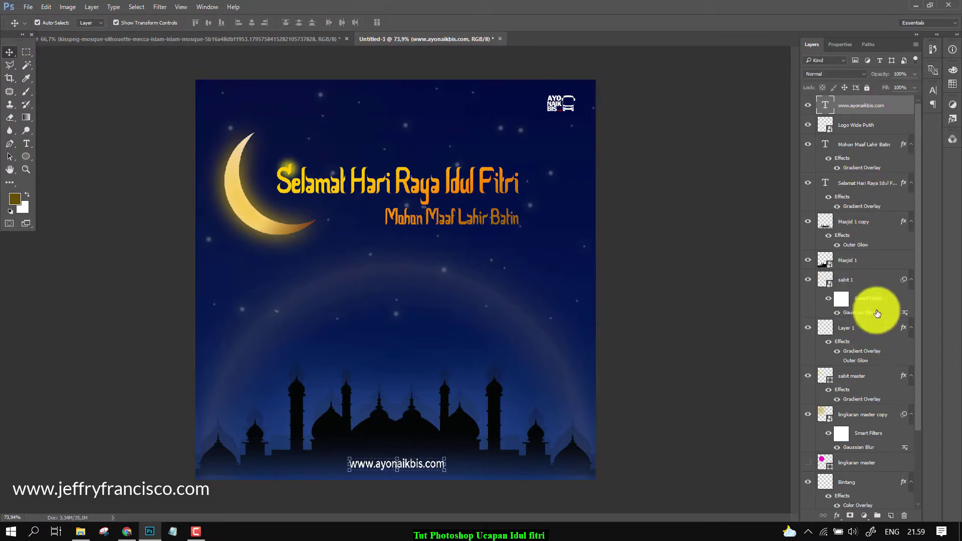
{"action": "scroll", "coordinate": [876, 382], "scroll_direction": "down", "scroll_amount": 3}
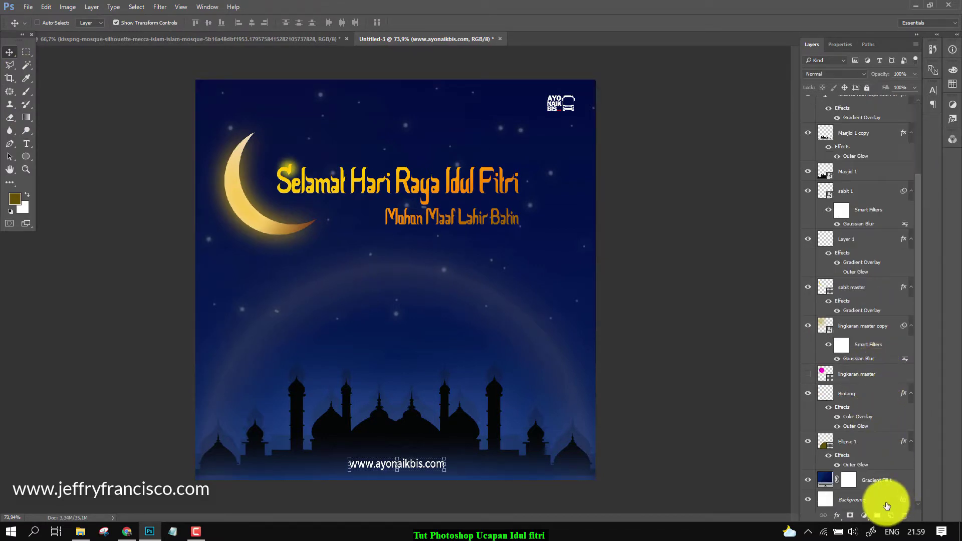
{"action": "left_click", "coordinate": [883, 499]}
{"action": "key", "text": "c"}
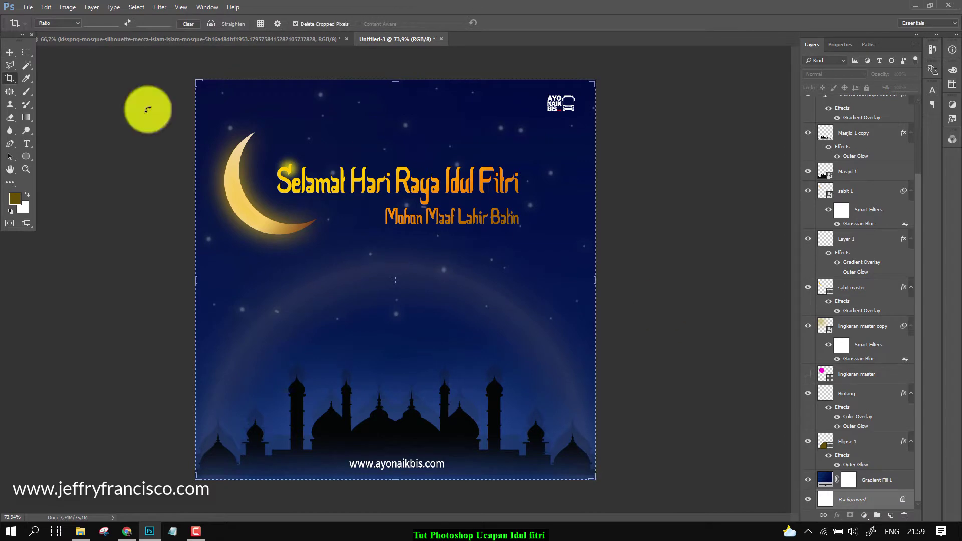
{"action": "left_click", "coordinate": [8, 52]}
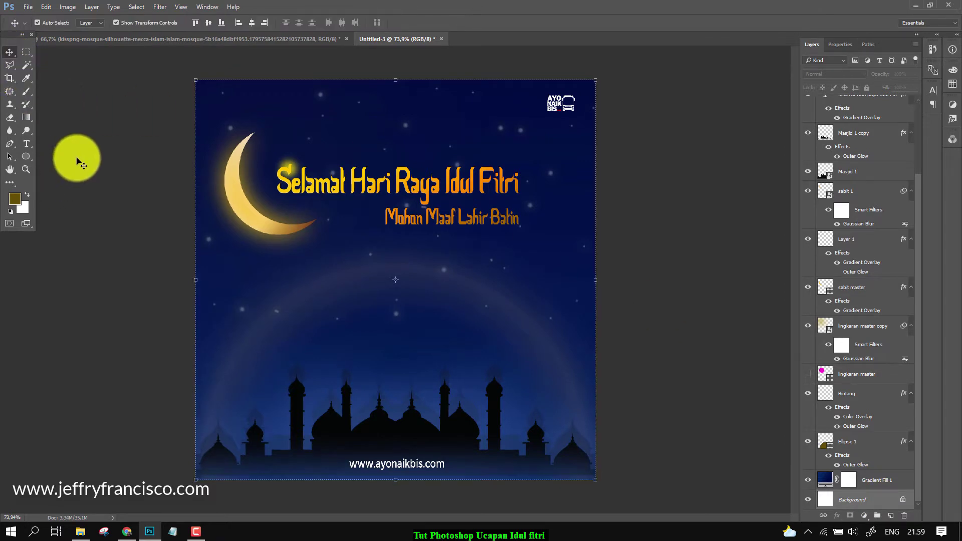
Step: Lower the website text's opacity to 32% and set its font size to 18 pt
{"action": "left_click", "coordinate": [406, 470]}
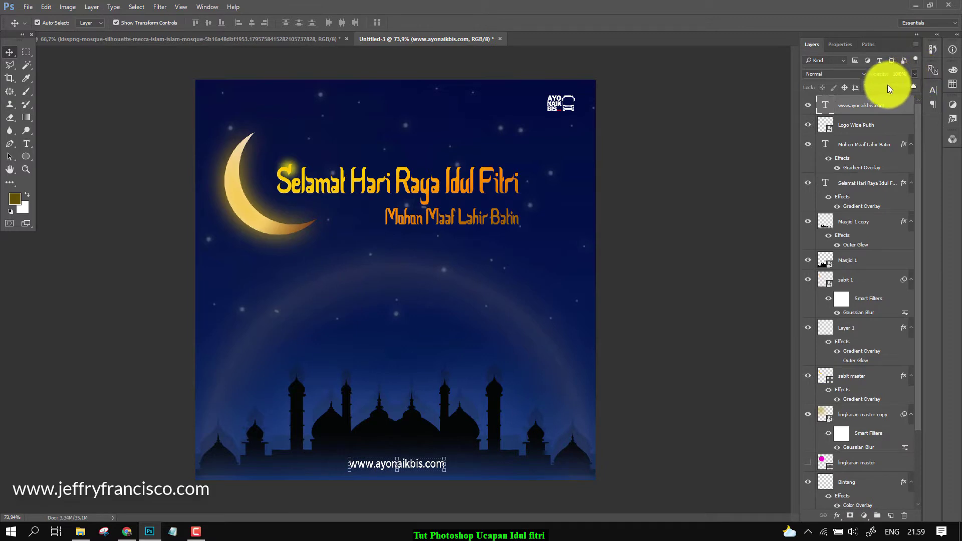
{"action": "left_click", "coordinate": [676, 324]}
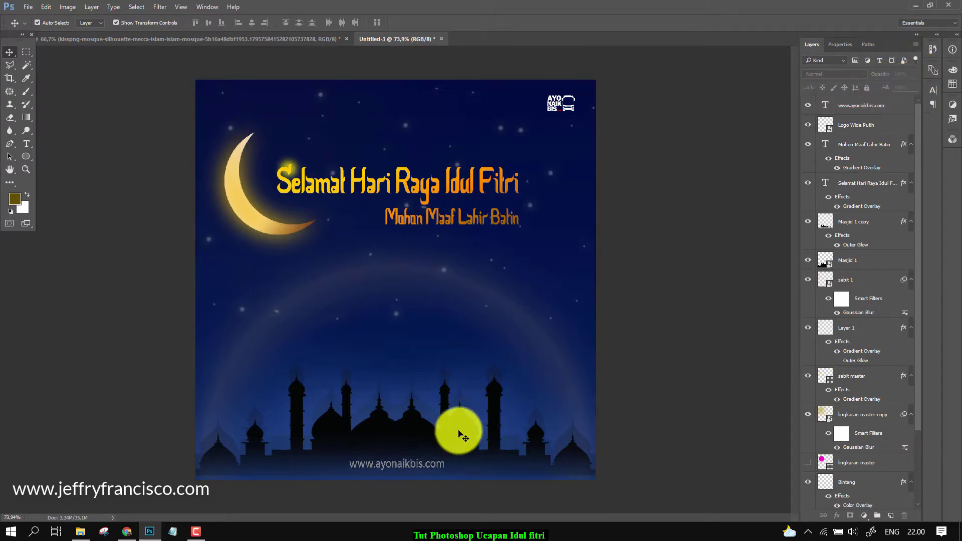
{"action": "scroll", "coordinate": [435, 456], "scroll_direction": "up", "scroll_amount": 6}
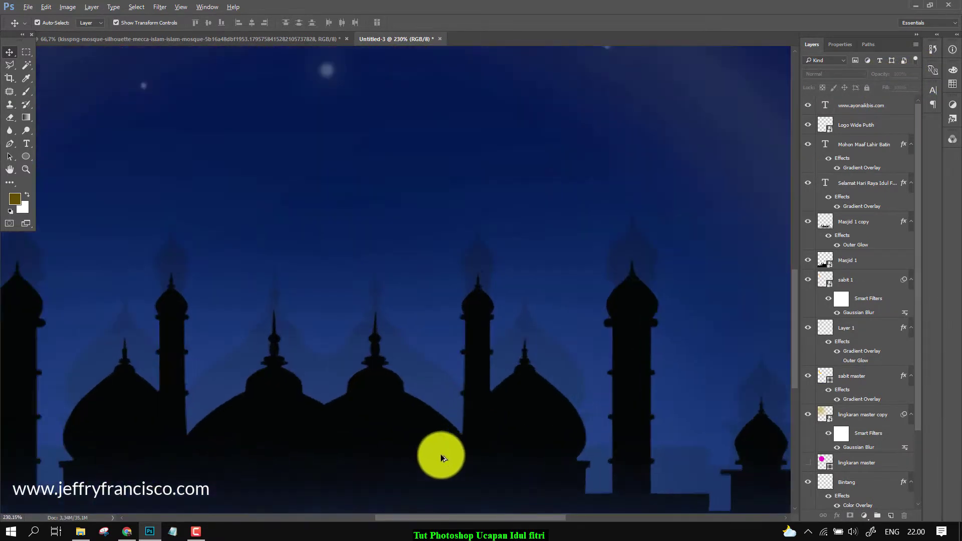
{"action": "left_click_drag", "start_coordinate": [448, 398], "coordinate": [479, 286]}
{"action": "left_click", "coordinate": [468, 296]}
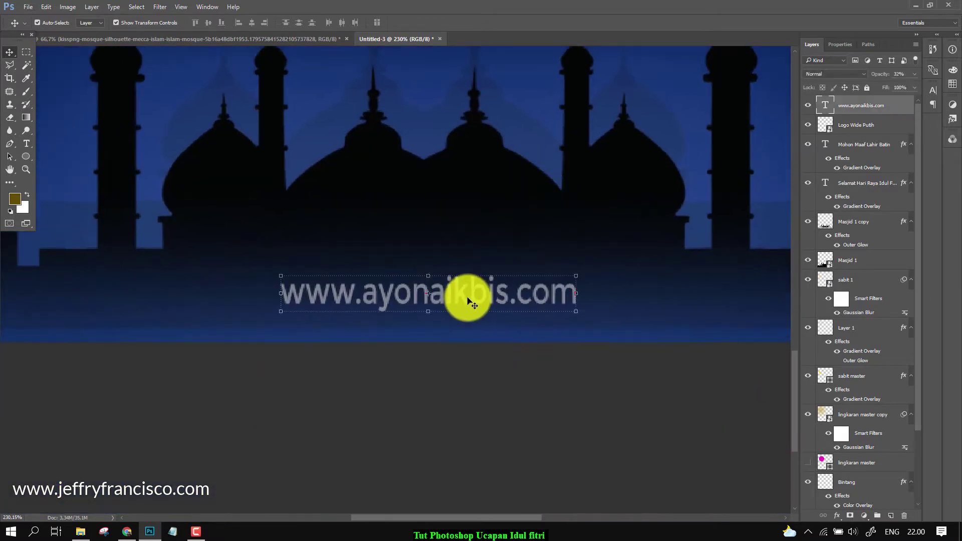
{"action": "double_click", "coordinate": [825, 105]}
{"action": "left_click", "coordinate": [224, 22]}
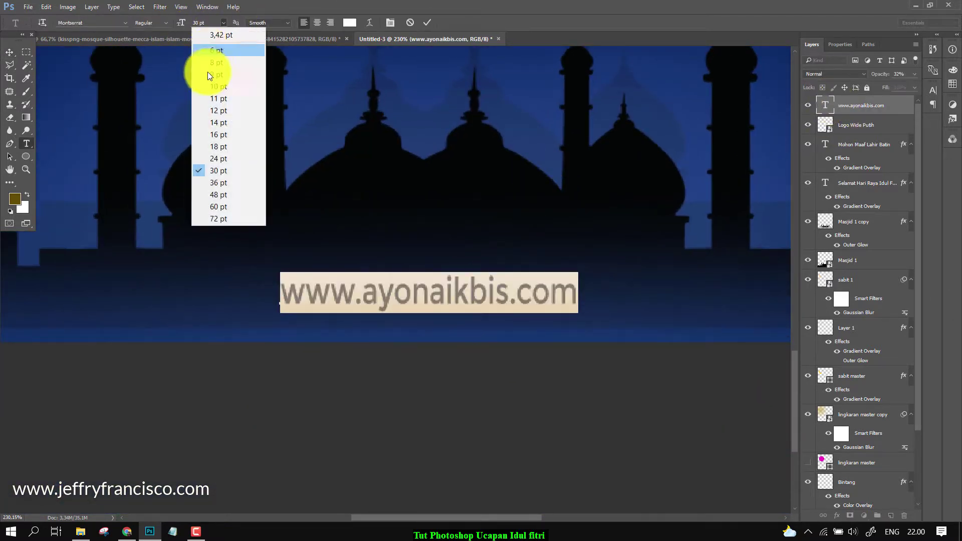
{"action": "left_click", "coordinate": [206, 147]}
{"action": "left_click", "coordinate": [427, 23]}
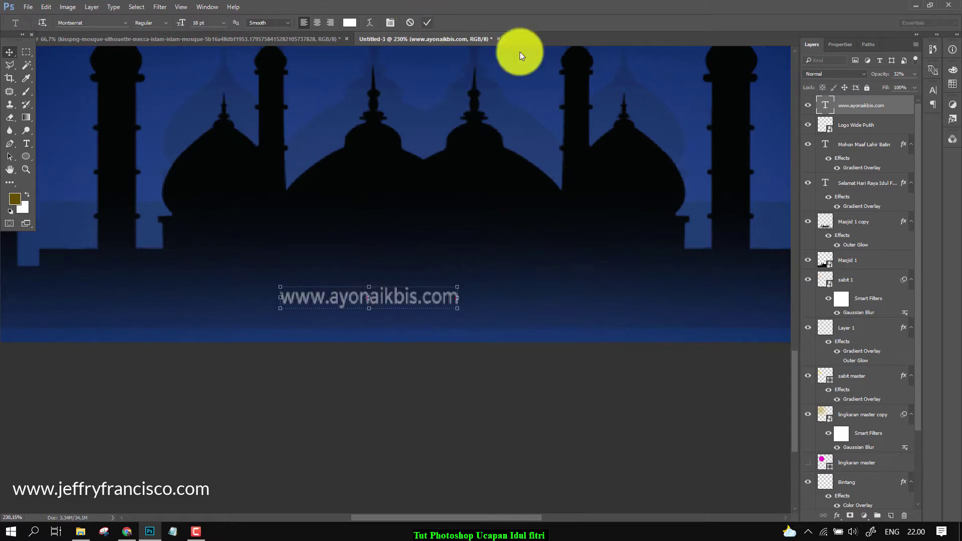
Step: Centre the website text horizontally on the canvas by aligning it with the Background layer
{"action": "key", "text": "v"}
{"action": "scroll", "coordinate": [852, 363], "scroll_direction": "down", "scroll_amount": 3}
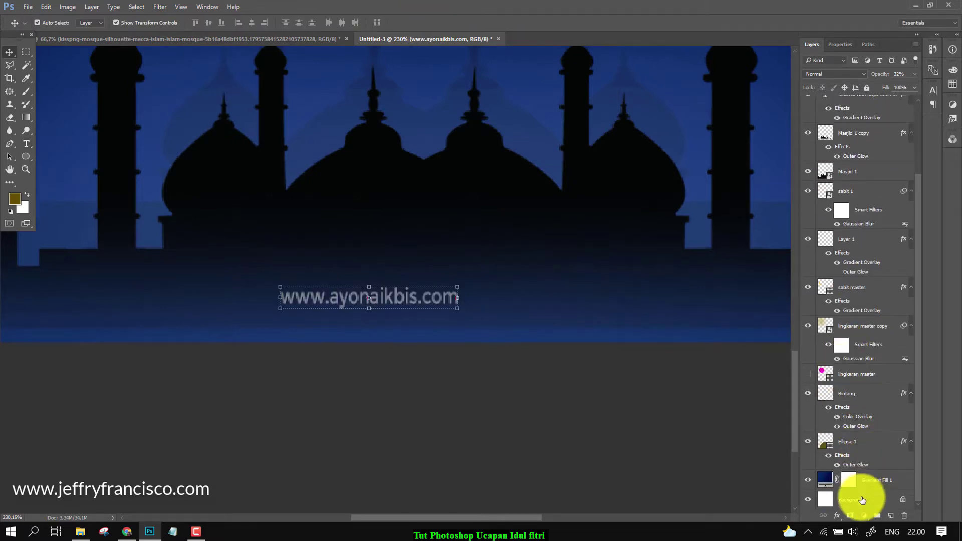
{"action": "left_click", "coordinate": [877, 499]}
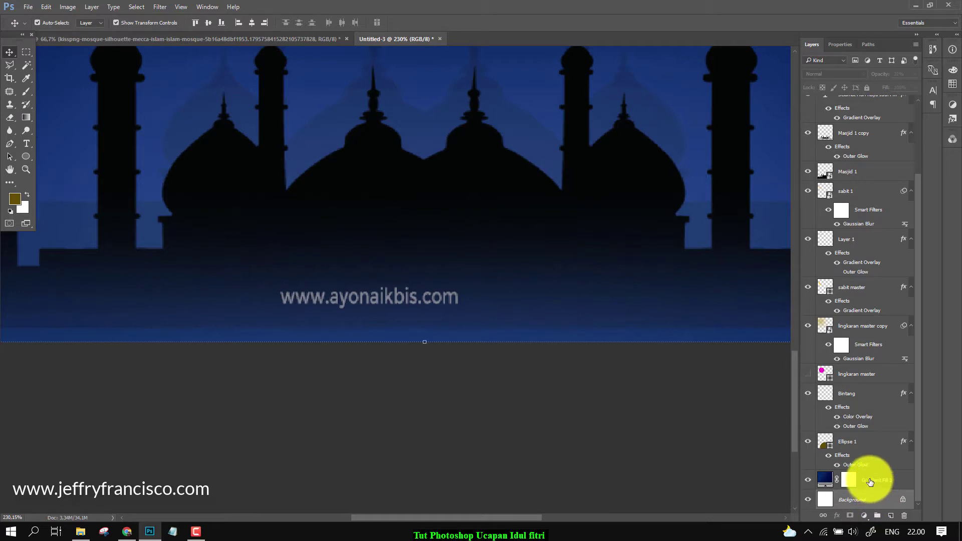
{"action": "key", "text": "e"}
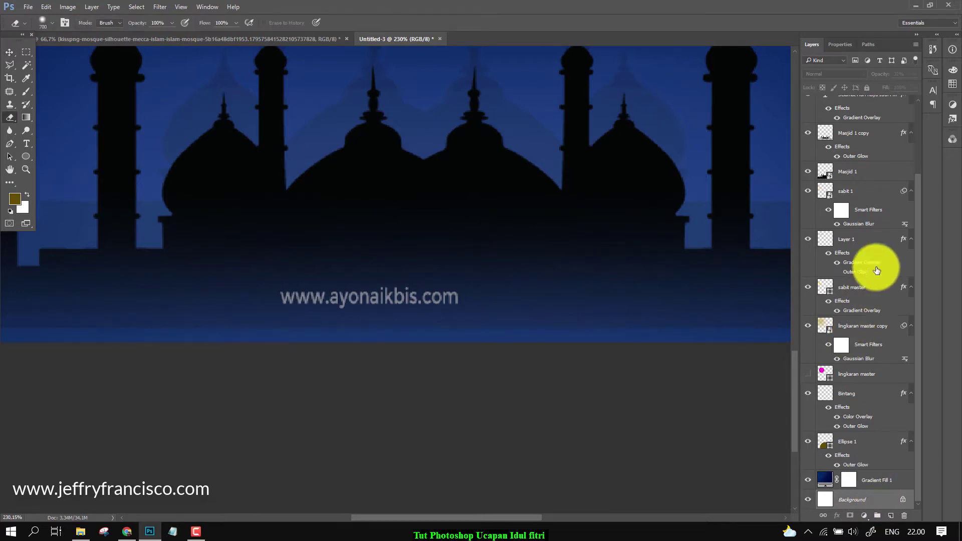
{"action": "scroll", "coordinate": [877, 266], "scroll_direction": "up", "scroll_amount": 2}
{"action": "scroll", "coordinate": [885, 231], "scroll_direction": "down", "scroll_amount": 2}
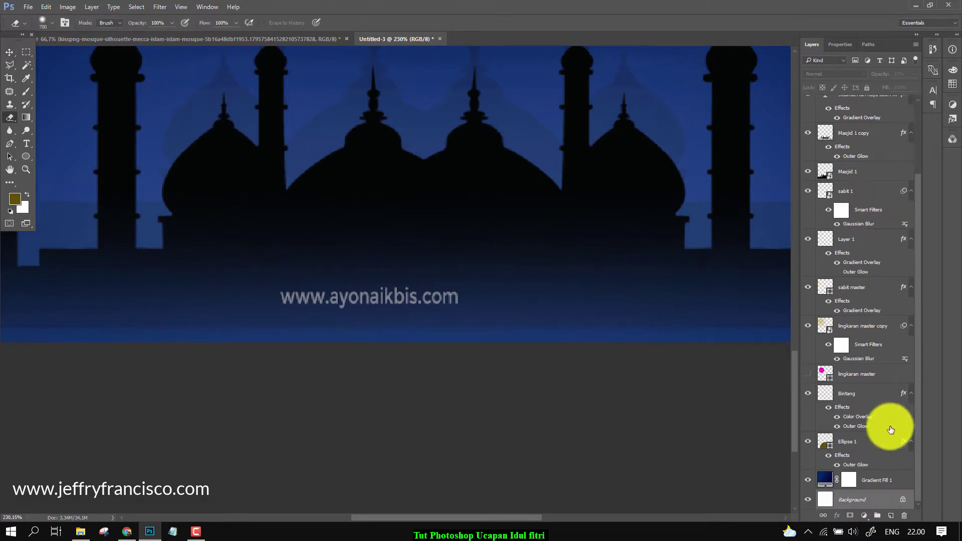
{"action": "scroll", "coordinate": [880, 408], "scroll_direction": "up", "scroll_amount": 2}
{"action": "key", "text": "c"}
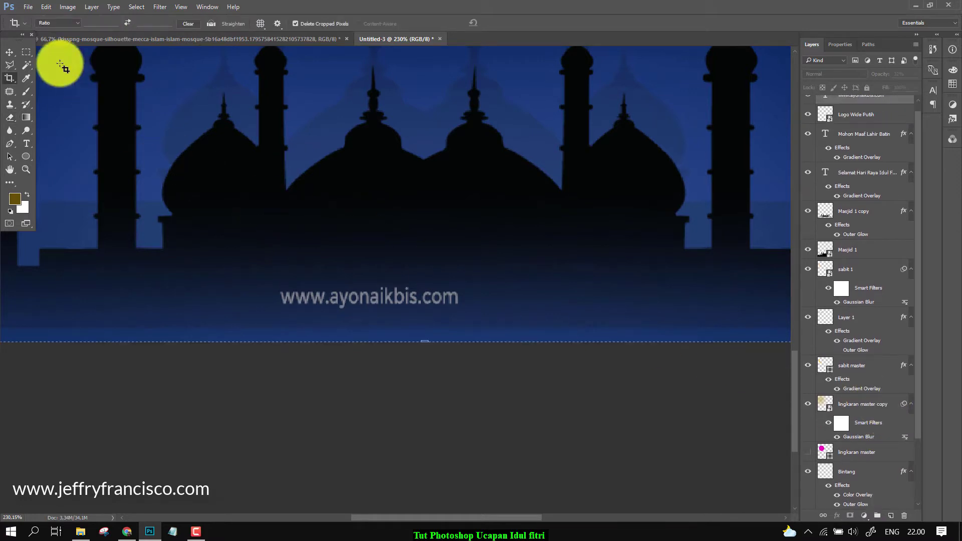
{"action": "left_click", "coordinate": [9, 52]}
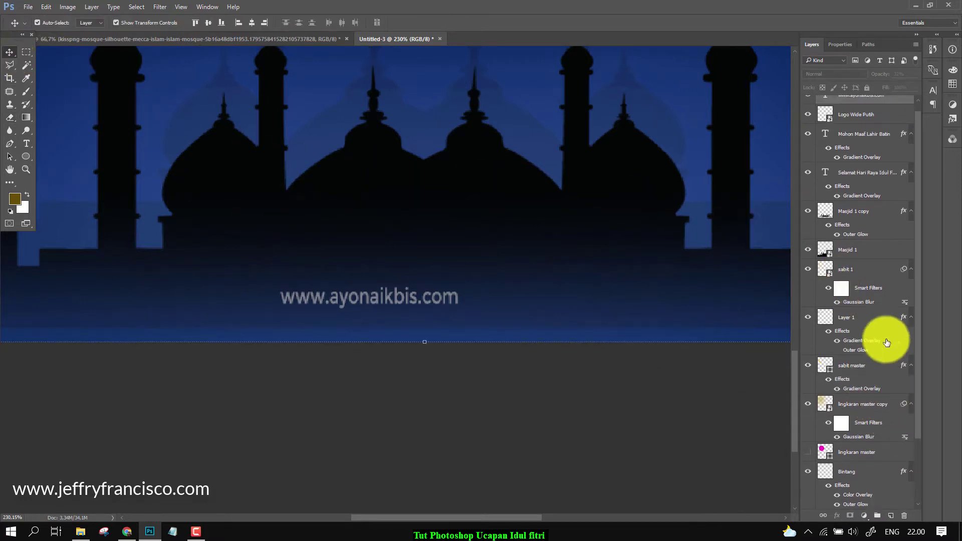
{"action": "scroll", "coordinate": [869, 285], "scroll_direction": "up", "scroll_amount": 1}
{"action": "scroll", "coordinate": [870, 284], "scroll_direction": "down", "scroll_amount": 3}
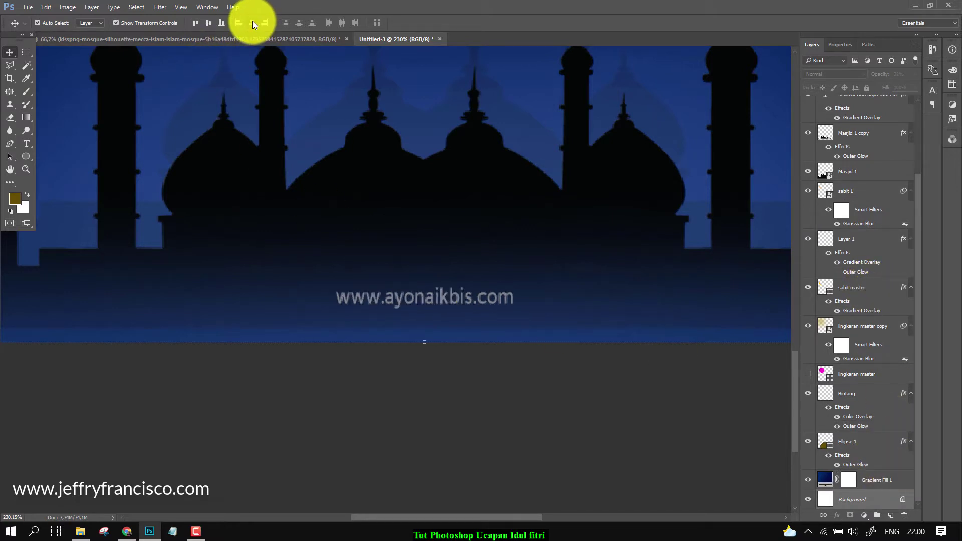
{"action": "scroll", "coordinate": [427, 382], "scroll_direction": "down", "scroll_amount": 5}
{"action": "scroll", "coordinate": [423, 385], "scroll_direction": "down", "scroll_amount": 2}
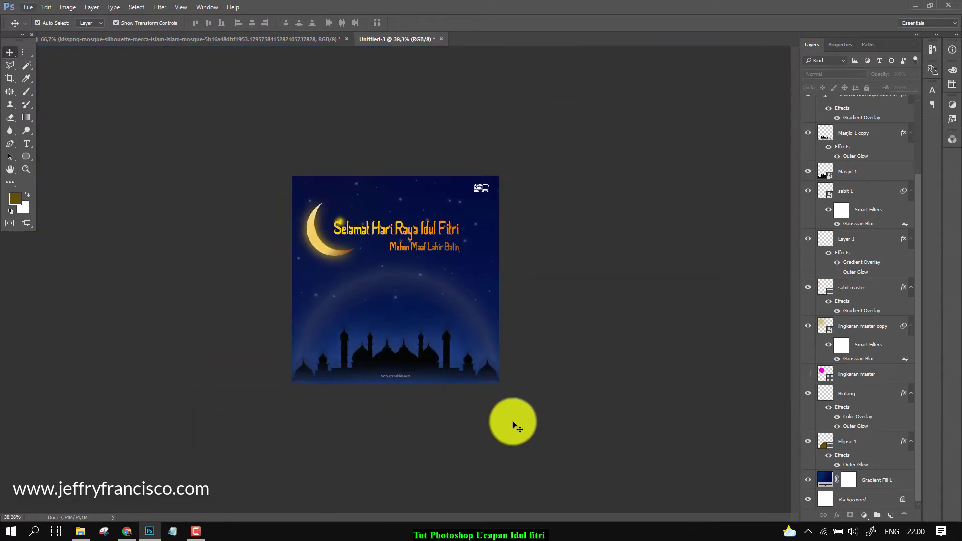
Step: Change the font of the "Mohon Maaf Lahir Batin" text to Aliando Rocky
{"action": "scroll", "coordinate": [408, 392], "scroll_direction": "up", "scroll_amount": 4}
{"action": "scroll", "coordinate": [408, 392], "scroll_direction": "down", "scroll_amount": 1}
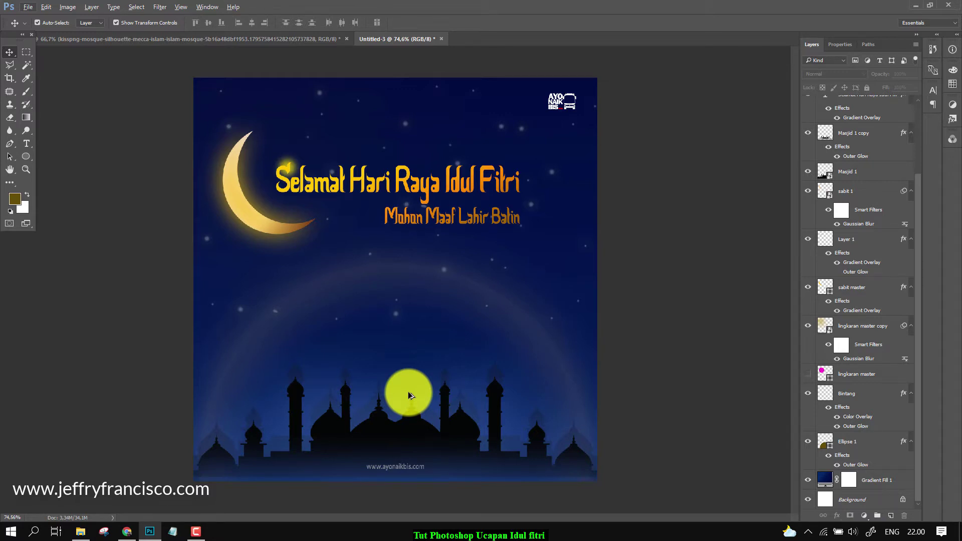
{"action": "scroll", "coordinate": [443, 266], "scroll_direction": "up", "scroll_amount": 2}
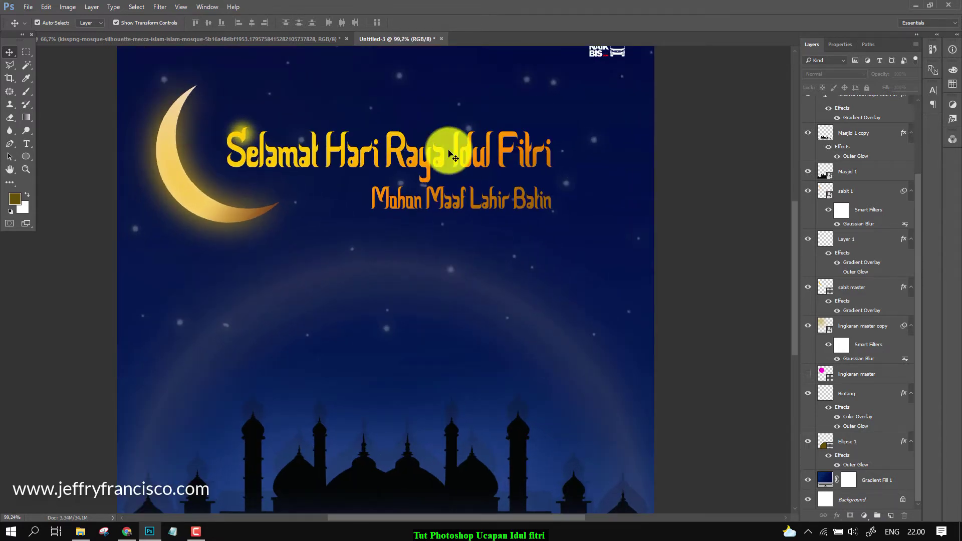
{"action": "scroll", "coordinate": [441, 206], "scroll_direction": "down", "scroll_amount": 1}
{"action": "scroll", "coordinate": [441, 206], "scroll_direction": "up", "scroll_amount": 2}
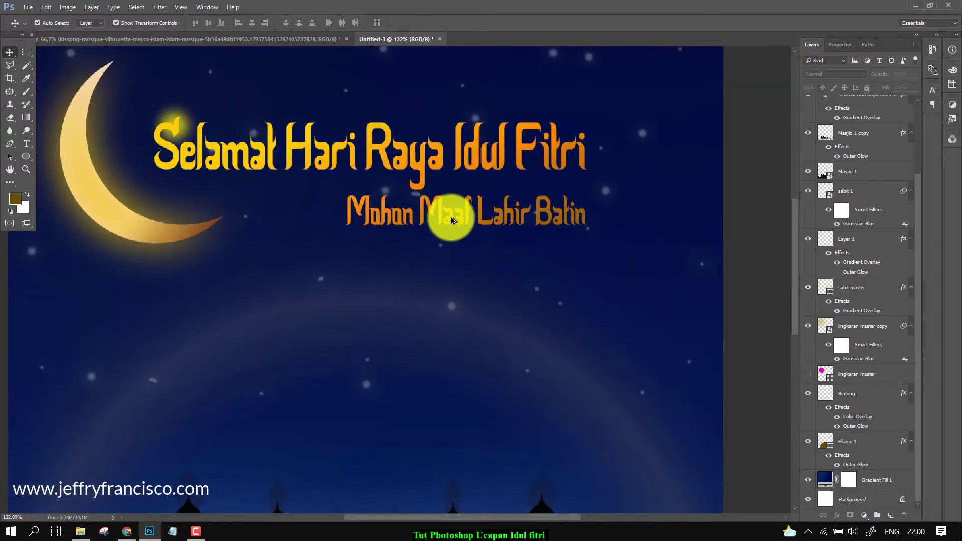
{"action": "left_click", "coordinate": [451, 221]}
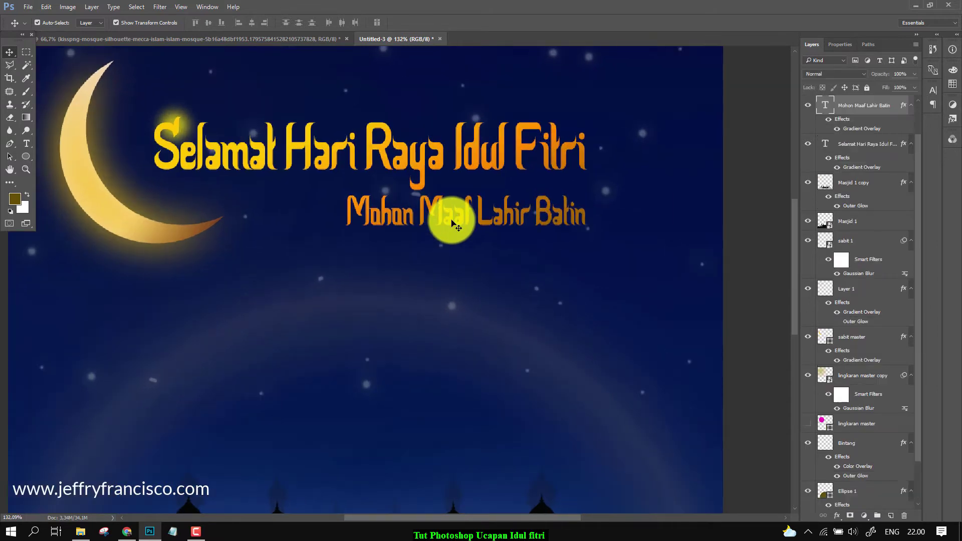
{"action": "double_click", "coordinate": [825, 106]}
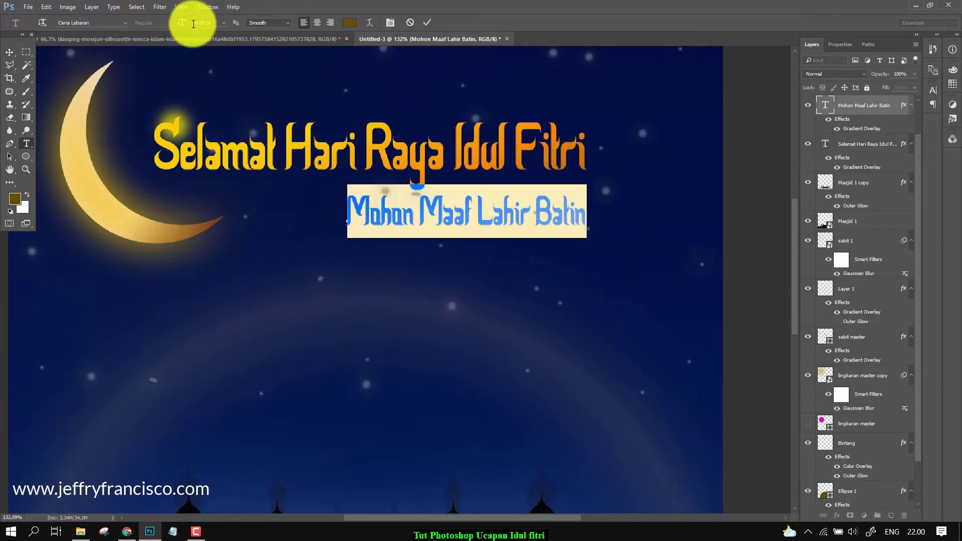
{"action": "left_click", "coordinate": [126, 23]}
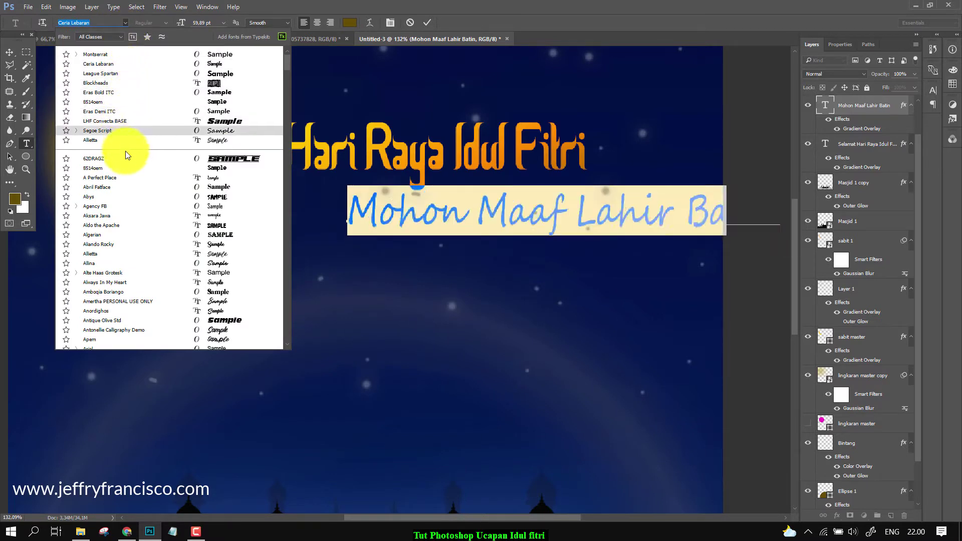
{"action": "left_click", "coordinate": [102, 245]}
{"action": "left_click", "coordinate": [424, 27]}
{"action": "key", "text": "v"}
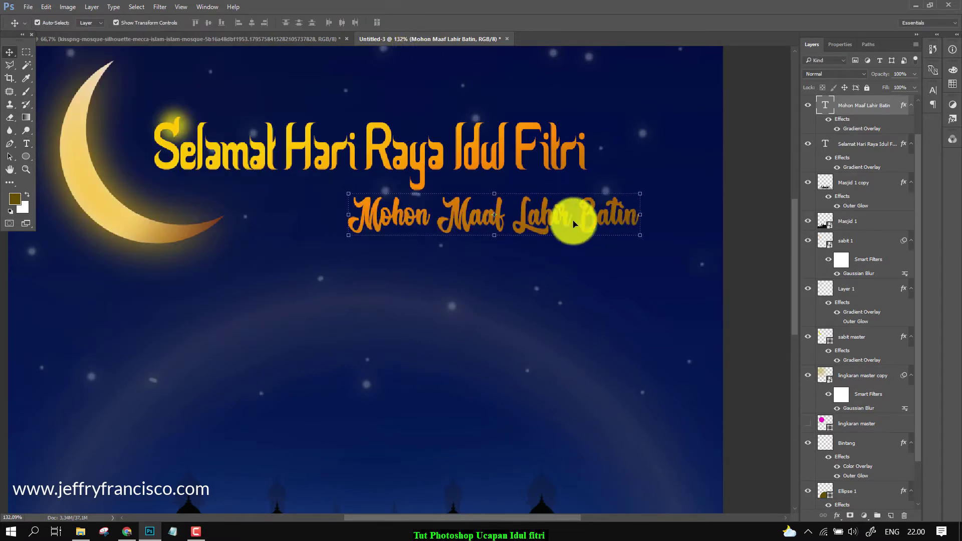
Step: Scale the "Mohon Maaf Lahir Batin" text to about 59% and place it just beneath "Idul Fitri" in the main greeting
{"action": "left_click_drag", "start_coordinate": [639, 237], "coordinate": [551, 226]}
{"action": "left_click_drag", "start_coordinate": [465, 211], "coordinate": [543, 195]}
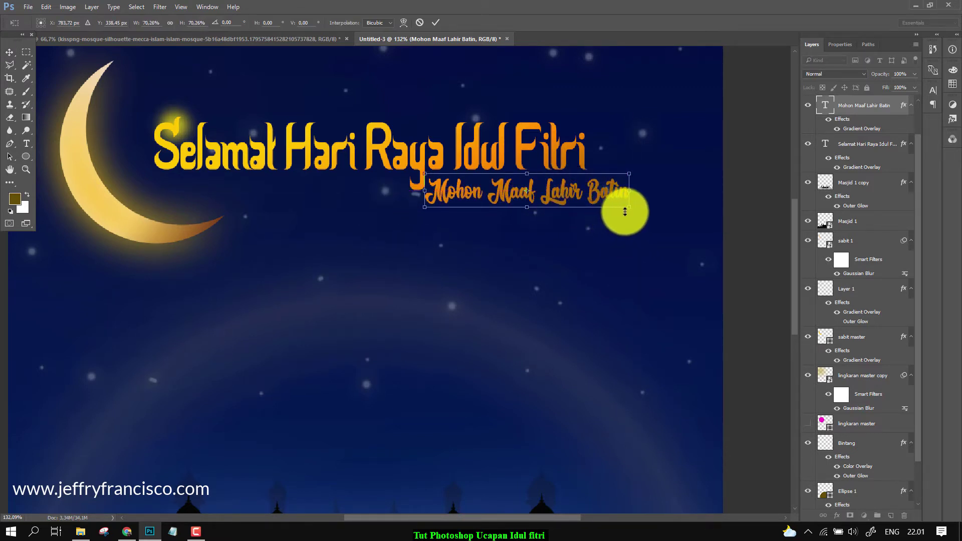
{"action": "left_click_drag", "start_coordinate": [631, 212], "coordinate": [598, 203]}
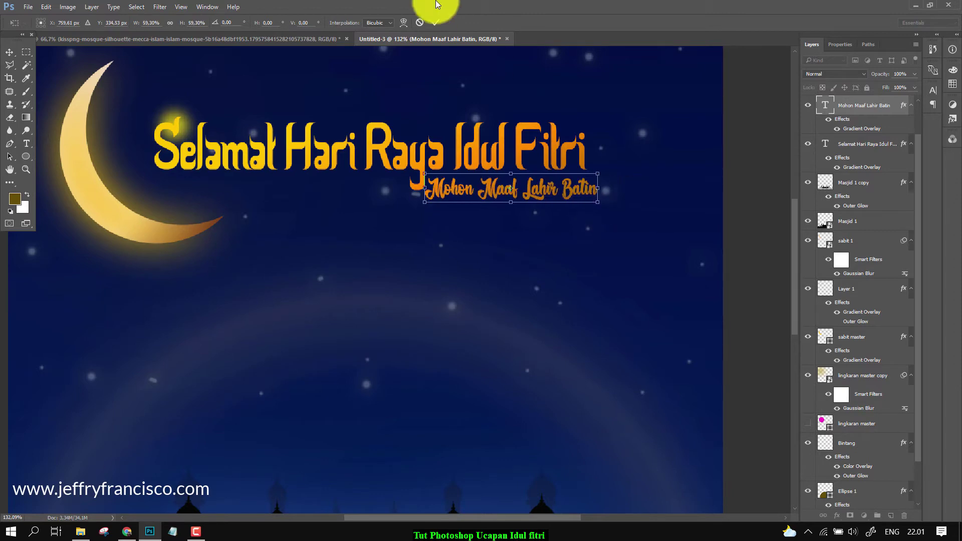
{"action": "left_click", "coordinate": [436, 29]}
{"action": "scroll", "coordinate": [551, 211], "scroll_direction": "down", "scroll_amount": 3}
{"action": "left_click", "coordinate": [665, 253]}
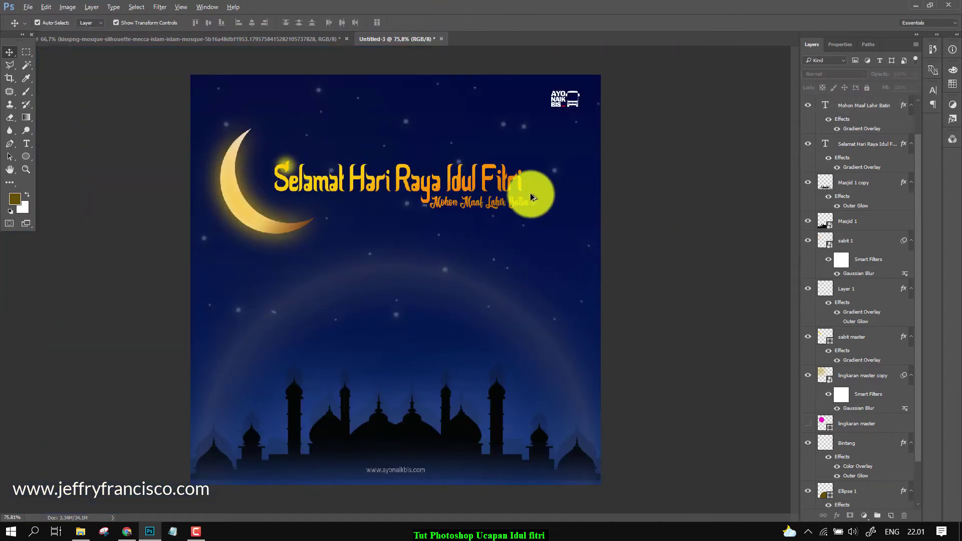
{"action": "scroll", "coordinate": [530, 193], "scroll_direction": "up", "scroll_amount": 3}
{"action": "scroll", "coordinate": [530, 194], "scroll_direction": "down", "scroll_amount": 3}
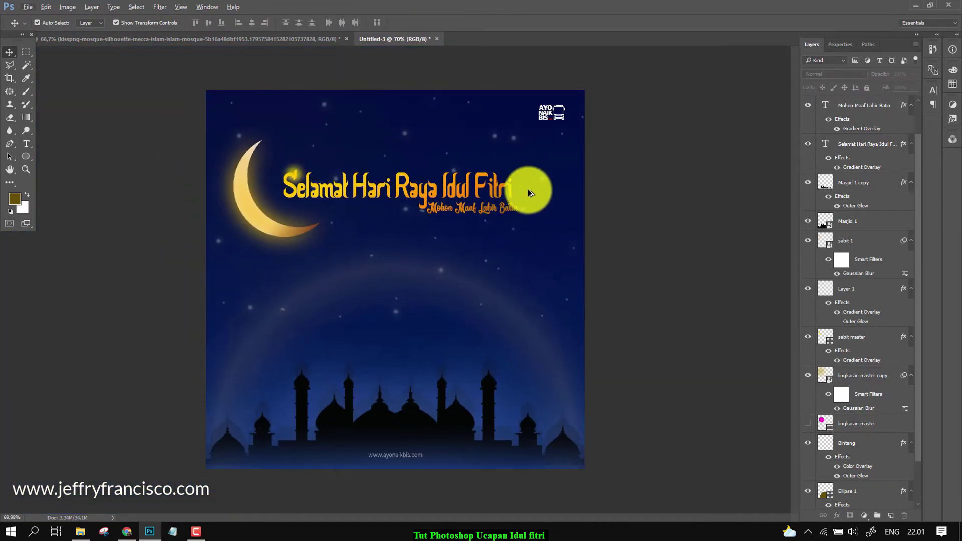
Step: Hide Layer 1, the small glowing shape above the S of the "Selamat Hari Raya Idul Fitri" text
{"action": "scroll", "coordinate": [529, 192], "scroll_direction": "up", "scroll_amount": 1}
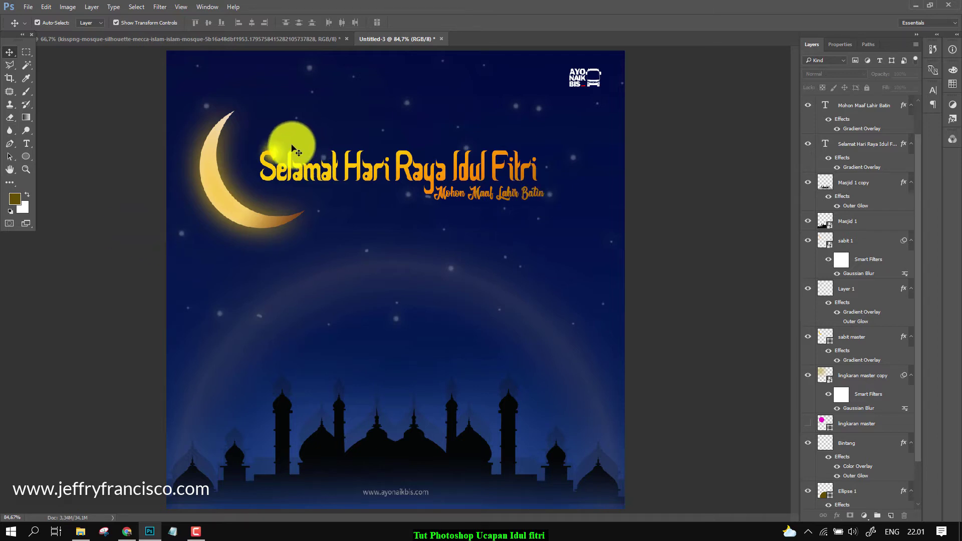
{"action": "left_click", "coordinate": [284, 152]}
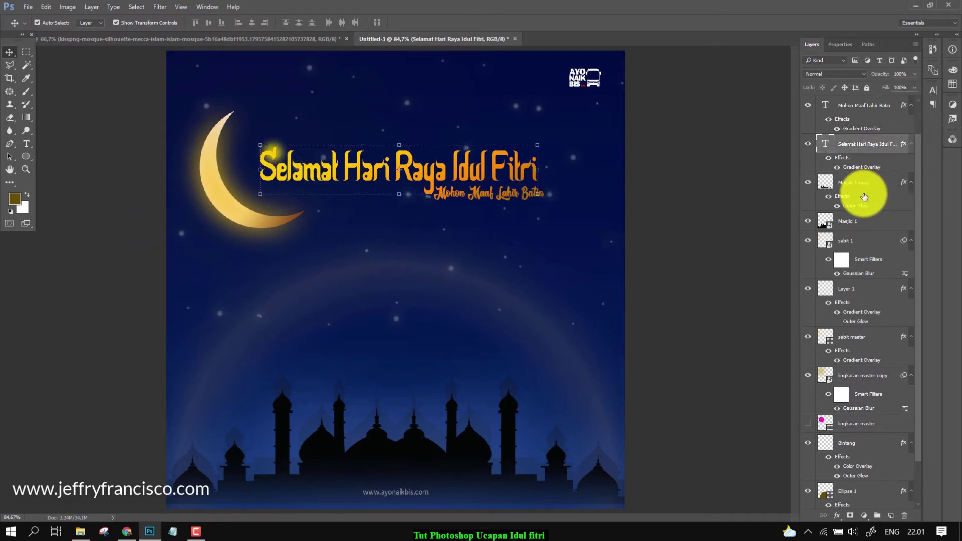
{"action": "scroll", "coordinate": [863, 197], "scroll_direction": "down", "scroll_amount": 2}
{"action": "left_click", "coordinate": [828, 325]}
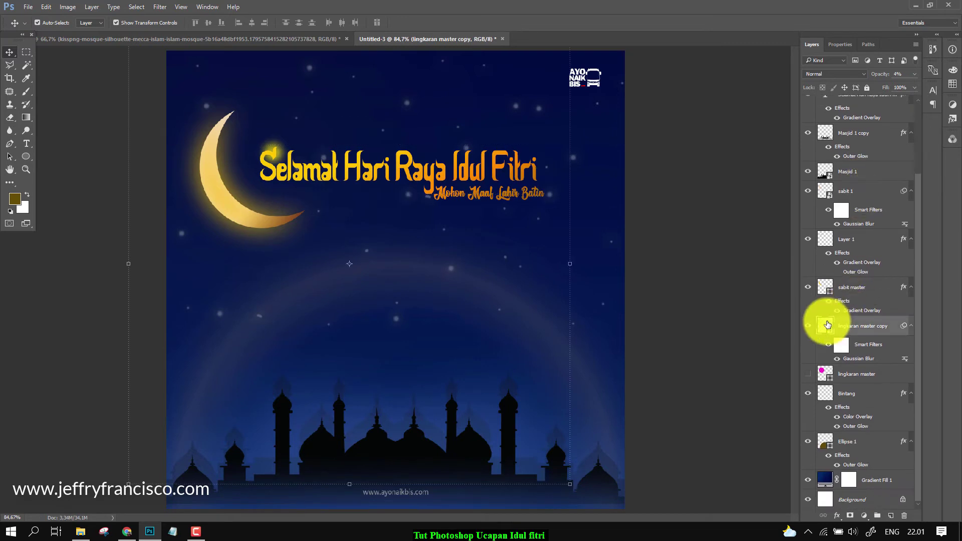
{"action": "left_click", "coordinate": [829, 287]}
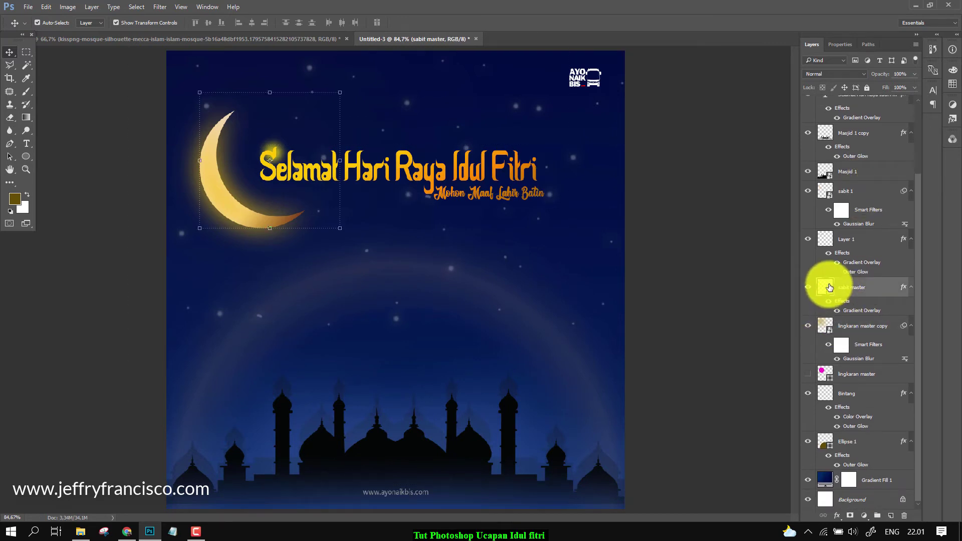
{"action": "left_click", "coordinate": [826, 240]}
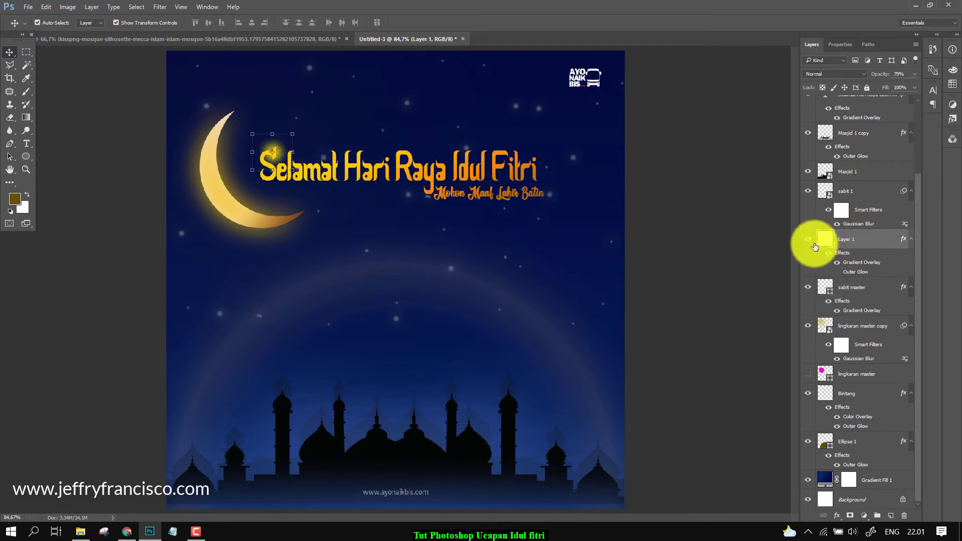
{"action": "left_click", "coordinate": [809, 239]}
{"action": "left_click", "coordinate": [699, 233]}
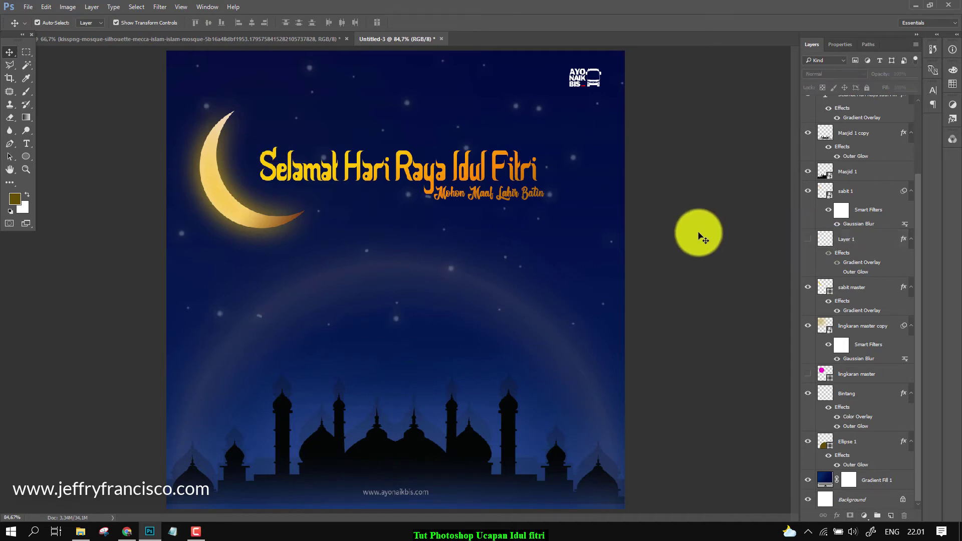